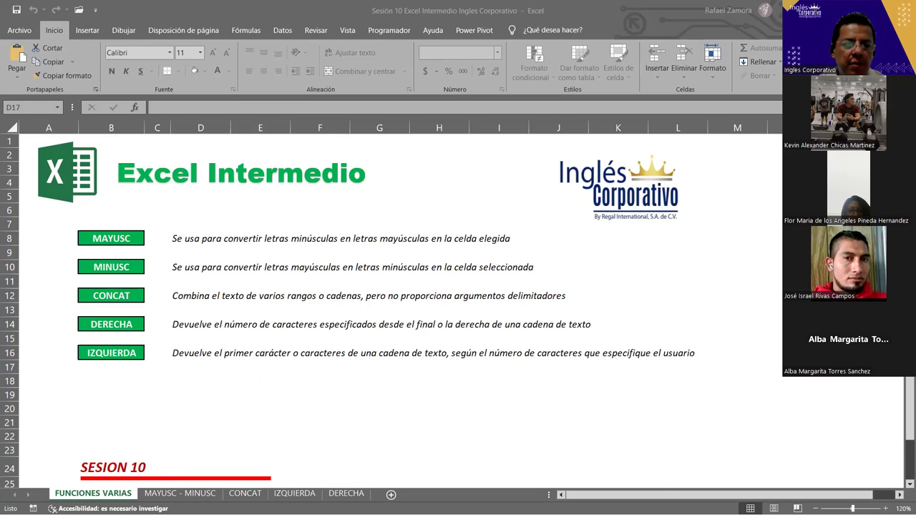
Switch to the MAYUSC - MINUSC sheet with the sample words and Nombre list.
click(179, 492)
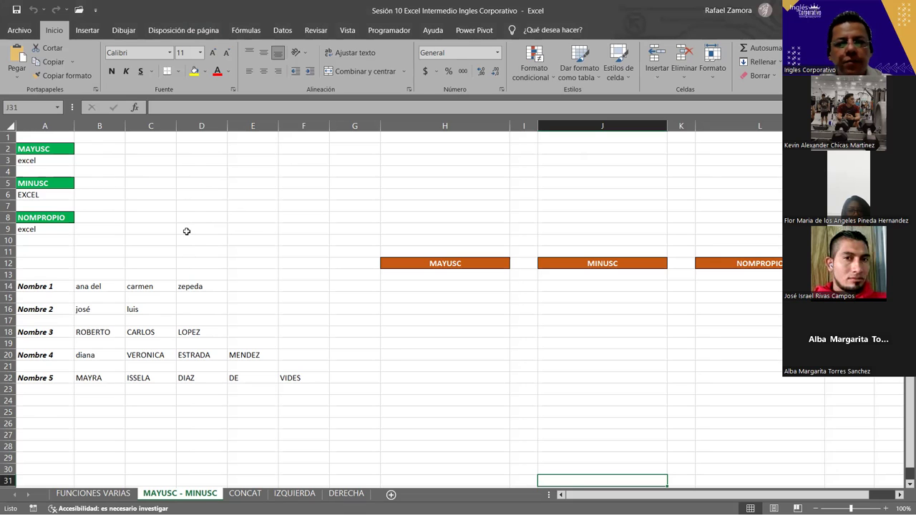
Select the sample name block and look through the sample words in column A.
mouse_move(91, 288)
mouse_down()
mouse_move(293, 396)
mouse_move(293, 386)
mouse_up()
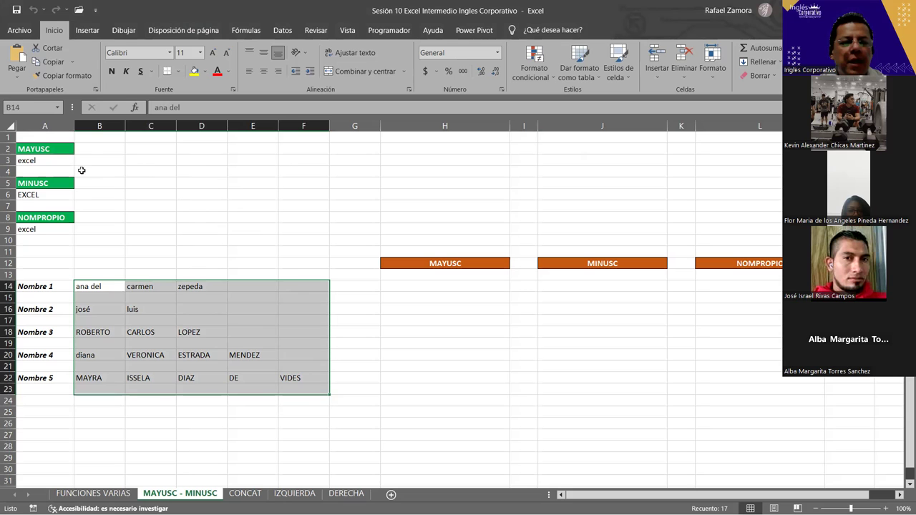
click(47, 159)
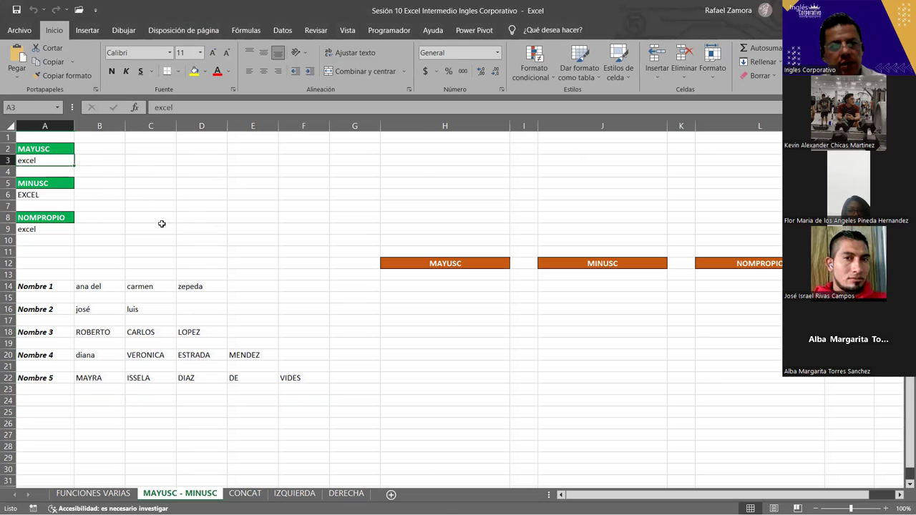
scroll(162, 224, up, 4)
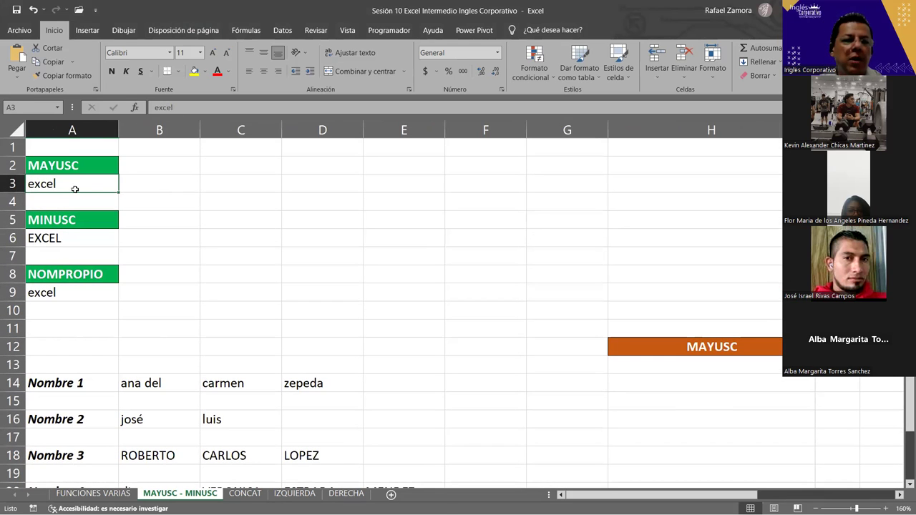
click(100, 240)
click(93, 296)
click(93, 328)
click(92, 203)
Start a MAYUSC formula in C2, then discard it and a stray UPPER entry in D2.
click(231, 176)
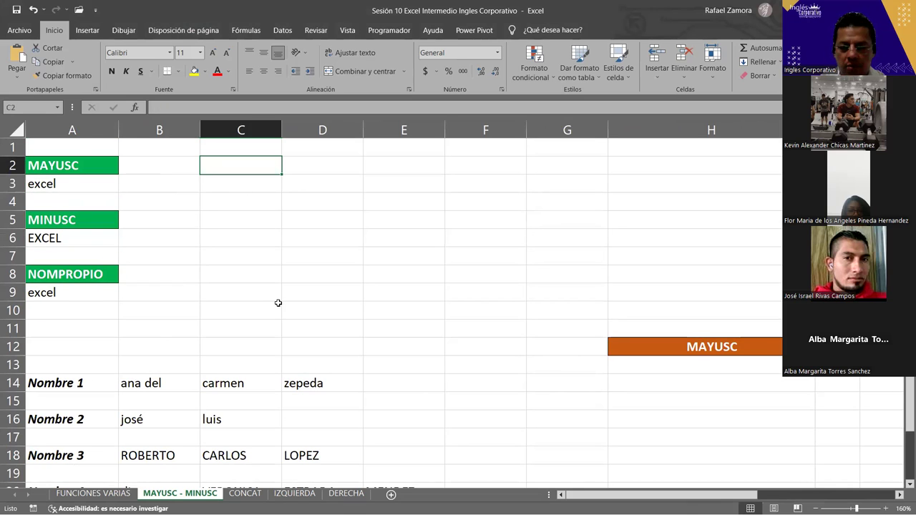
text())
key(BackSpace)
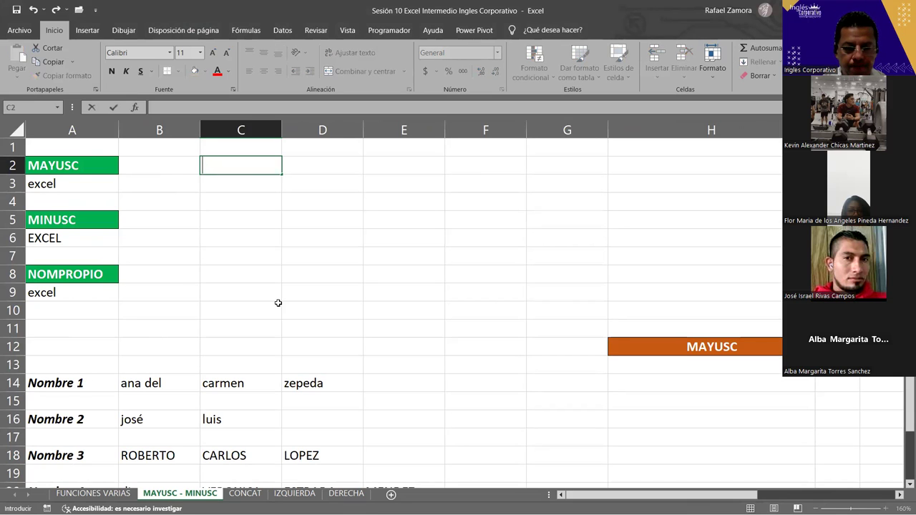
text(=m)
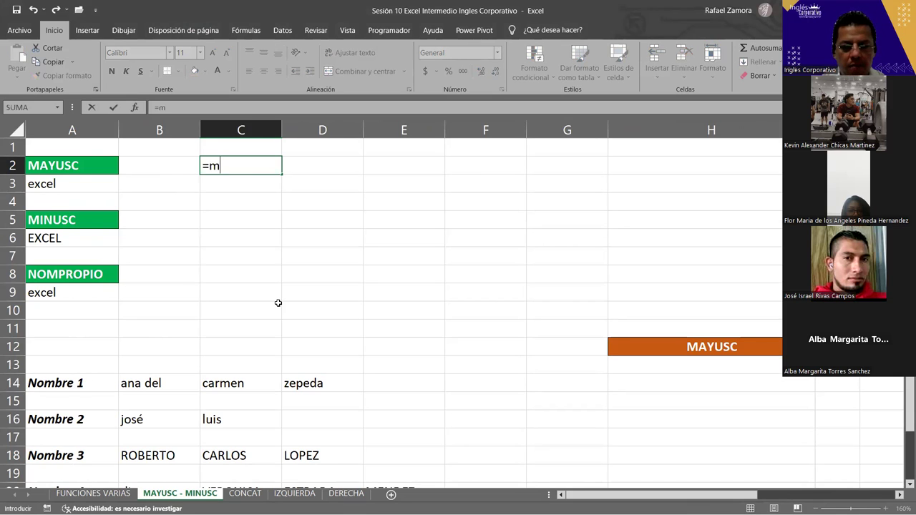
text(ayus)
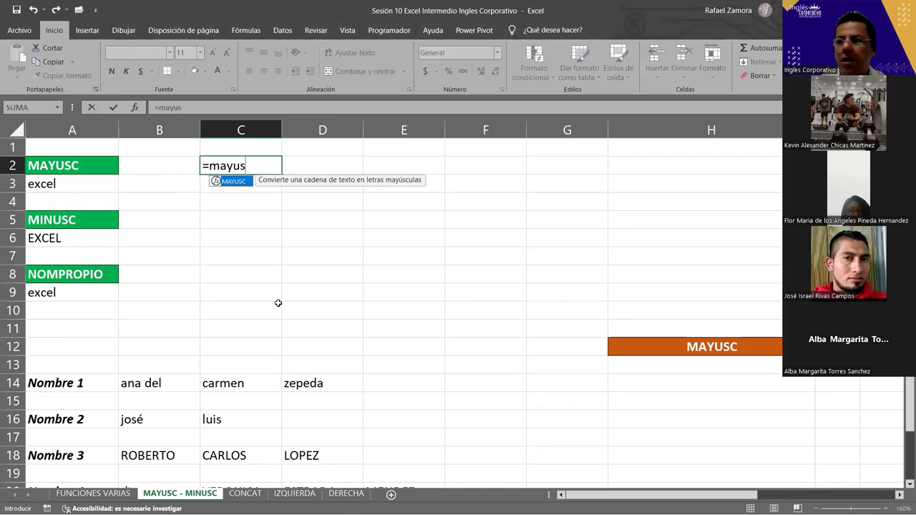
key(Tab)
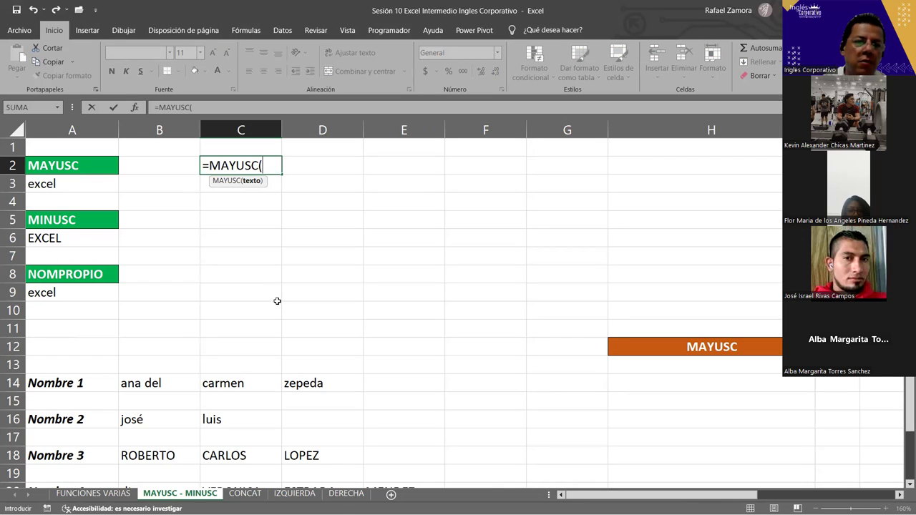
key(Escape)
click(318, 168)
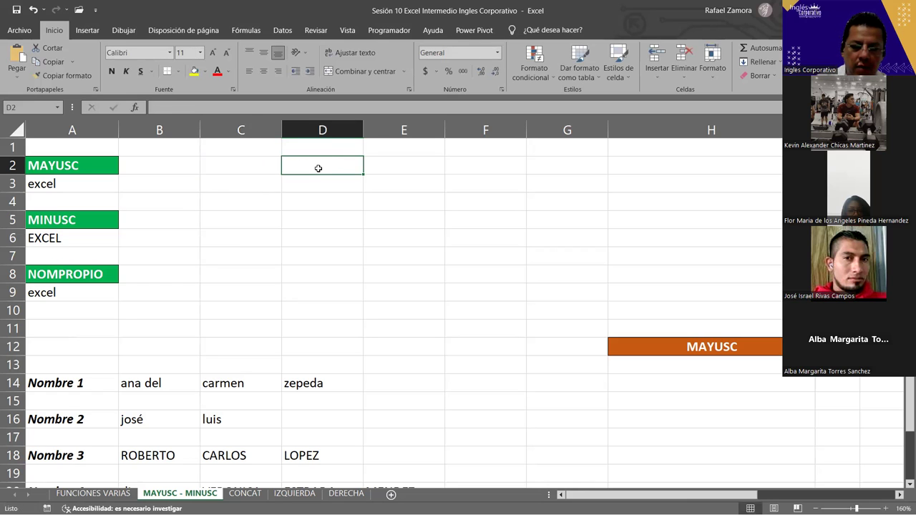
text(UPPER)
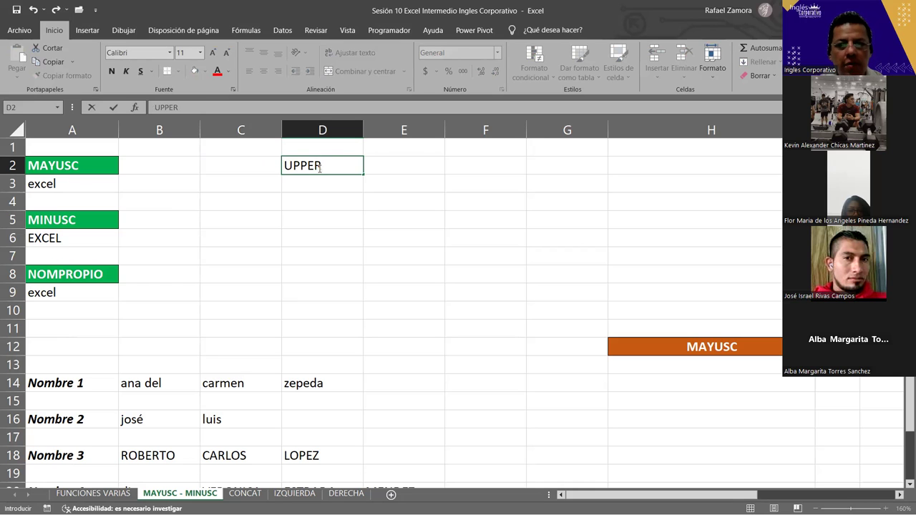
key(Escape)
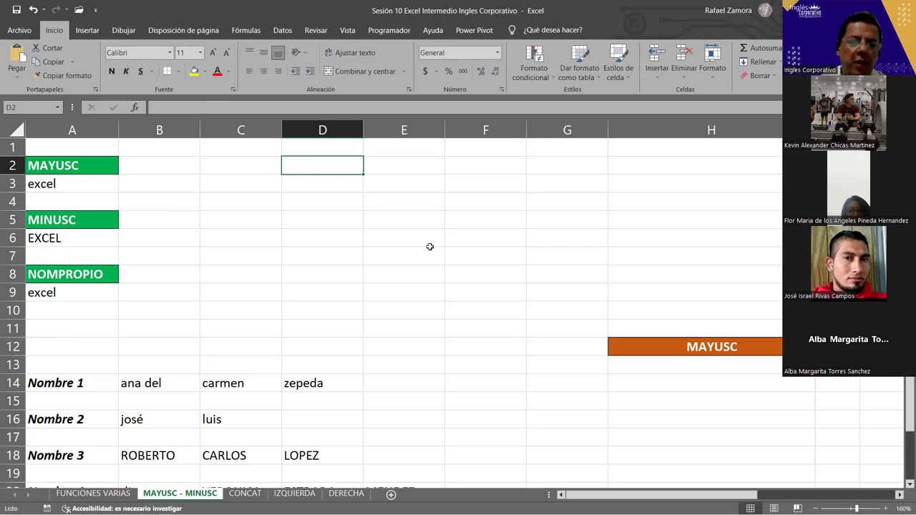
click(247, 202)
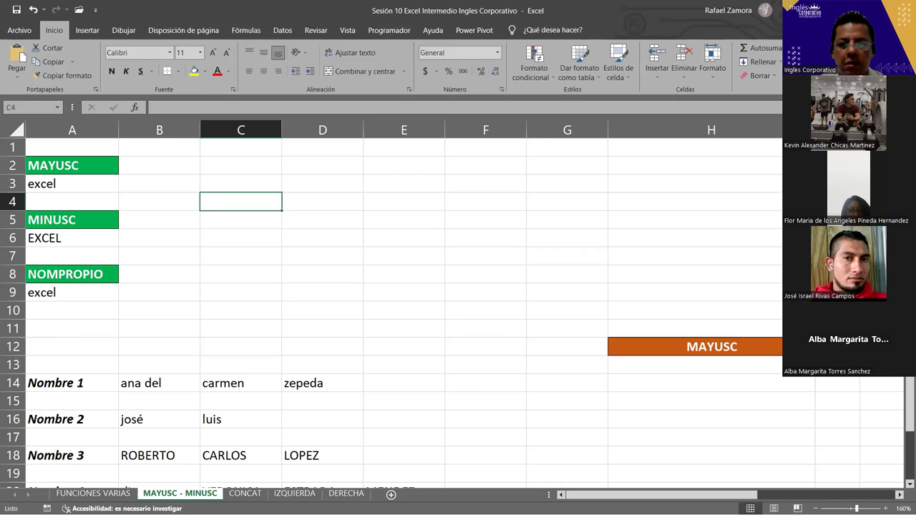
Enter =MAYUSC(A3) in C2 so it shows EXCEL.
click(250, 170)
text(=)
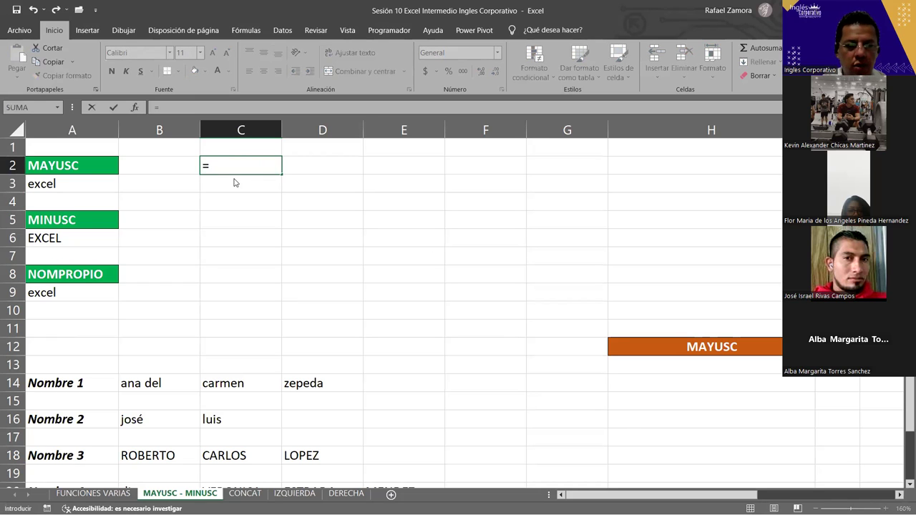
text(mayus)
key(Tab)
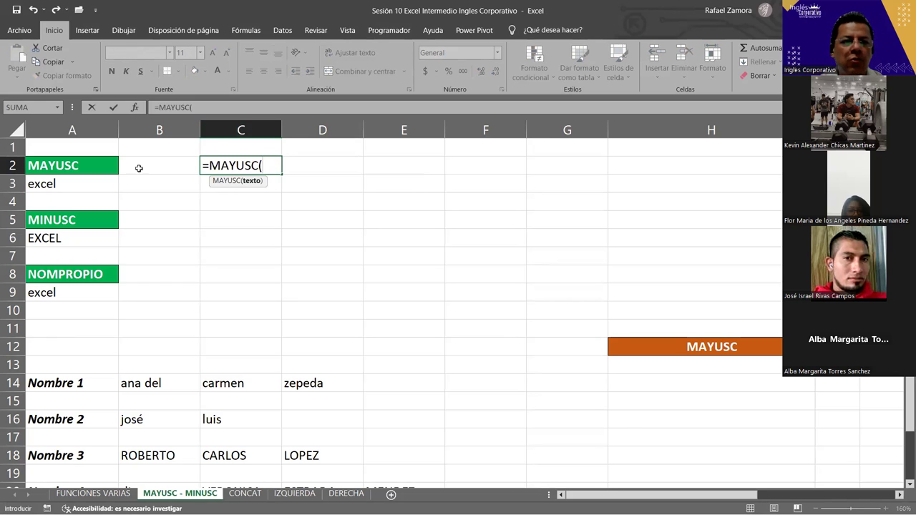
click(84, 184)
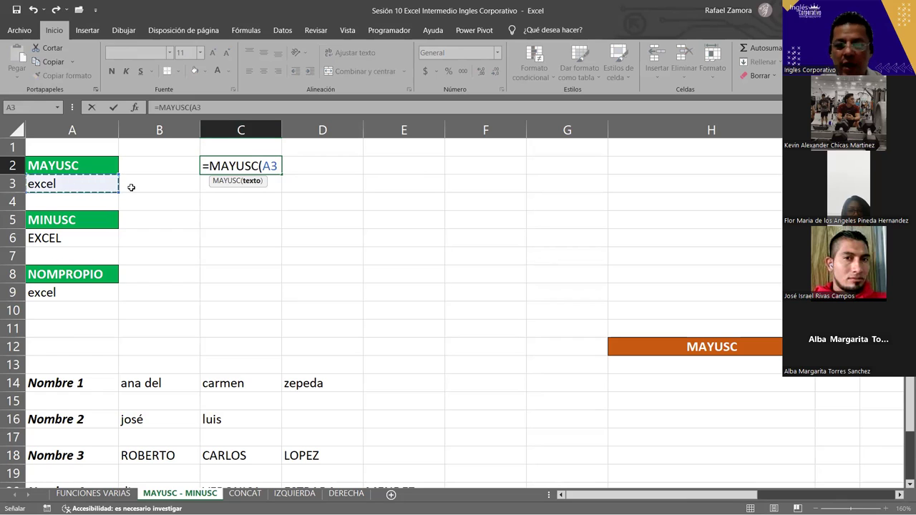
text())
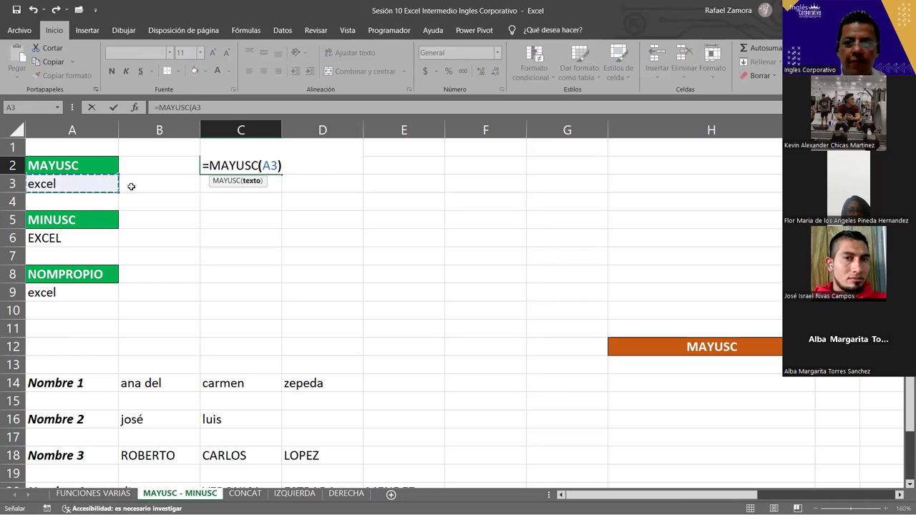
key(Return)
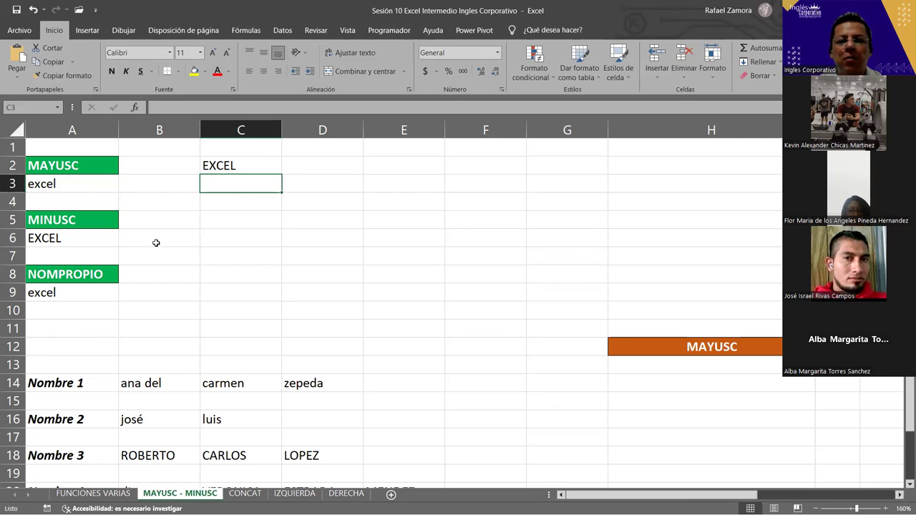
Enter =MINUSC(A6) in C5 to turn EXCEL into lowercase excel.
click(231, 225)
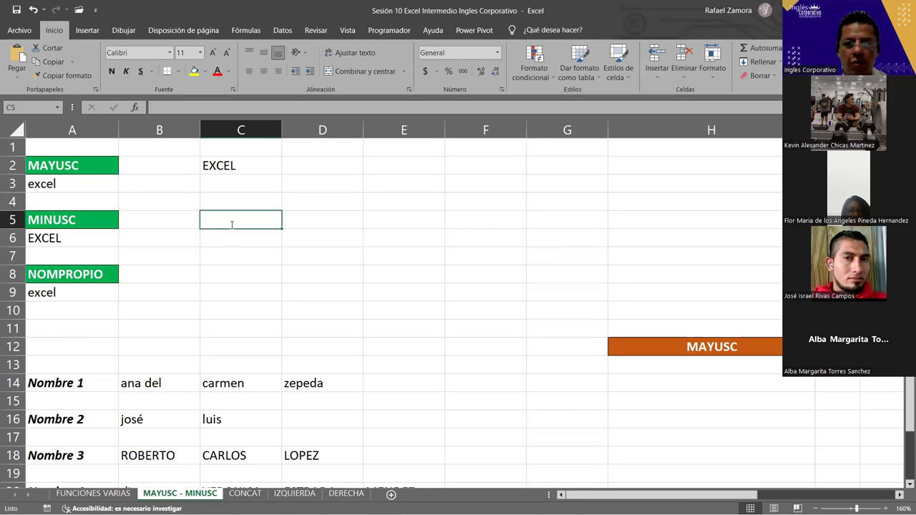
text(=minu)
key(Tab)
click(75, 240)
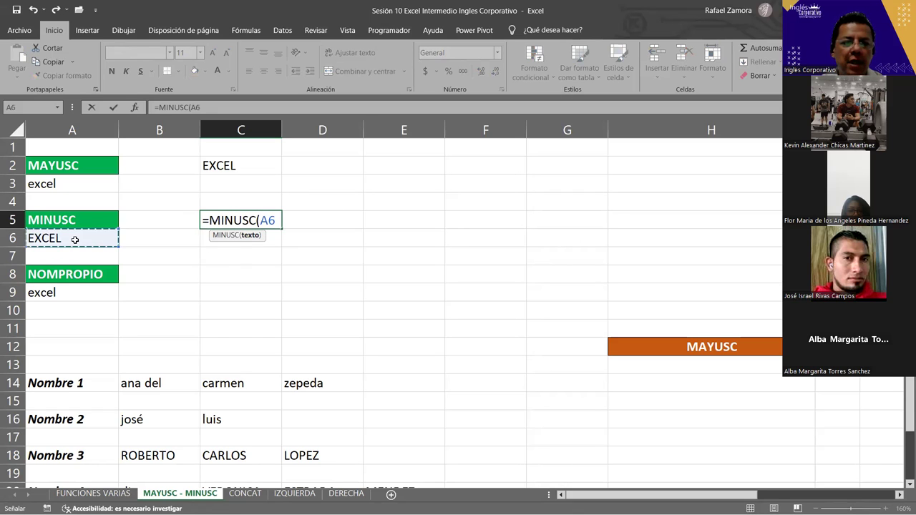
text())
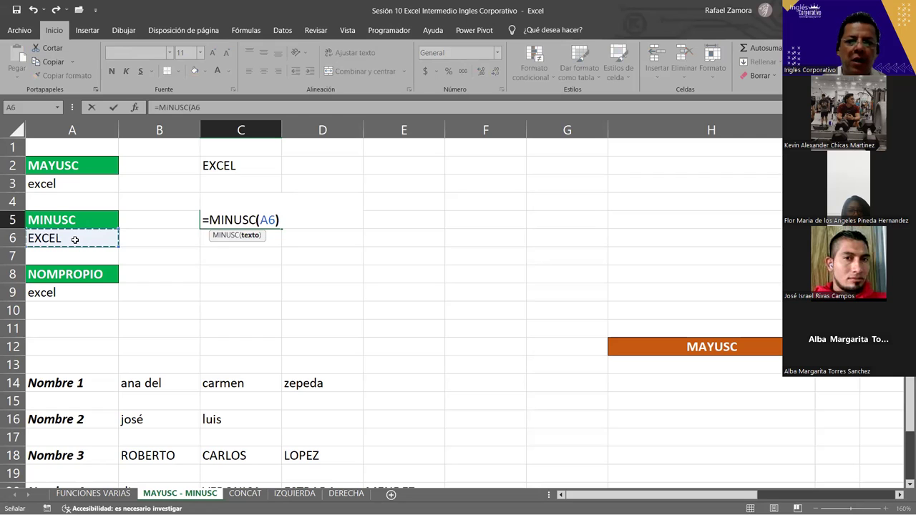
key(Return)
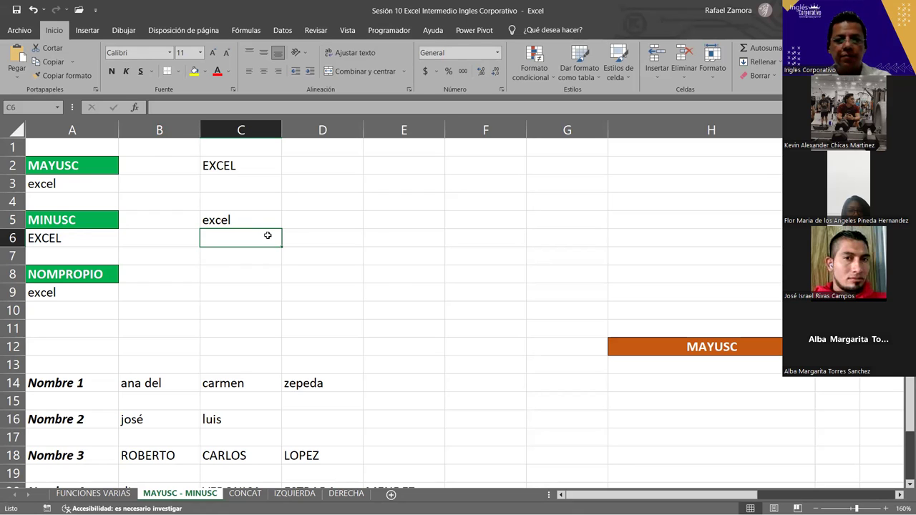
Enter =NOMPROPIO(A9) in C8 to show the word as Excel.
click(260, 288)
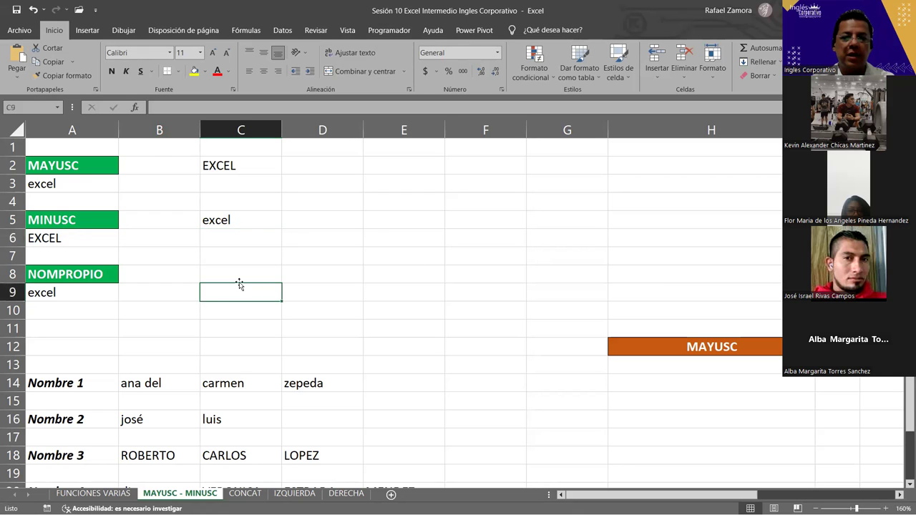
click(256, 268)
text(=)
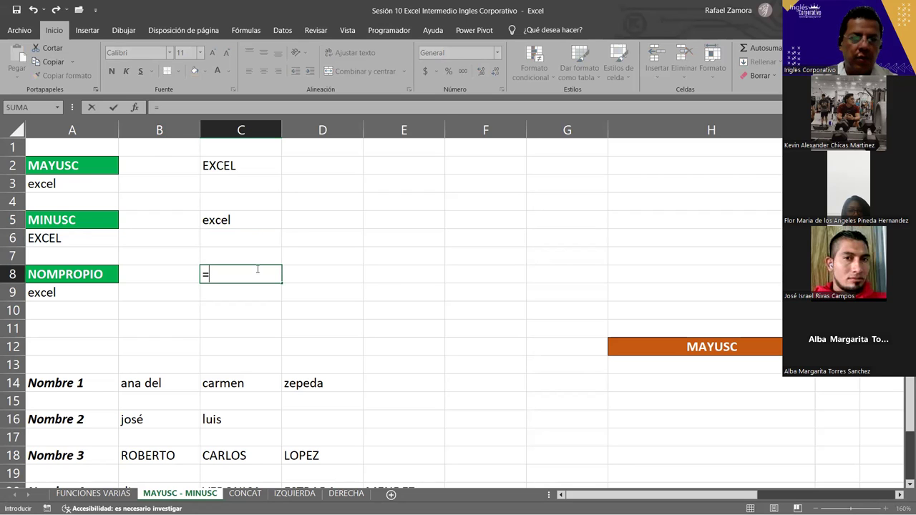
text(NOMPROPIO()
click(85, 299)
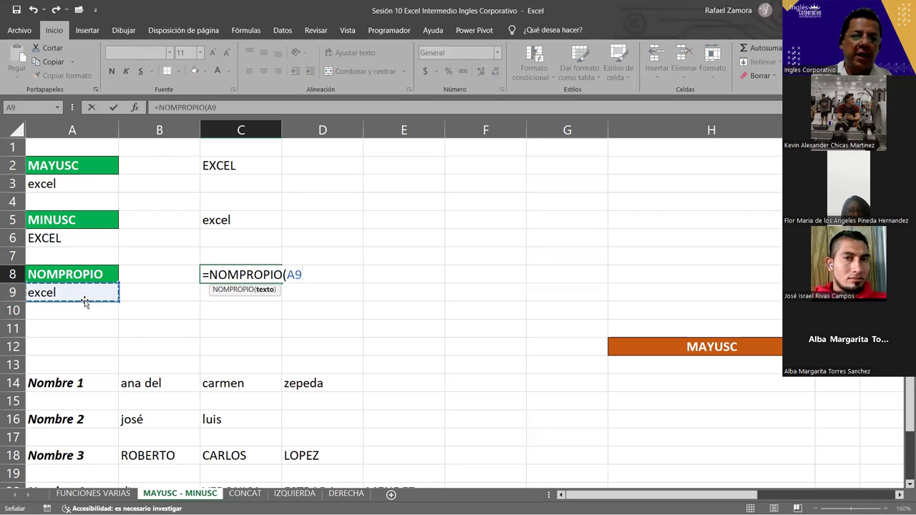
text())
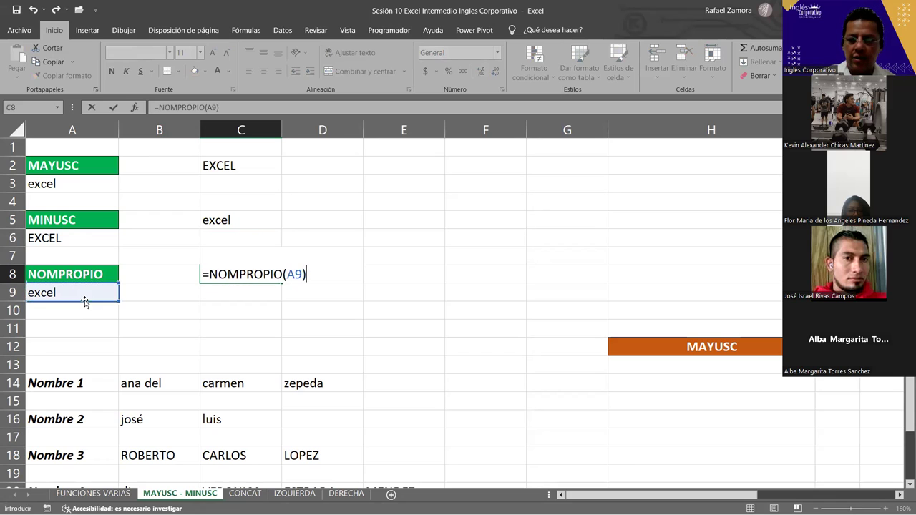
key(Return)
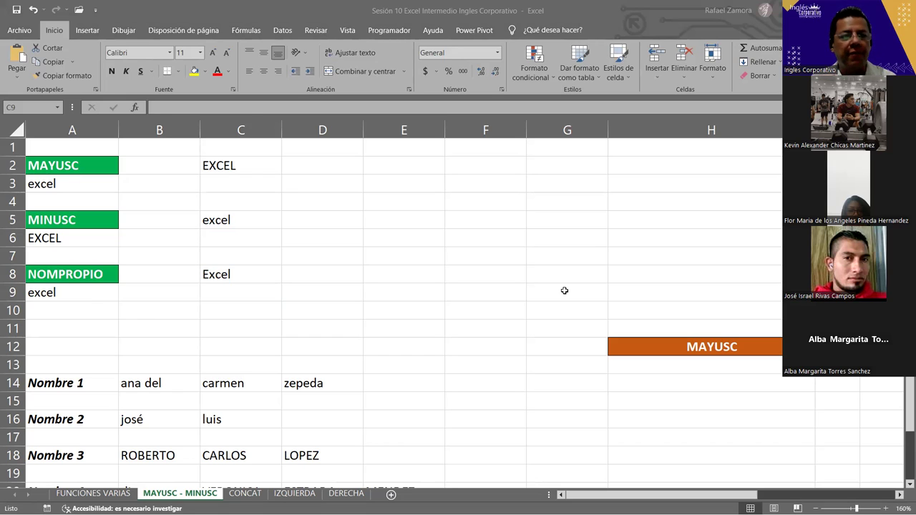
double_click(246, 164)
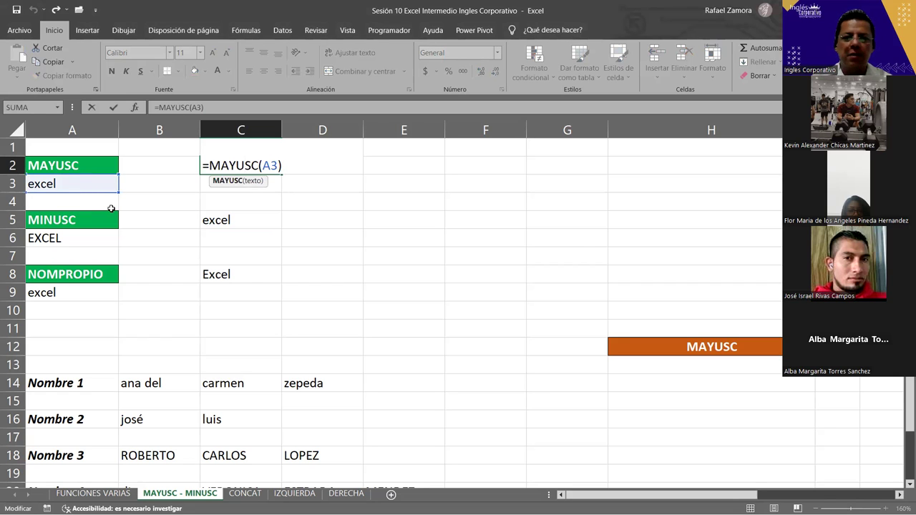
key(Return)
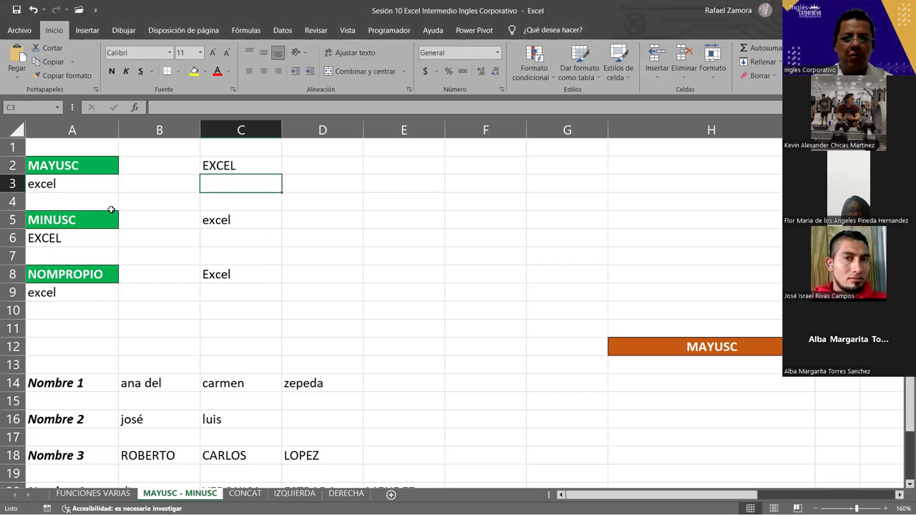
drag(151, 388, 288, 390)
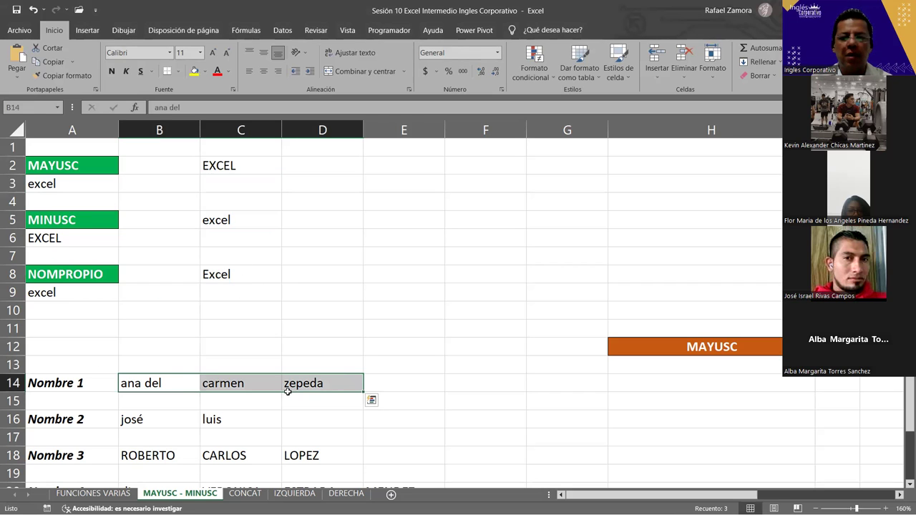
click(471, 390)
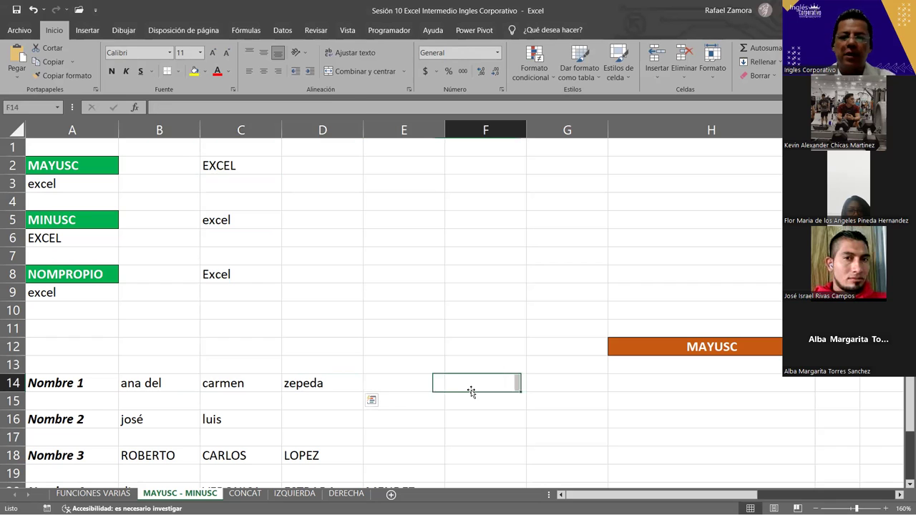
text(=)
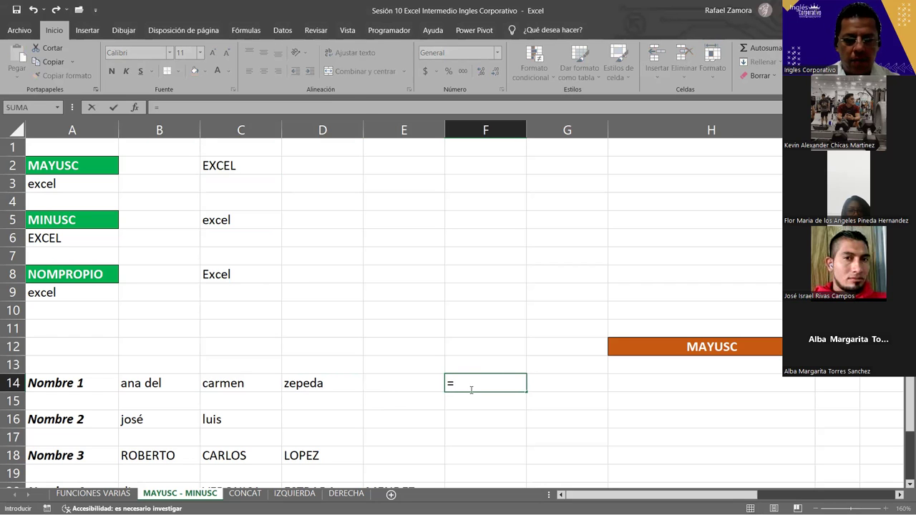
text(may)
key(Down)
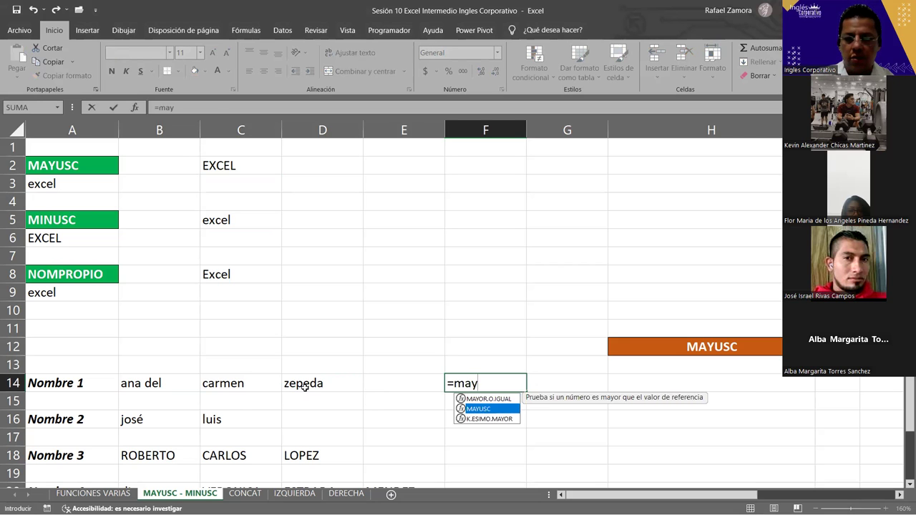
key(Tab)
drag(141, 384, 304, 386)
text())
key(Return)
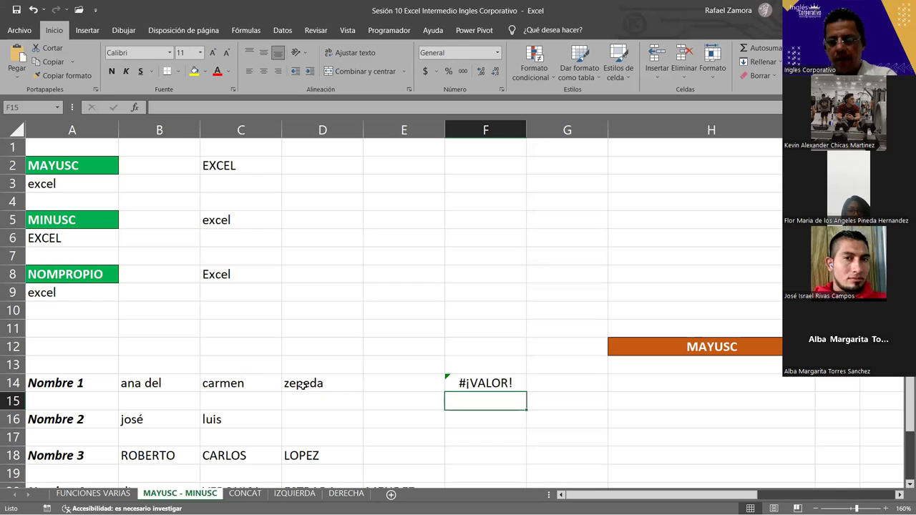
key(Up)
key(Delete)
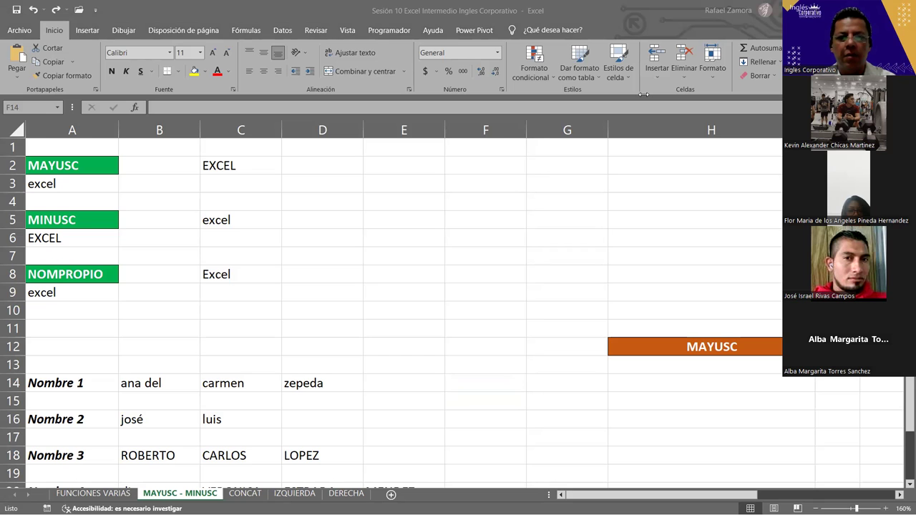
Scroll down to the Nombre rows and select H13 under the MAYUSC header.
click(485, 310)
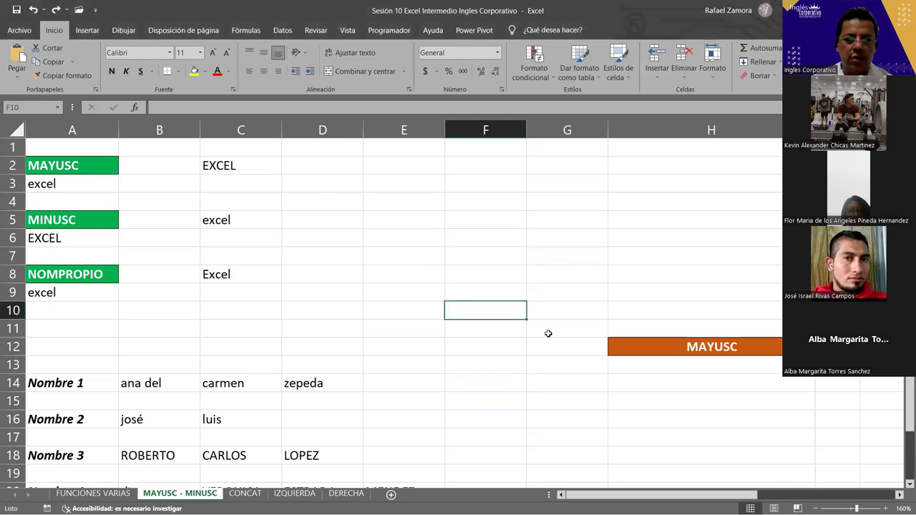
ctrl+scroll(548, 333, down, 1)
scroll(548, 333, down, 2)
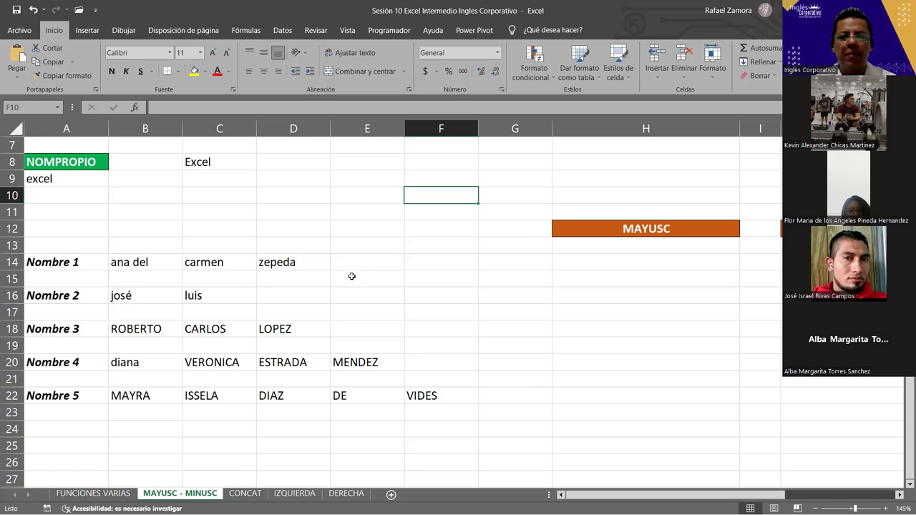
click(591, 246)
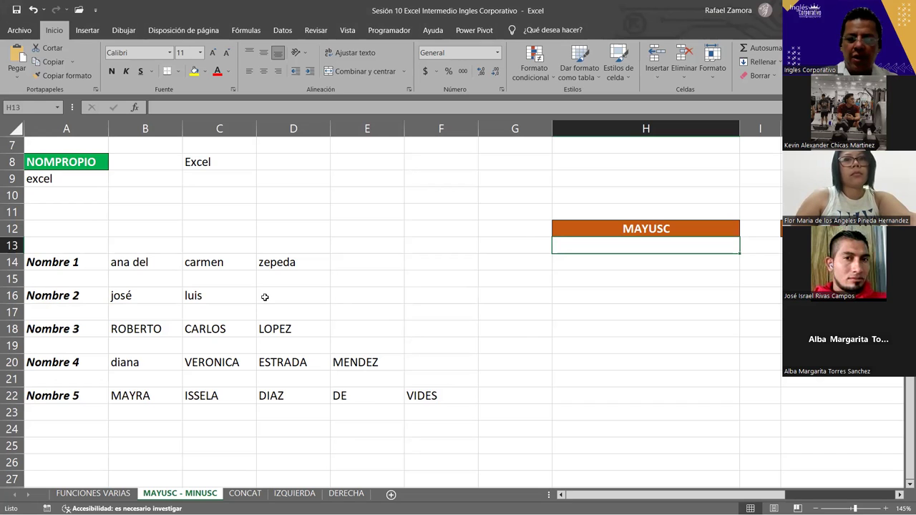
Enter =MAYUSC(B14) in H13 and fill it down through the name rows.
text(=)
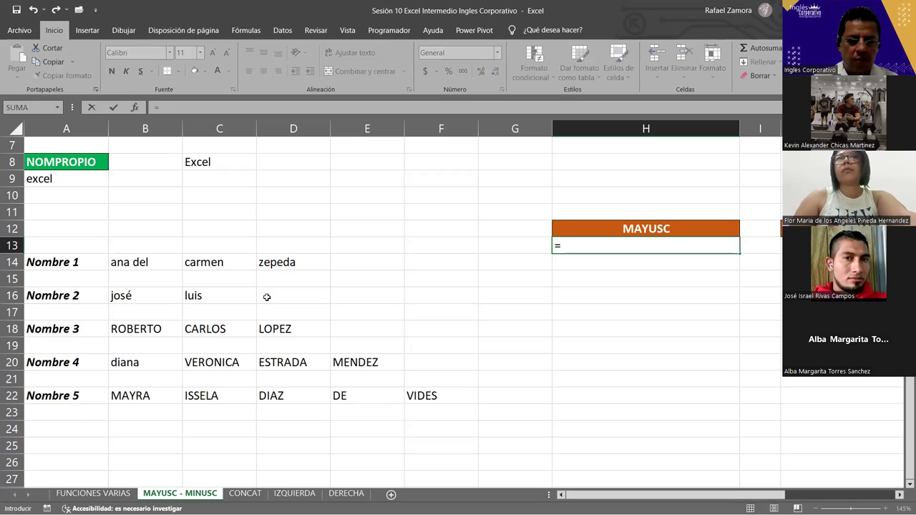
text(mayu)
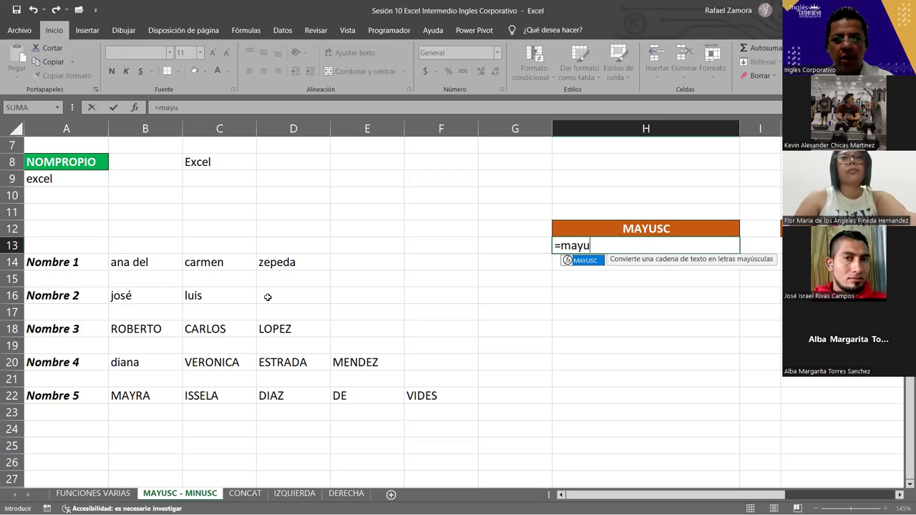
key(Tab)
click(162, 260)
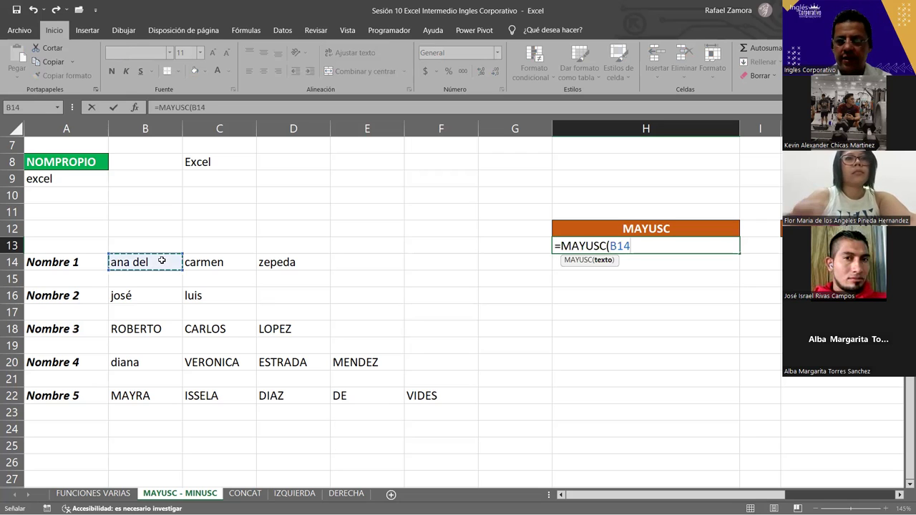
key(Return)
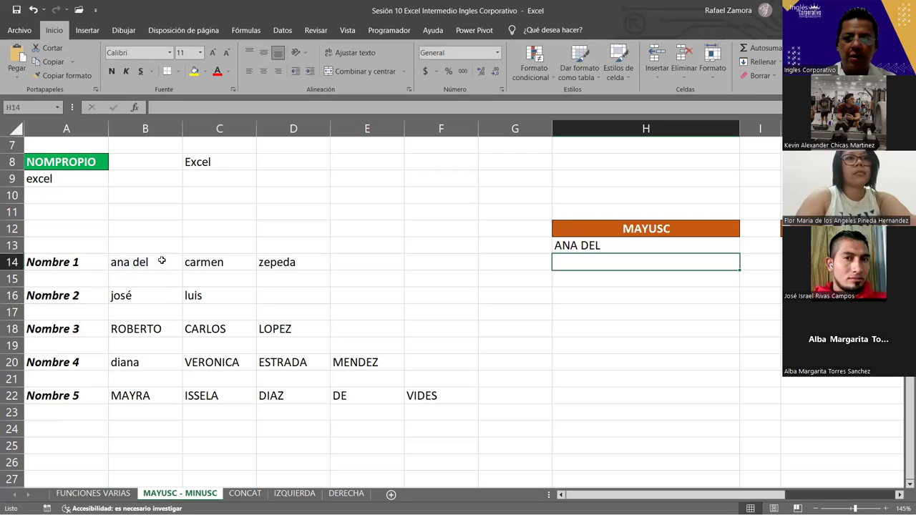
click(716, 247)
drag(741, 252, 709, 406)
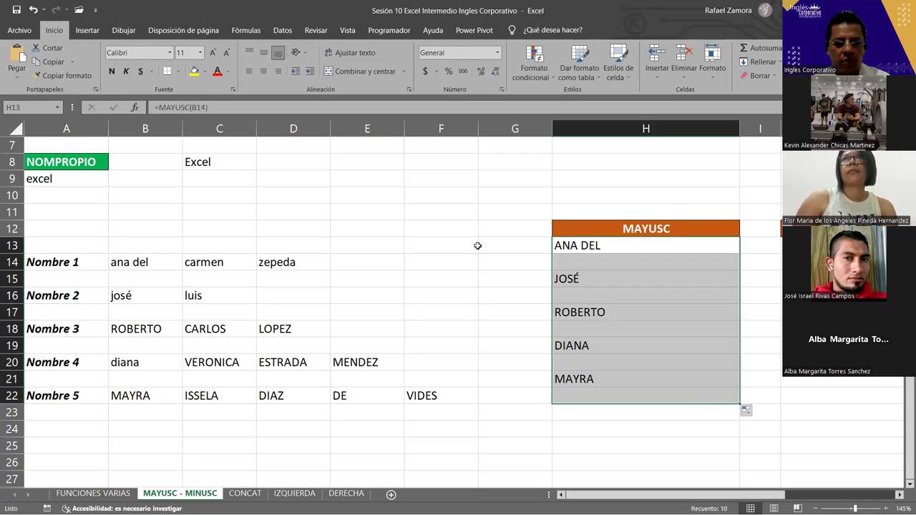
Check the Nombre 1 parts in B14:D14, then delete the uppercase results in H13:H21.
scroll(311, 293, up, 2)
scroll(311, 292, down, 1)
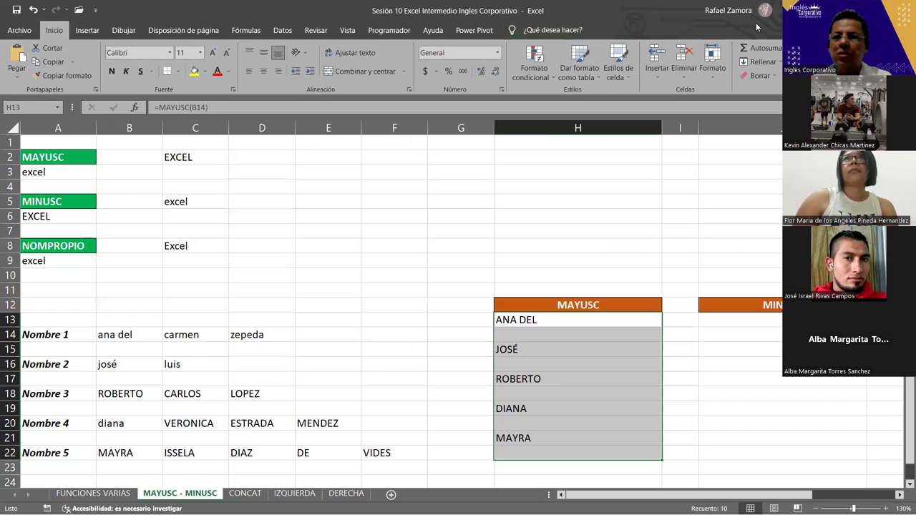
click(744, 329)
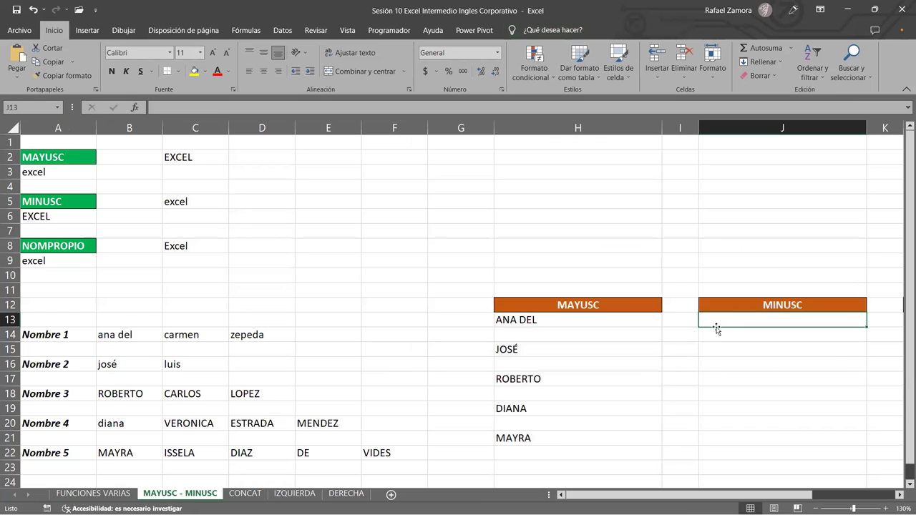
click(829, 499)
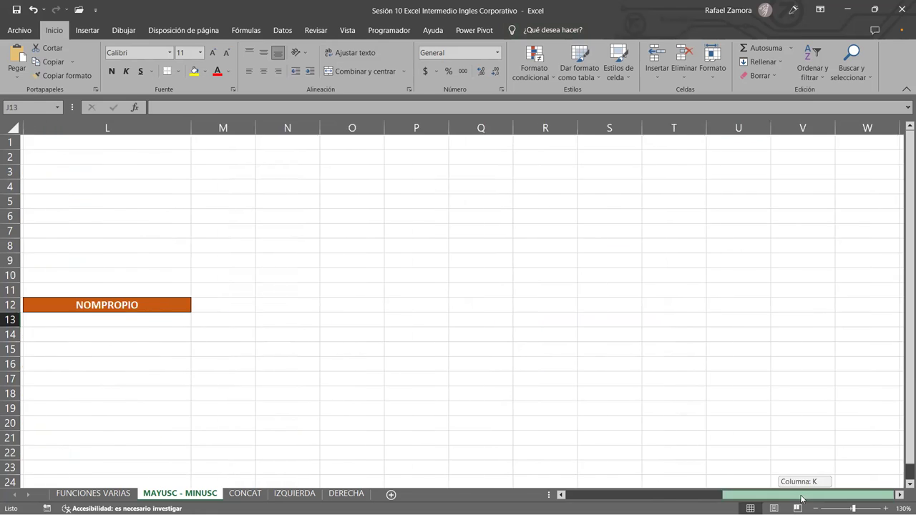
drag(802, 499, 643, 499)
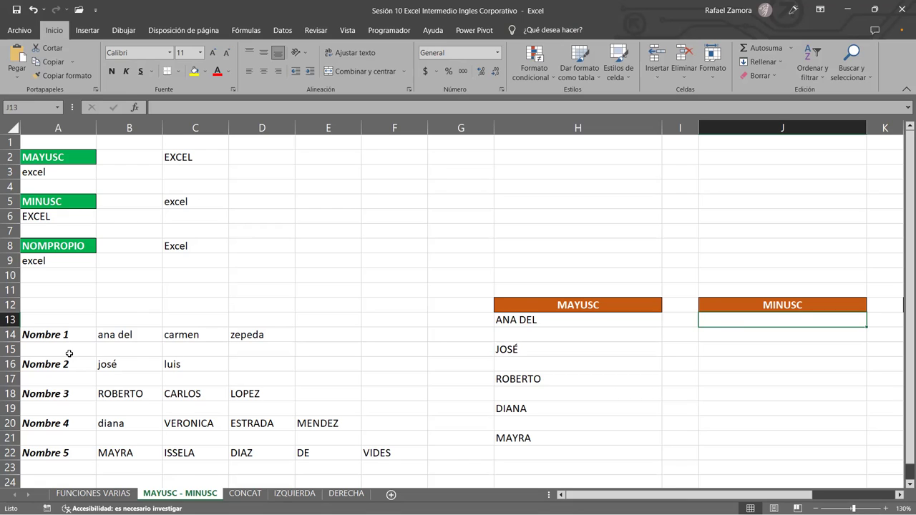
click(142, 335)
click(209, 334)
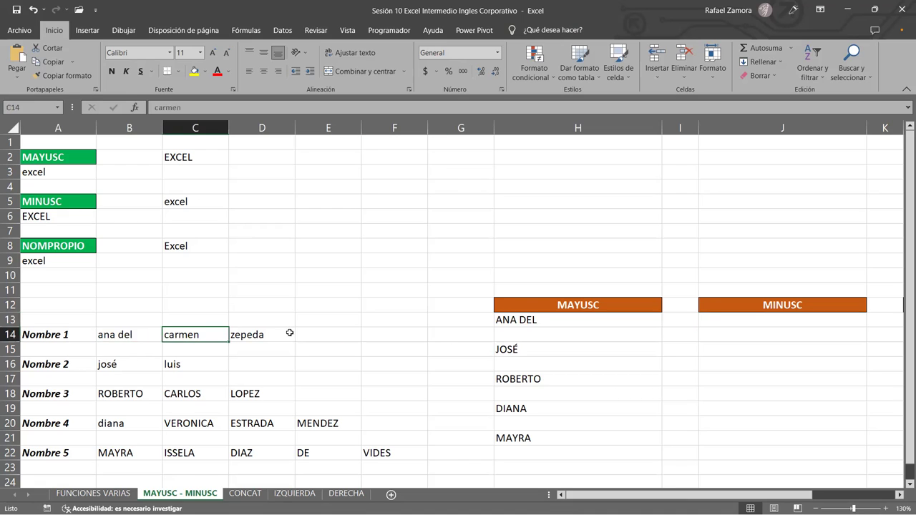
click(286, 335)
drag(120, 337, 256, 337)
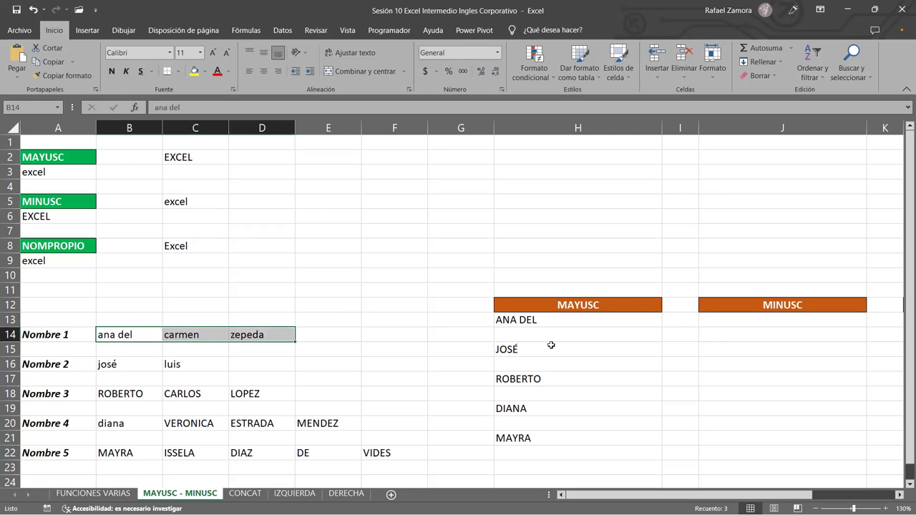
drag(535, 322, 540, 444)
key(Delete)
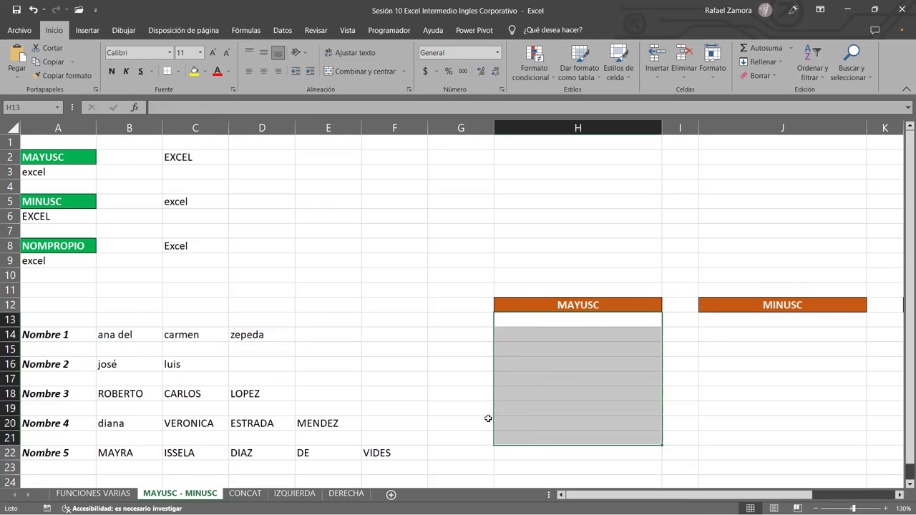
click(526, 332)
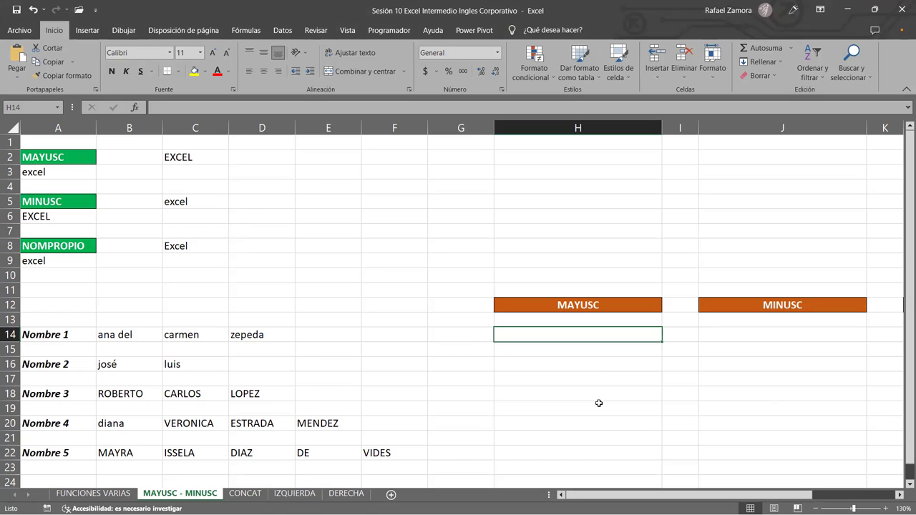
Enter =CONCAT(B14,C14,D14) in H14 to join the three Nombre 1 parts.
text(=)
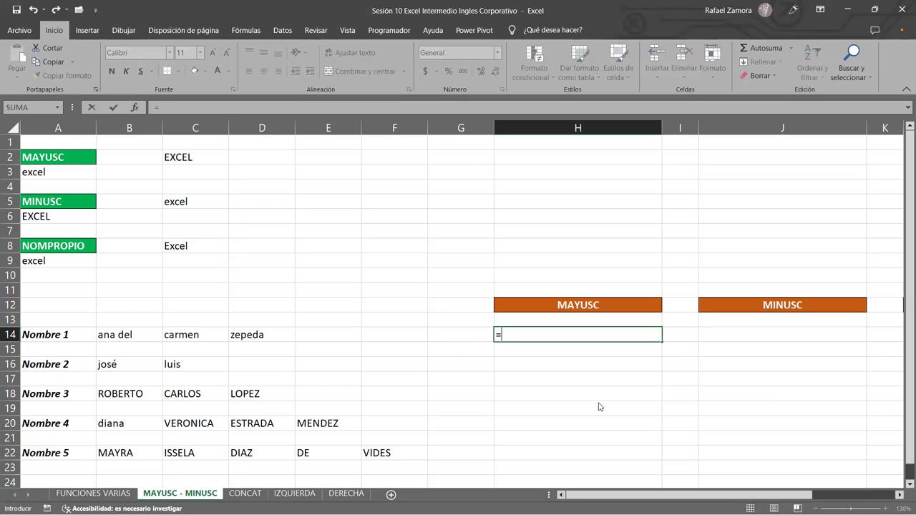
text(conc)
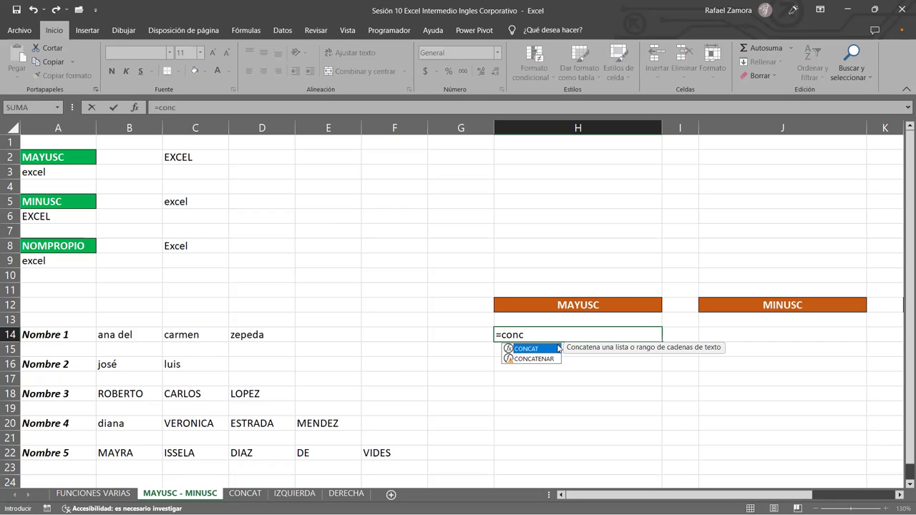
double_click(553, 349)
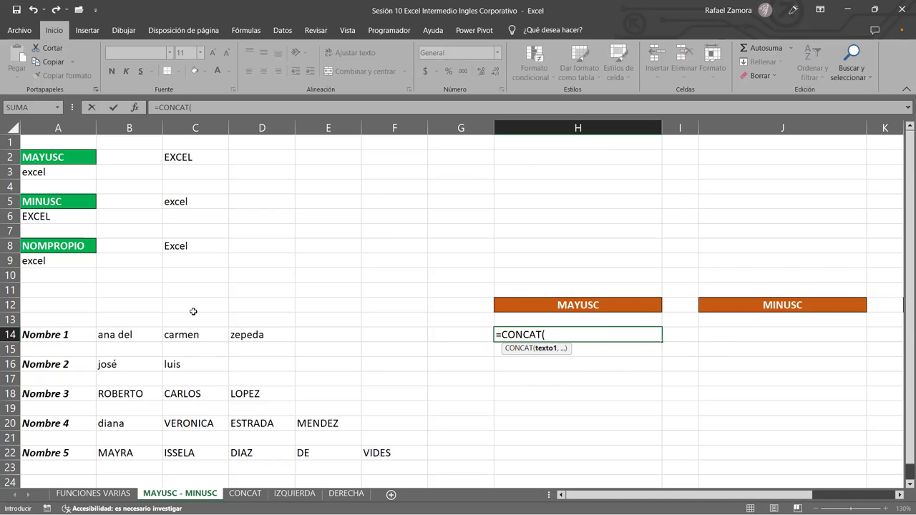
click(133, 334)
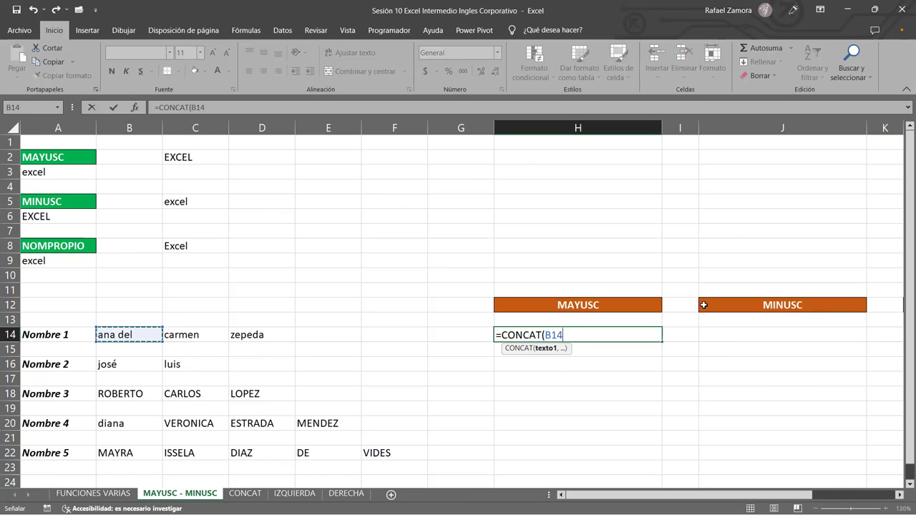
key(alt+Return)
key(BackSpace)
text(,)
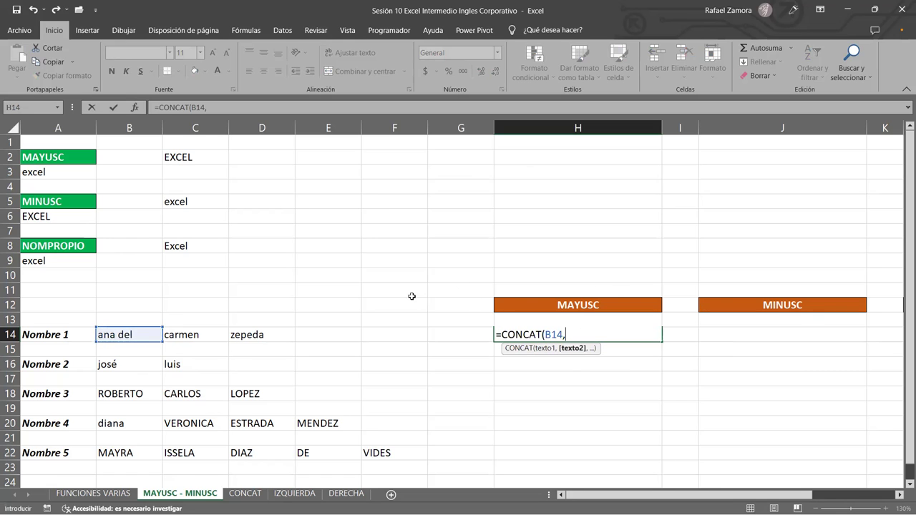
click(200, 333)
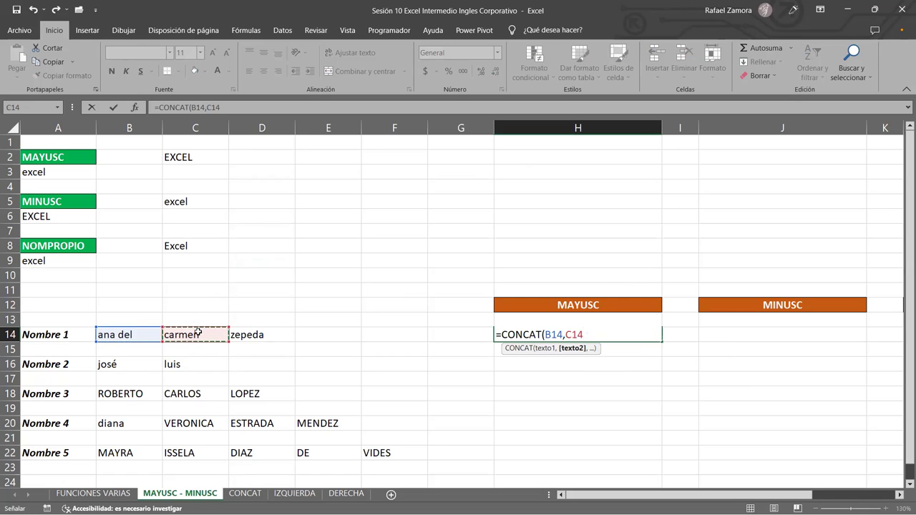
text(,)
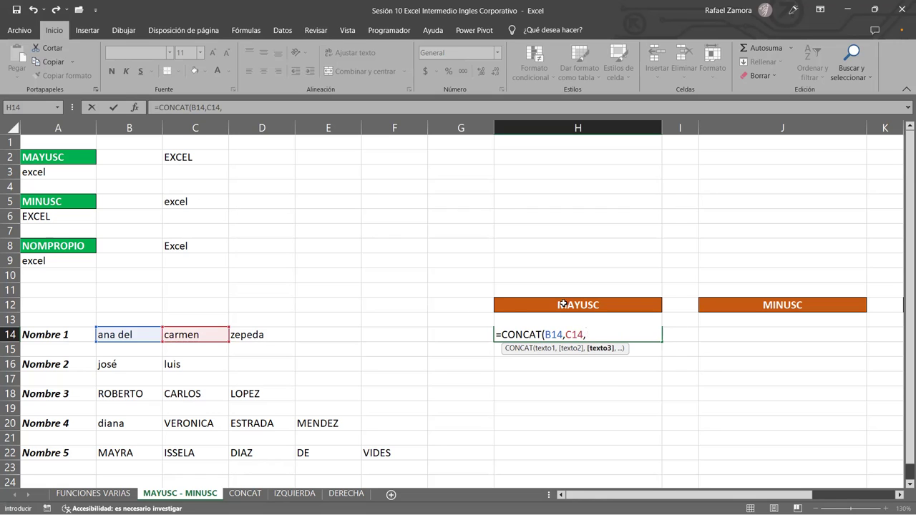
click(262, 332)
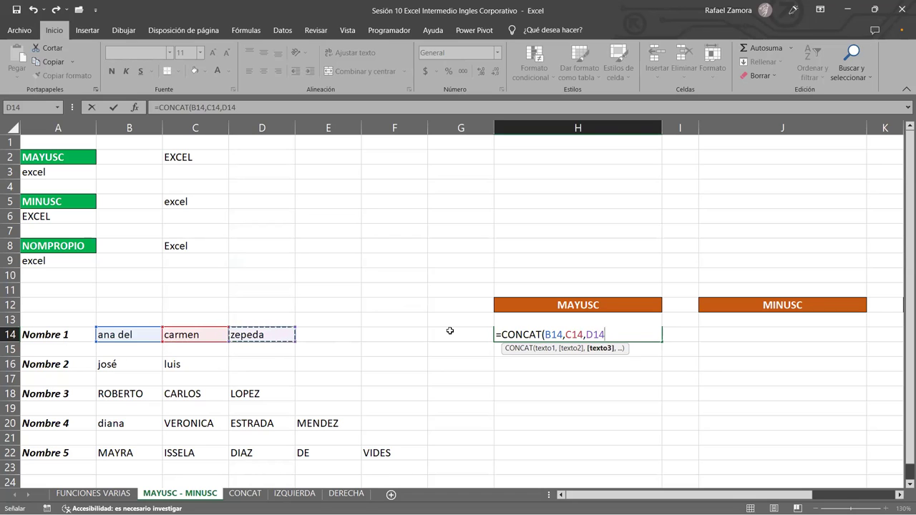
text())
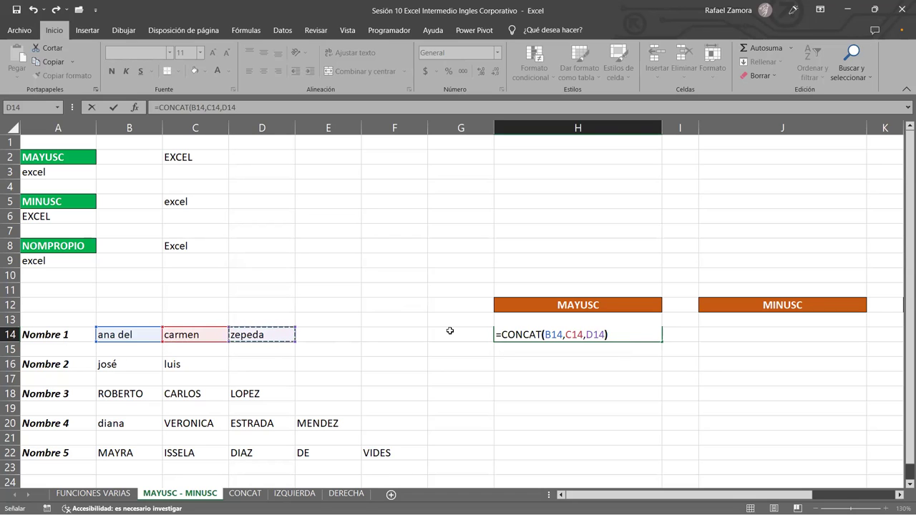
key(Return)
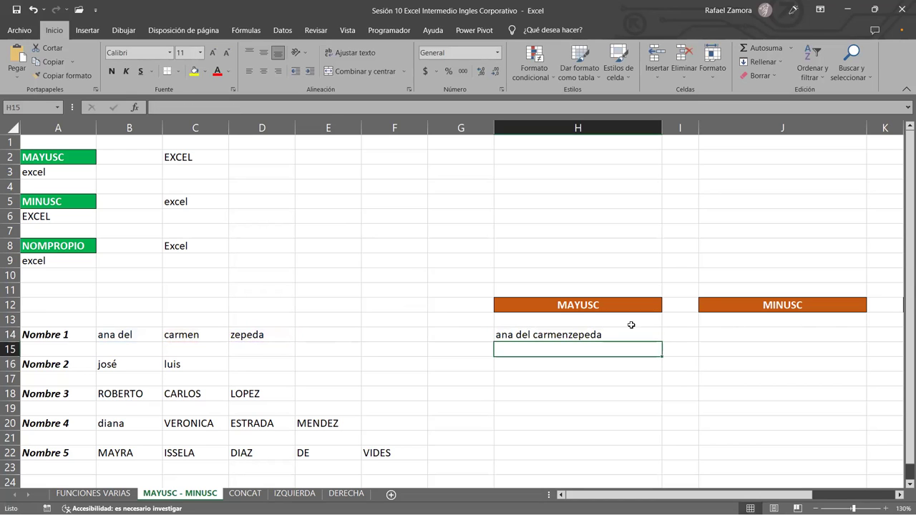
click(537, 334)
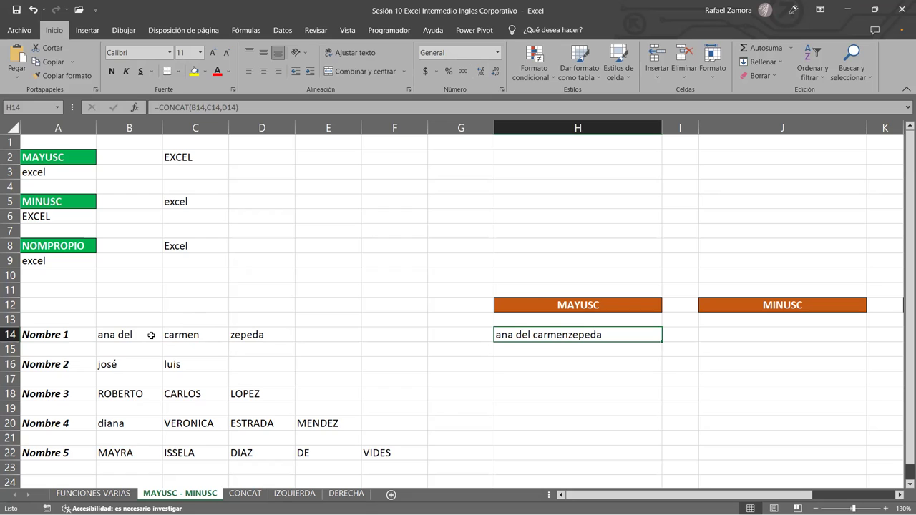
double_click(151, 335)
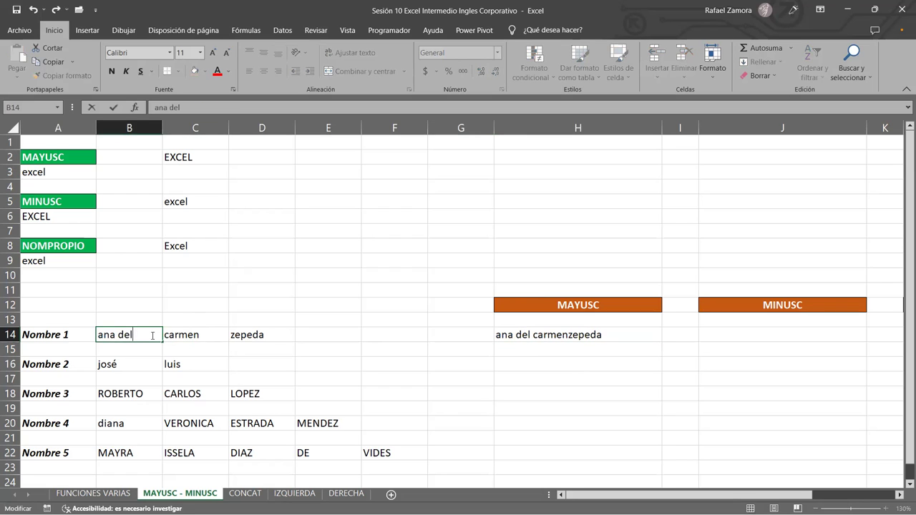
key(BackSpace)
key(Return)
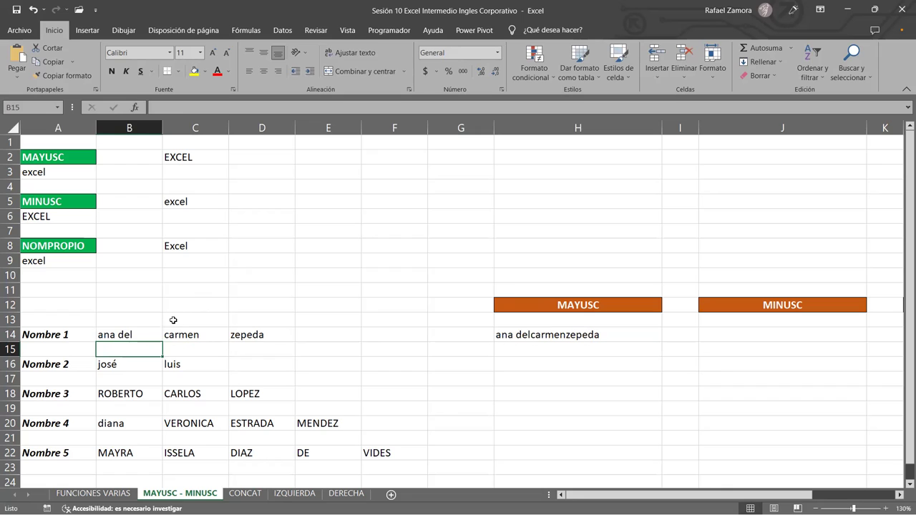
click(158, 330)
click(219, 330)
key(Right)
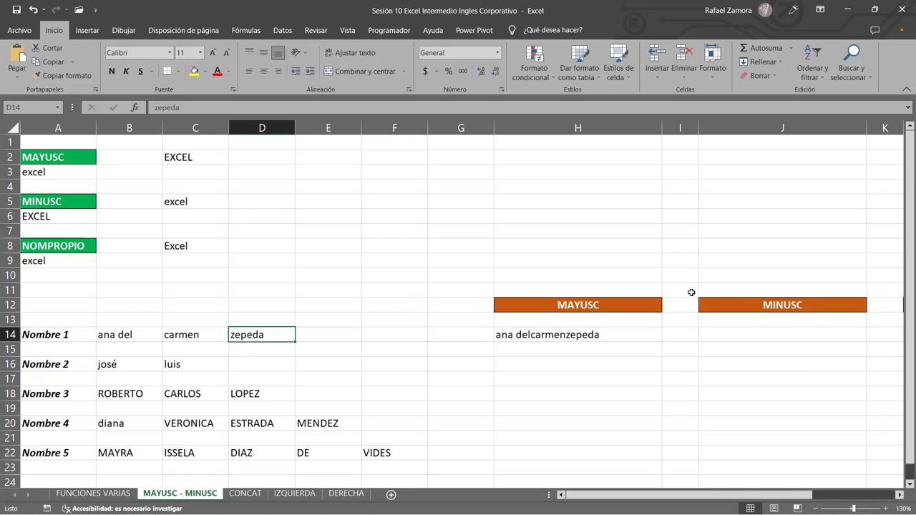
Reopen H14's CONCAT formula and place the edit point before C14 to add separators.
double_click(578, 334)
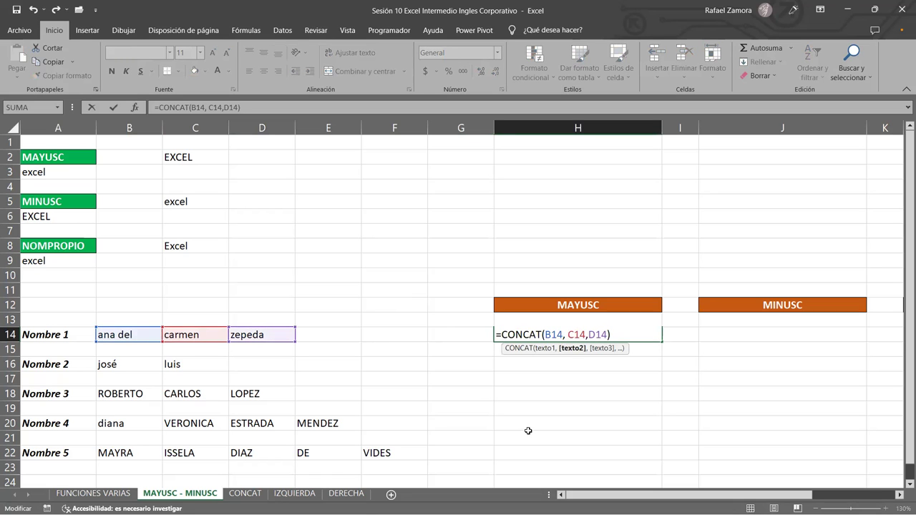
key(Return)
click(554, 334)
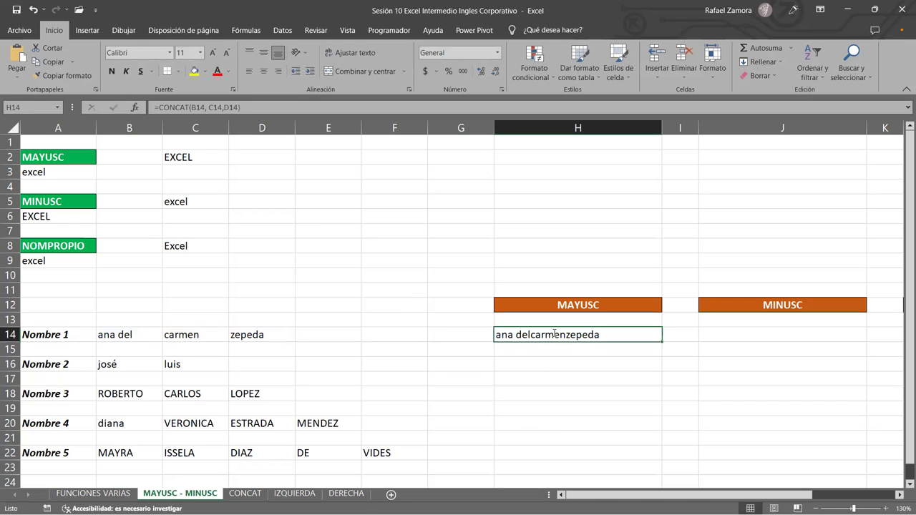
double_click(554, 334)
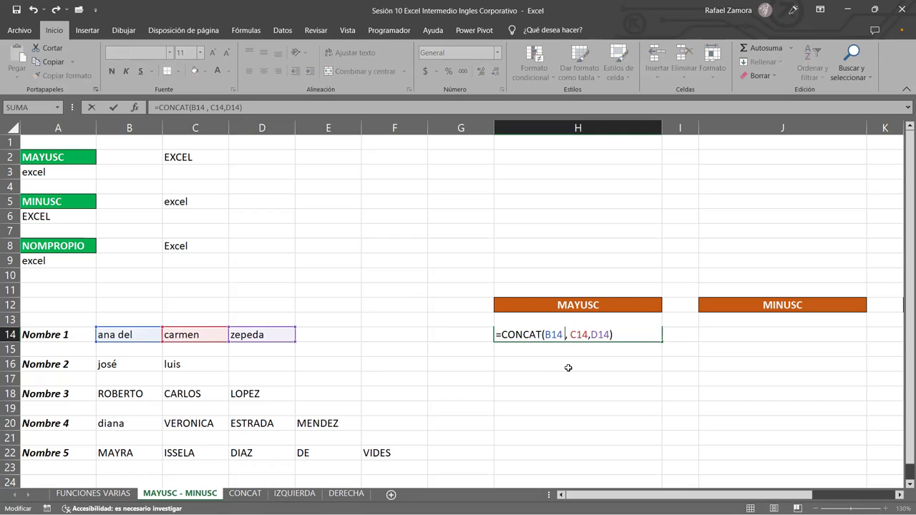
key(Escape)
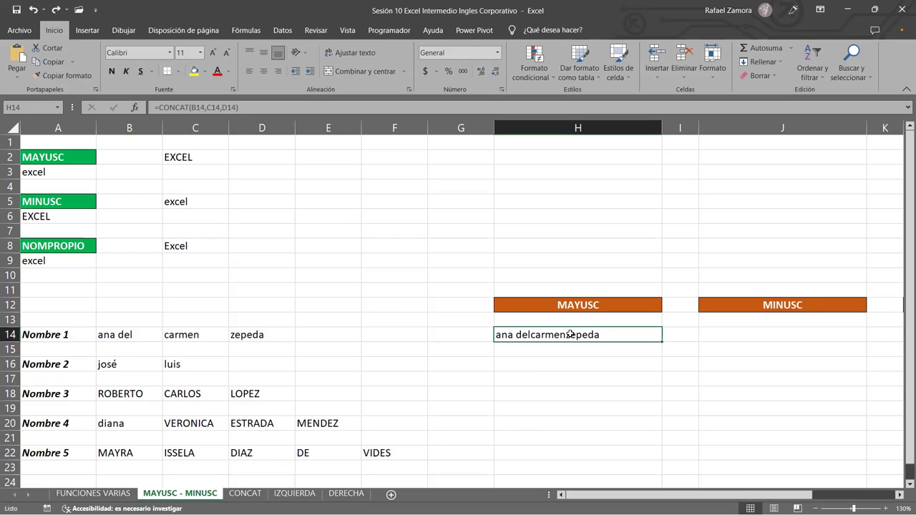
double_click(570, 333)
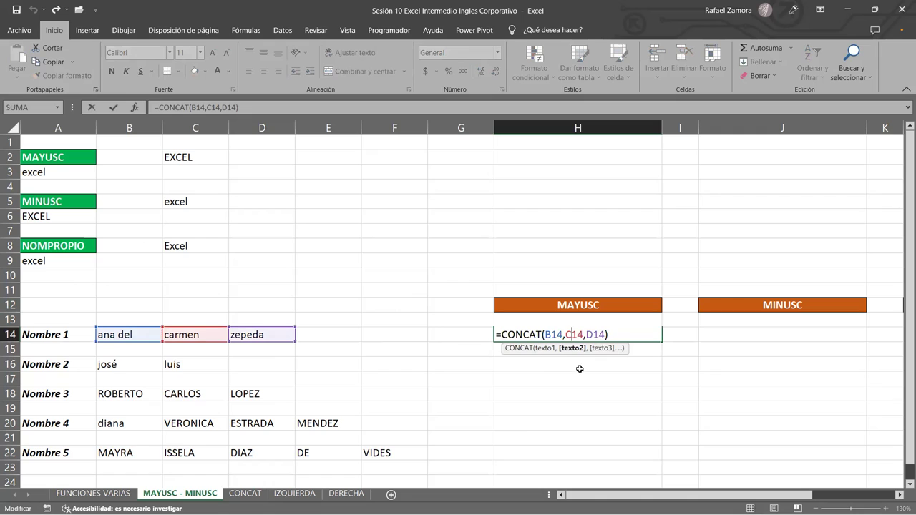
click(565, 334)
key(Left)
key(Left)
key(Left)
text(")
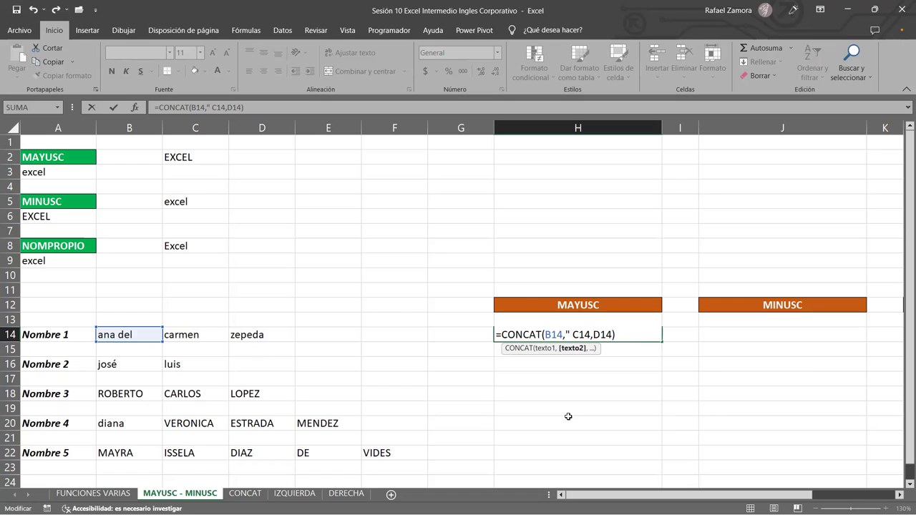
text(")
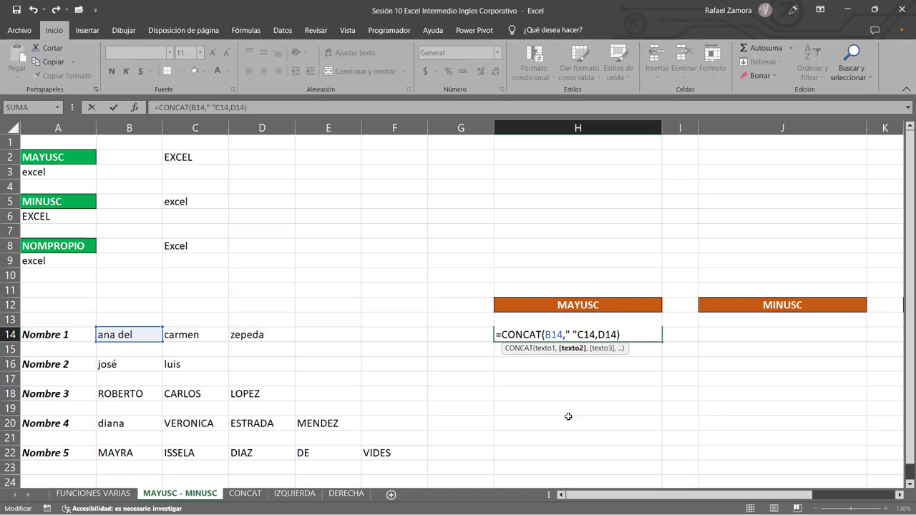
text(,)
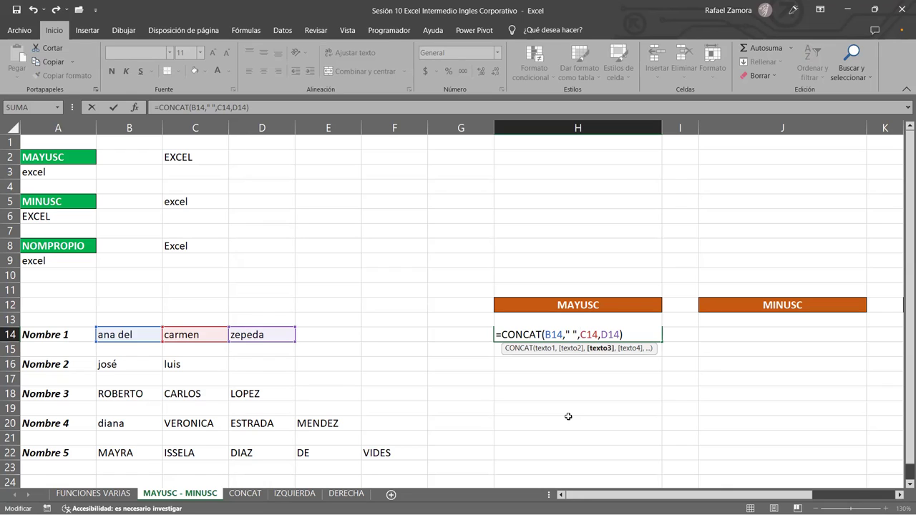
click(601, 335)
text(")
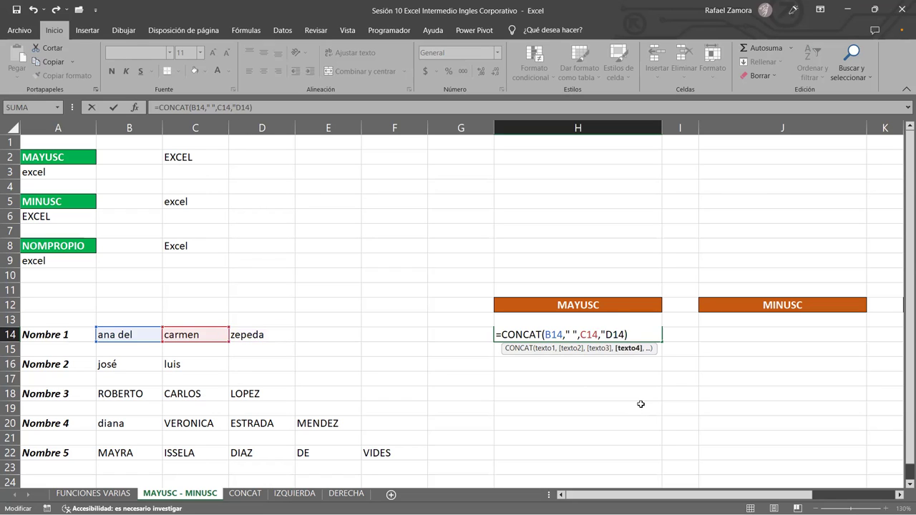
text( ")
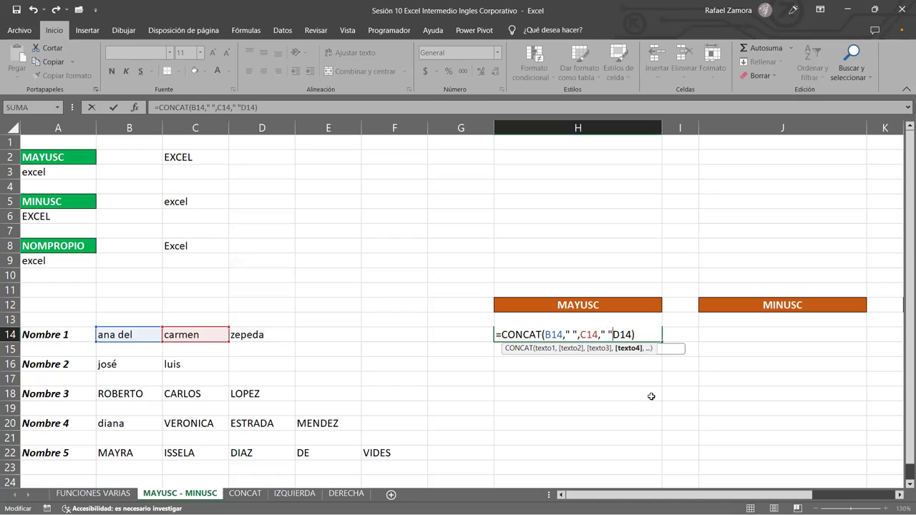
text(,)
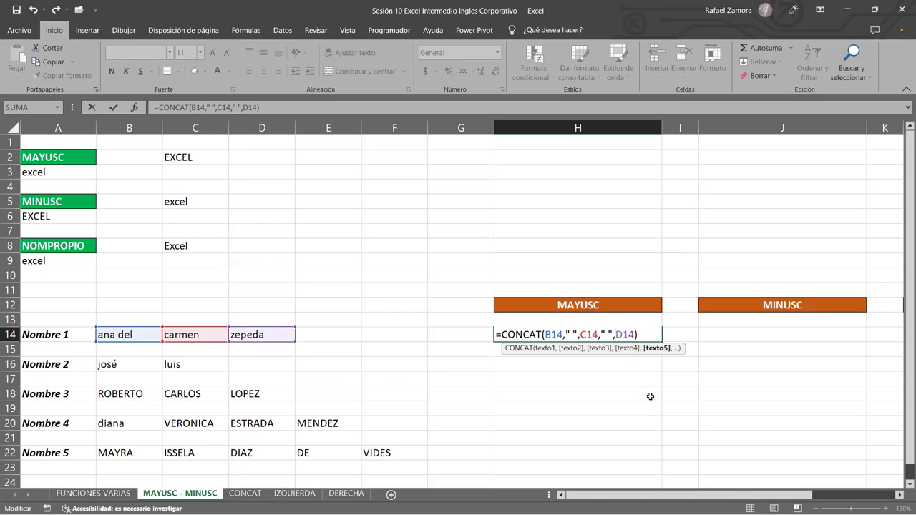
key(Return)
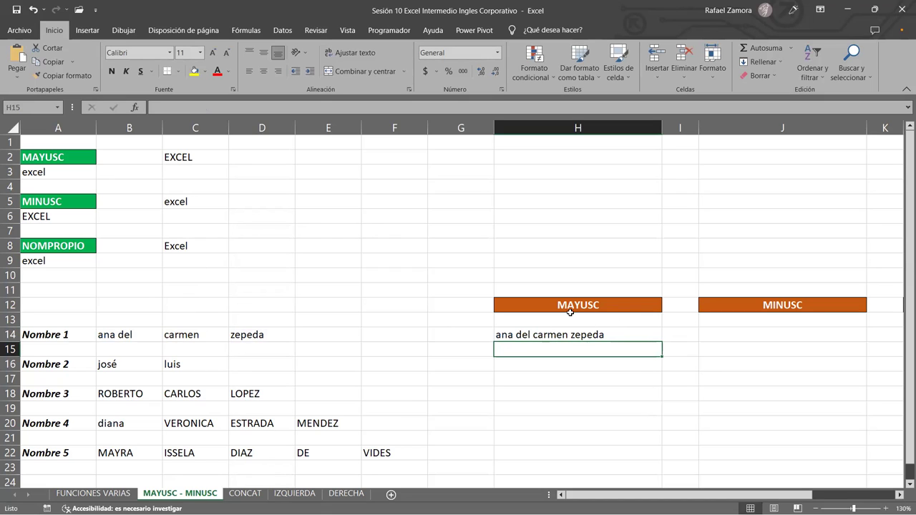
click(617, 335)
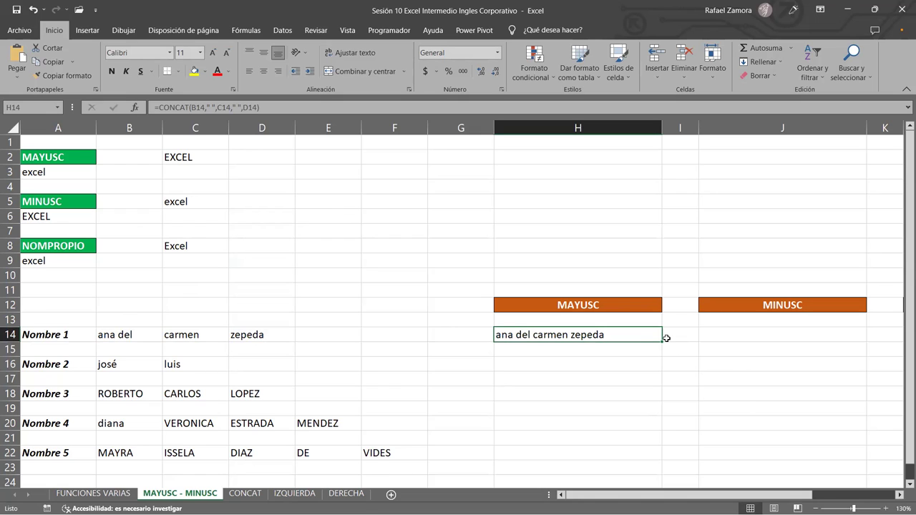
Fill the spaced CONCAT formula from H14 down to H22, then check B16's contents.
drag(663, 343, 644, 437)
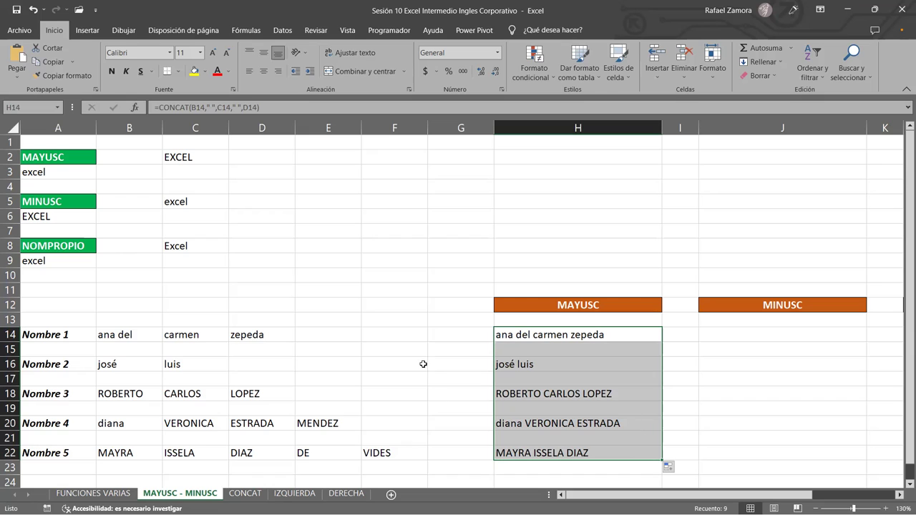
double_click(156, 364)
key(Escape)
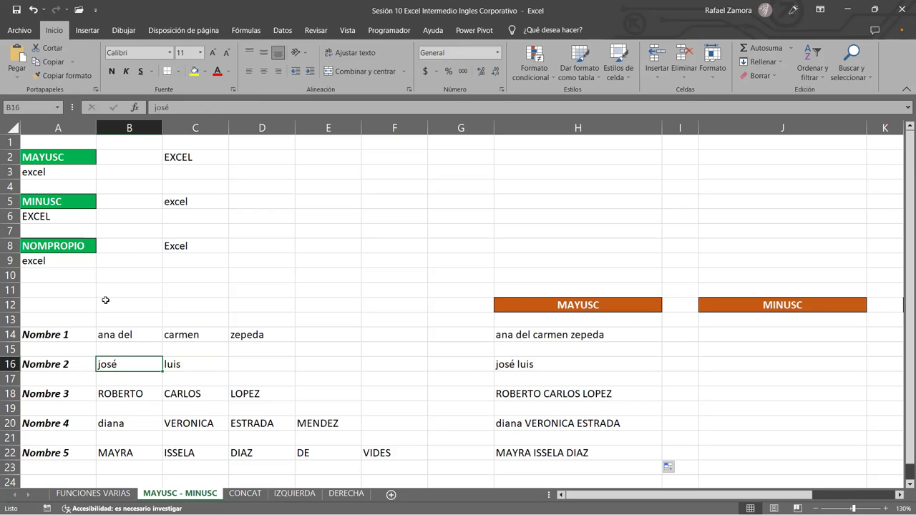
double_click(578, 333)
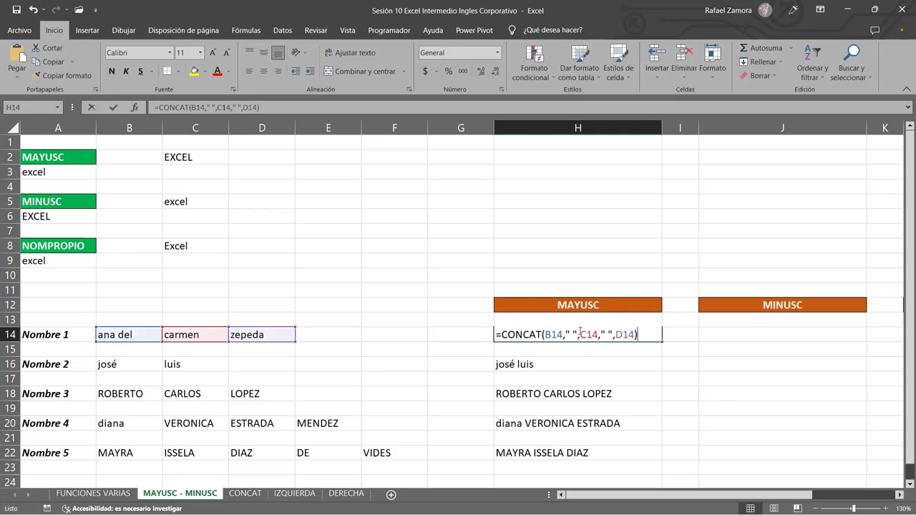
click(571, 334)
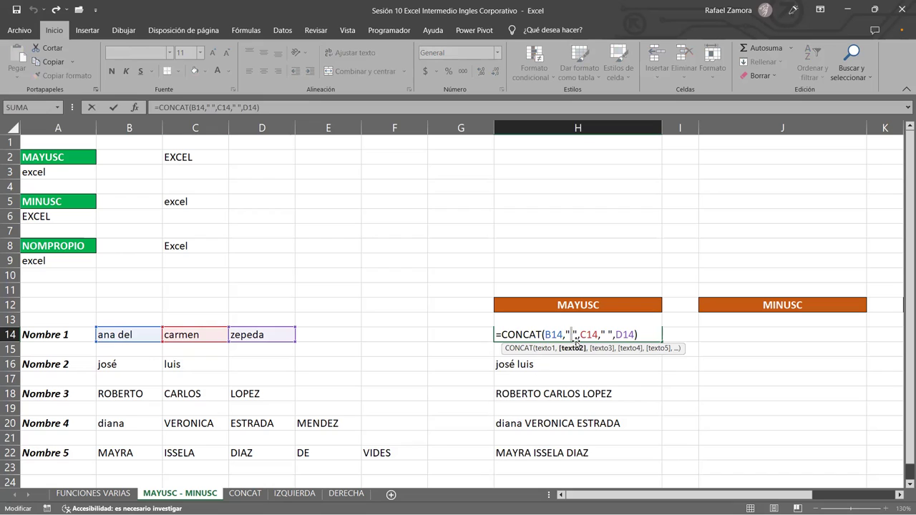
key(End)
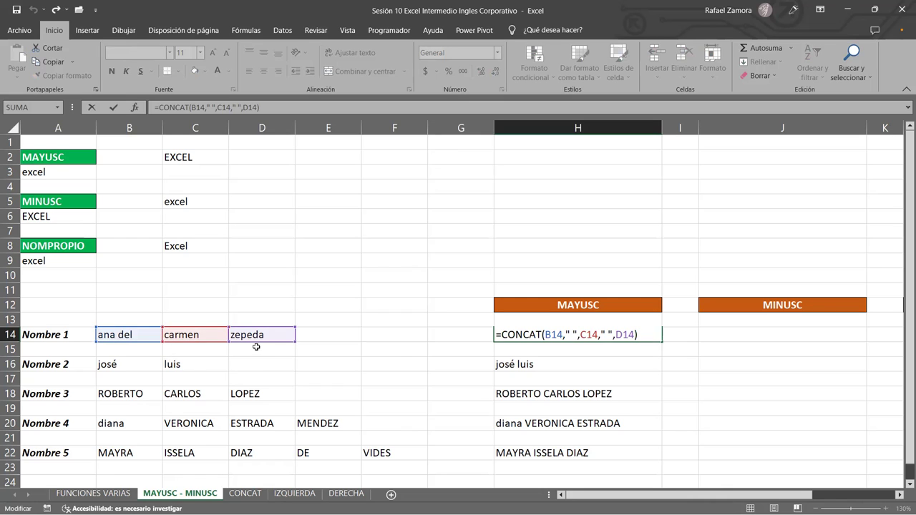
key(Return)
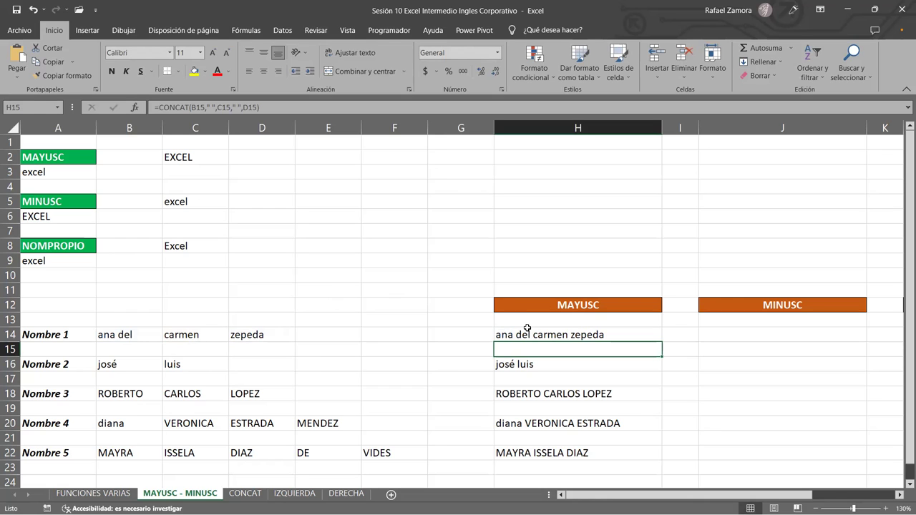
click(592, 334)
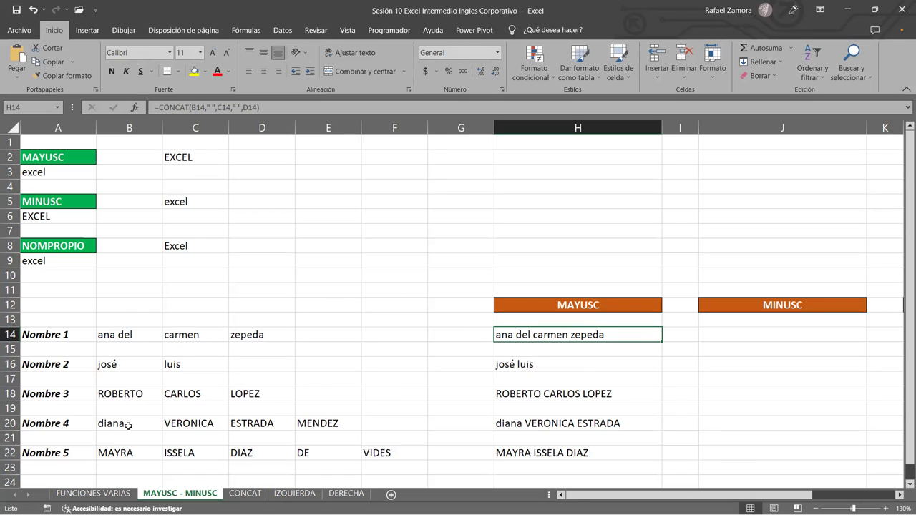
click(329, 452)
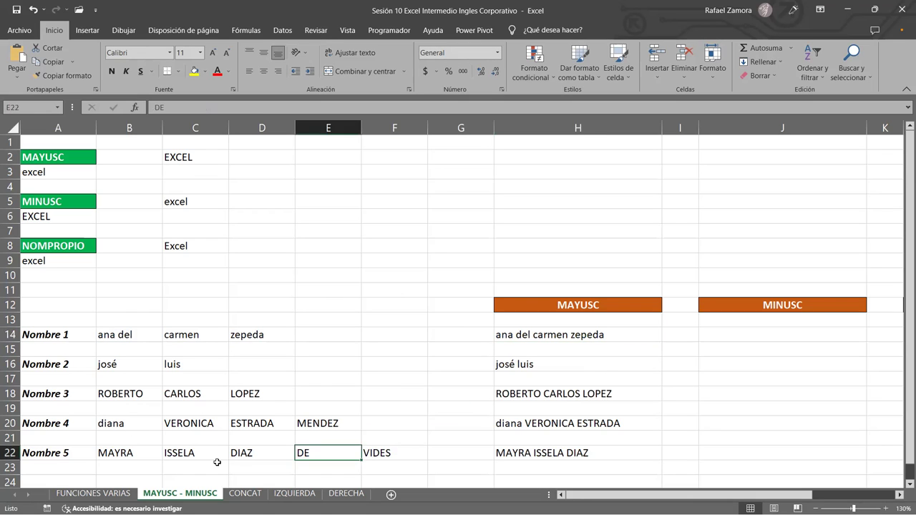
click(395, 467)
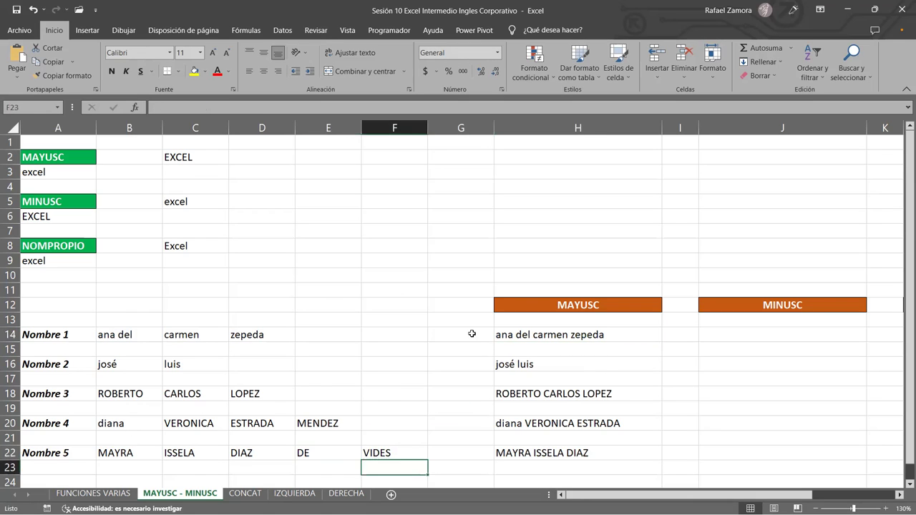
click(618, 339)
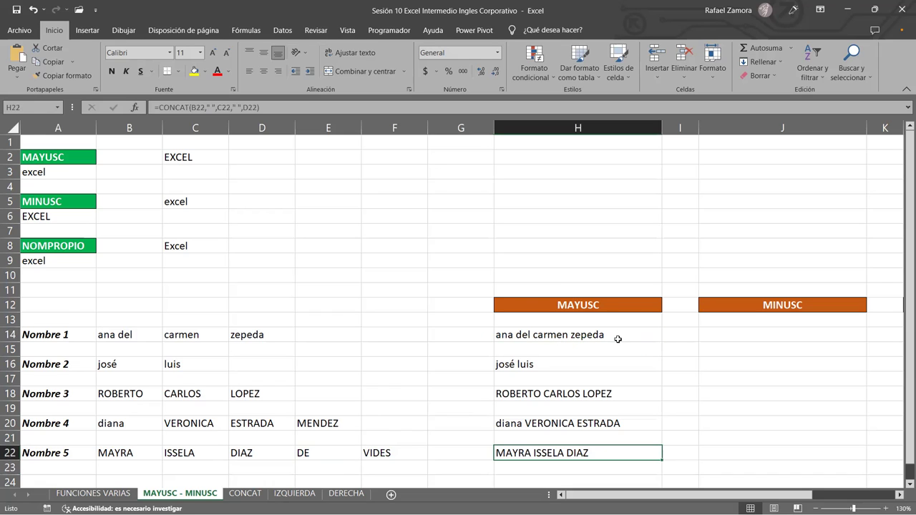
Extend H14's CONCAT formula with space-separated E14 and F14.
double_click(617, 339)
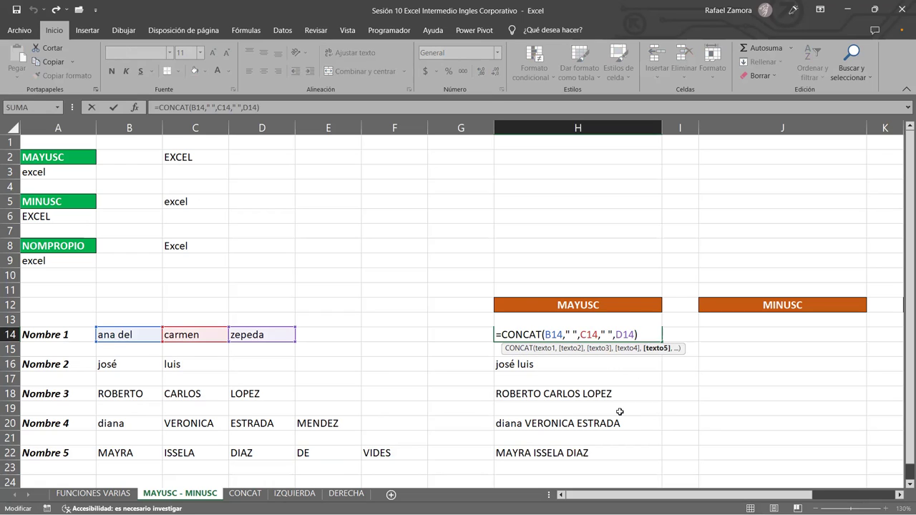
text(,)
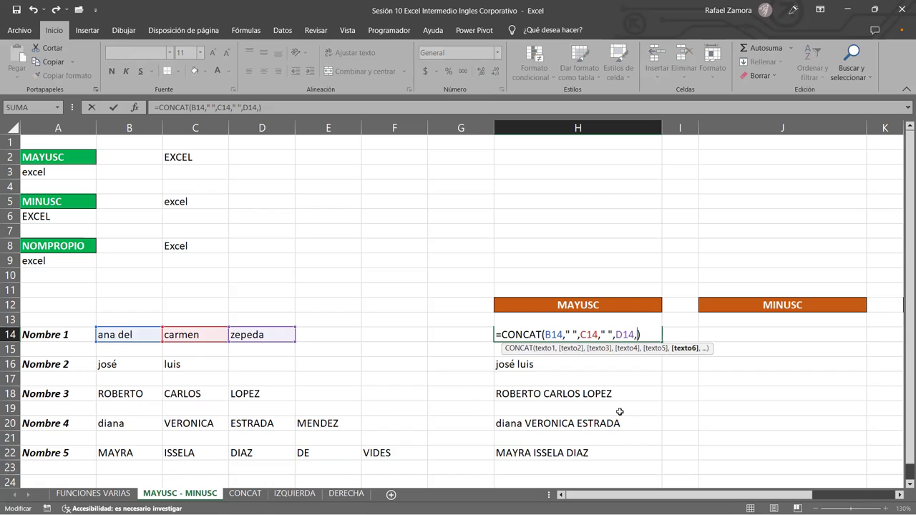
text(" ",)
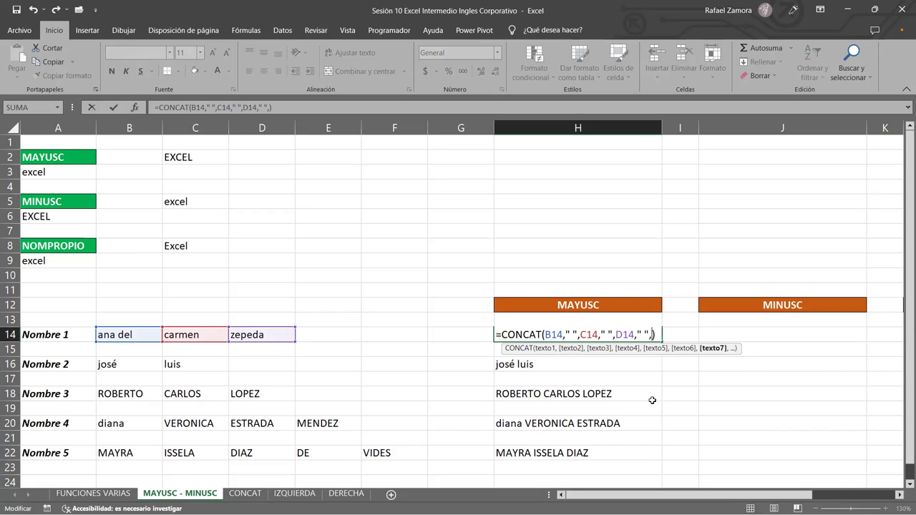
click(348, 330)
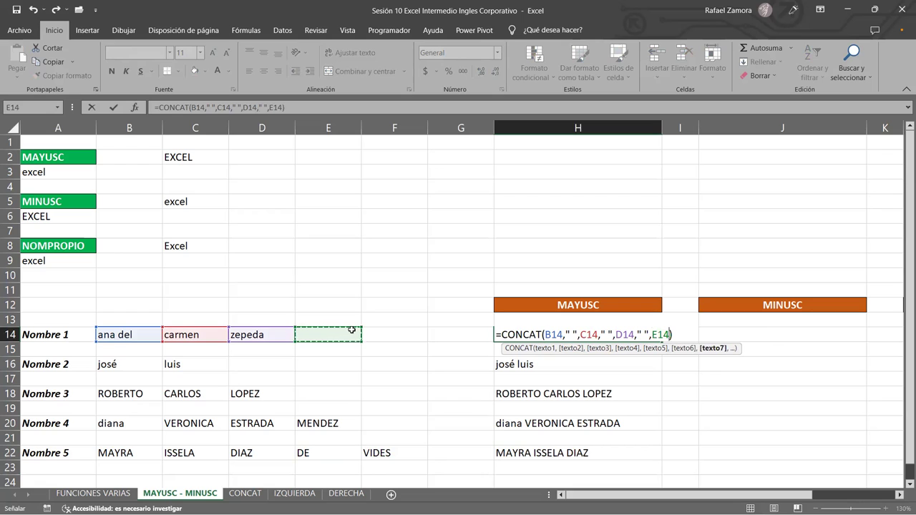
text(," ",)
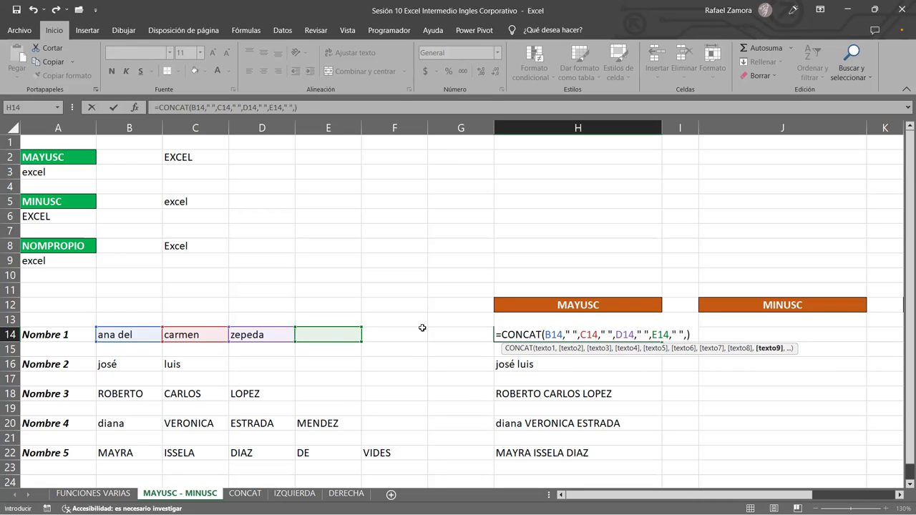
click(422, 330)
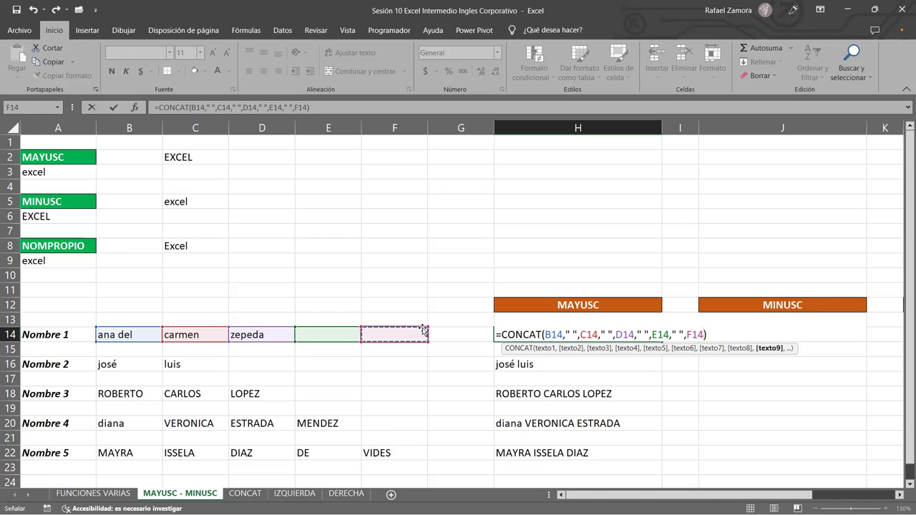
Commit the extended formula, fill it down to H22 and AutoFit column H.
key(Return)
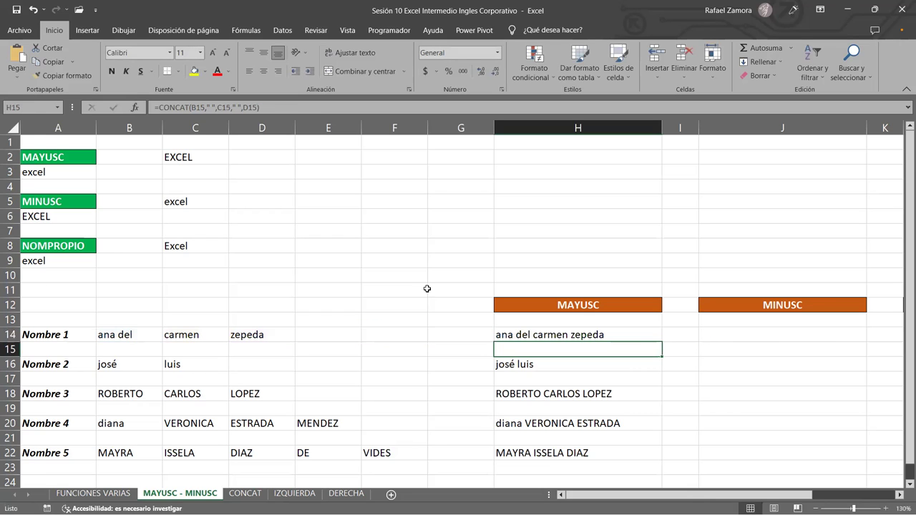
click(649, 320)
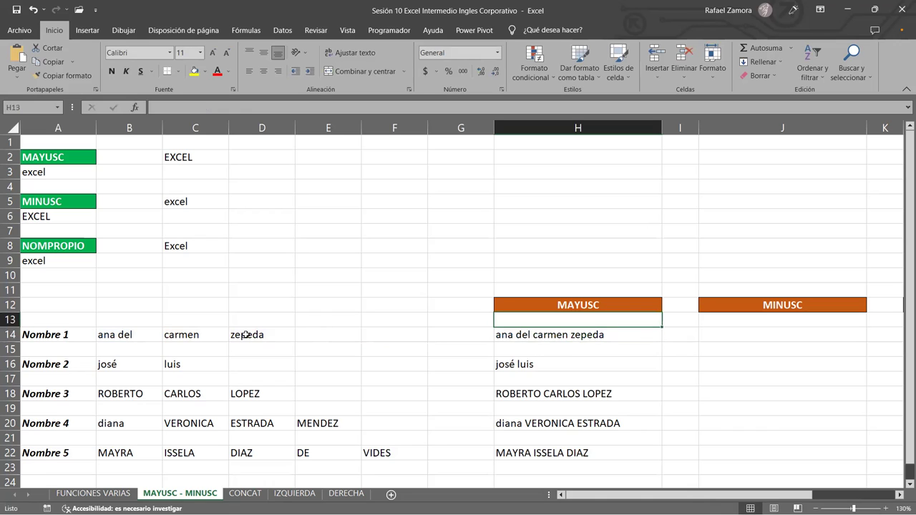
click(641, 338)
drag(661, 341, 665, 459)
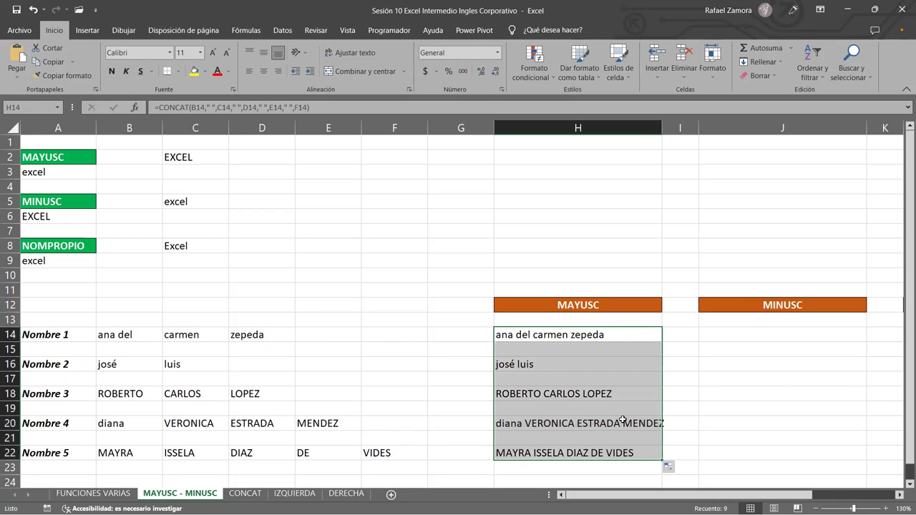
double_click(663, 128)
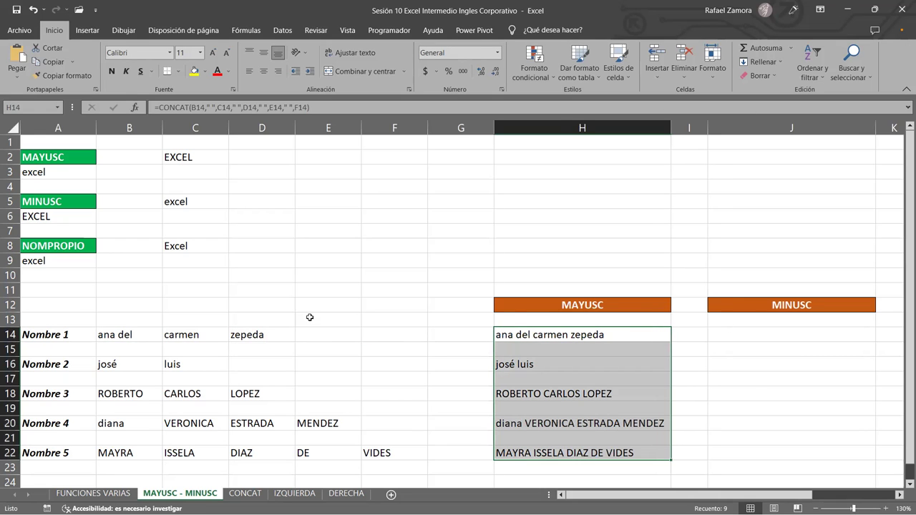
Review the joining formulas in H14 and H16 without changing them.
double_click(569, 334)
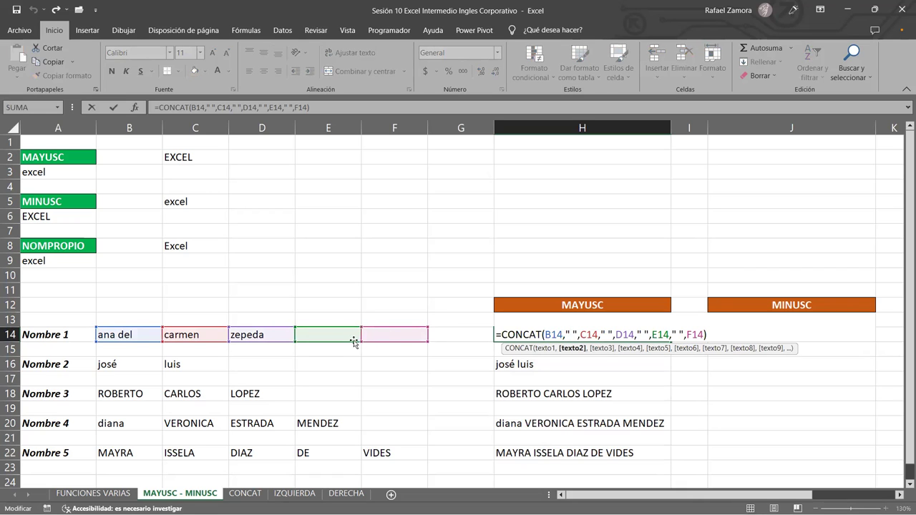
key(ctrl+Return)
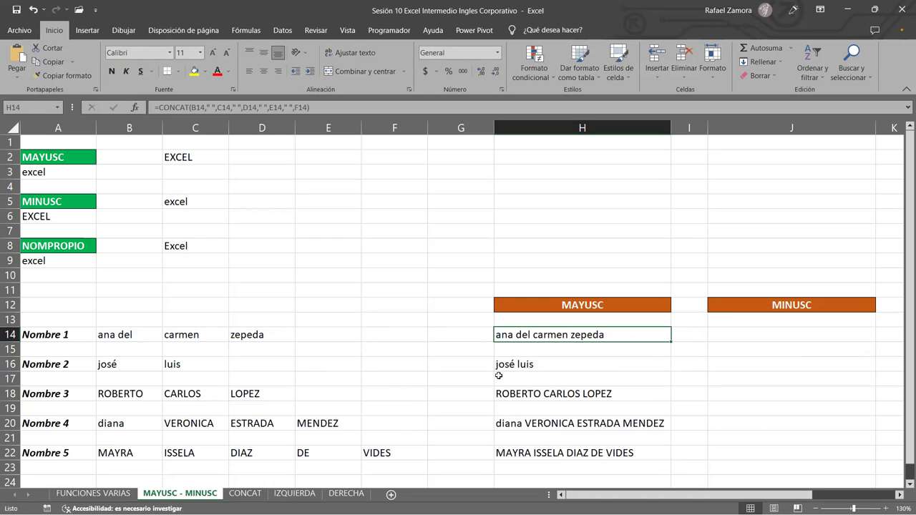
click(598, 359)
key(F2)
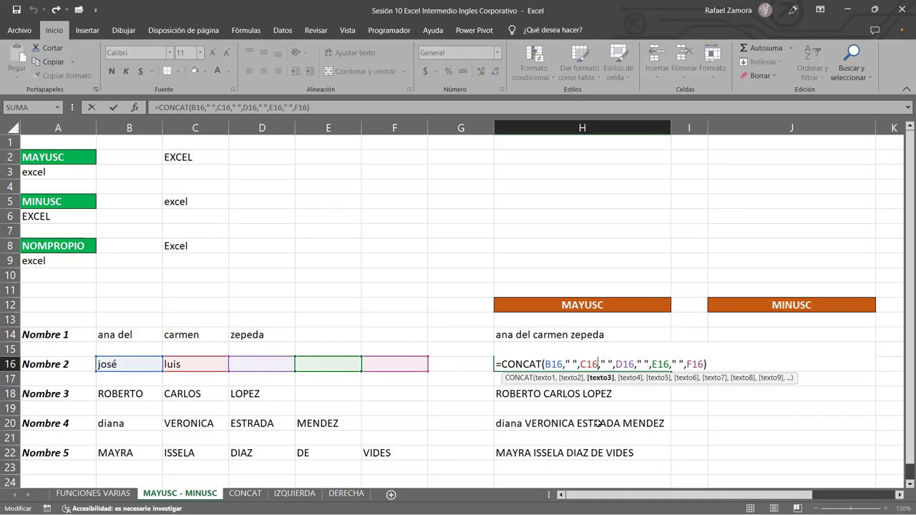
key(ctrl+Return)
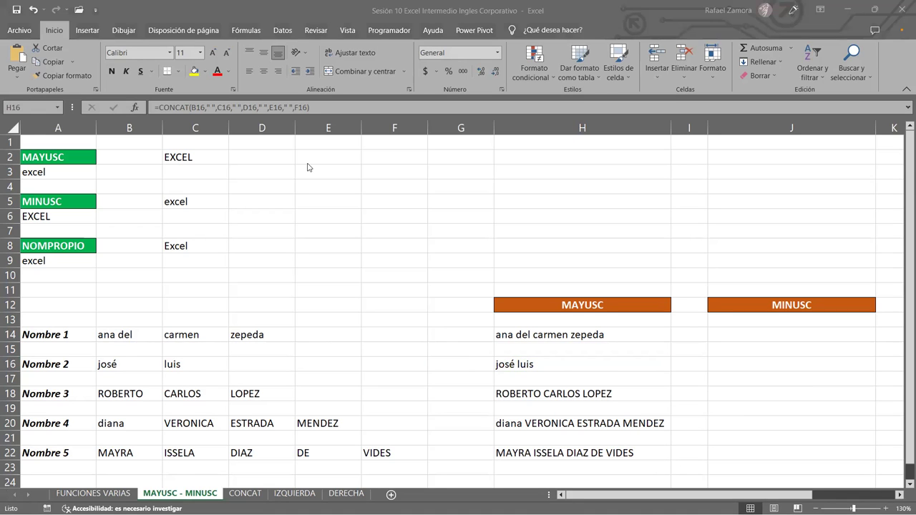
click(563, 334)
double_click(563, 334)
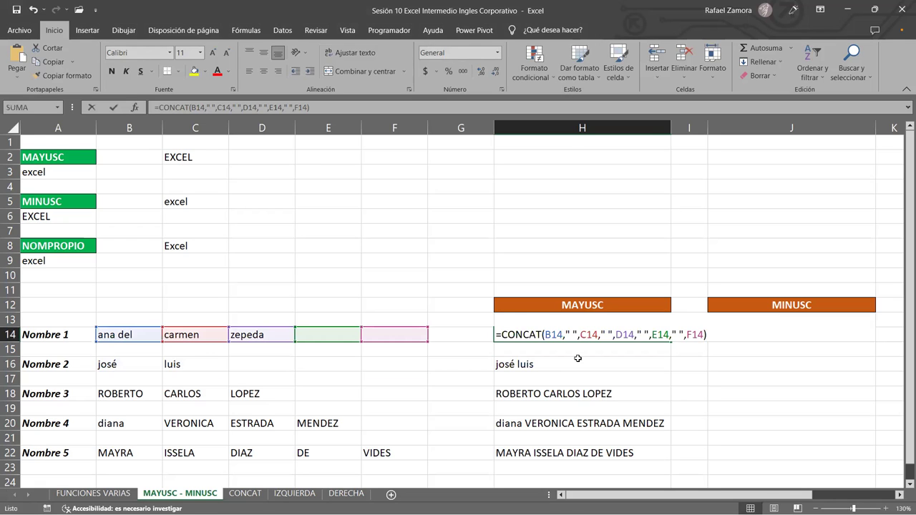
key(Escape)
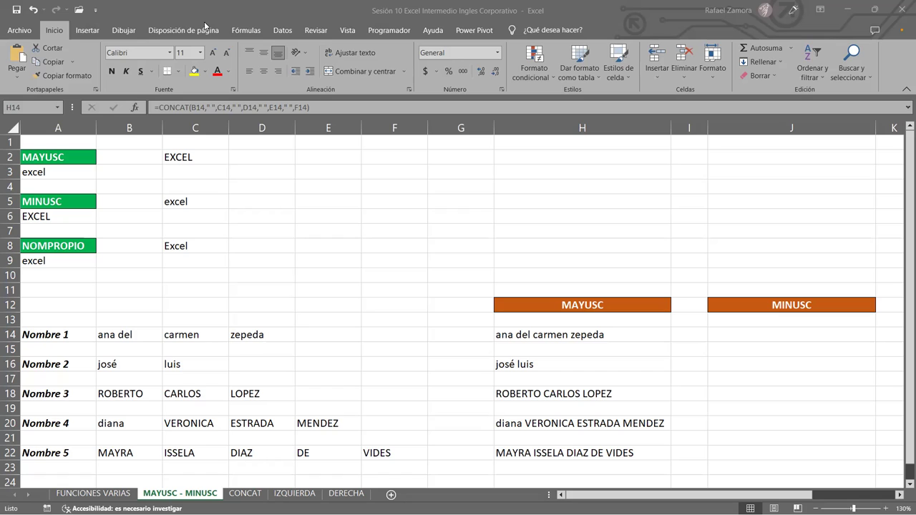
Reopen H14's formula and select the text after the equals sign.
click(555, 352)
click(568, 331)
double_click(568, 333)
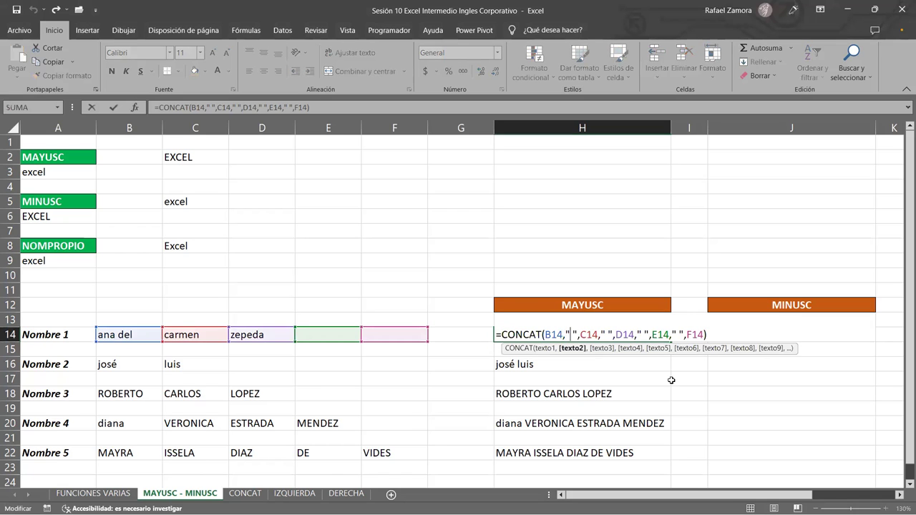
key(Escape)
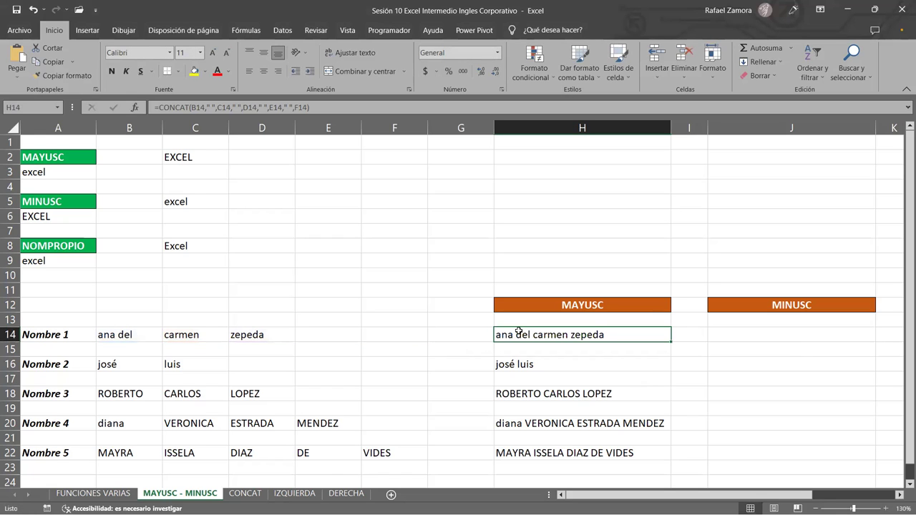
double_click(523, 333)
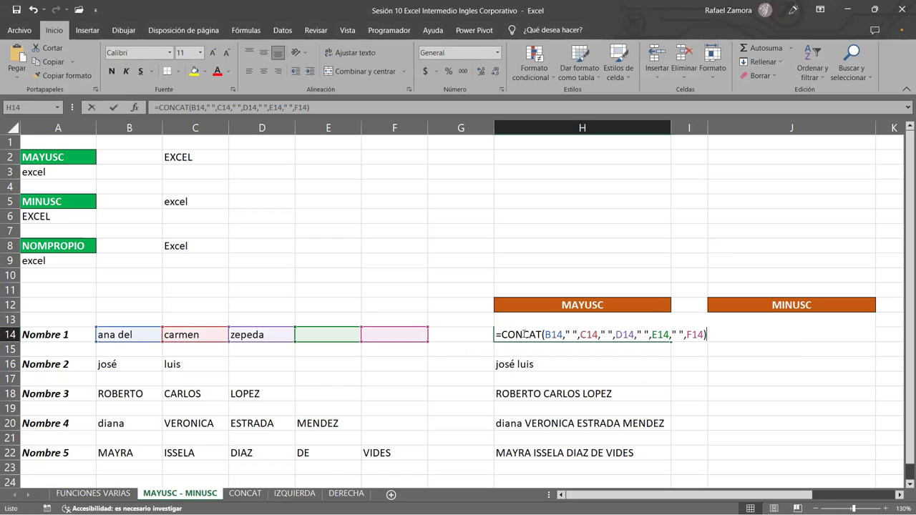
key(shift+End)
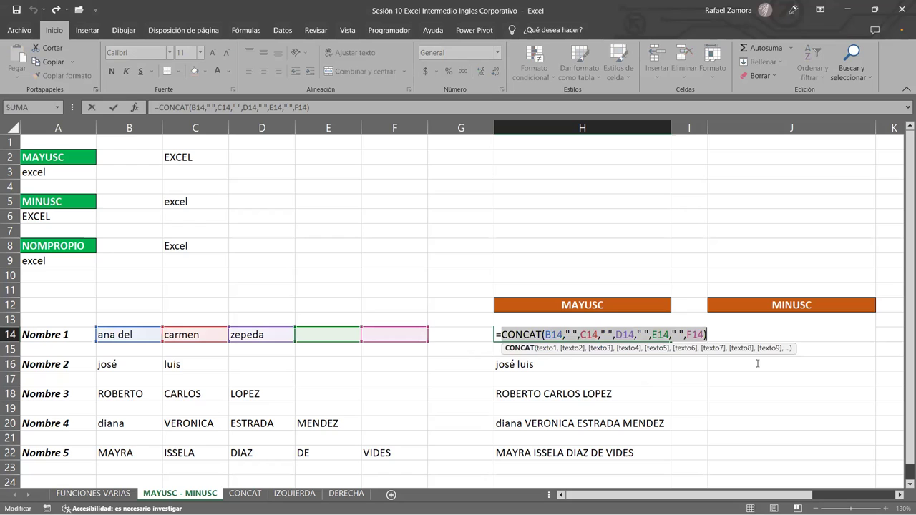
Open C2's =MAYUSC(A3) formula to inspect it.
click(205, 153)
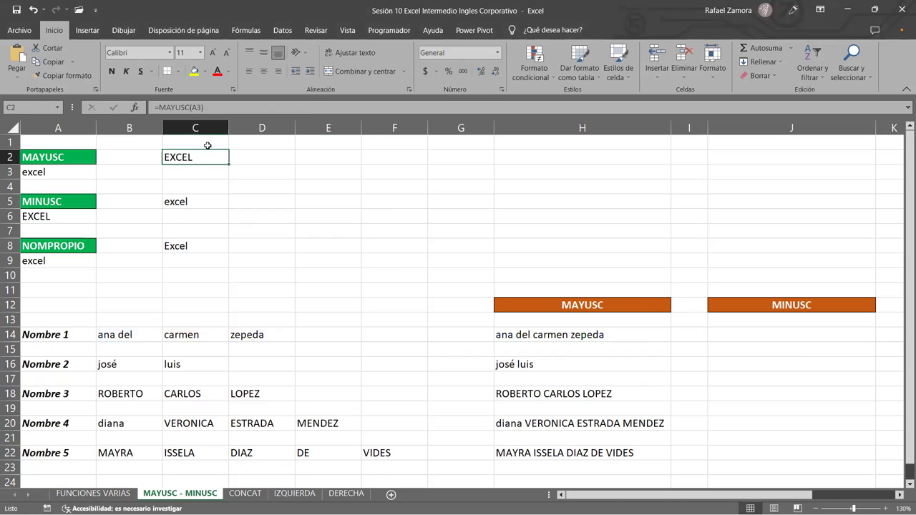
double_click(204, 154)
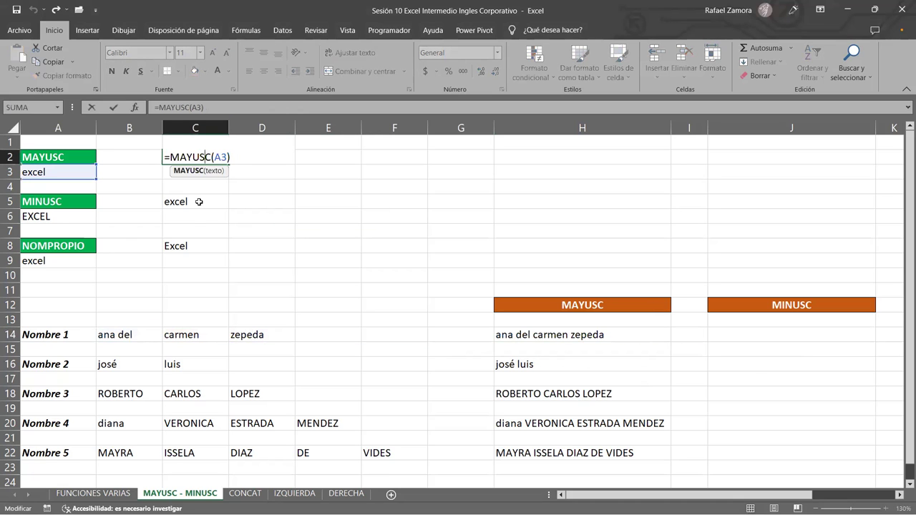
click(227, 156)
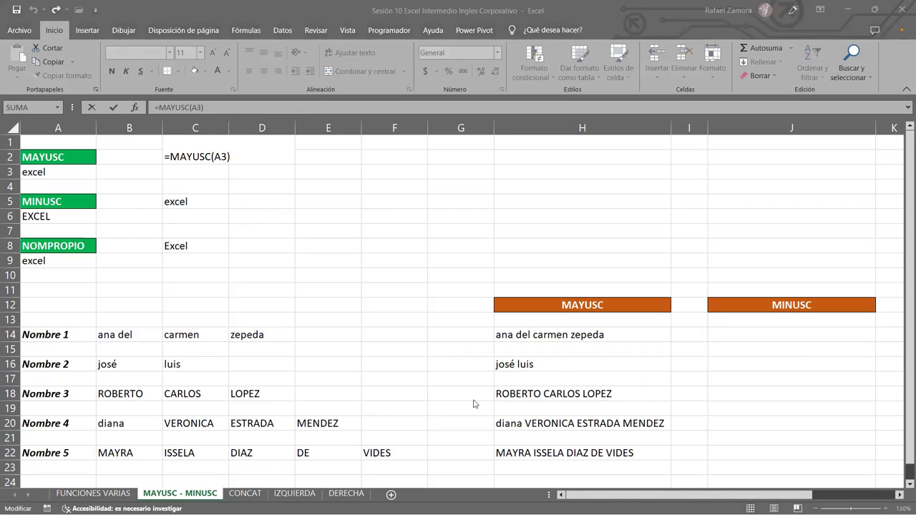
Reopen H14 and place the cursor right after the equals sign.
click(608, 334)
double_click(609, 334)
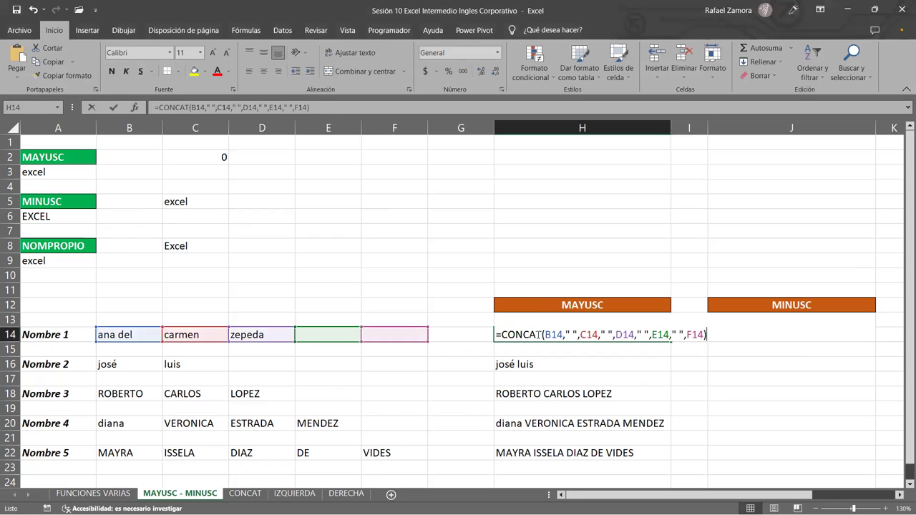
drag(503, 334, 715, 350)
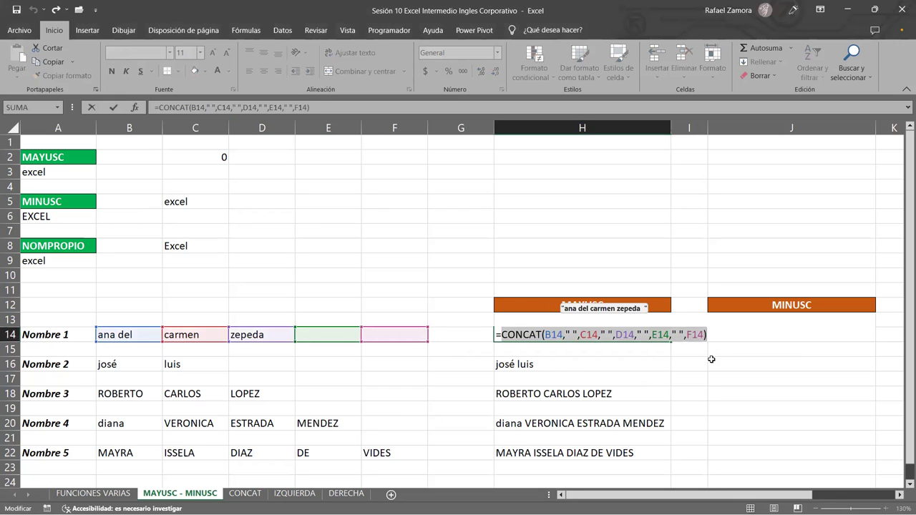
click(503, 335)
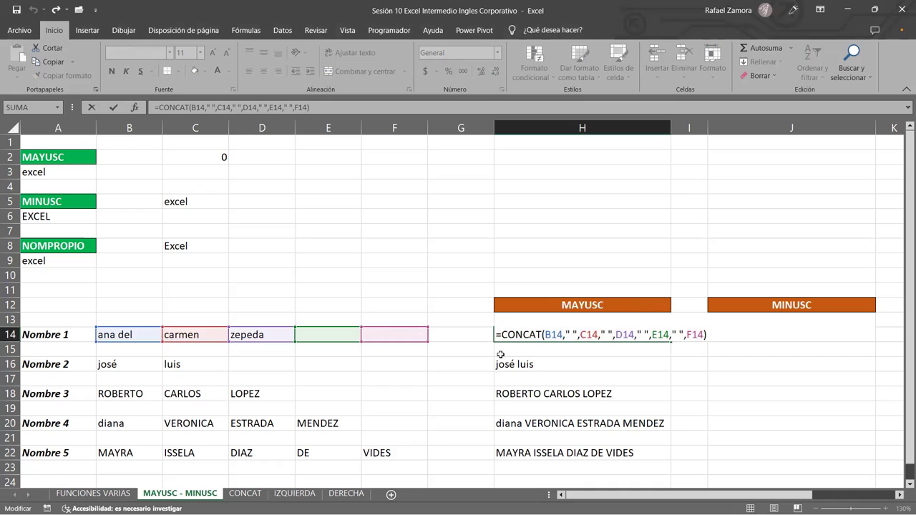
Wrap H14's CONCAT in MAYUSC and fill the uppercase formula down to H22.
click(499, 334)
text(MAYUSC()
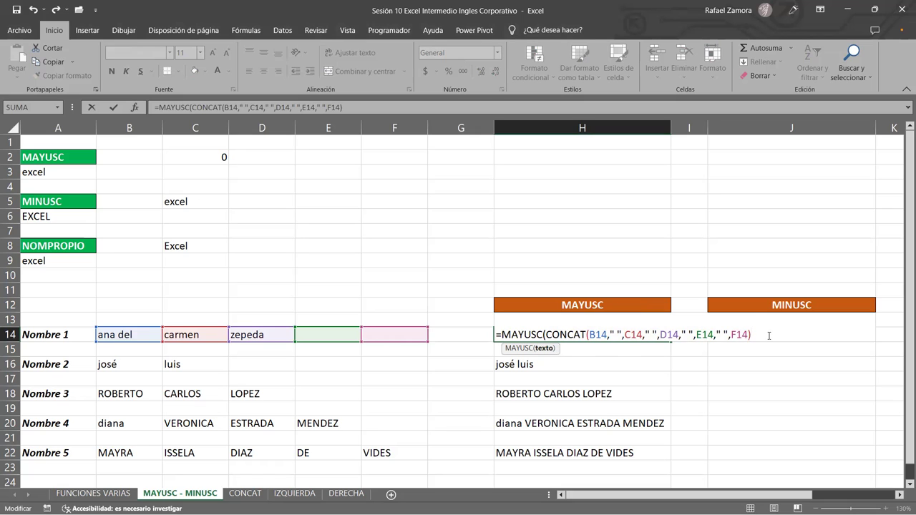
key(Return)
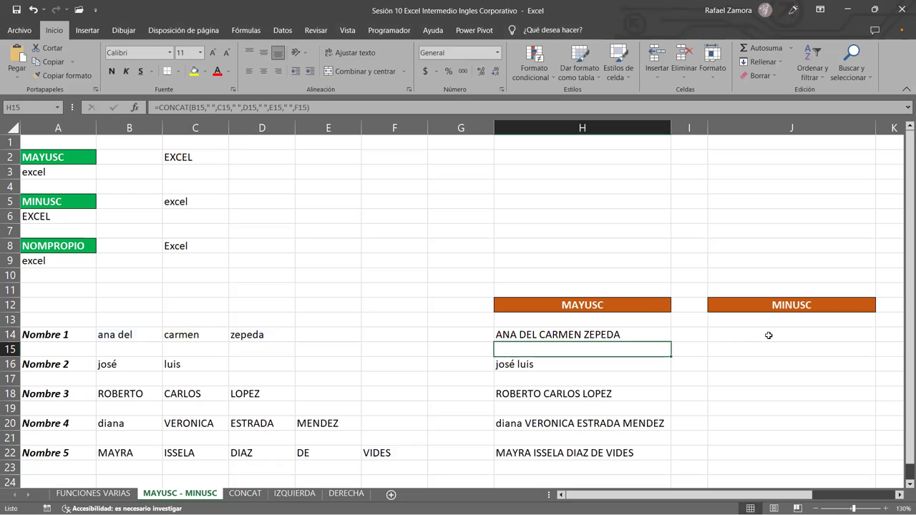
click(639, 337)
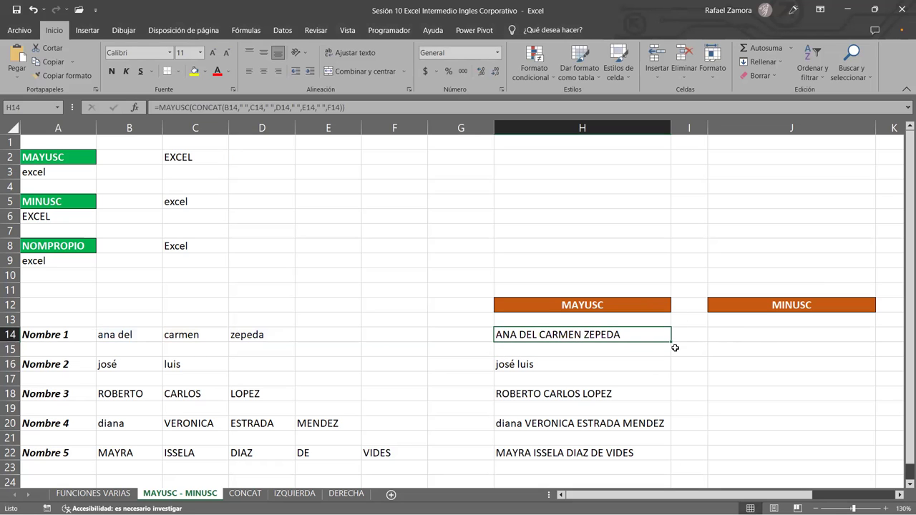
click(673, 341)
click(656, 333)
drag(670, 342, 637, 465)
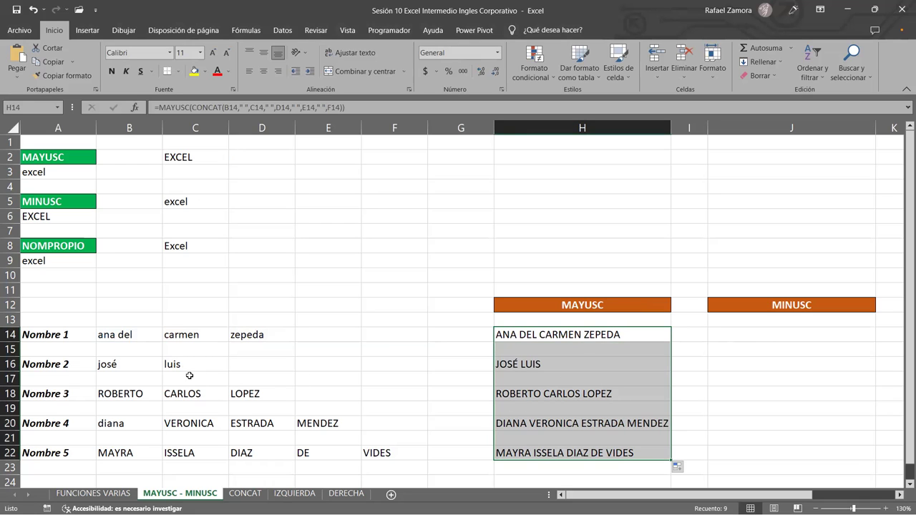
Highlight the name parts of Nombre 1 to 3, then narrow column I.
click(114, 393)
click(183, 393)
click(243, 392)
click(119, 410)
click(137, 392)
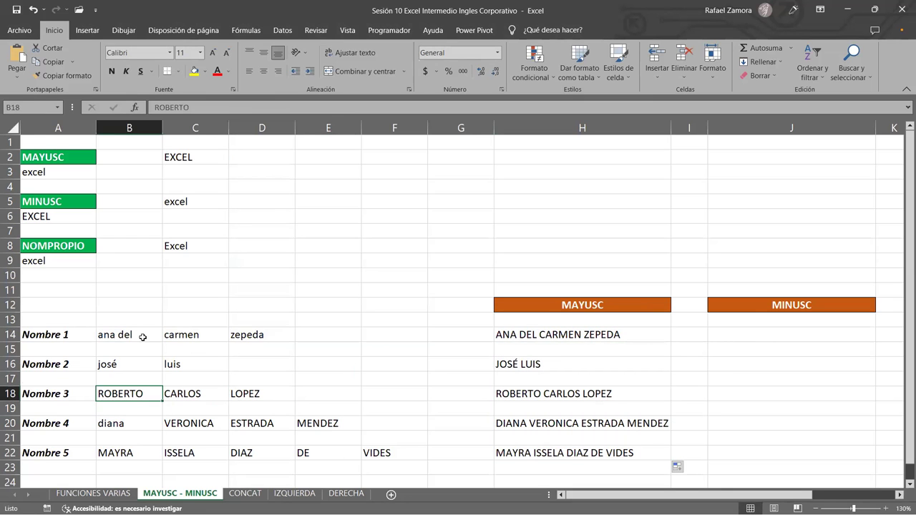
drag(112, 338, 281, 344)
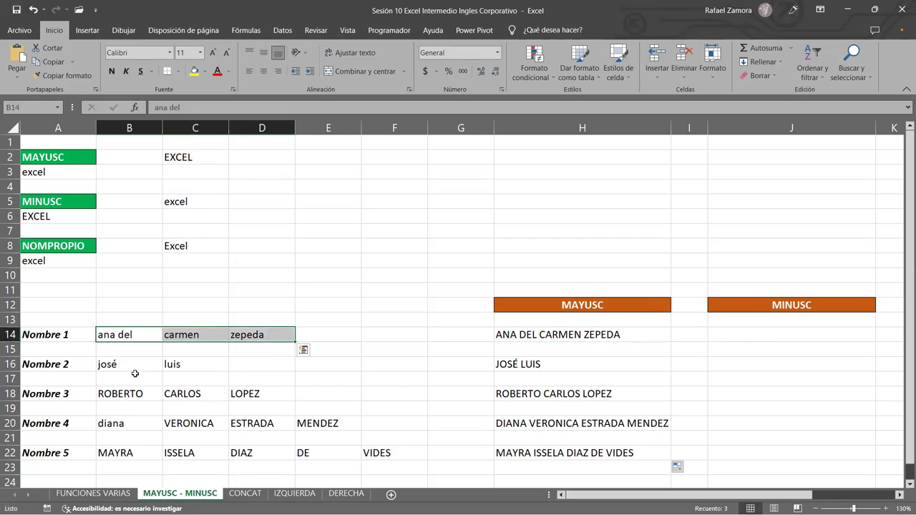
drag(131, 364, 214, 365)
drag(128, 391, 296, 384)
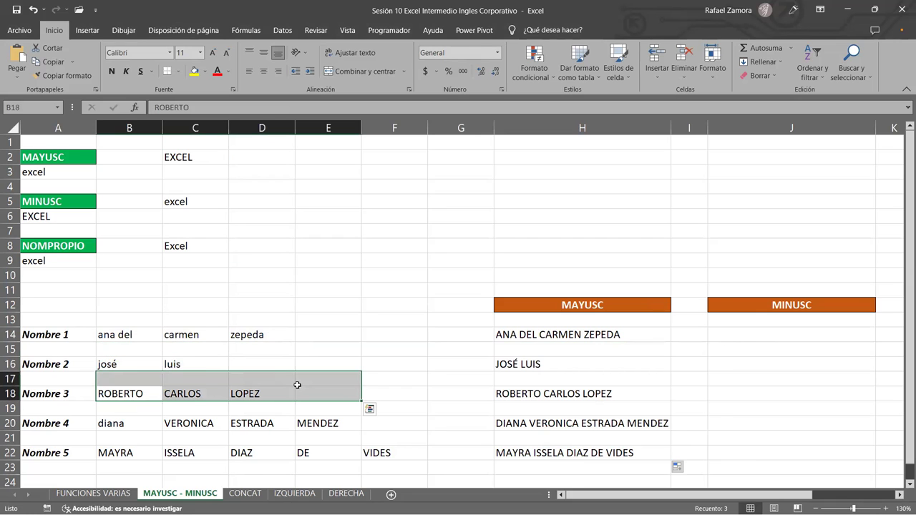
click(116, 423)
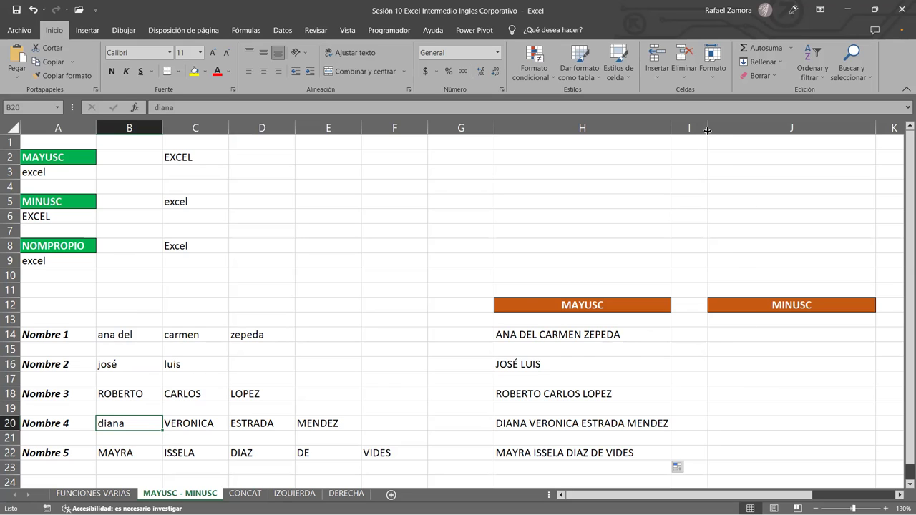
drag(707, 130, 695, 131)
Enter =MINUSC(CONCAT(H14)) in J14 and accept Excel's suggested correction.
click(764, 319)
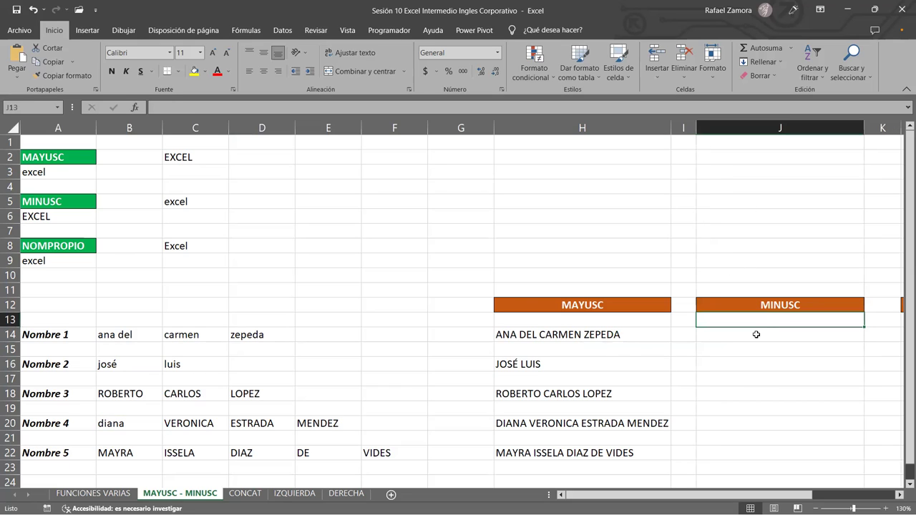
click(756, 334)
text(=)
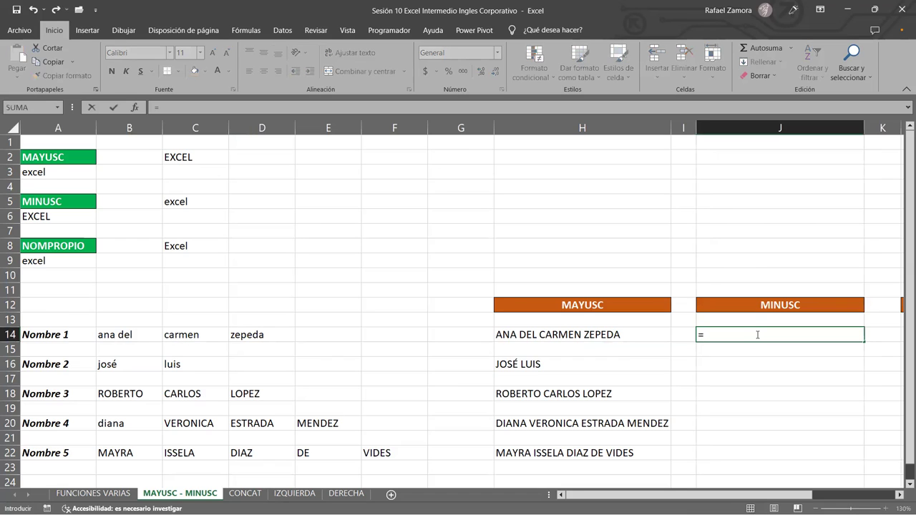
text(minu)
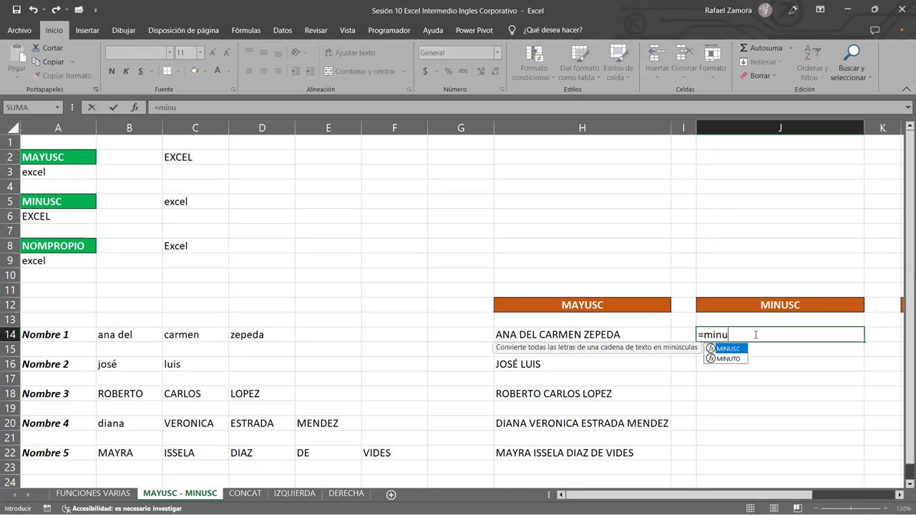
key(Tab)
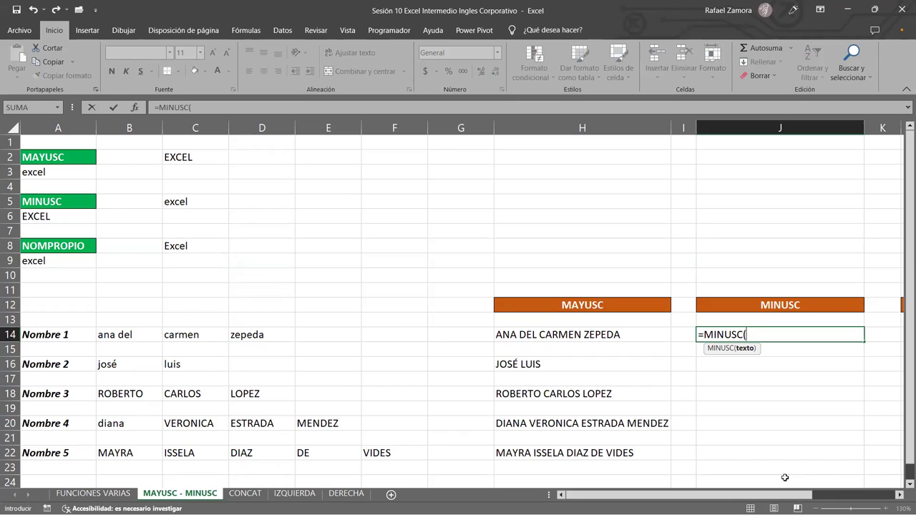
text(conc)
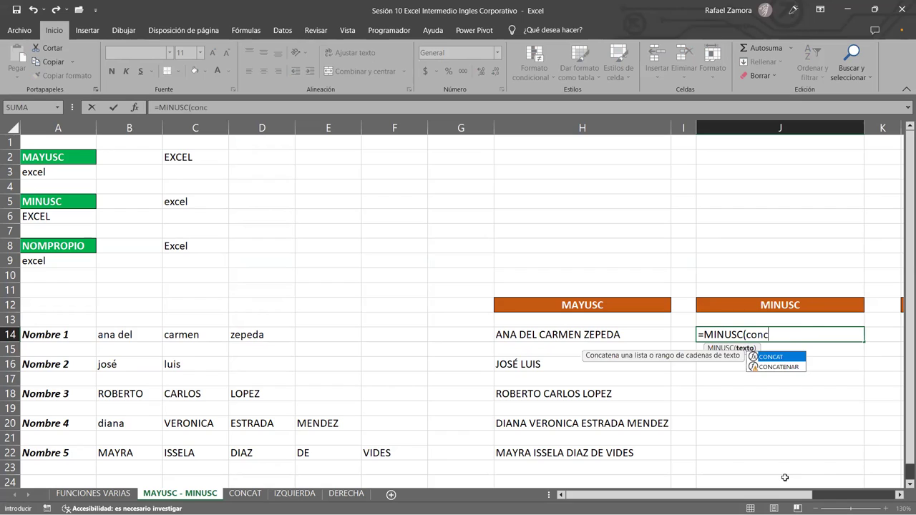
key(Tab)
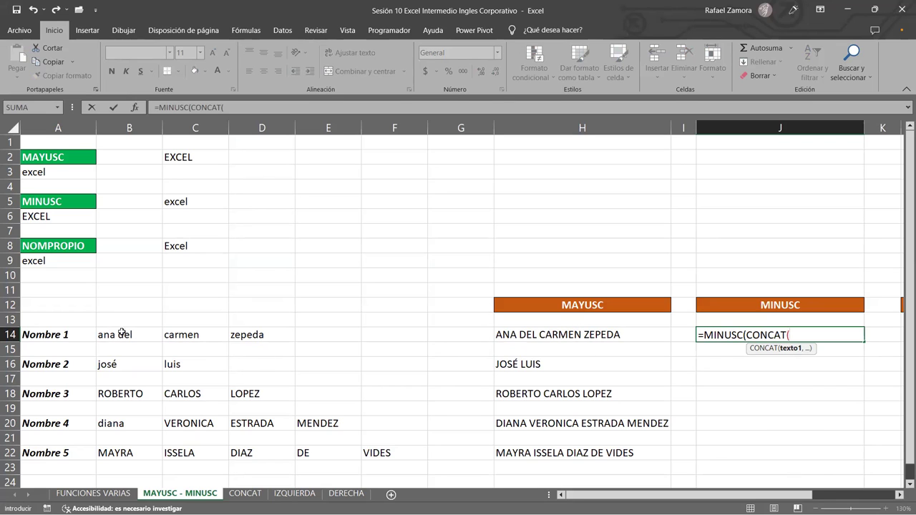
click(626, 335)
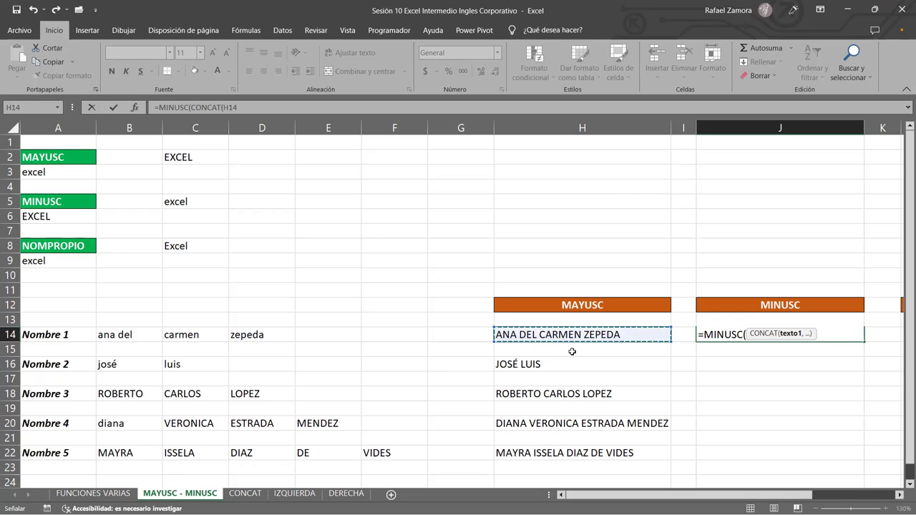
text())
key(Return)
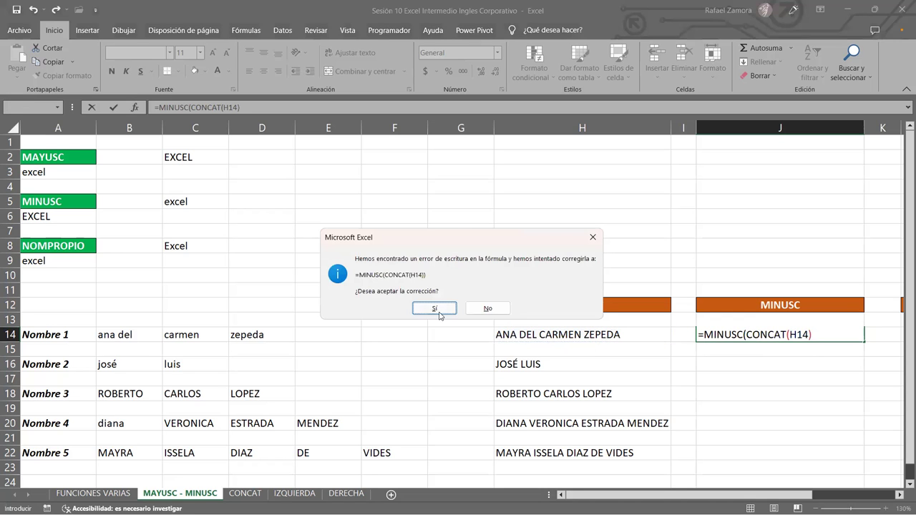
click(438, 314)
Fill the lowercase formula down to J22 and check the copied formulas.
click(824, 337)
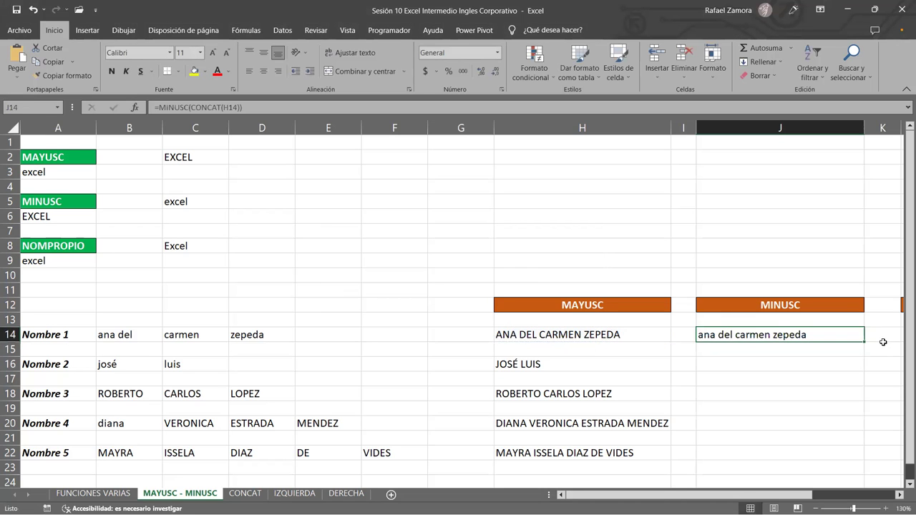
drag(865, 341, 849, 462)
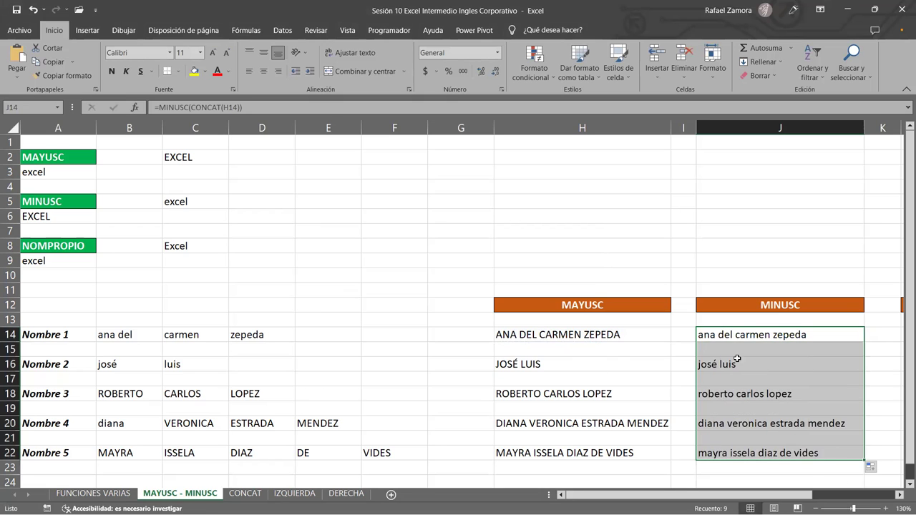
click(745, 335)
drag(592, 345, 586, 451)
click(760, 339)
click(751, 374)
key(Up)
key(Up)
key(Up)
drag(774, 495, 858, 495)
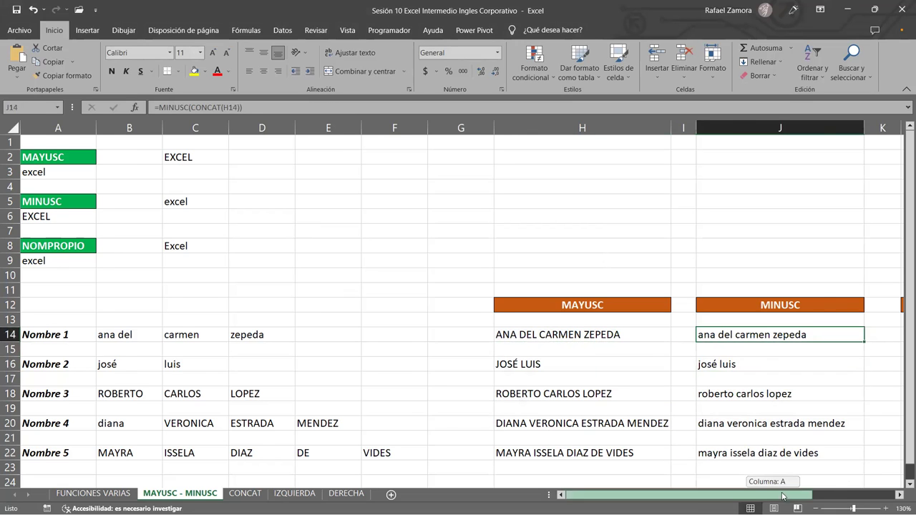
Start a NOMPROPIO formula in L14 using J14 as its argument.
click(798, 337)
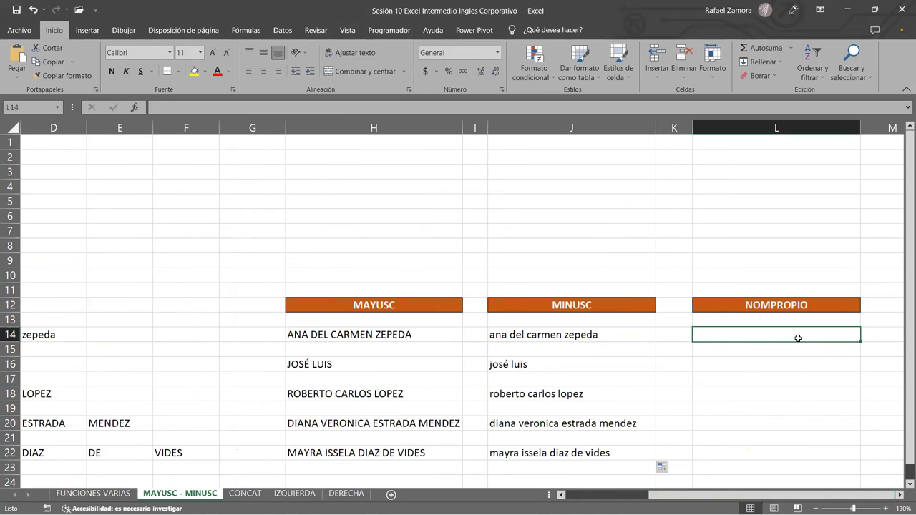
text(=)
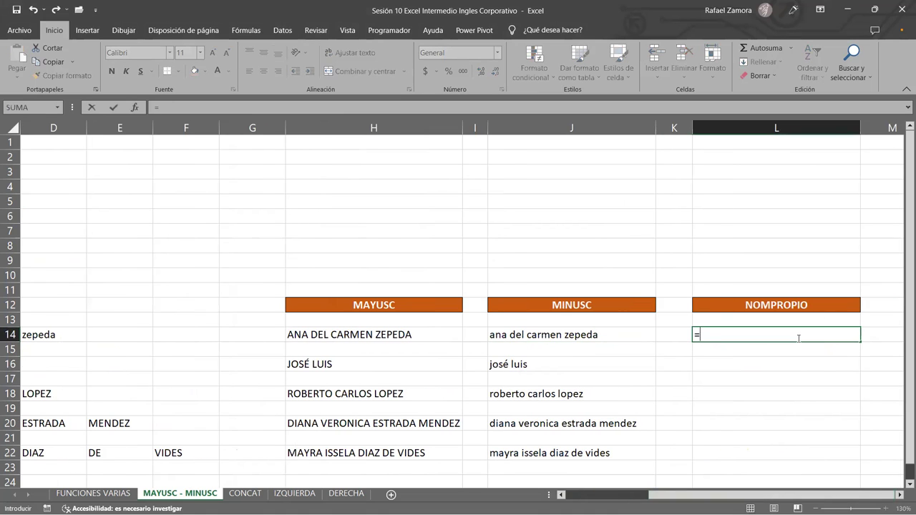
text(nom)
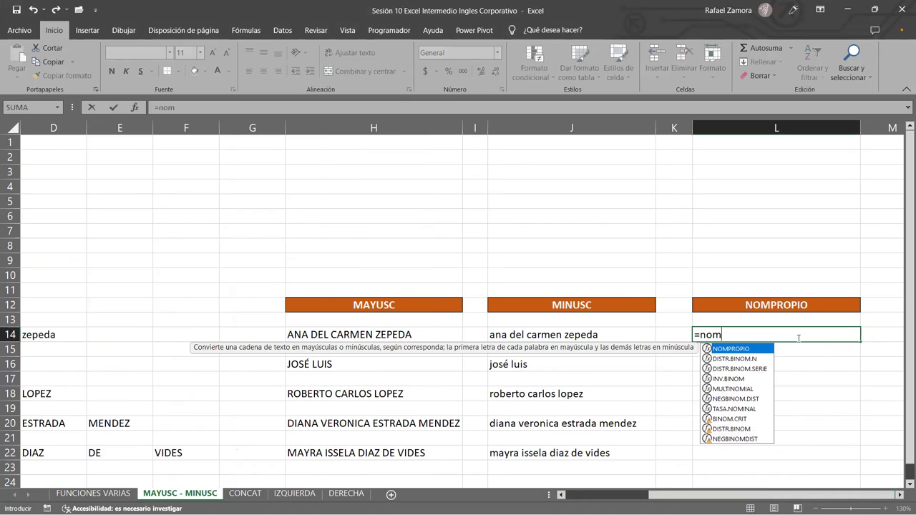
key(Tab)
click(611, 335)
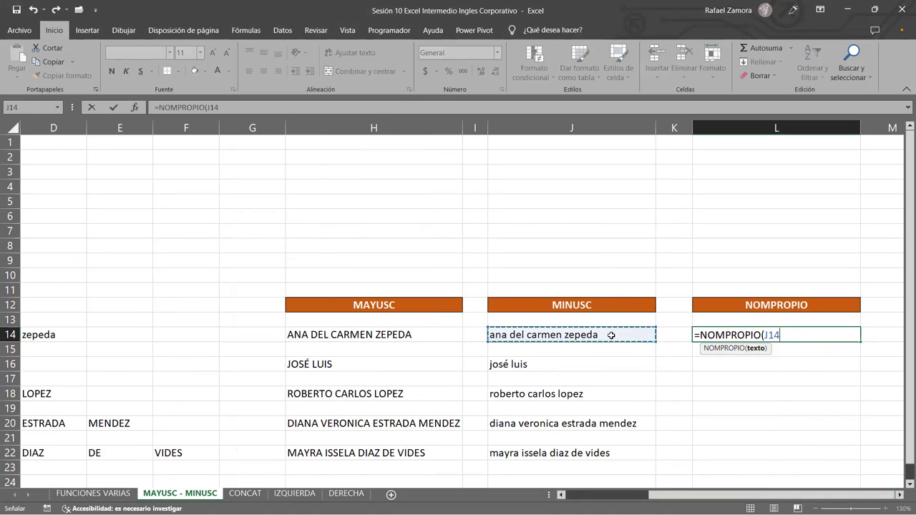
click(404, 335)
click(544, 336)
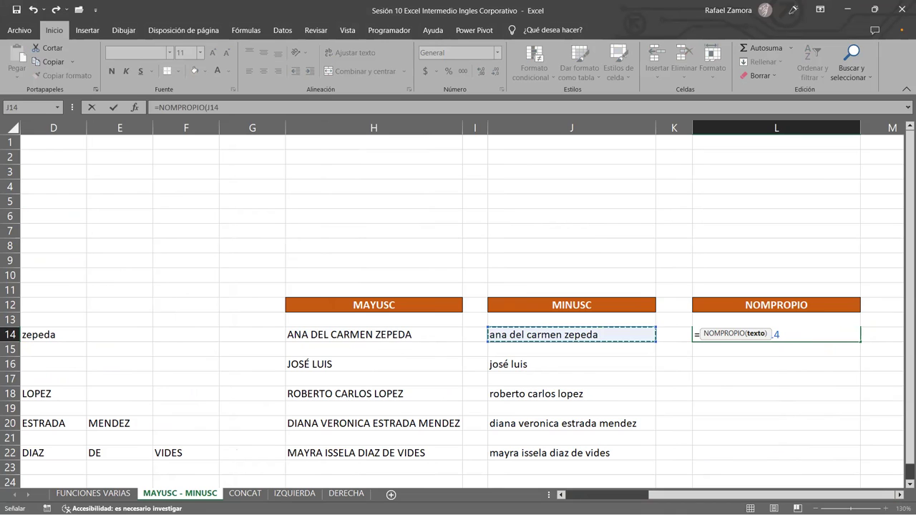
drag(668, 493, 630, 493)
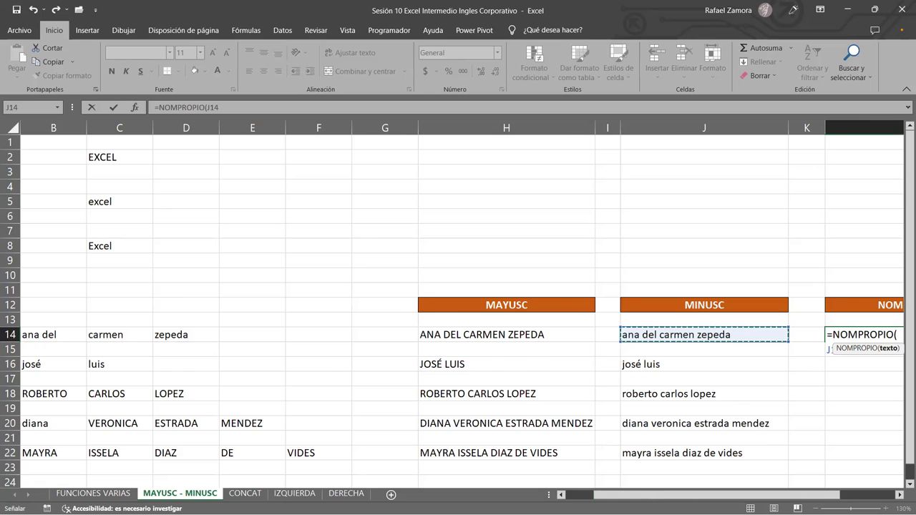
drag(758, 494, 833, 494)
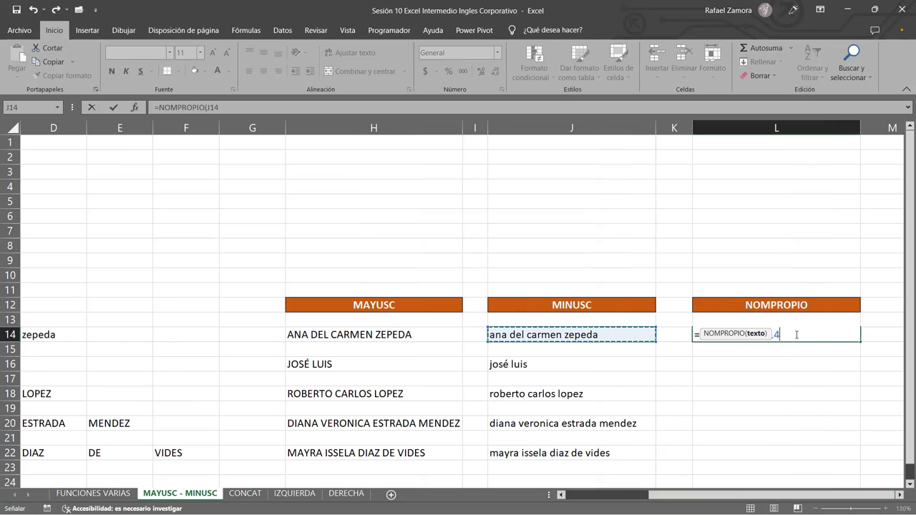
Fix the reference to J14, complete =NOMPROPIO(J14) and fill it down to L22.
key(BackSpace)
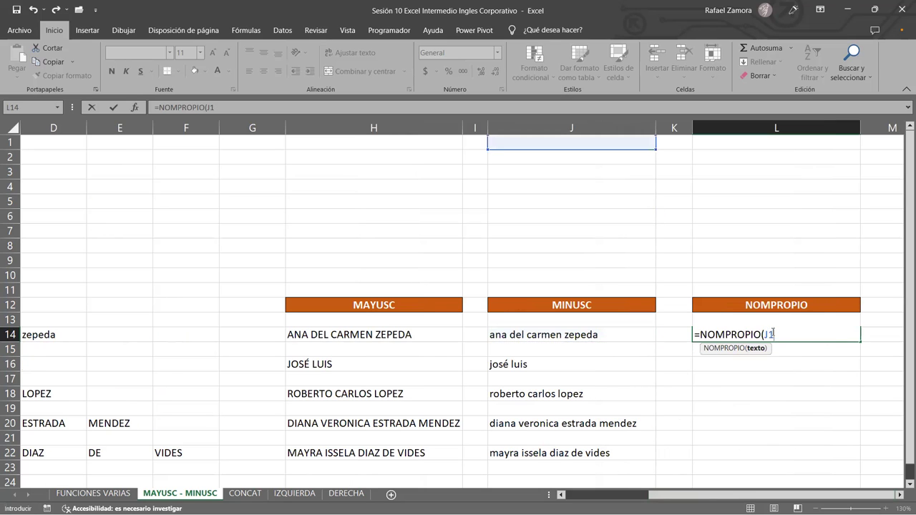
click(616, 333)
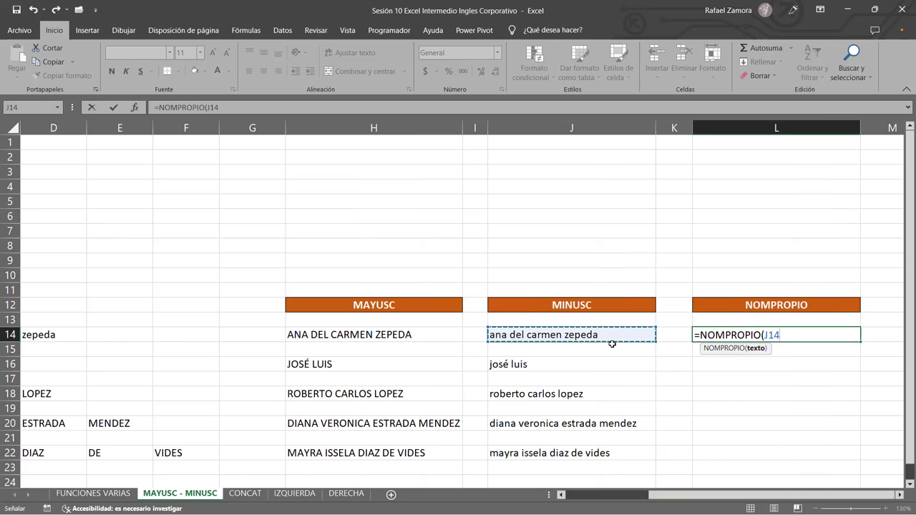
text())
key(Return)
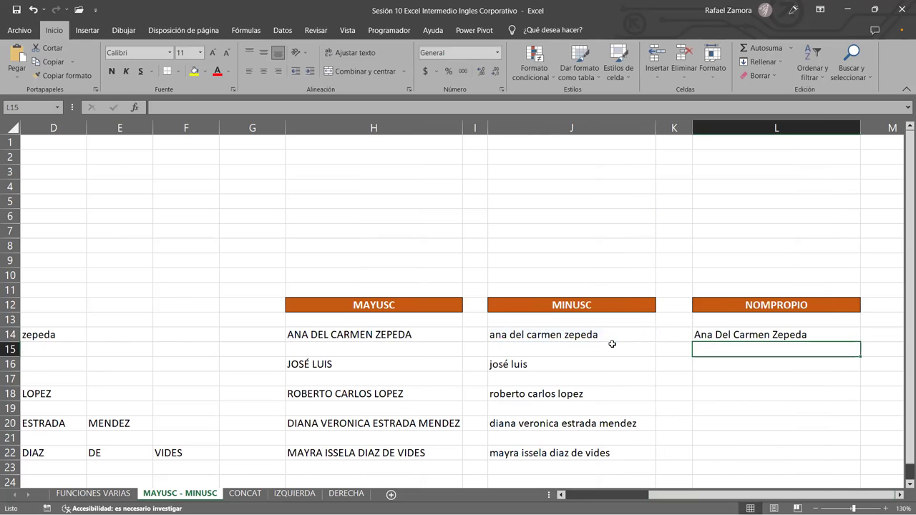
click(844, 331)
drag(862, 344, 860, 458)
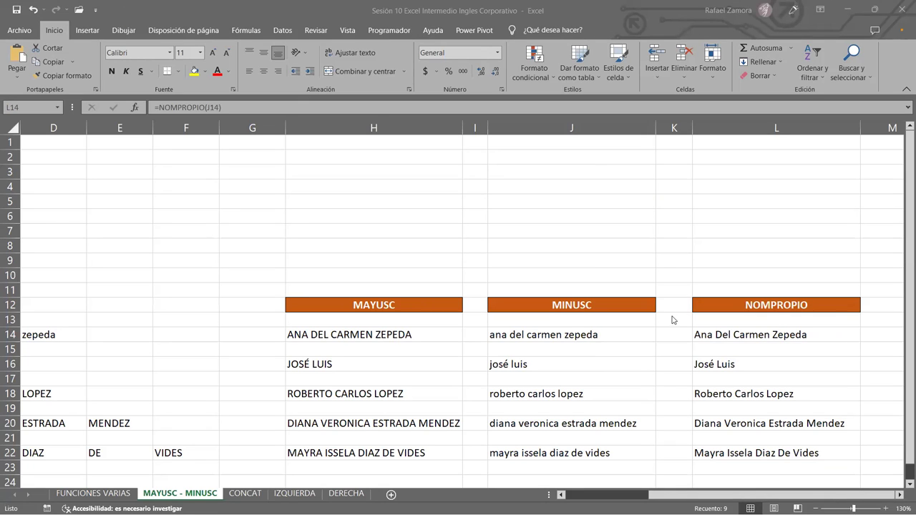
click(518, 339)
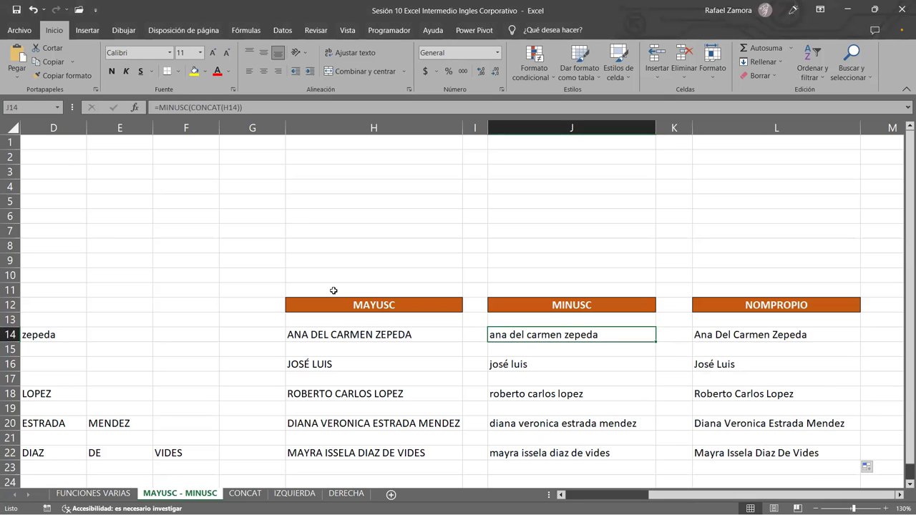
scroll(384, 288, down, 1)
drag(593, 494, 589, 498)
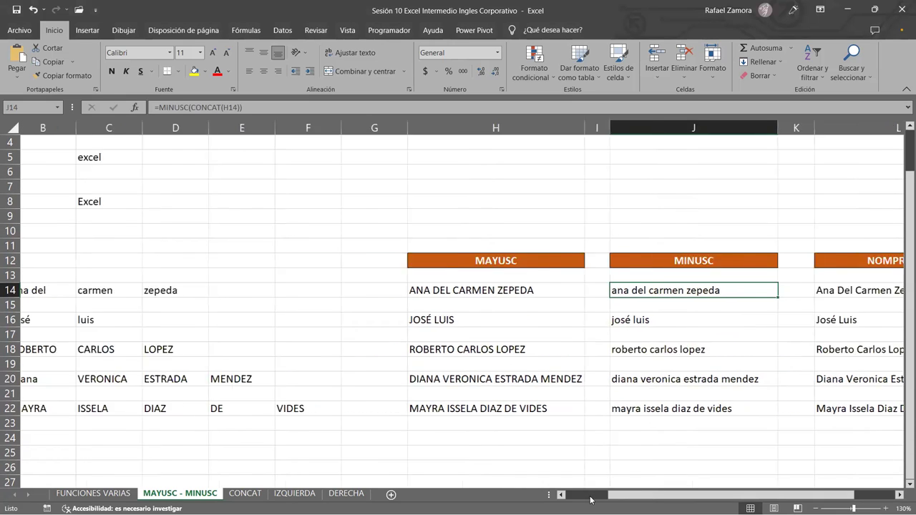
click(590, 499)
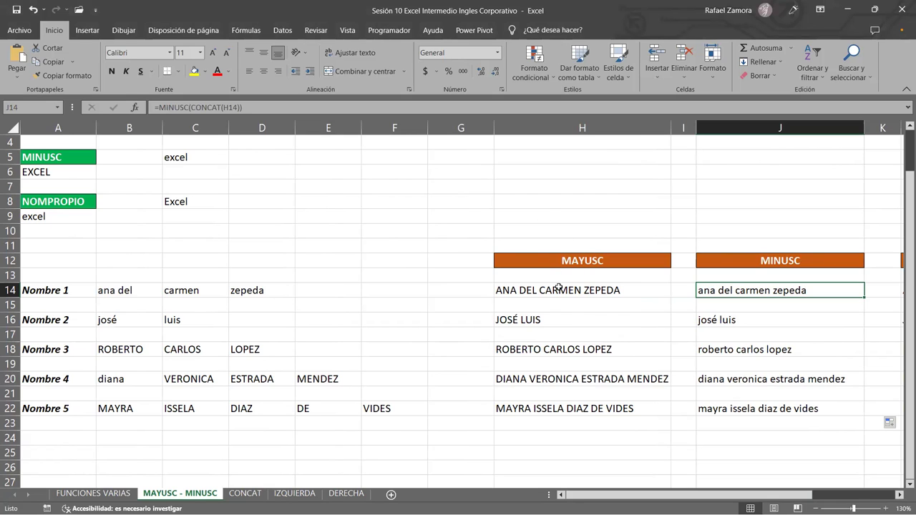
click(559, 289)
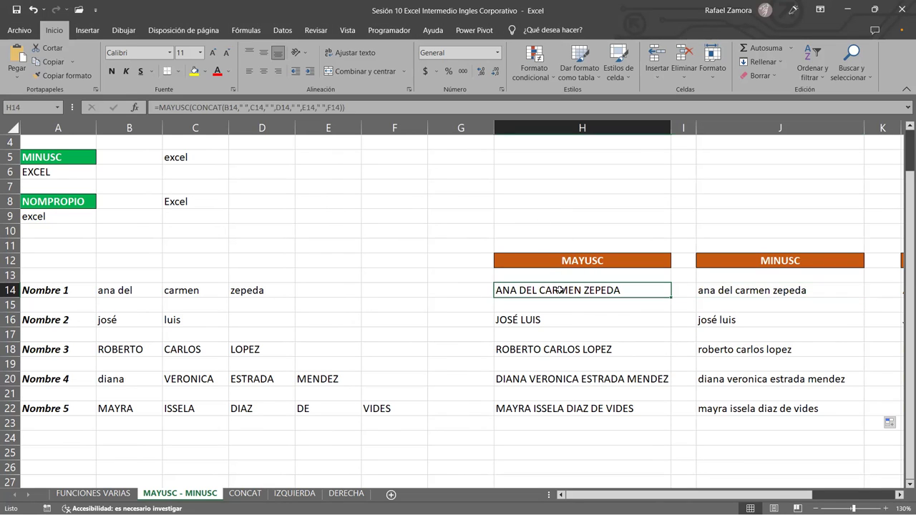
Clear the uppercase formulas from H14:H24 and begin a new entry in H14.
drag(587, 293, 577, 427)
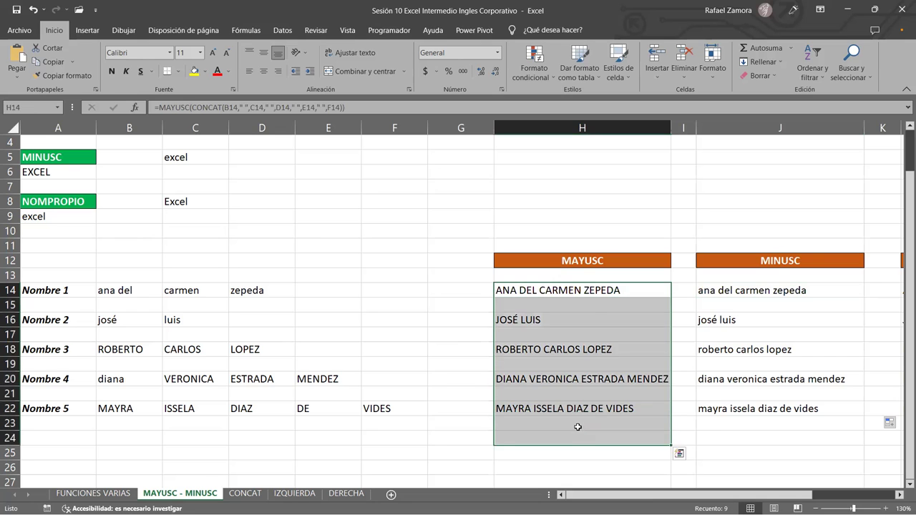
key(Delete)
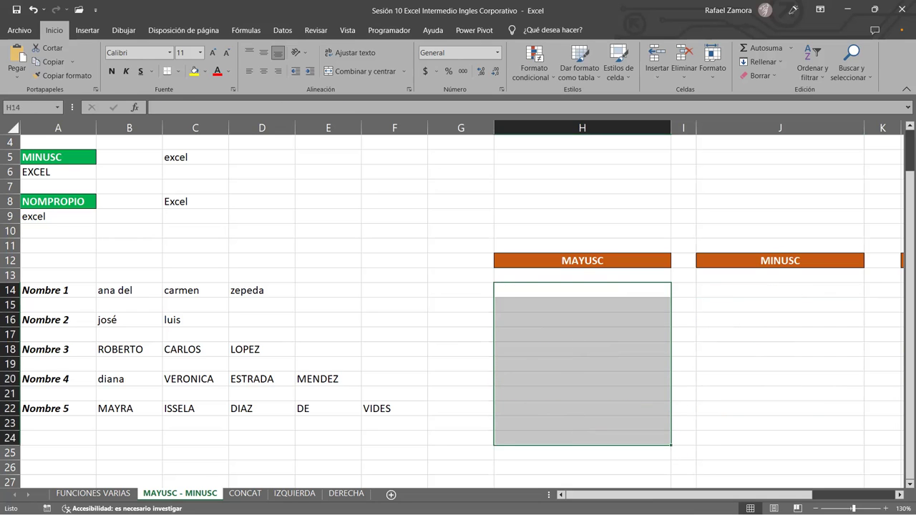
drag(742, 496, 741, 495)
click(571, 285)
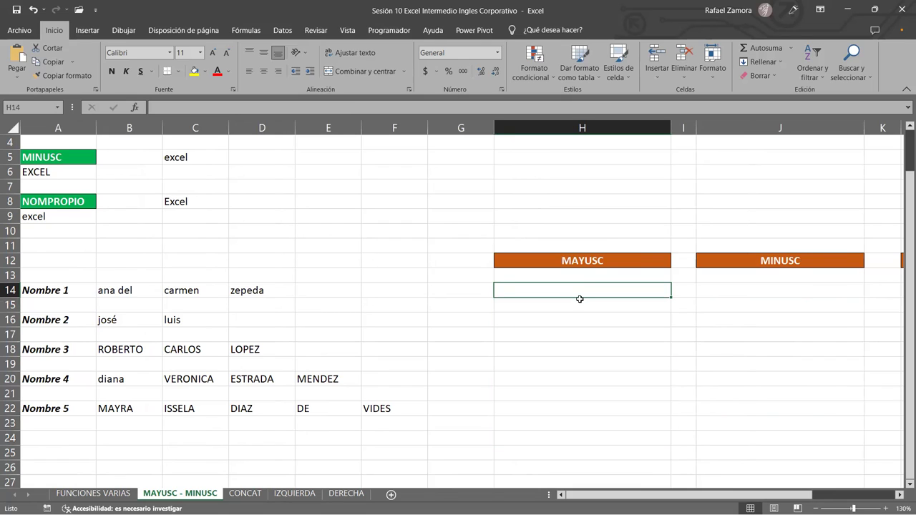
text(&)
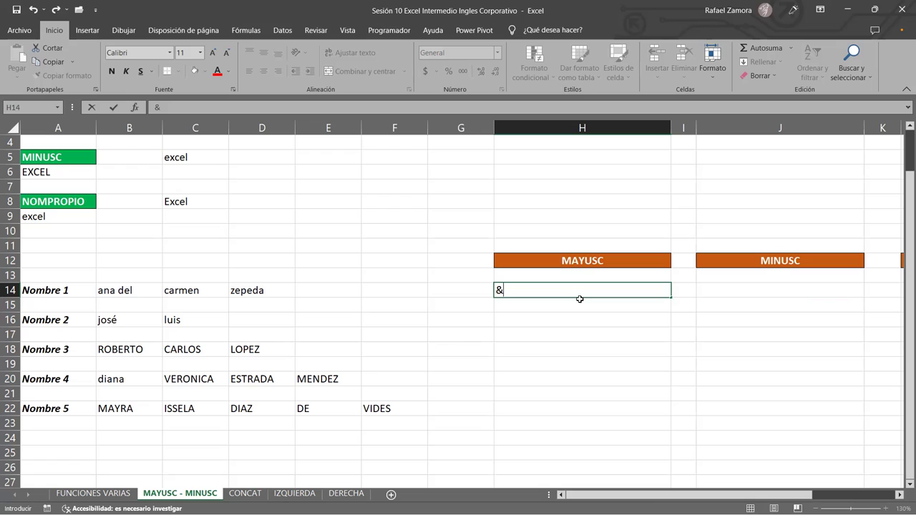
Replace the stray ampersand in H14 and start =B14&" "&C14.
key(BackSpace)
text(=)
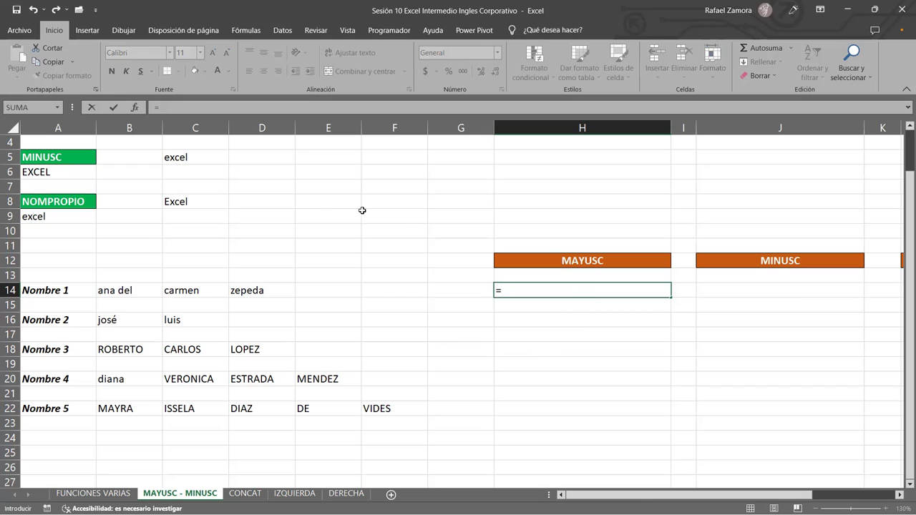
click(103, 295)
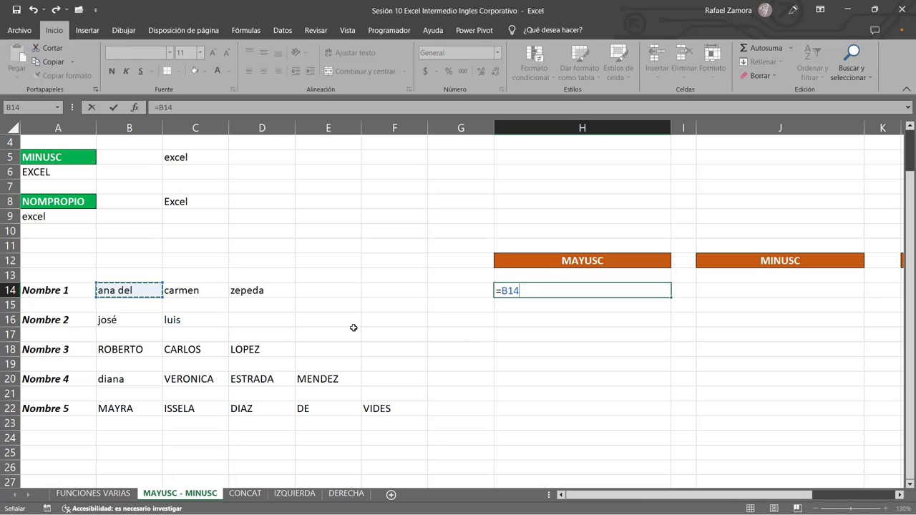
text(&)
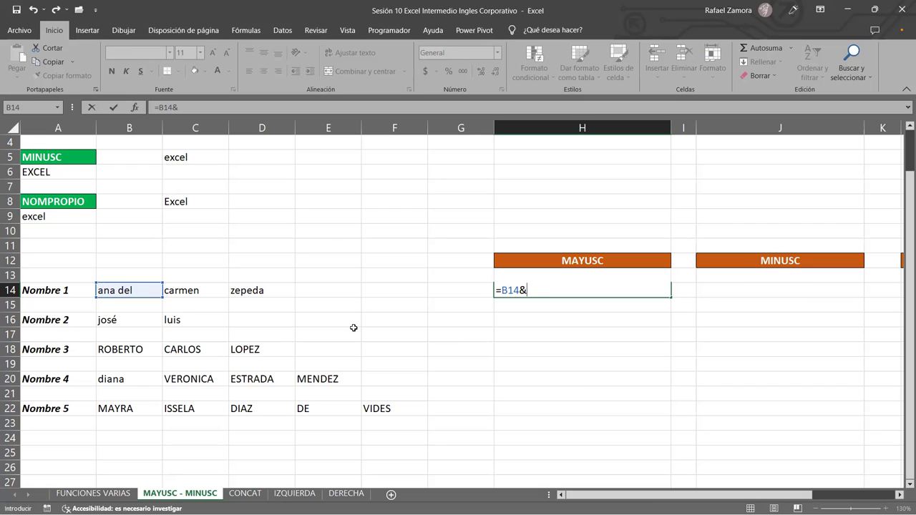
text(")
text( "&)
click(197, 292)
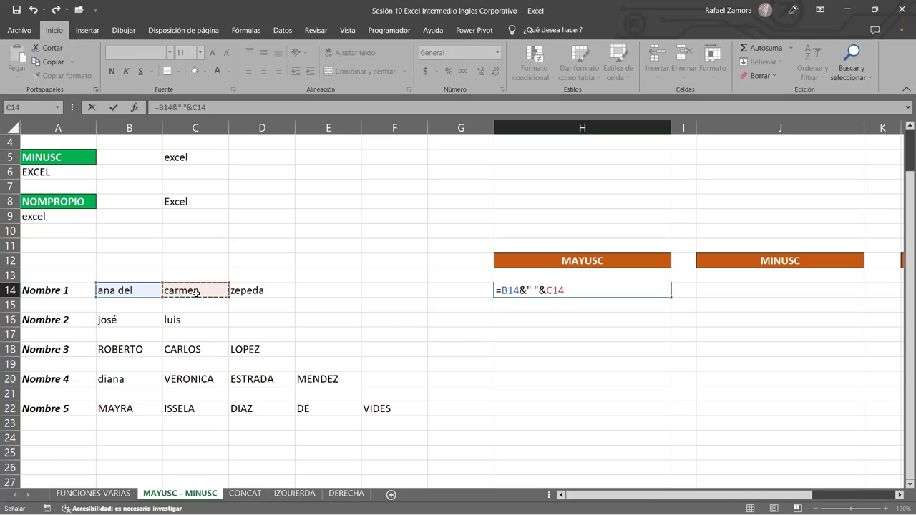
text(&" "&)
Append D14, E14 and F14 with space separators and commit the formula.
click(247, 291)
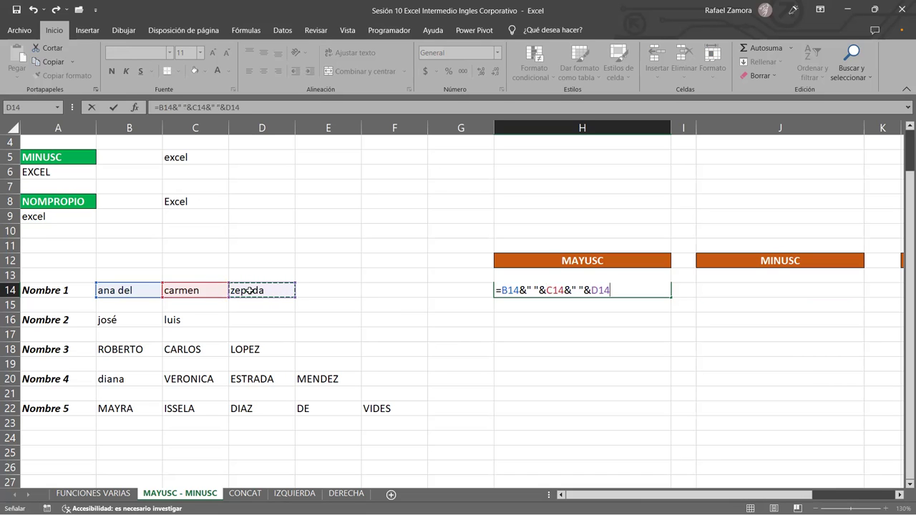
text(/)
key(BackSpace)
text(&")
text( ")
text(/)
key(BackSpace)
text(&" "&)
click(317, 295)
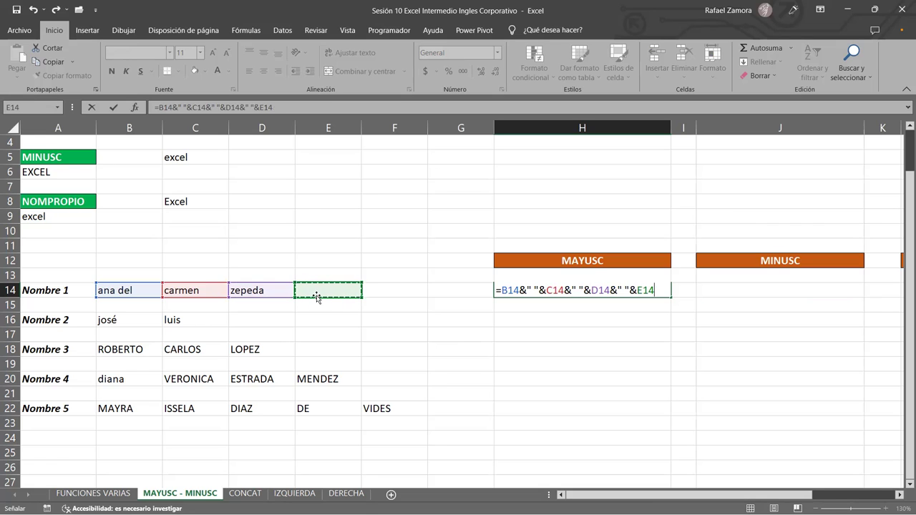
text(&" "&)
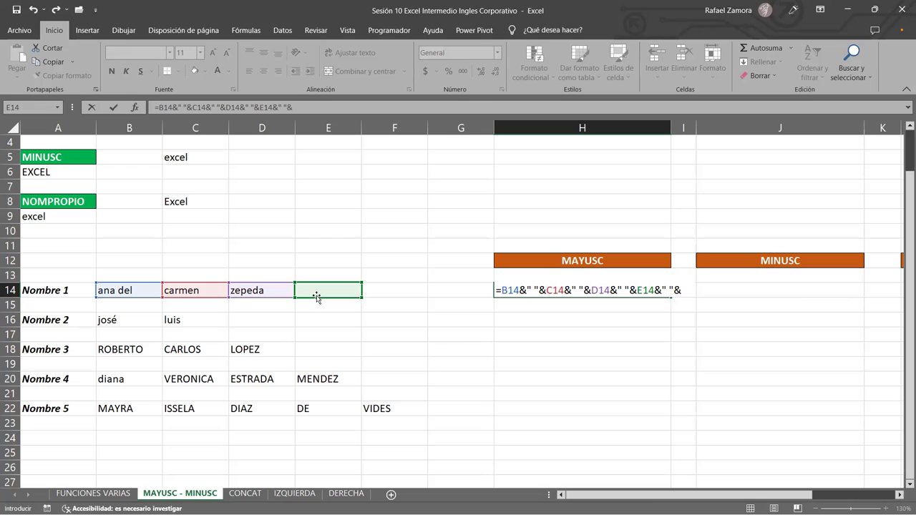
click(383, 292)
key(Return)
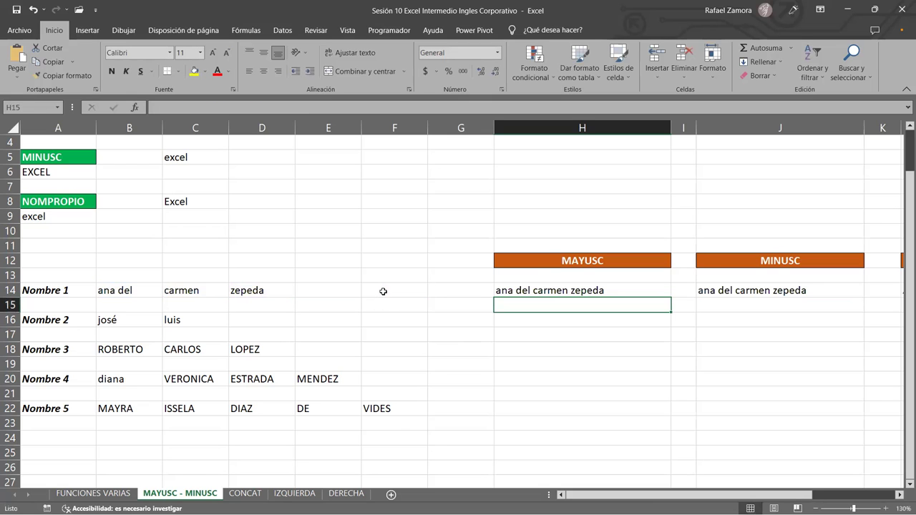
Wrap H14's &-joined name formula in MAYUSC.
click(624, 286)
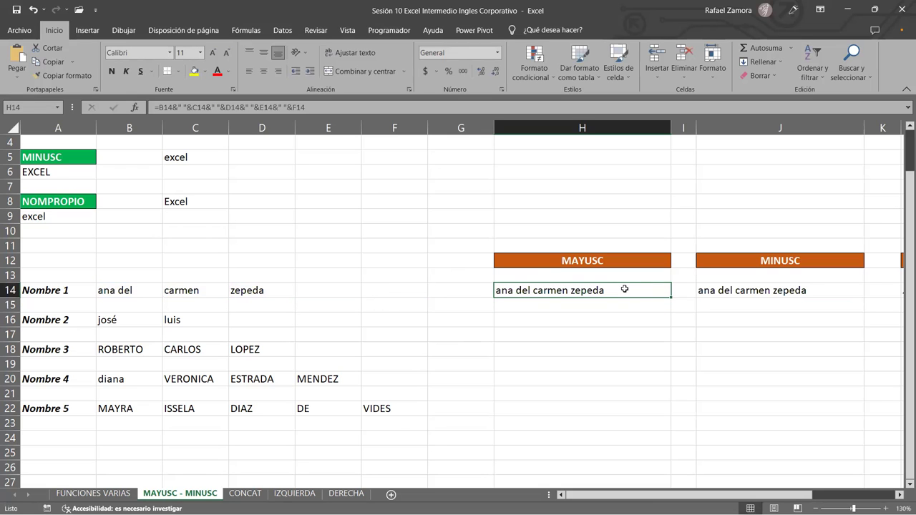
double_click(625, 289)
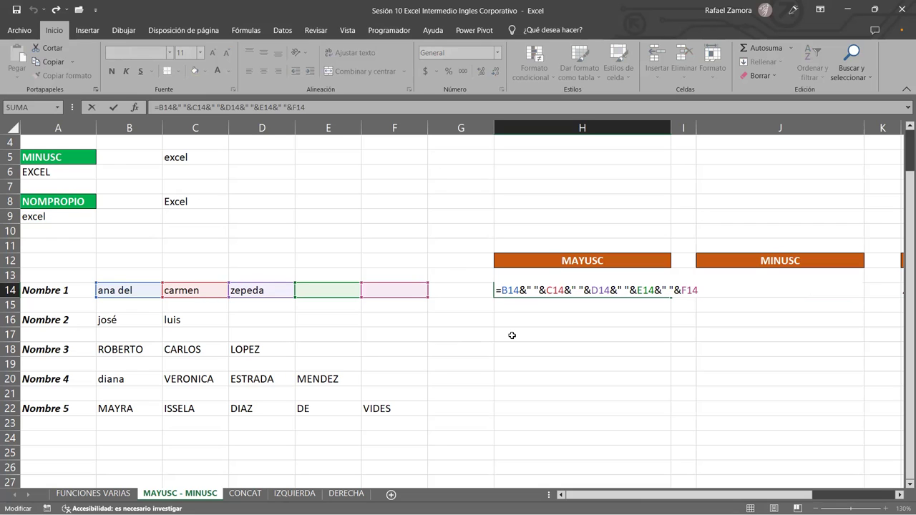
text(Mayus)
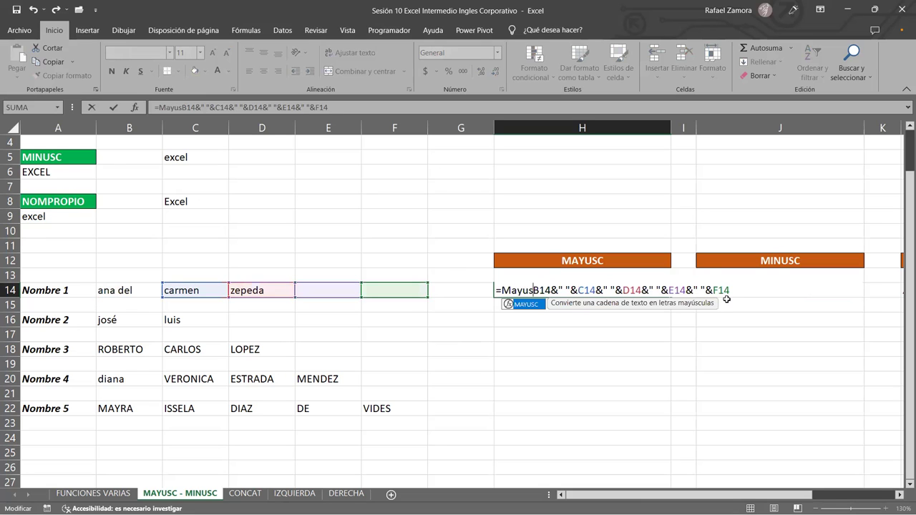
key(Tab)
text())
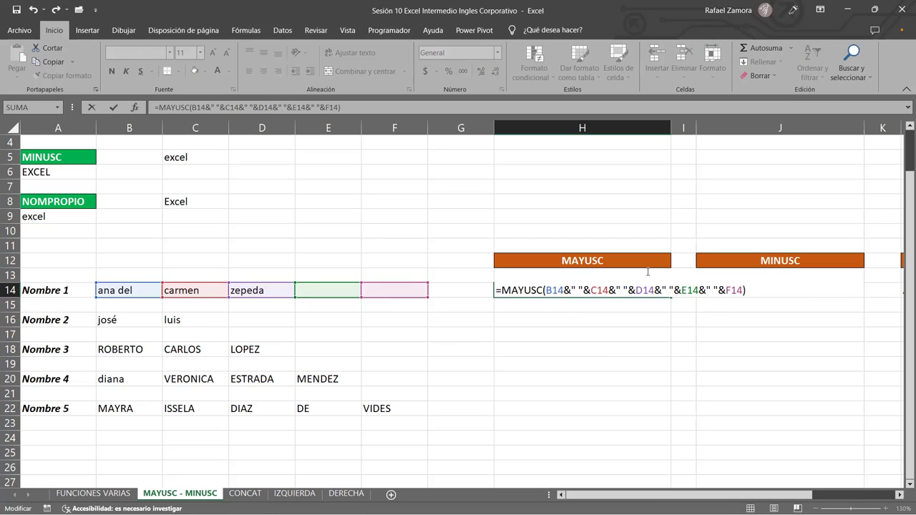
drag(546, 291, 742, 291)
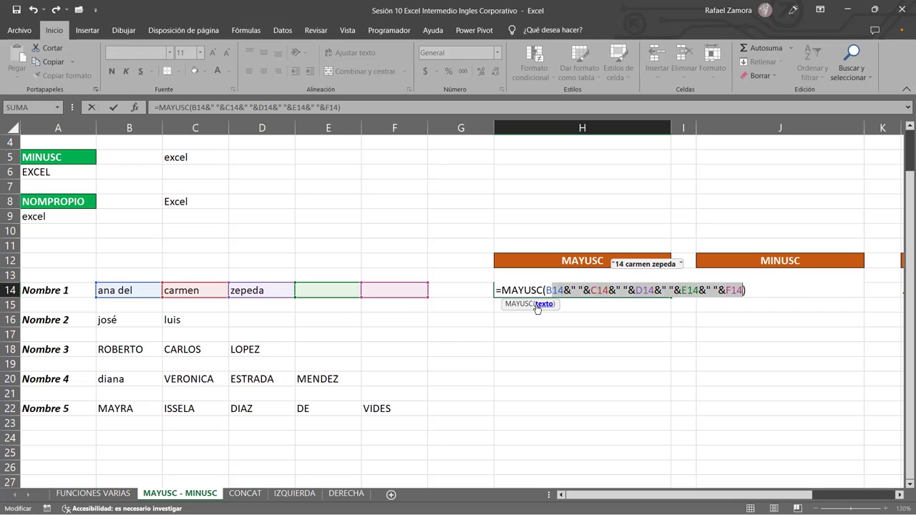
key(Return)
Fill the uppercase formula from H14 down to H22.
click(625, 293)
mouse_move(670, 291)
mouse_down()
mouse_move(640, 433)
mouse_move(643, 415)
mouse_up()
click(588, 467)
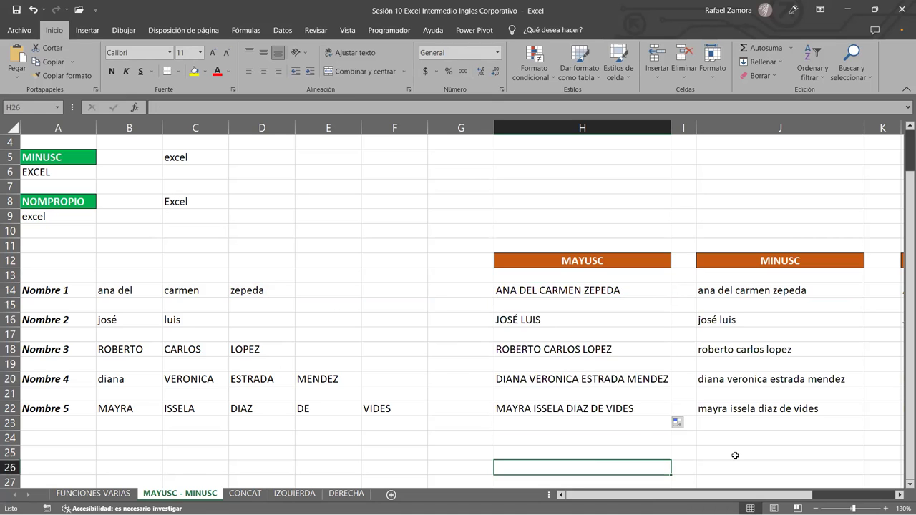
Scroll right to view the results, then switch to the CONCAT sheet.
drag(805, 495, 833, 495)
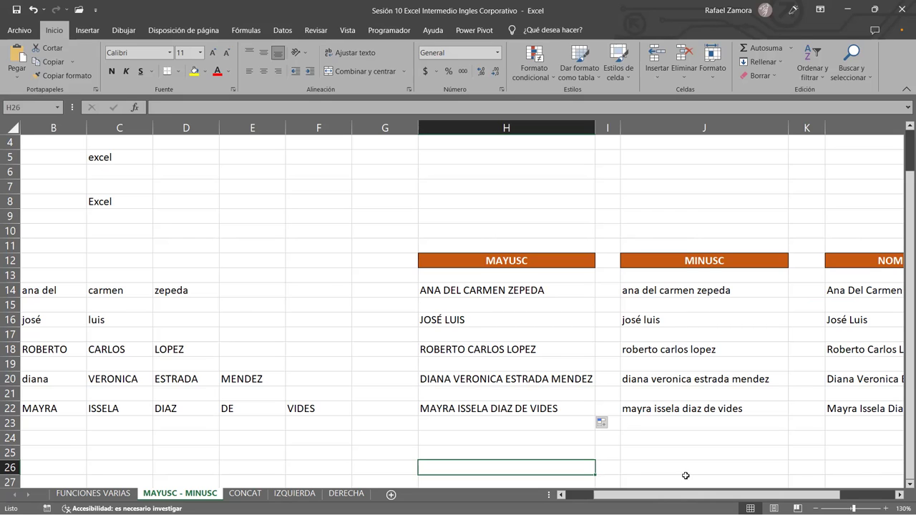
click(685, 471)
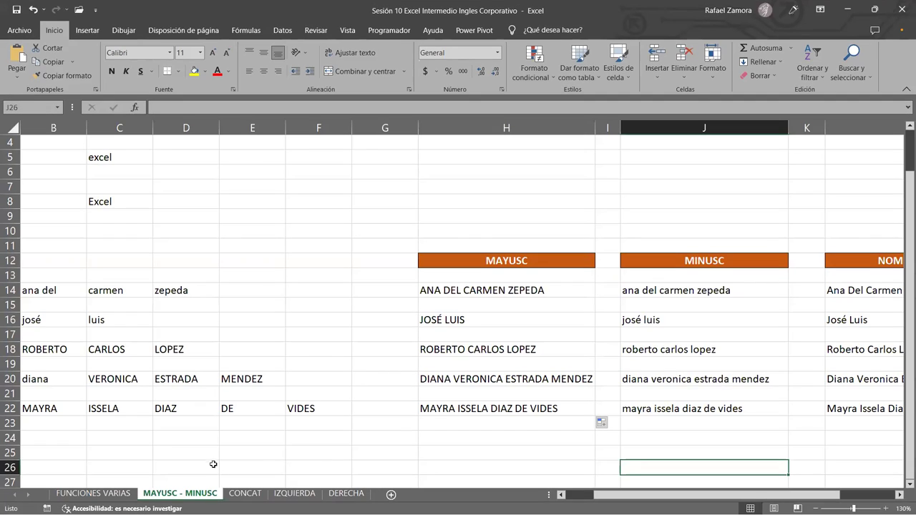
click(245, 494)
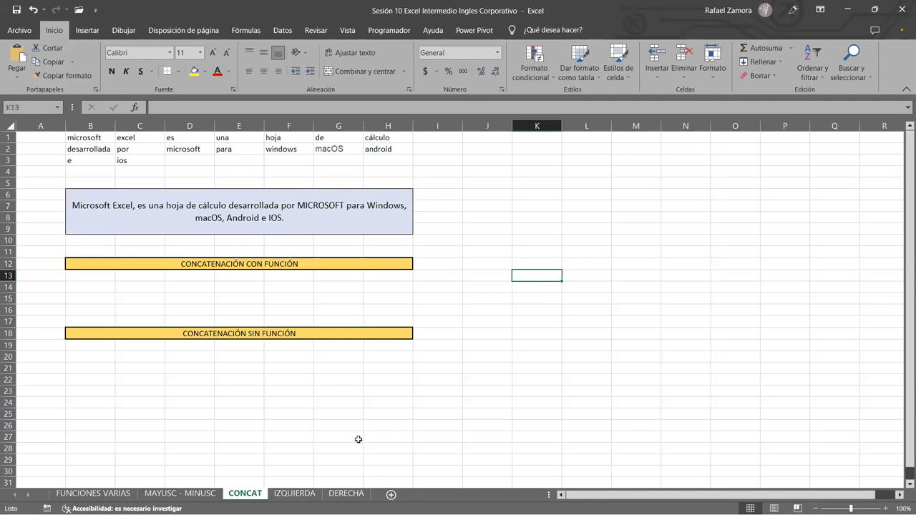
click(519, 321)
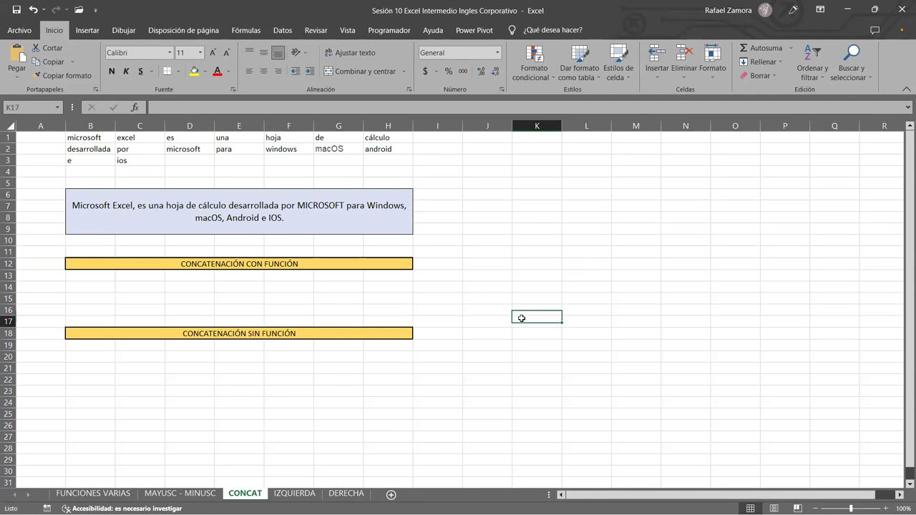
click(363, 206)
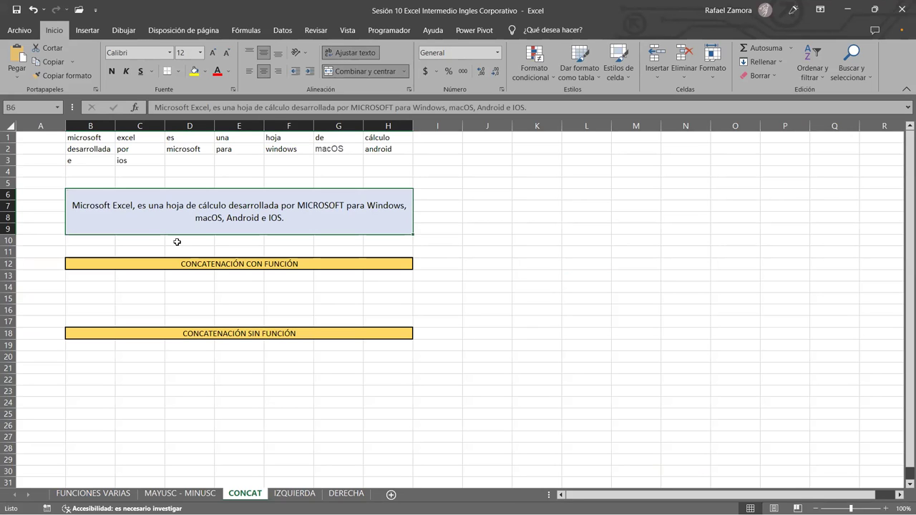
ctrl+scroll(181, 250, up, 3)
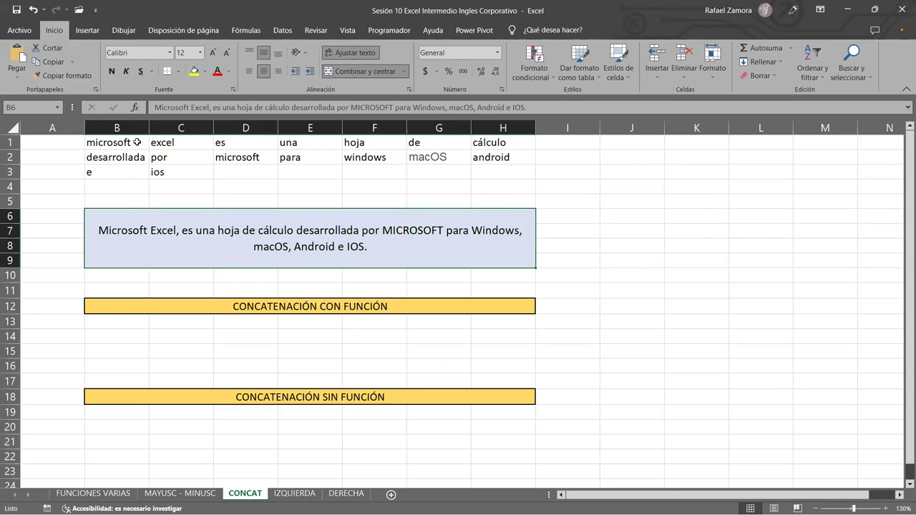
drag(136, 141, 490, 181)
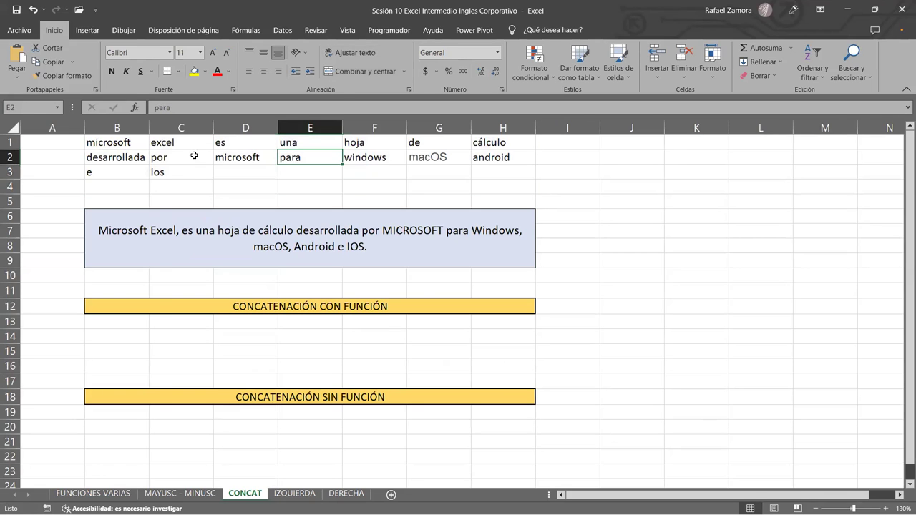
click(169, 173)
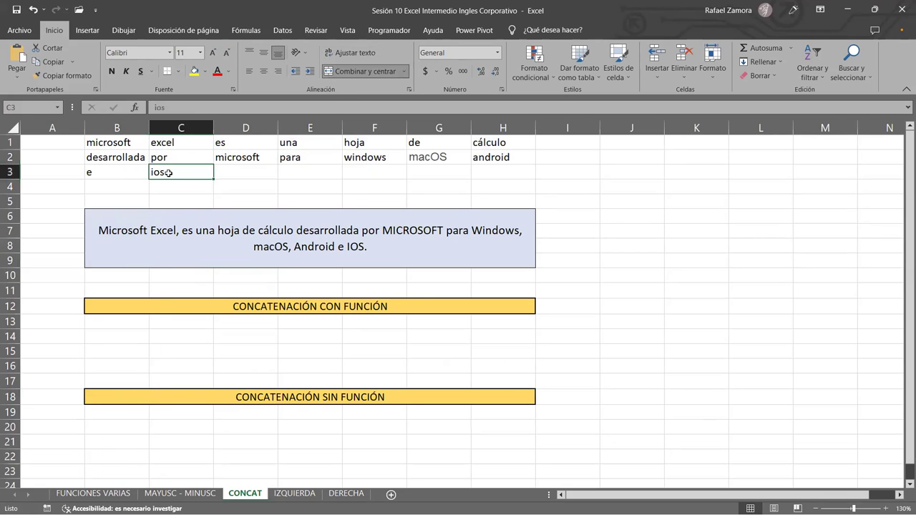
click(283, 237)
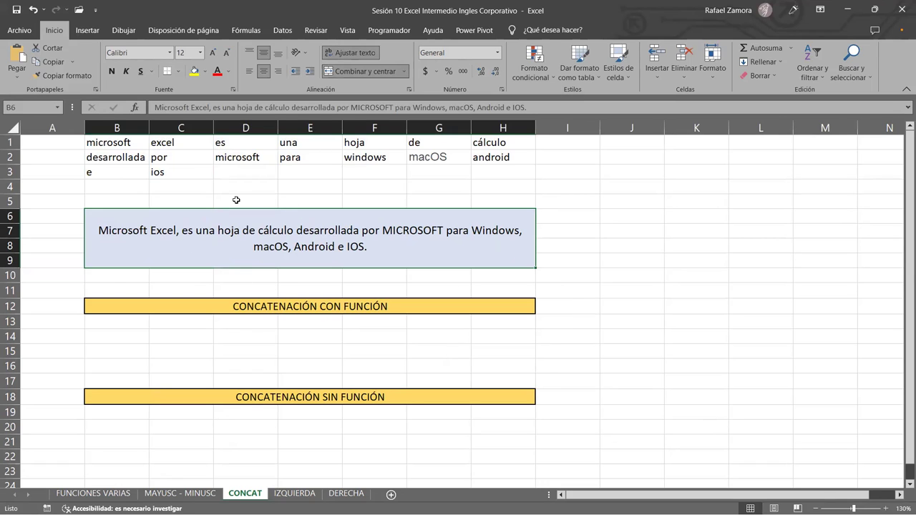
drag(108, 408, 366, 436)
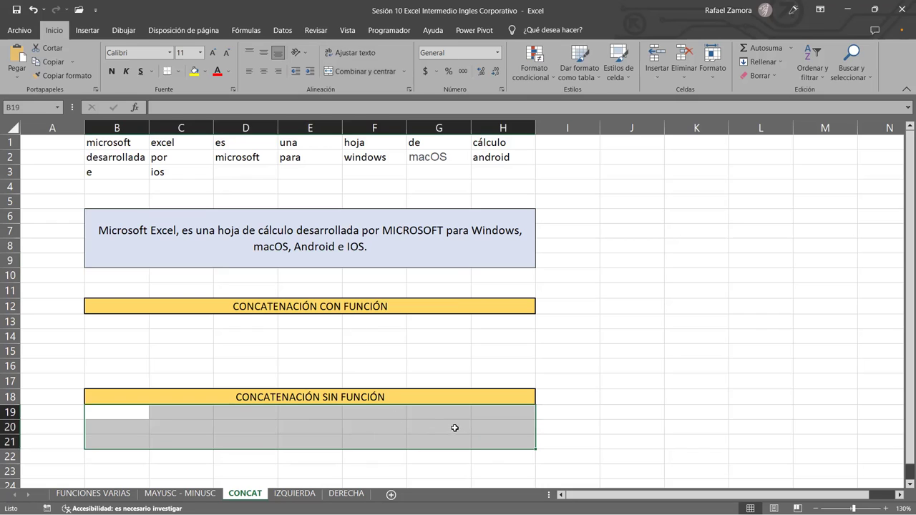
Merge B19:H22 into one block with wrapped text and middle vertical alignment.
drag(130, 414, 387, 433)
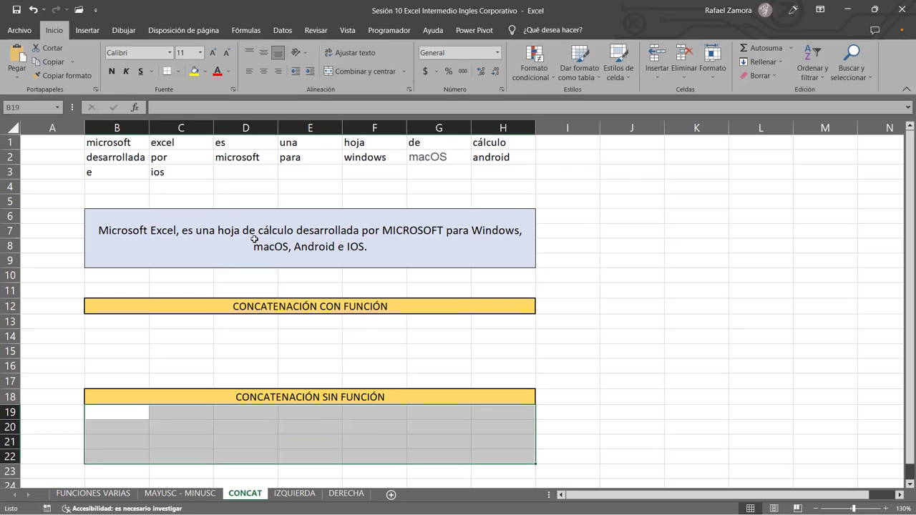
click(366, 69)
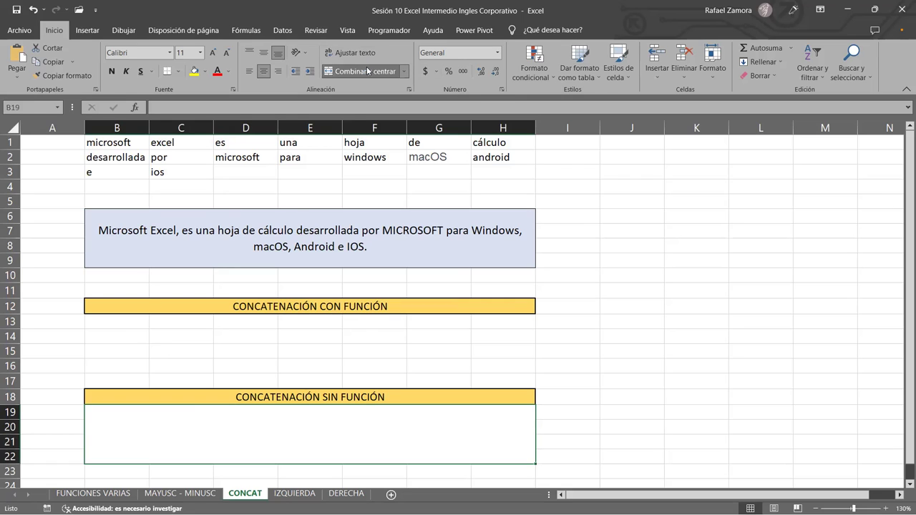
click(362, 53)
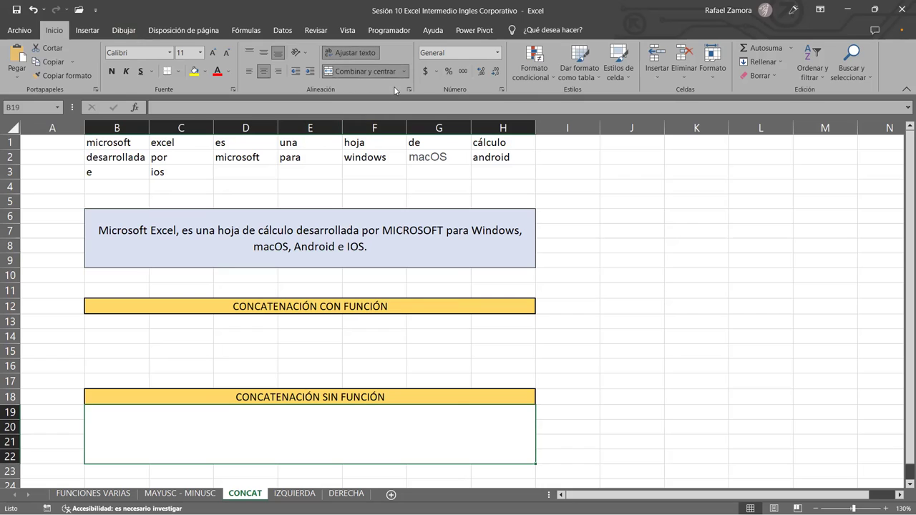
click(264, 48)
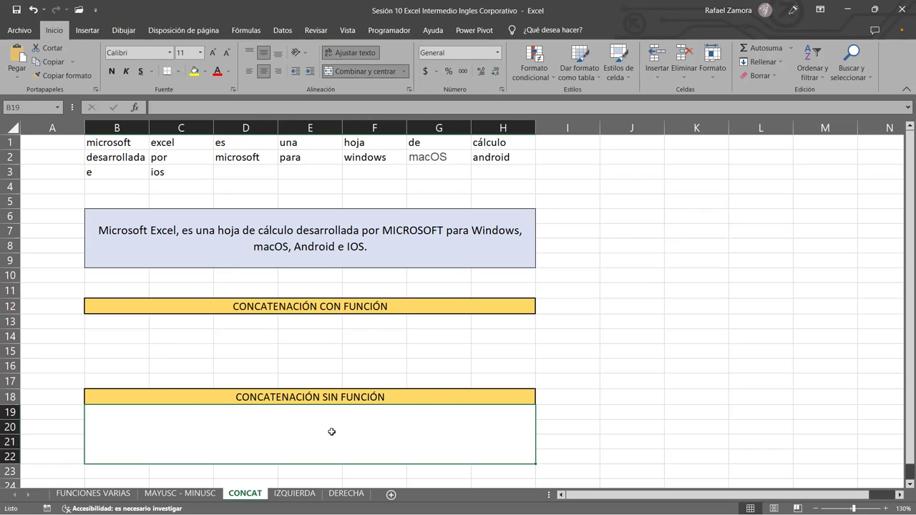
Enter =B1&" "&C1&" "&D1 in the merged block to show 'microsoft excel es'.
text(=)
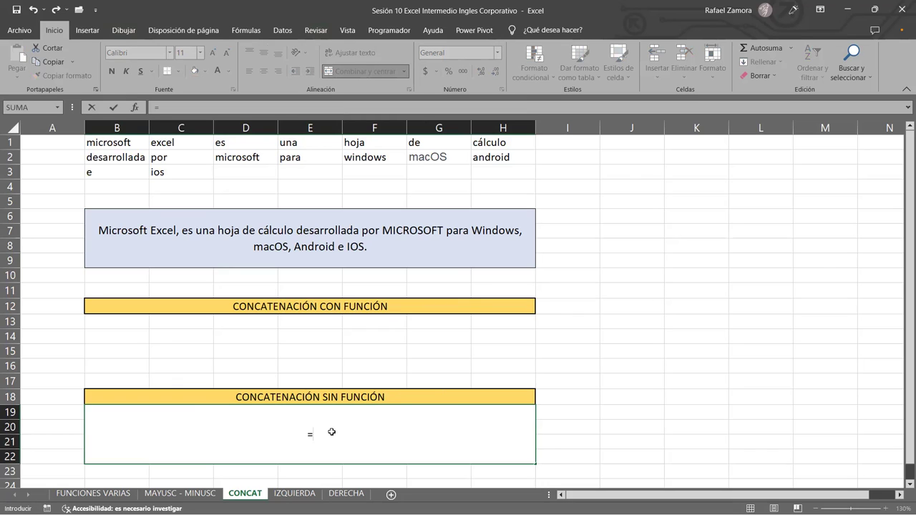
click(134, 142)
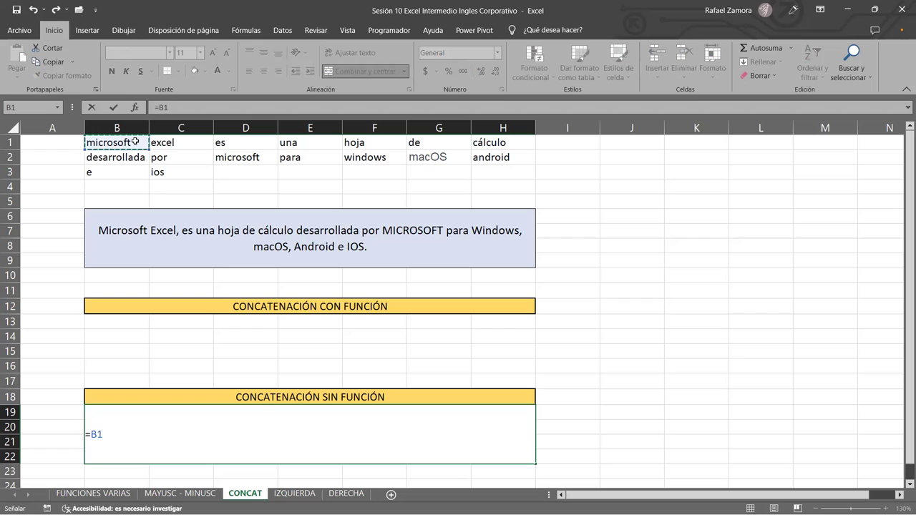
text(&")
text( "&)
click(164, 142)
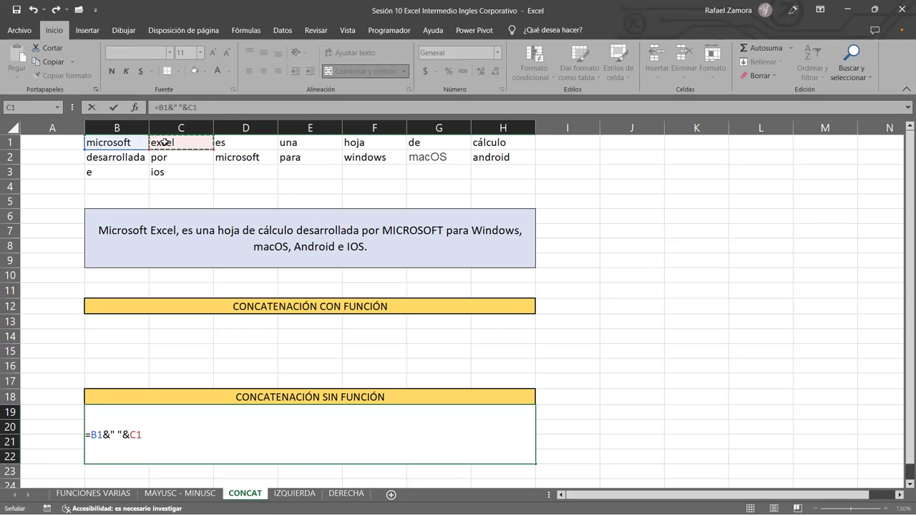
text(&" "&)
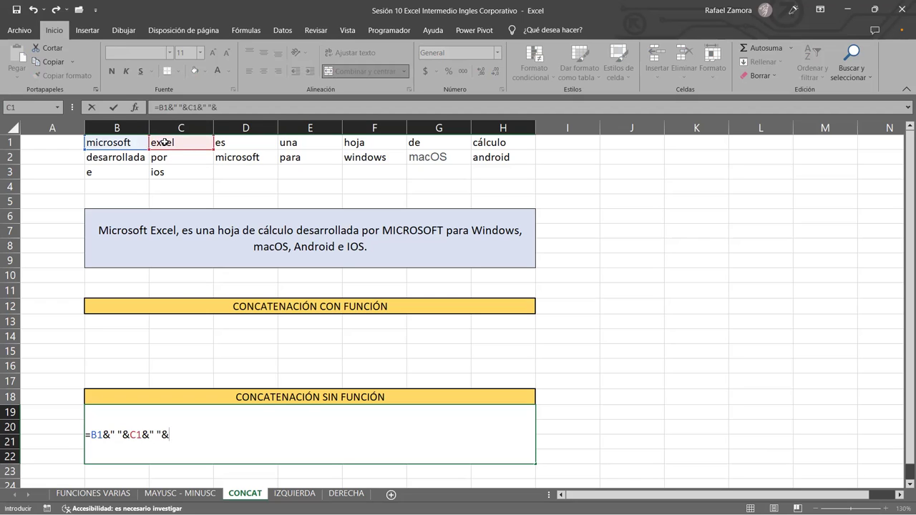
click(248, 145)
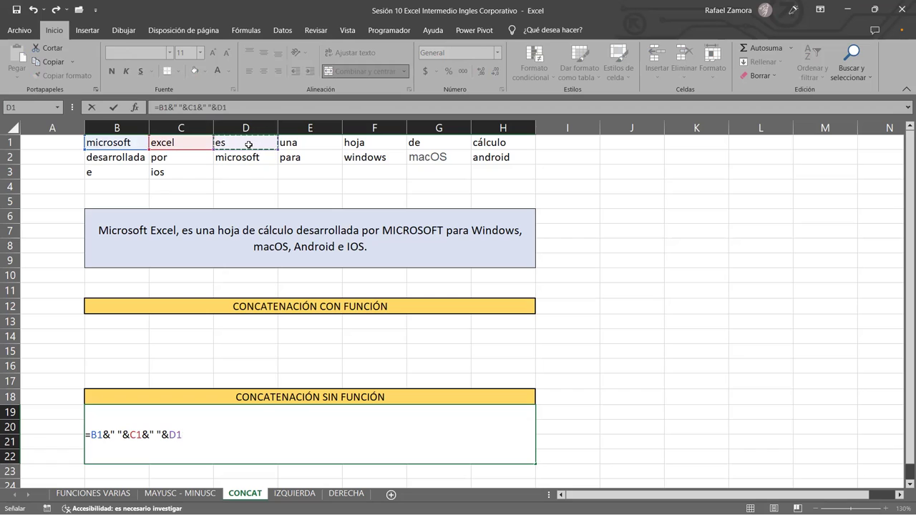
key(Return)
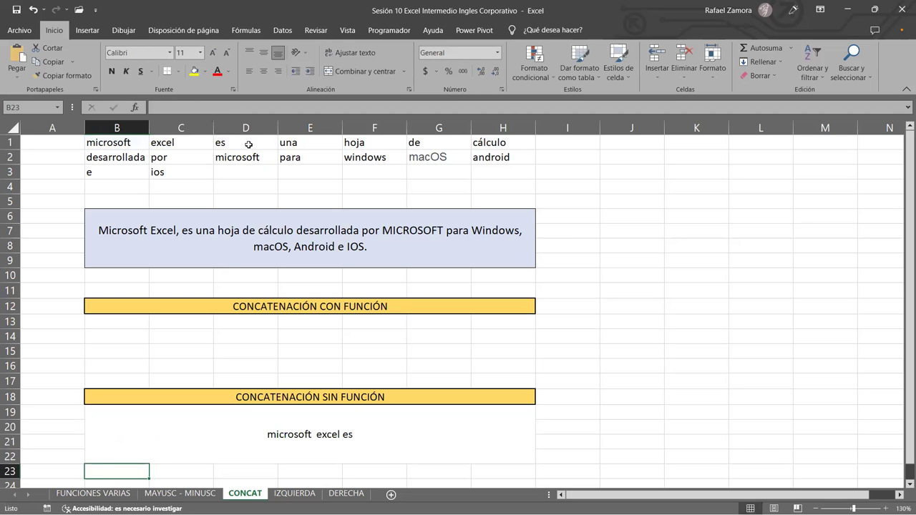
Put an outside border around the merged result block and reopen its formula for editing.
click(287, 408)
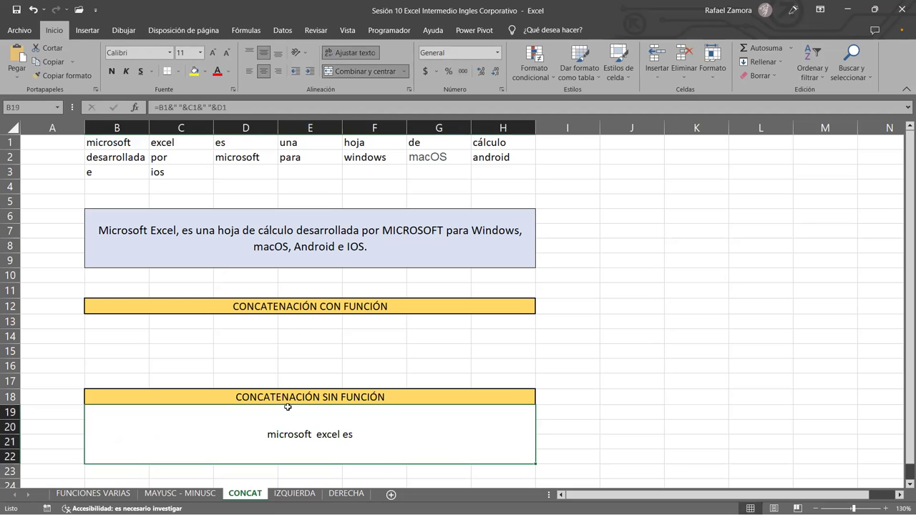
click(257, 232)
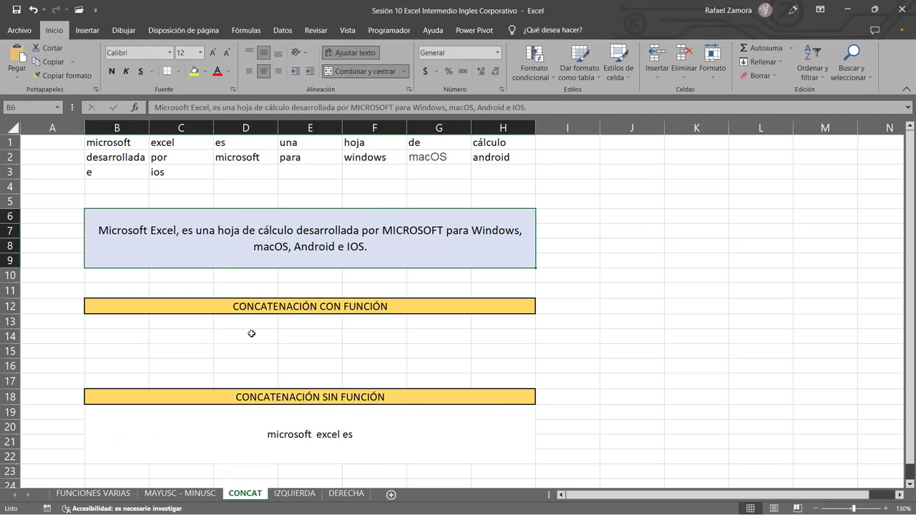
click(401, 419)
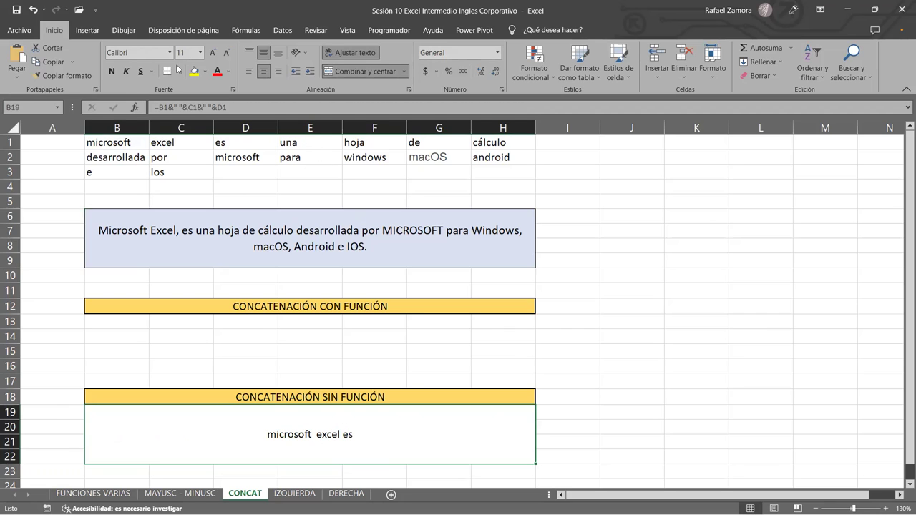
click(179, 71)
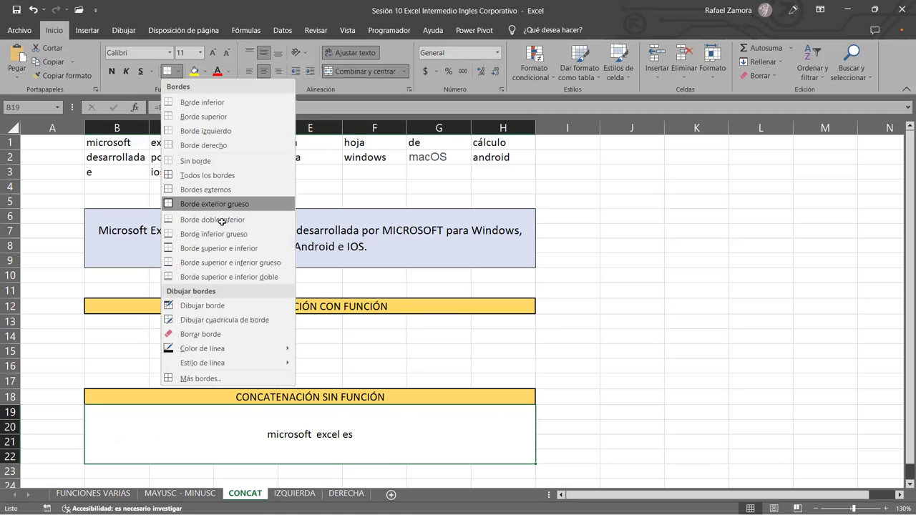
click(201, 206)
click(430, 399)
click(390, 433)
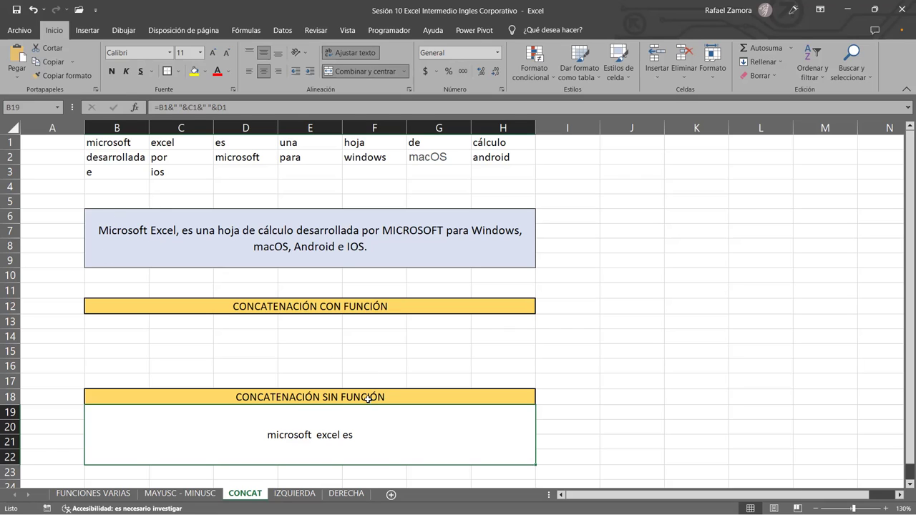
double_click(325, 413)
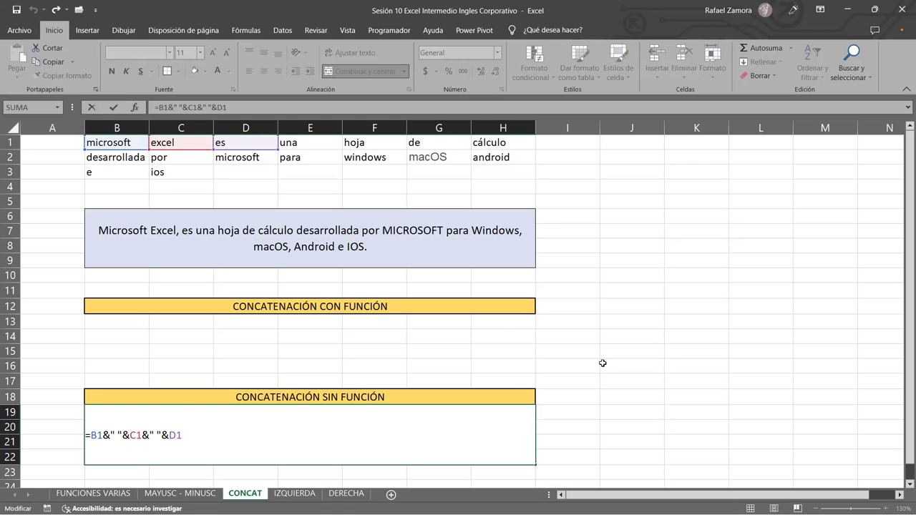
Wrap B1 and C1 in NOMPROPIO so the block shows 'Microsoft' and 'Excel' capitalised.
text(nom)
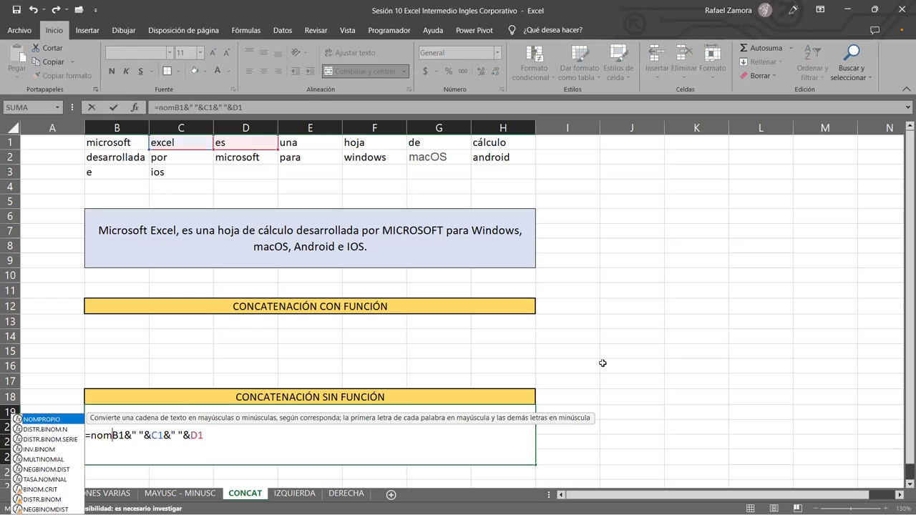
key(Tab)
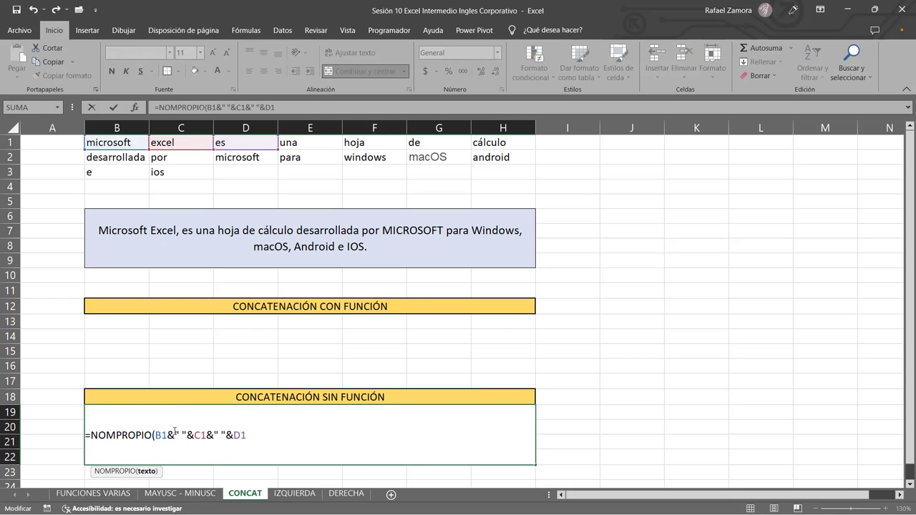
click(168, 434)
text())
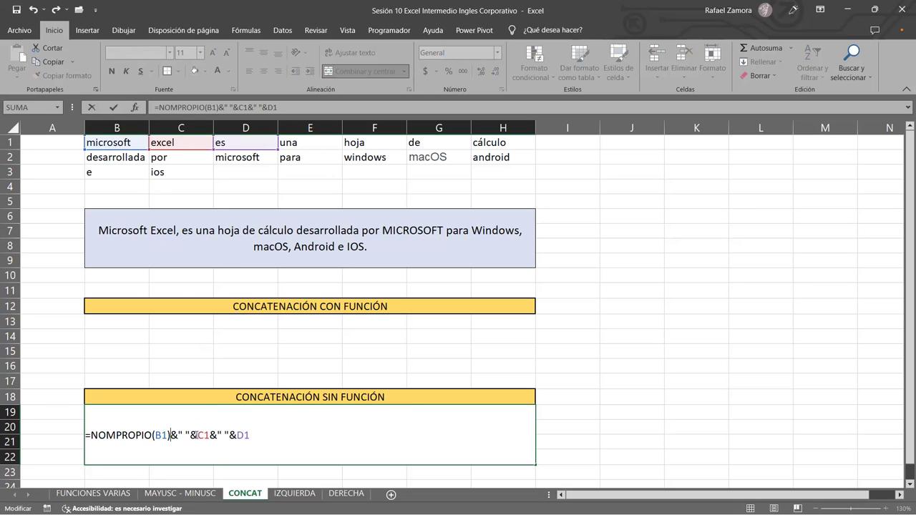
click(198, 434)
text(nom)
key(Tab)
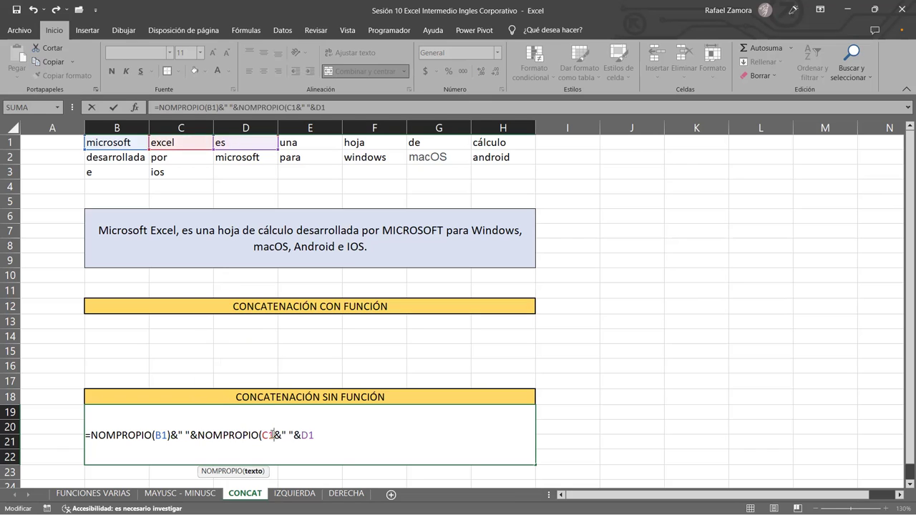
key(Return)
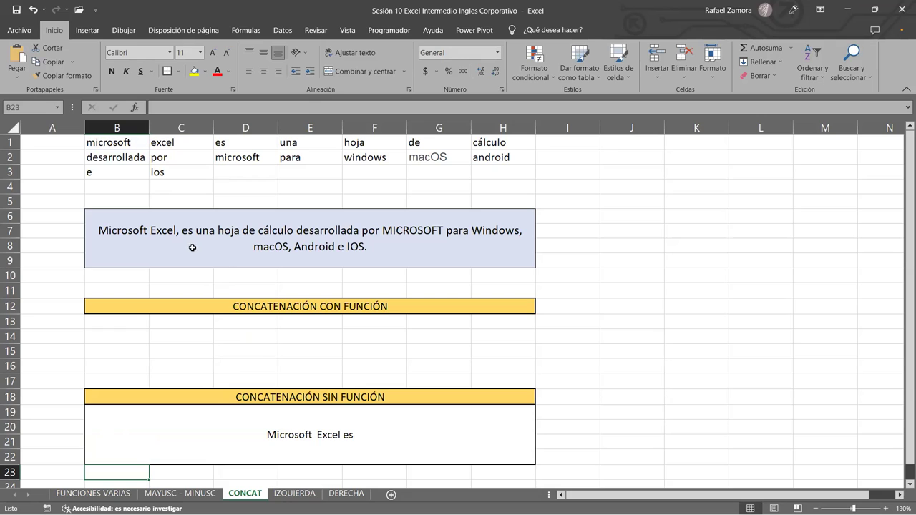
Add a comma before D1 in the formula so it reads 'Microsoft Excel, es'.
double_click(292, 427)
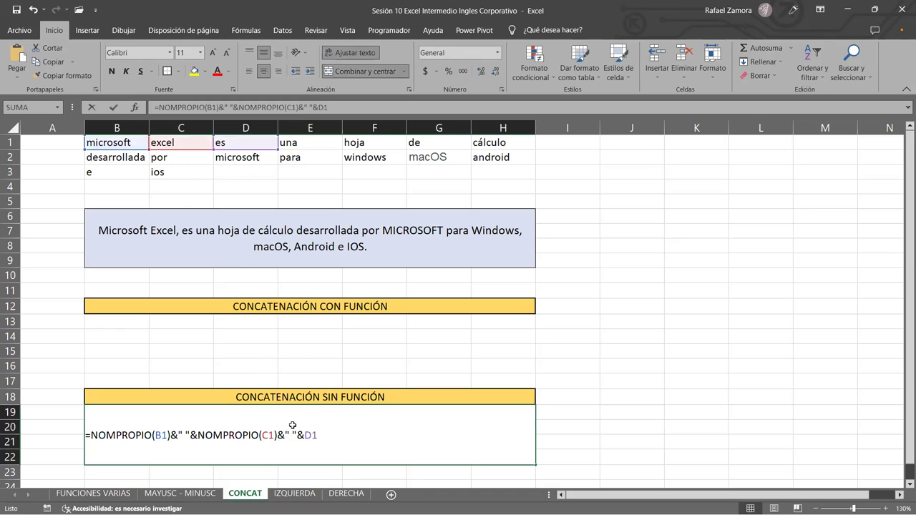
click(291, 435)
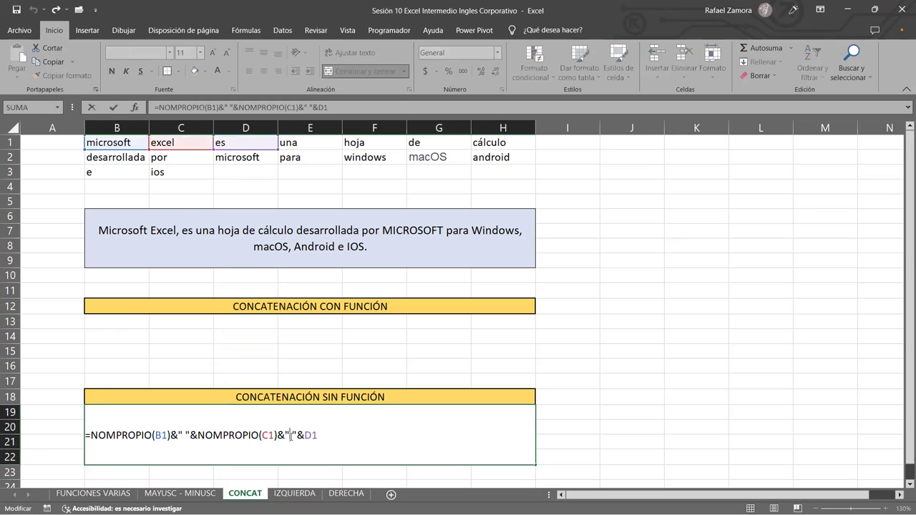
text(,)
key(Return)
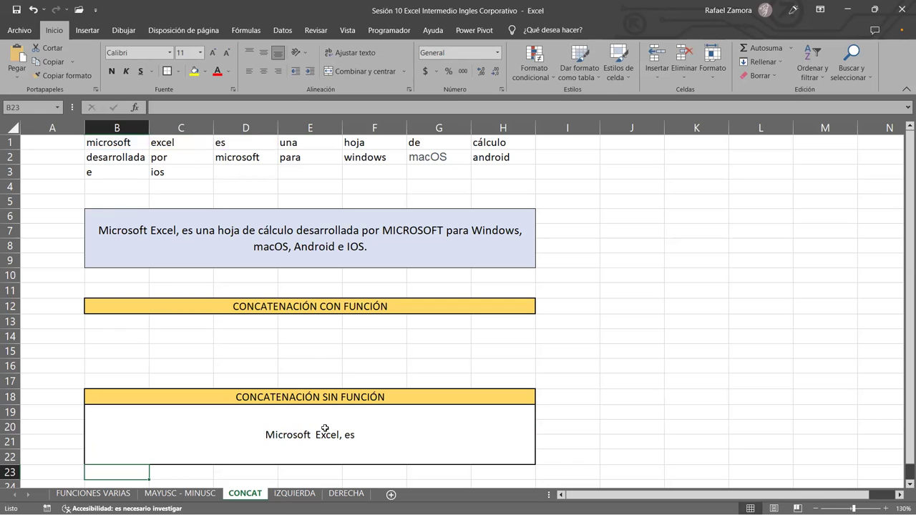
double_click(377, 425)
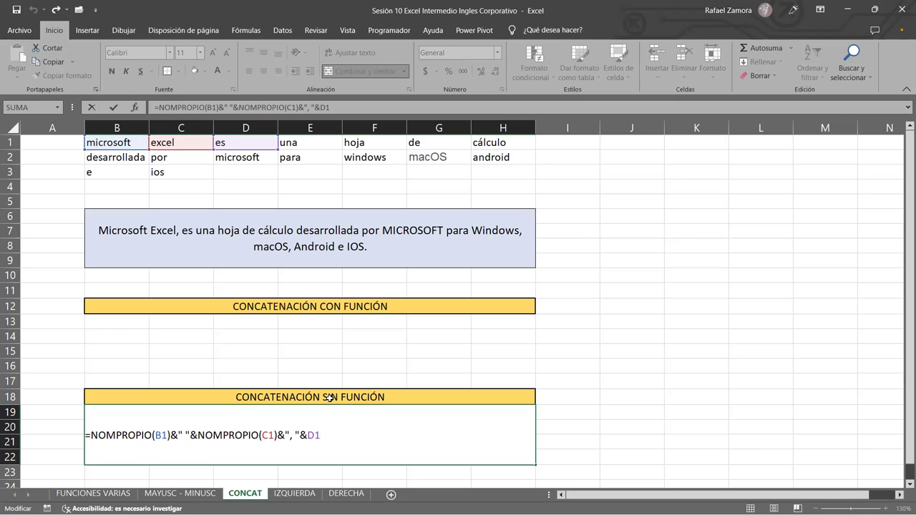
text(&" ")
text(/)
Append E1, F1, G1 and H1 to the formula, separated by spaces.
key(BackSpace)
text(&)
click(315, 145)
text(&" "&)
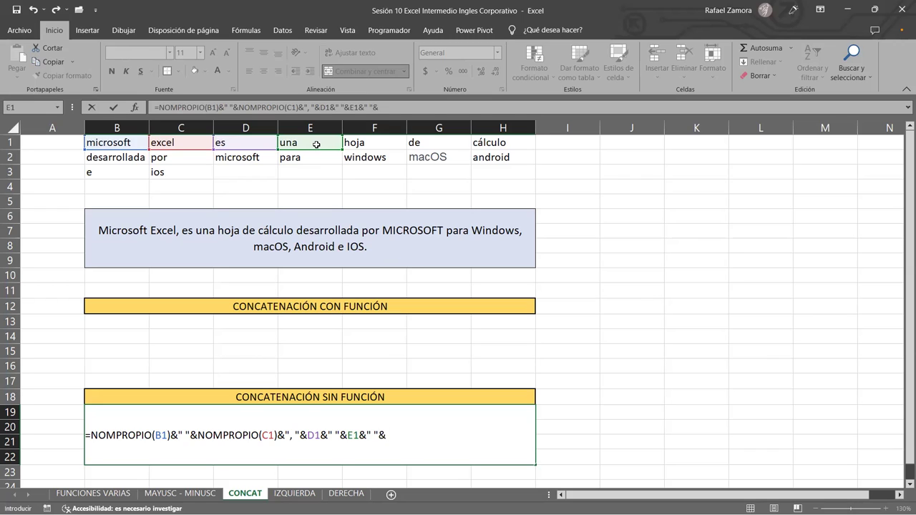
click(364, 143)
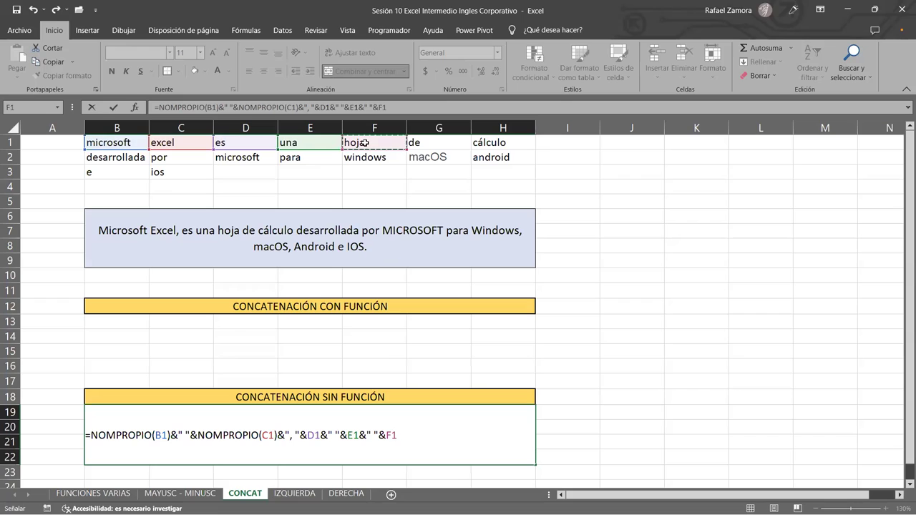
text(&" "/)
key(BackSpace)
text(&" "&)
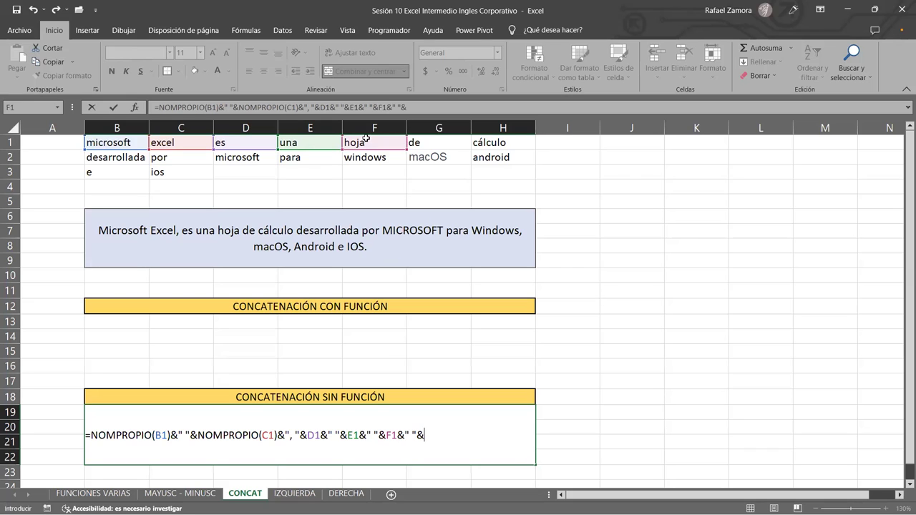
click(452, 143)
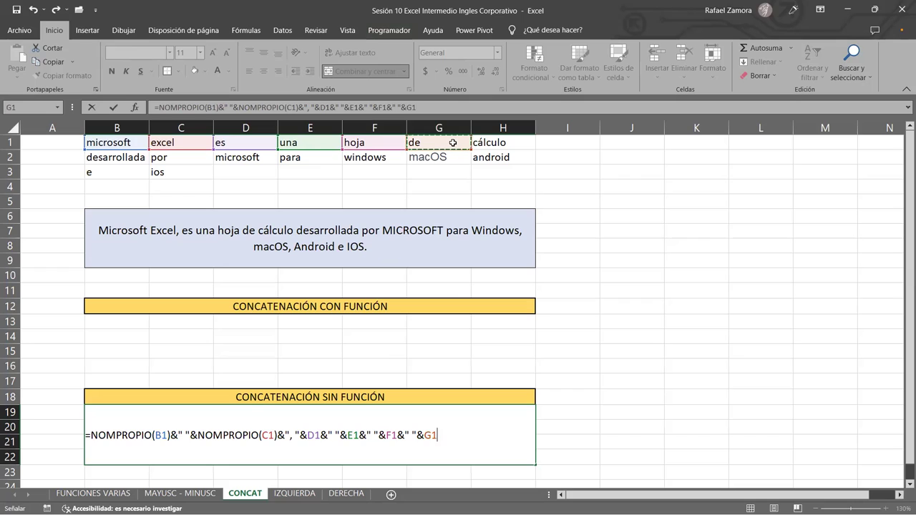
text(&" ")
text(&)
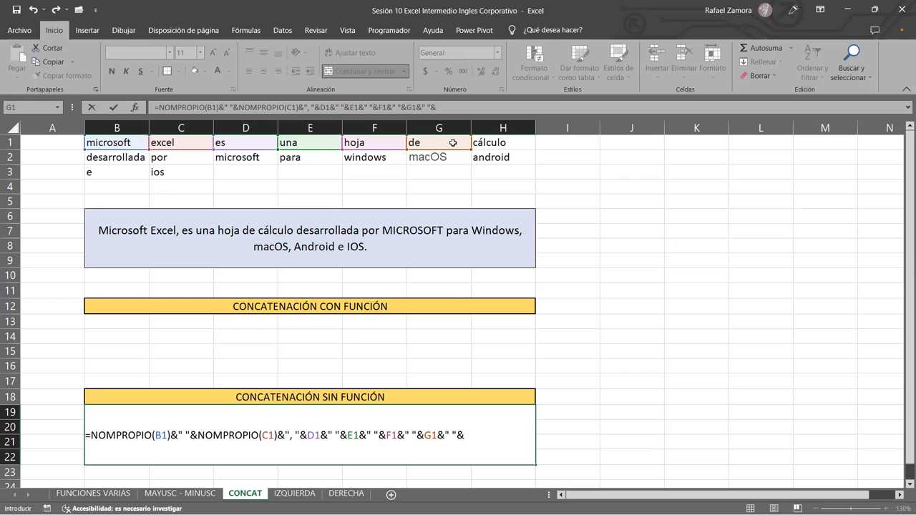
click(478, 143)
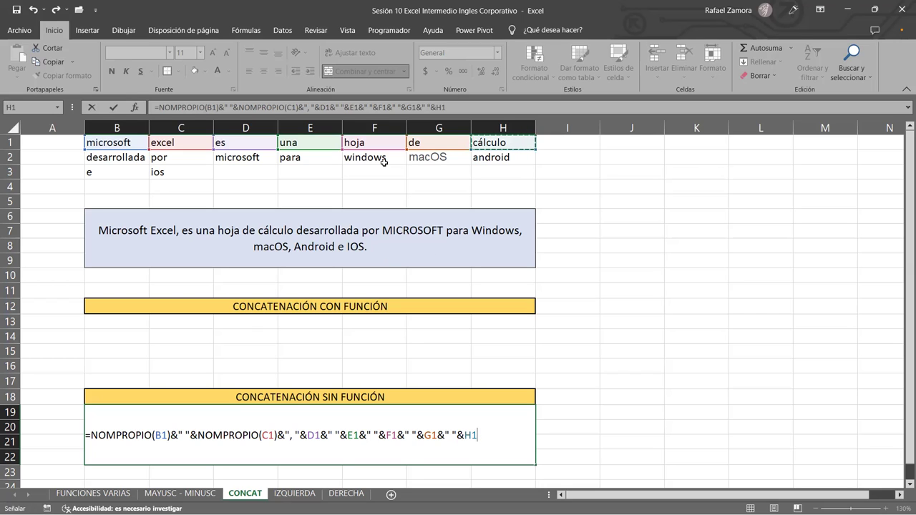
text(&" ")
text(&)
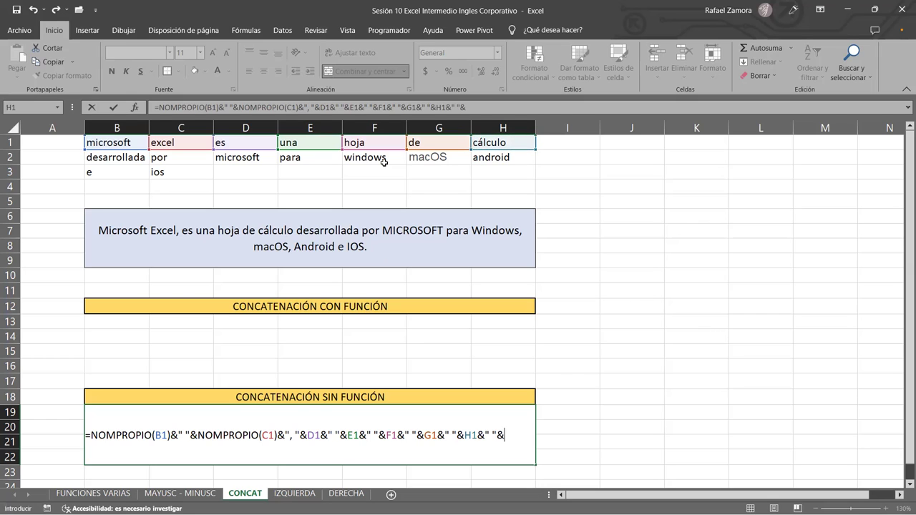
Append B2, C2 and MAYUSC(D2) with spaces, ending the sentence with 'MICROSOFT'.
click(125, 157)
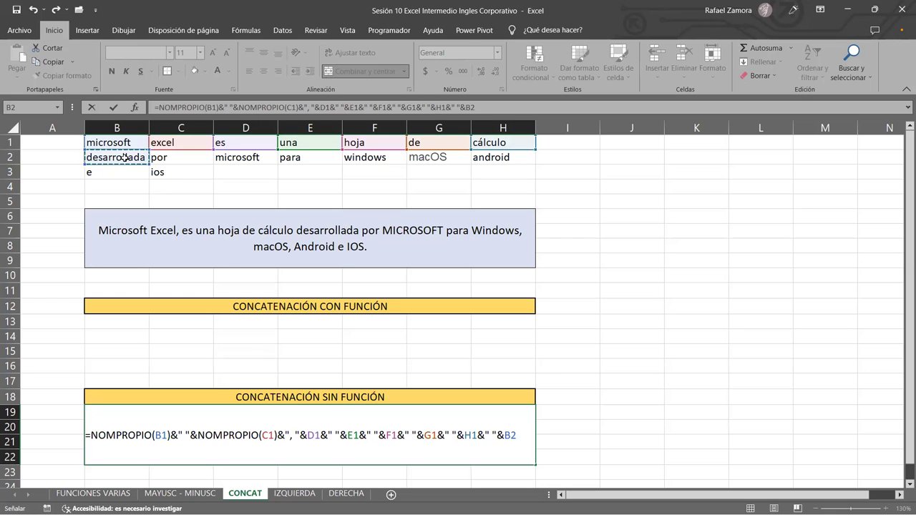
text(&" "&)
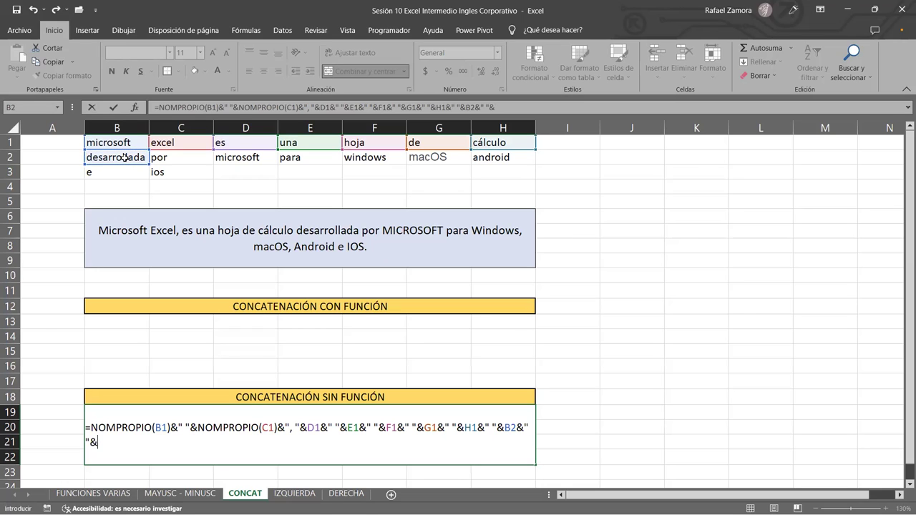
click(170, 158)
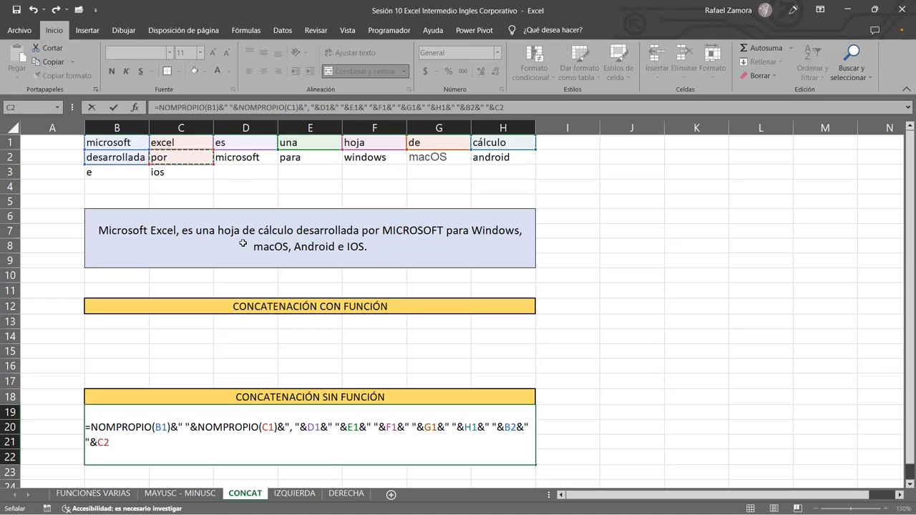
text(&)
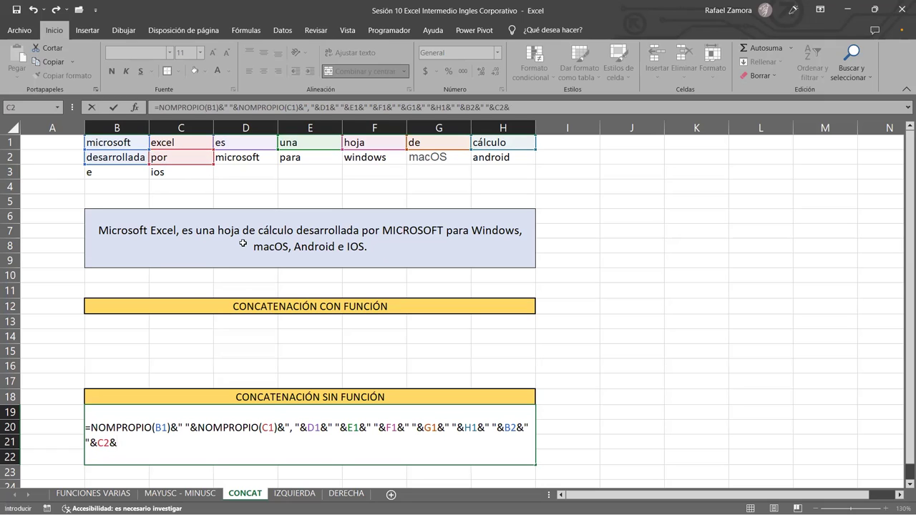
text(" ")
text(&)
text(mayu)
key(Tab)
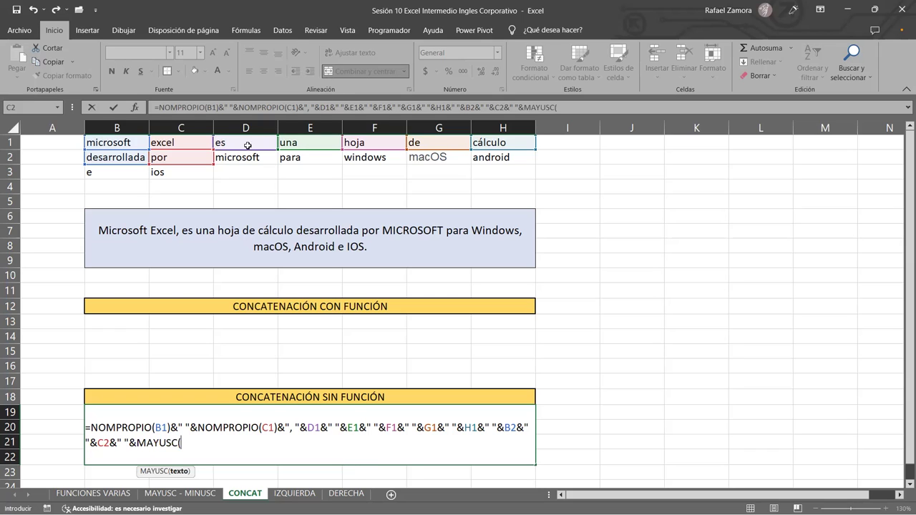
click(244, 159)
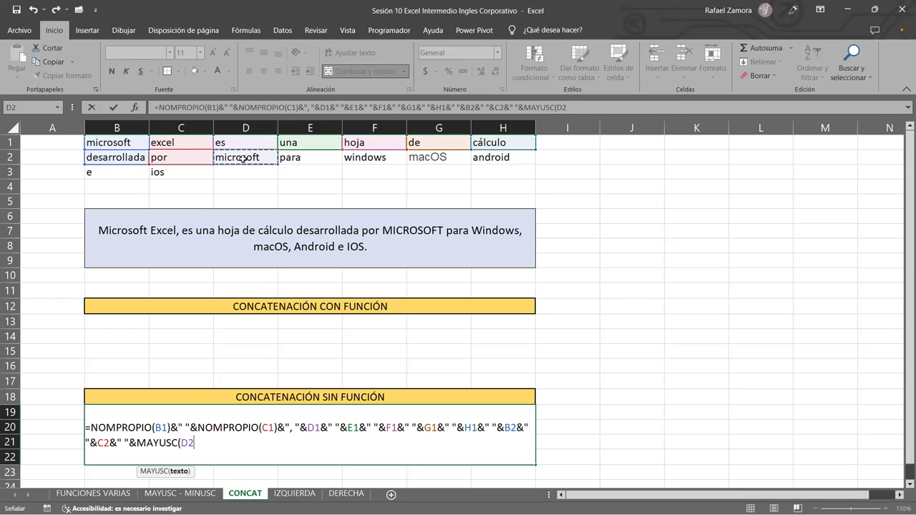
text())
key(Return)
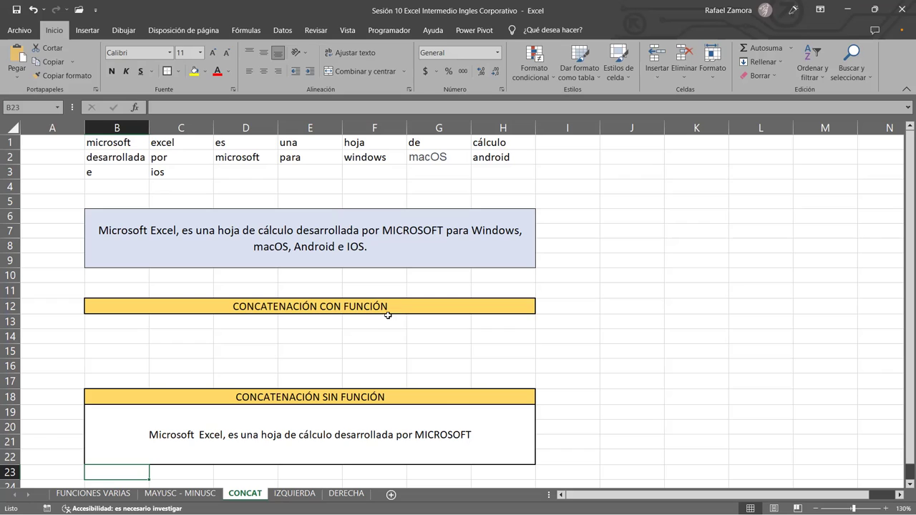
click(433, 427)
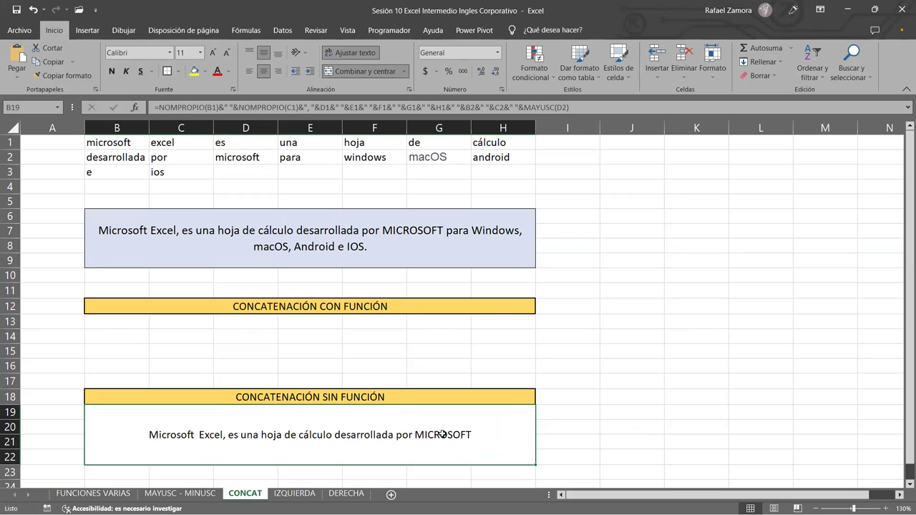
double_click(443, 435)
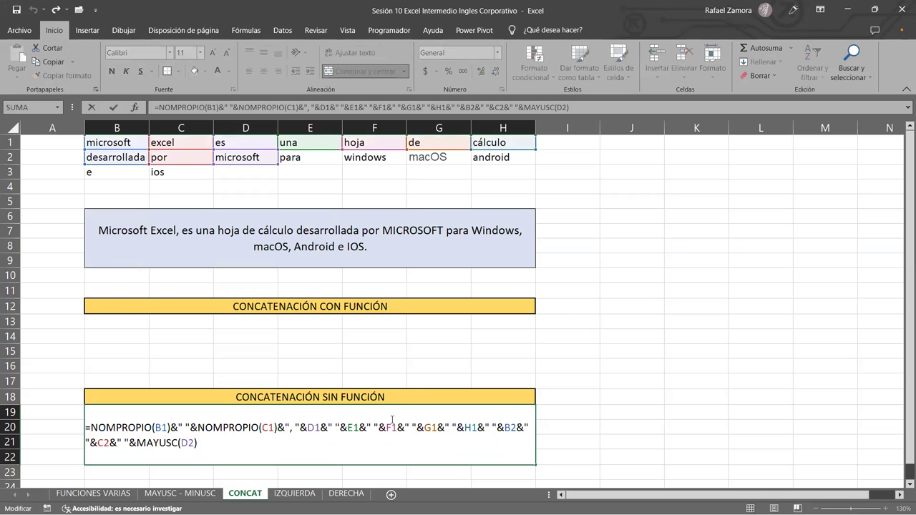
key(Return)
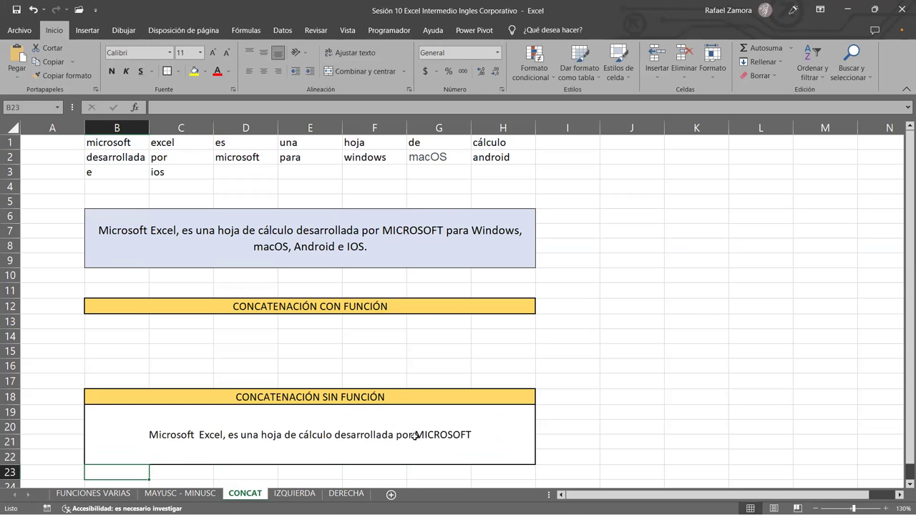
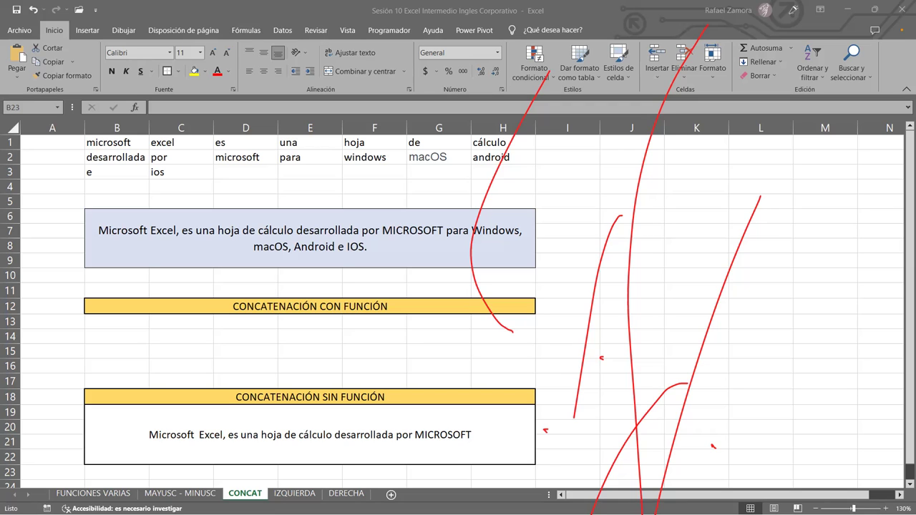
Inspect the CONCATENACIÓN CON FUNCIÓN heading and the joined sentence's formula, and select nearby empty cells.
click(342, 305)
click(431, 432)
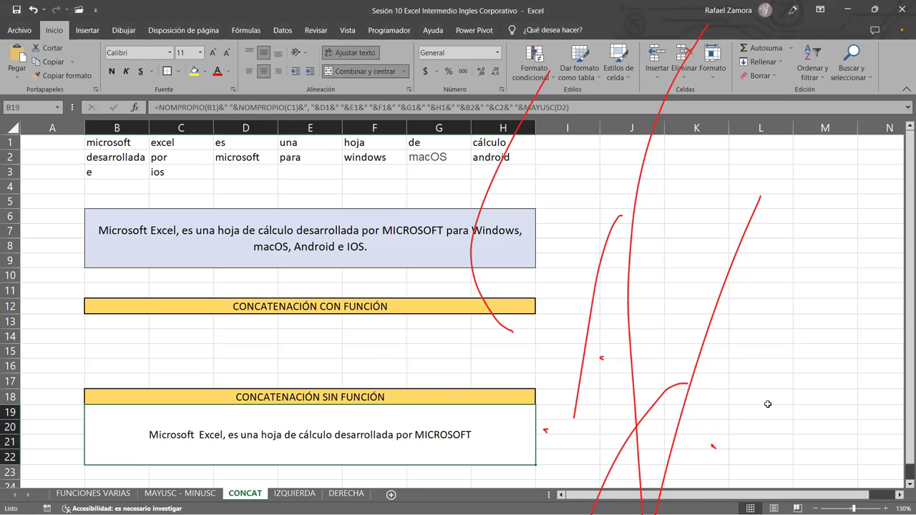
click(659, 272)
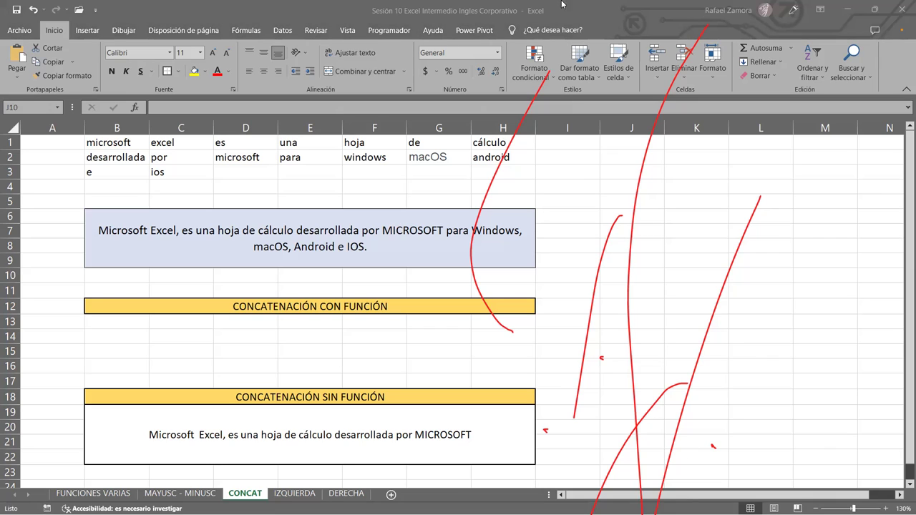
click(643, 12)
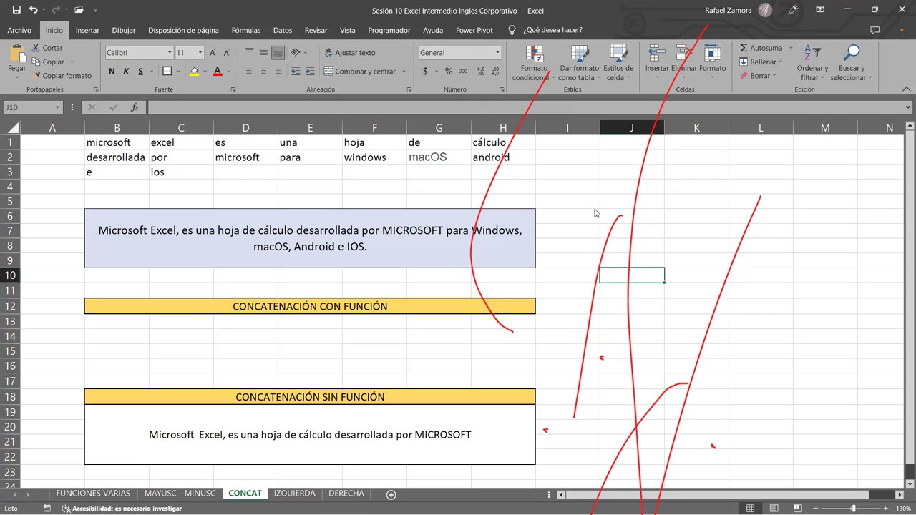
click(745, 233)
click(740, 249)
click(744, 229)
click(757, 210)
click(760, 201)
click(636, 159)
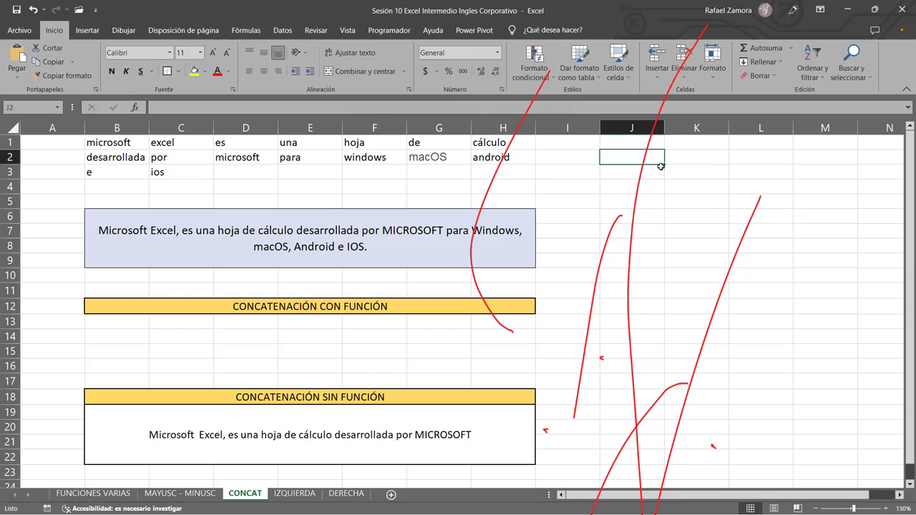
Review the B6 sentence box and the B19 concatenation formula.
click(427, 243)
click(394, 349)
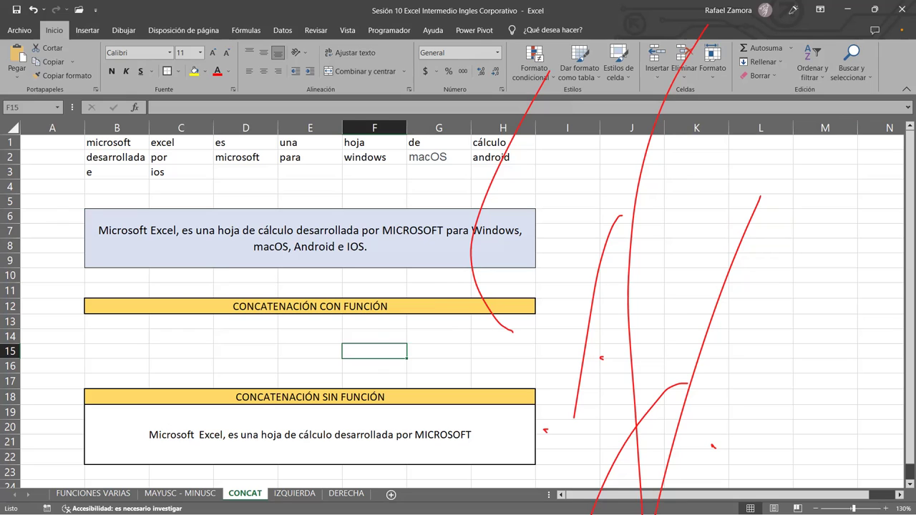
click(215, 422)
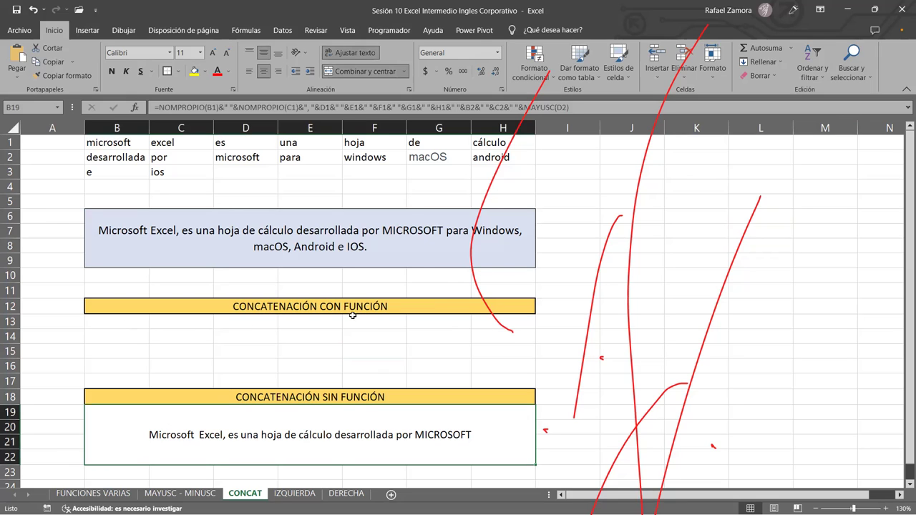
click(323, 253)
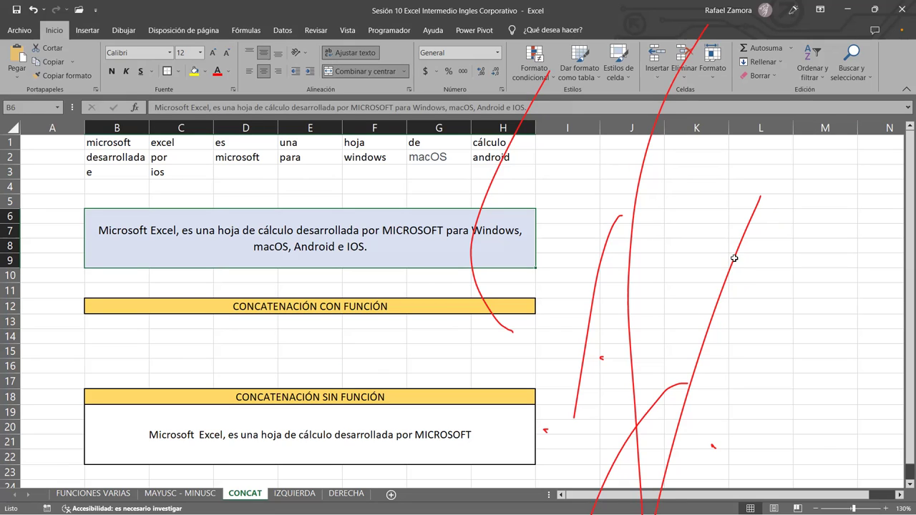
click(533, 309)
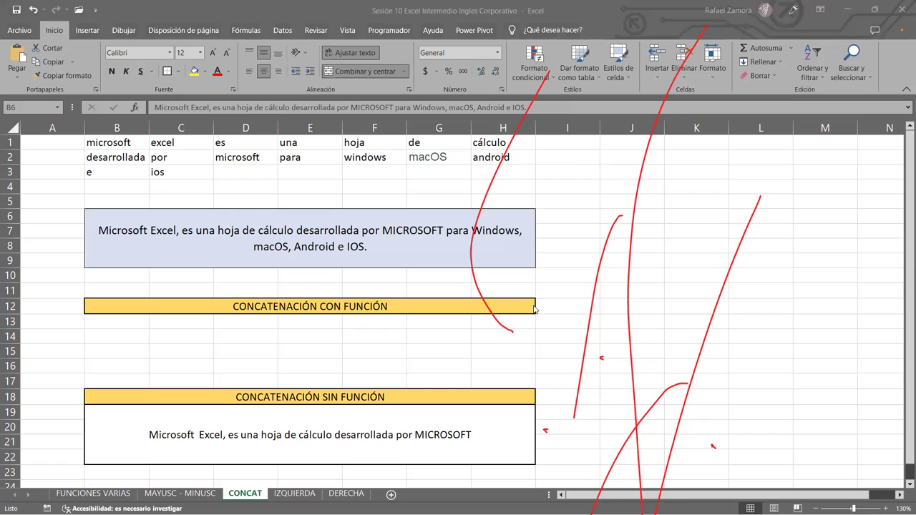
click(444, 348)
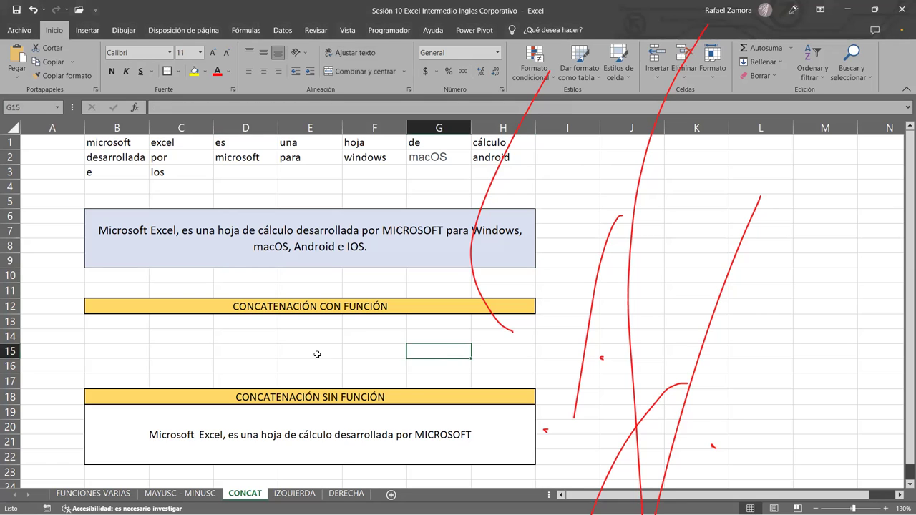
click(261, 333)
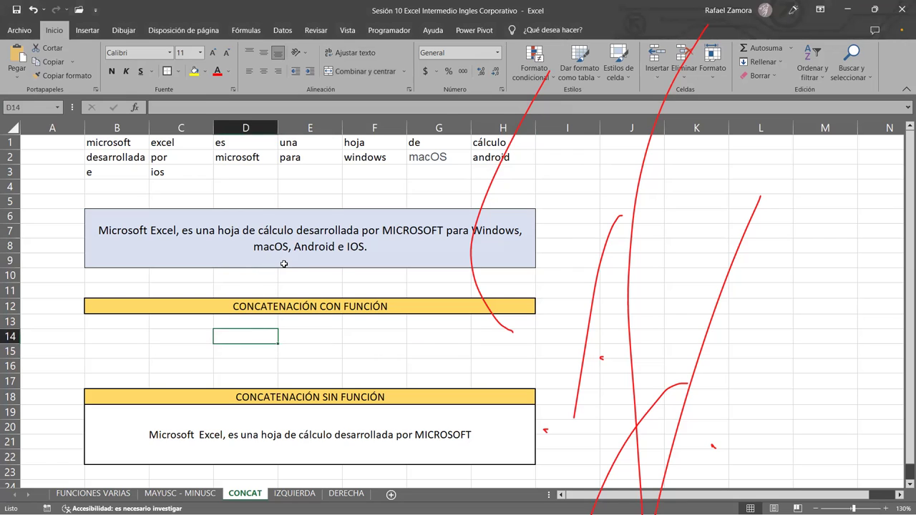
click(283, 263)
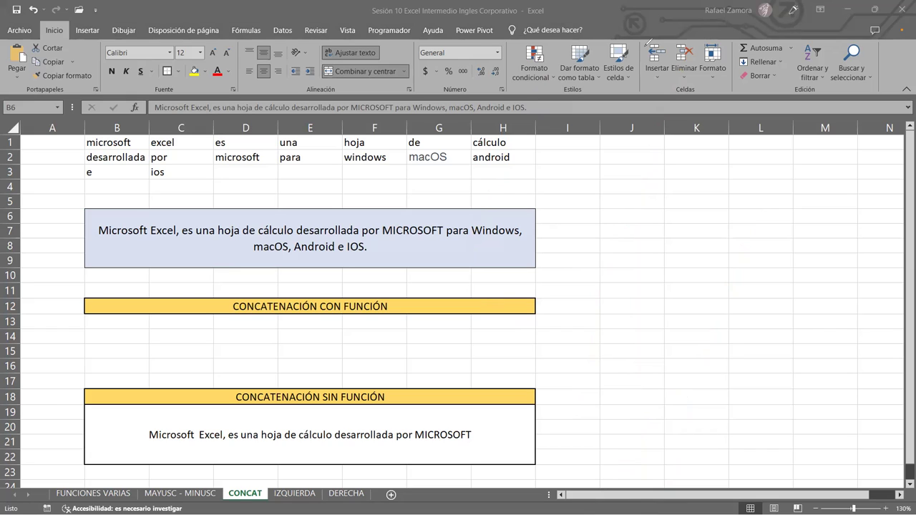
click(507, 209)
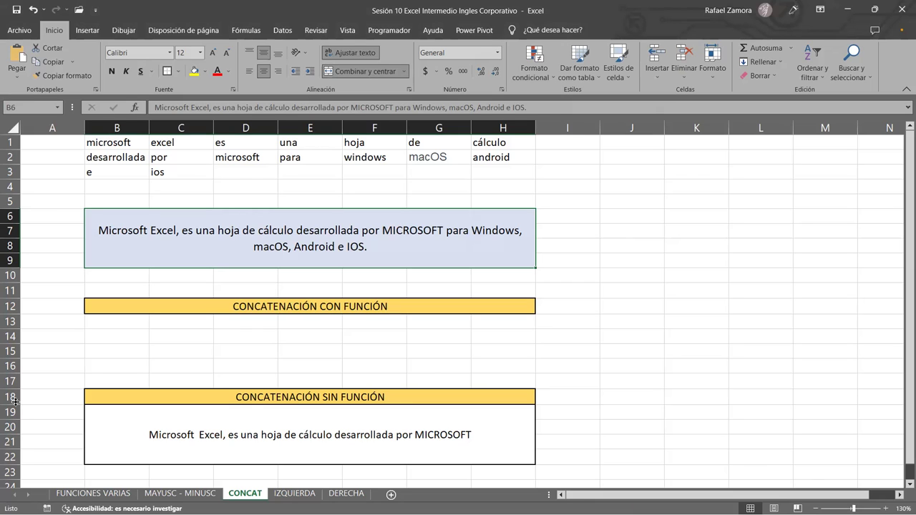
click(119, 362)
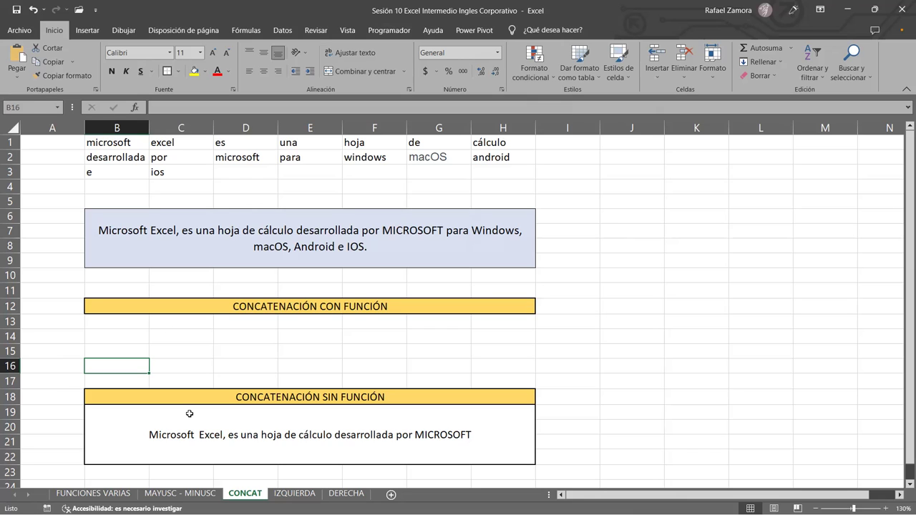
click(385, 327)
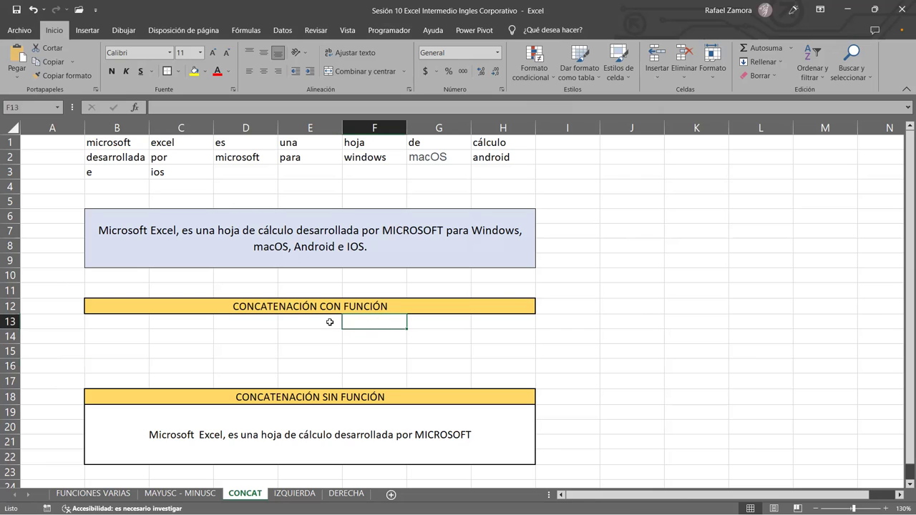
Merge B13:H16 into one block with middle vertical alignment and wrapped text.
mouse_move(129, 322)
mouse_down()
mouse_move(378, 341)
mouse_move(501, 366)
mouse_up()
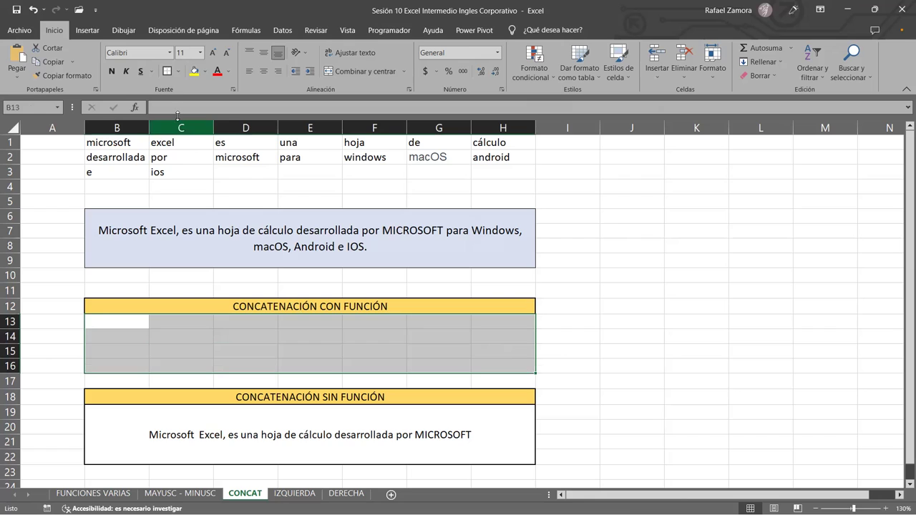
click(364, 73)
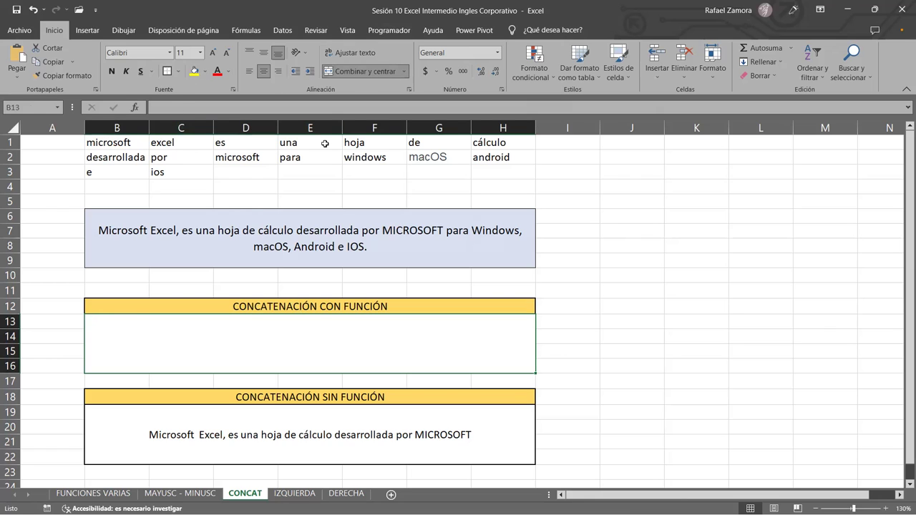
click(263, 53)
click(354, 52)
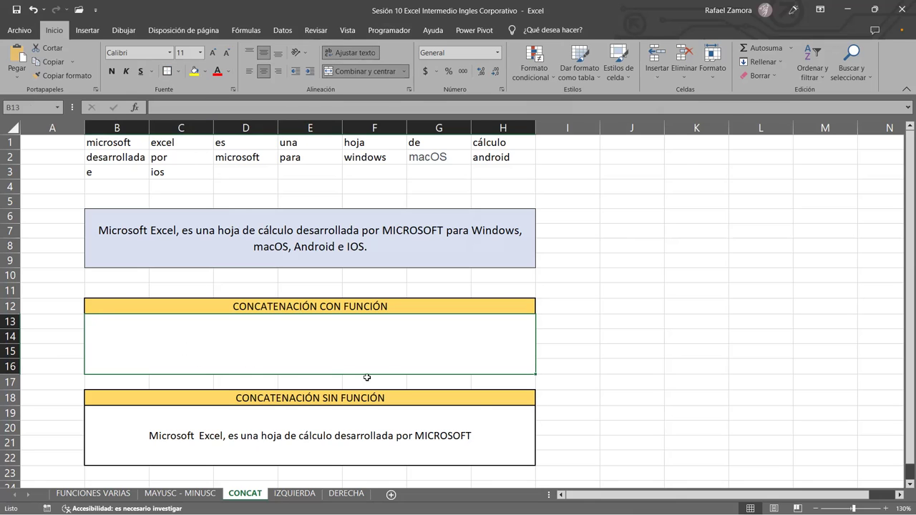
click(477, 411)
Enter =FORMULATEXTO(B19) in J18 to display B19's formula, narrowing column I.
double_click(478, 412)
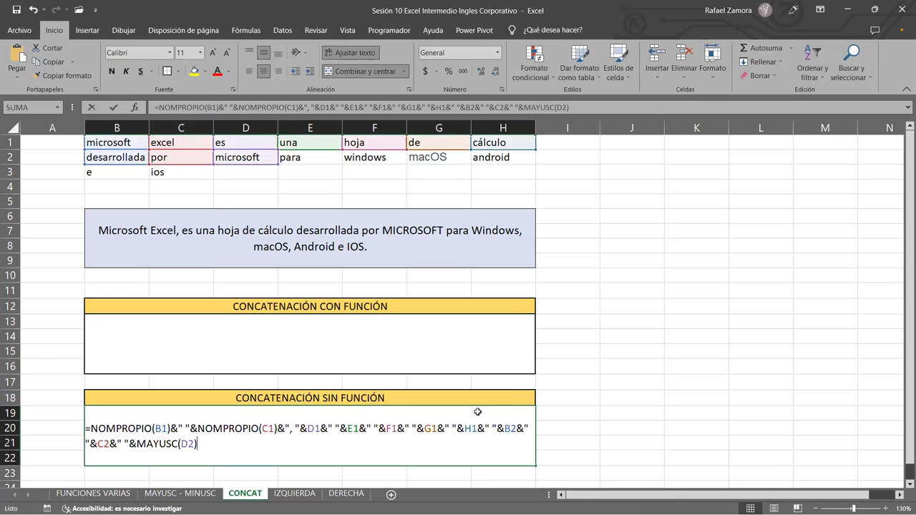
key(ctrl+Return)
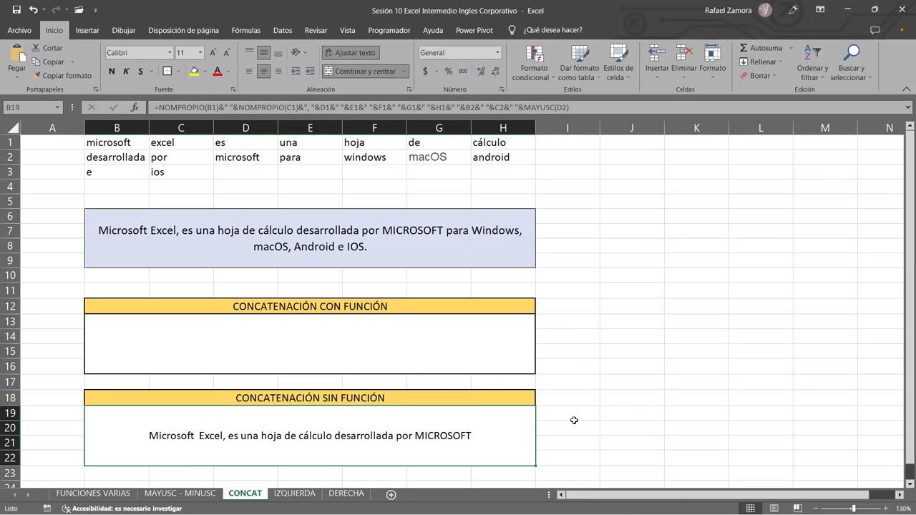
click(610, 400)
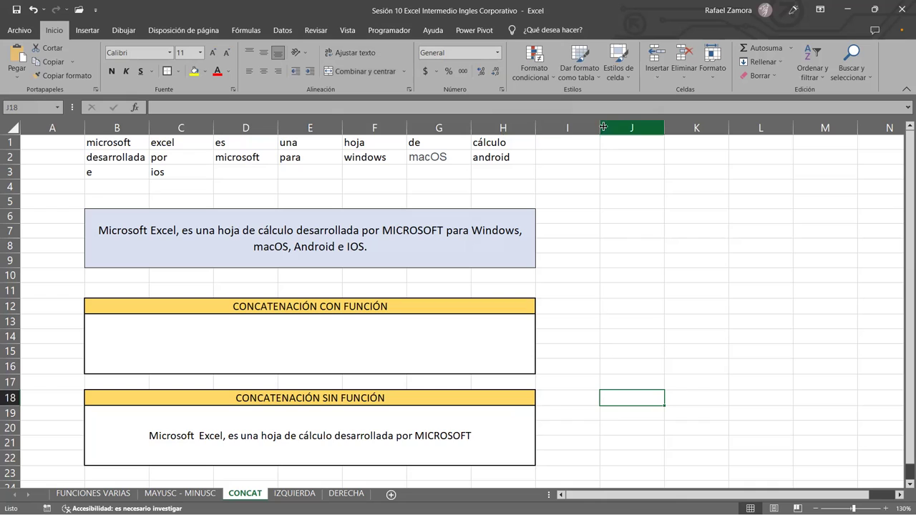
drag(599, 129, 574, 386)
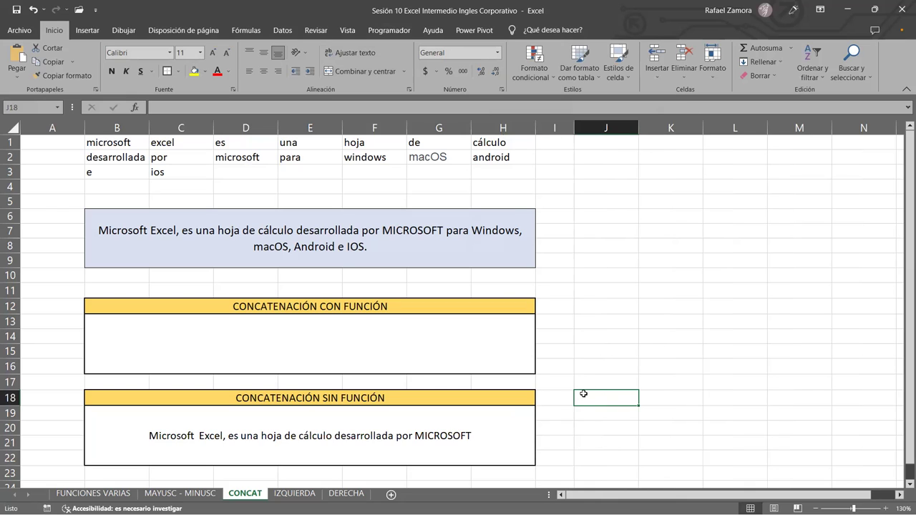
text(=)
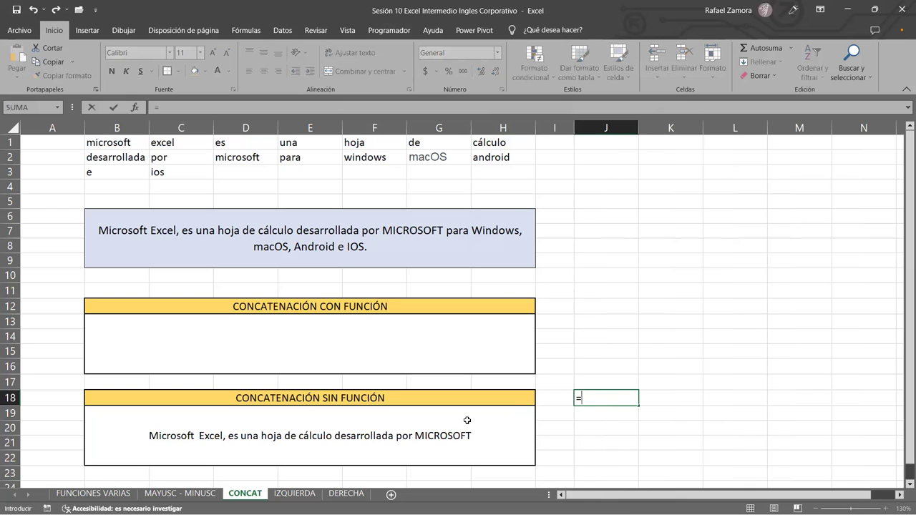
text(FORMULATEXTO()
click(439, 422)
key(Return)
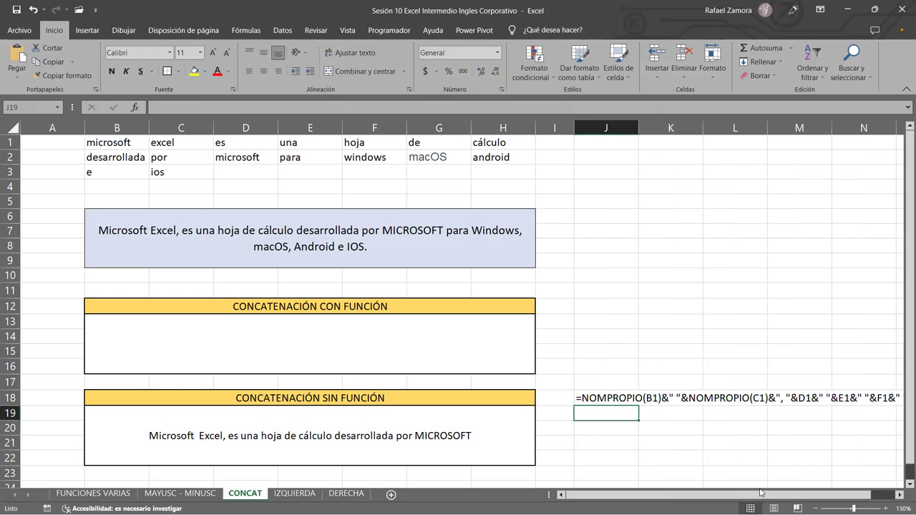
Narrow column A.
drag(751, 495, 706, 475)
drag(86, 129, 38, 129)
click(377, 336)
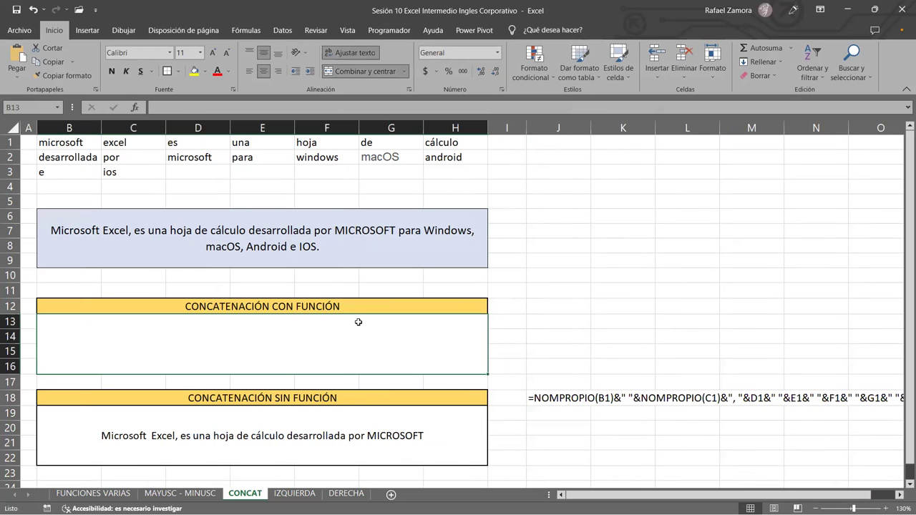
Start B13's CONCAT formula with NOMPROPIO(B1) and NOMPROPIO(C1) separated by spaces.
text(=)
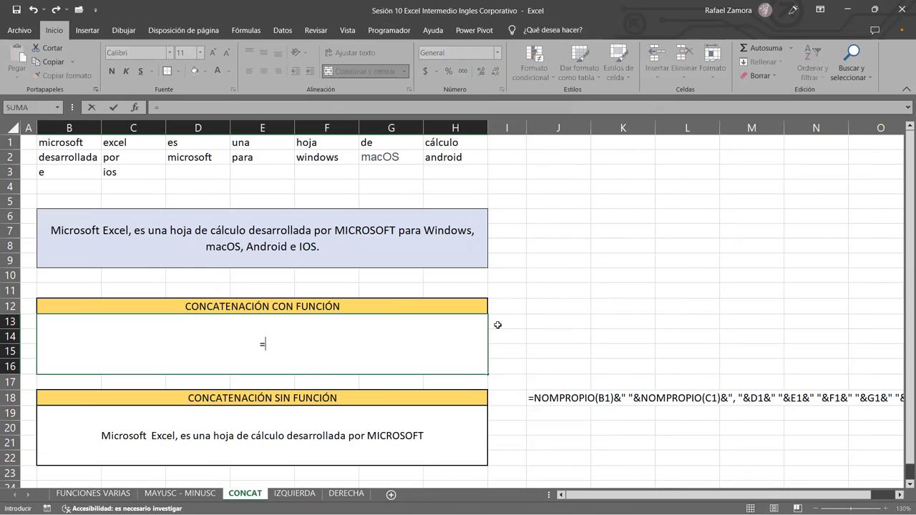
text(conca)
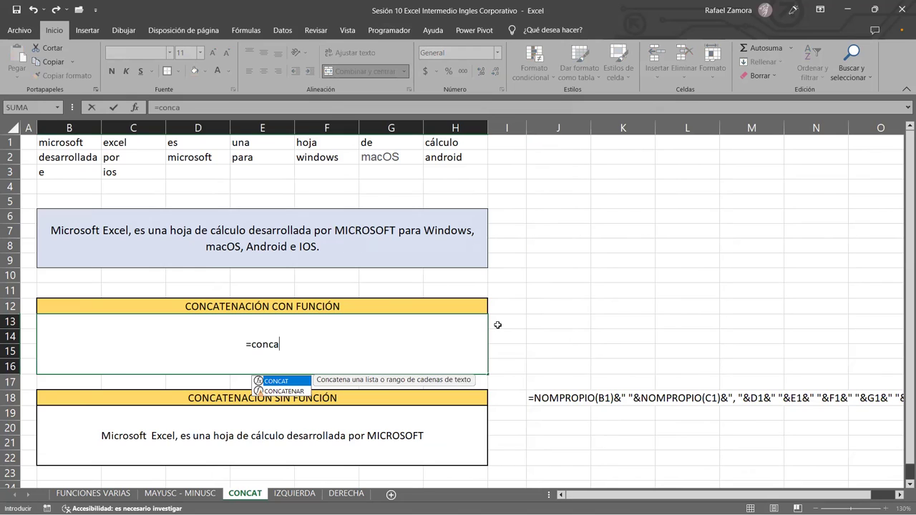
key(Tab)
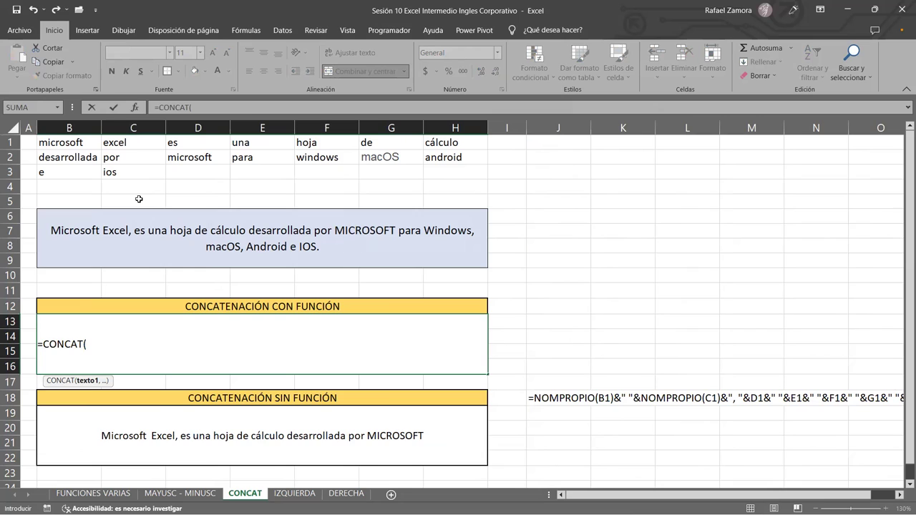
text(nom)
key(Tab)
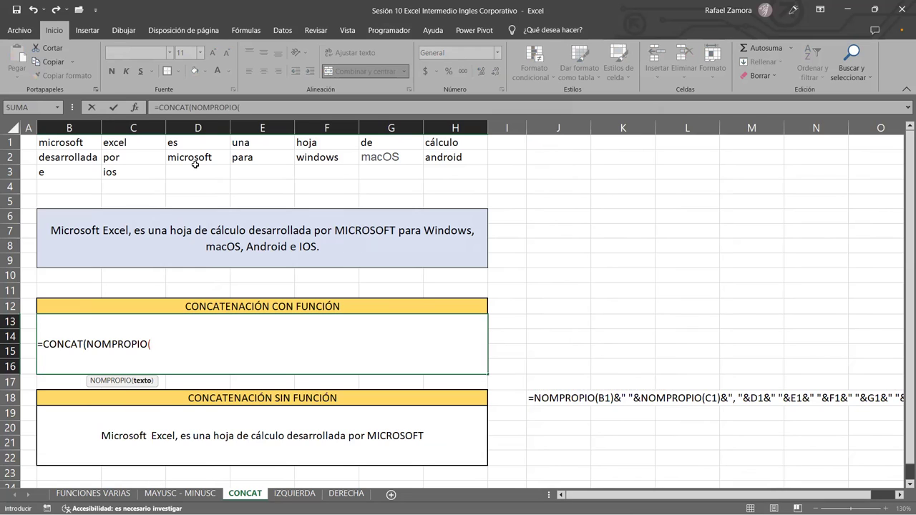
click(63, 143)
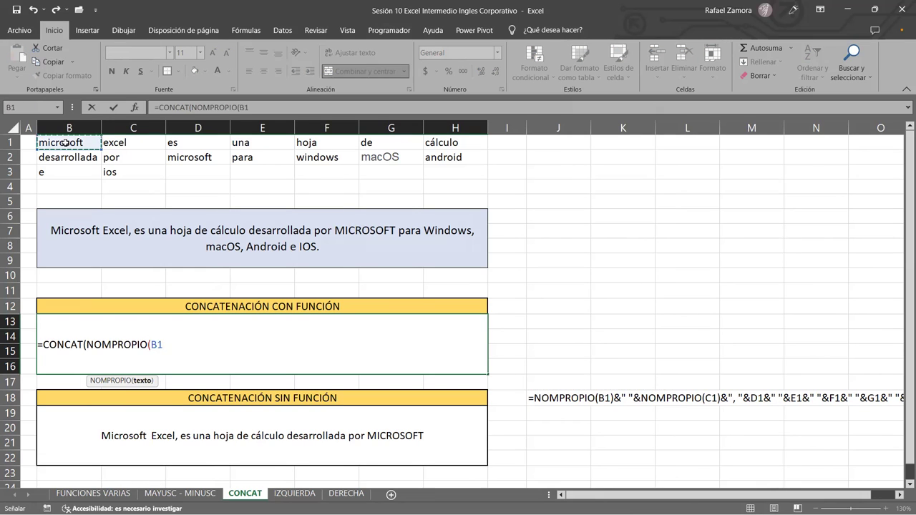
text(()
key(BackSpace)
text())
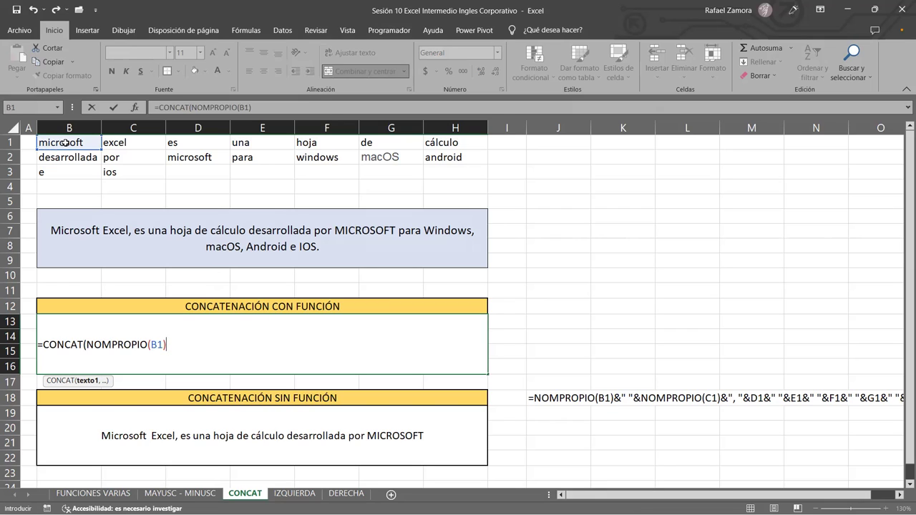
text(,)
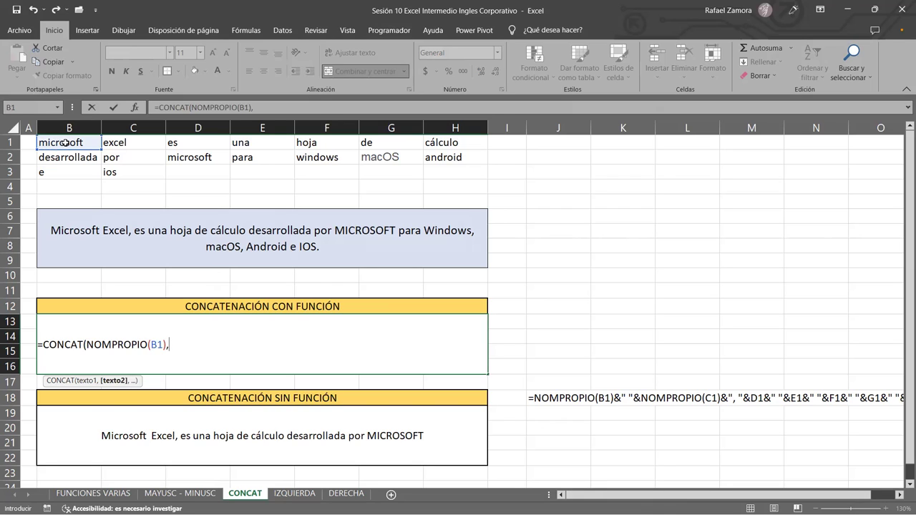
text(" ")
text(,)
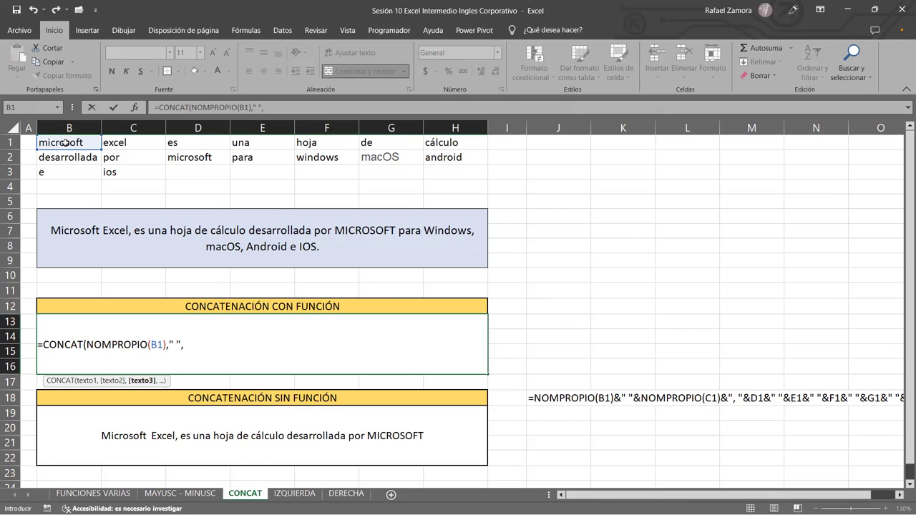
text(nom)
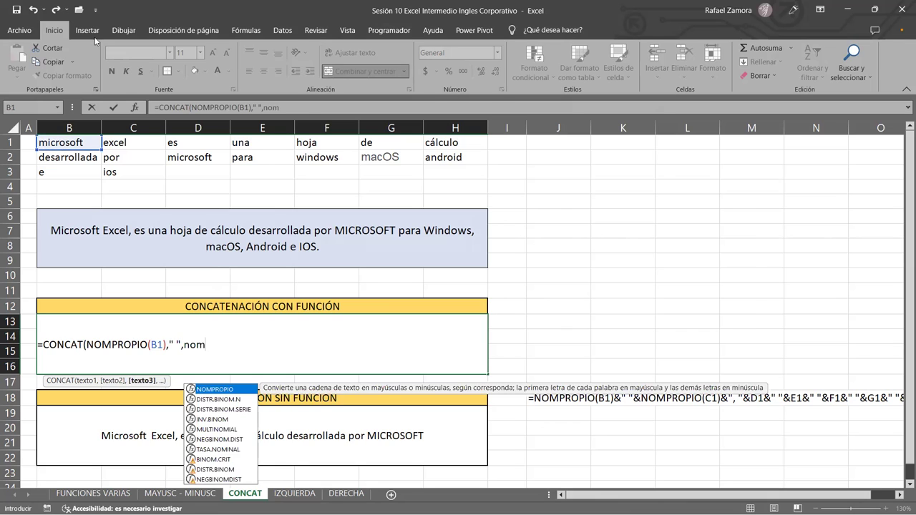
key(Tab)
click(119, 144)
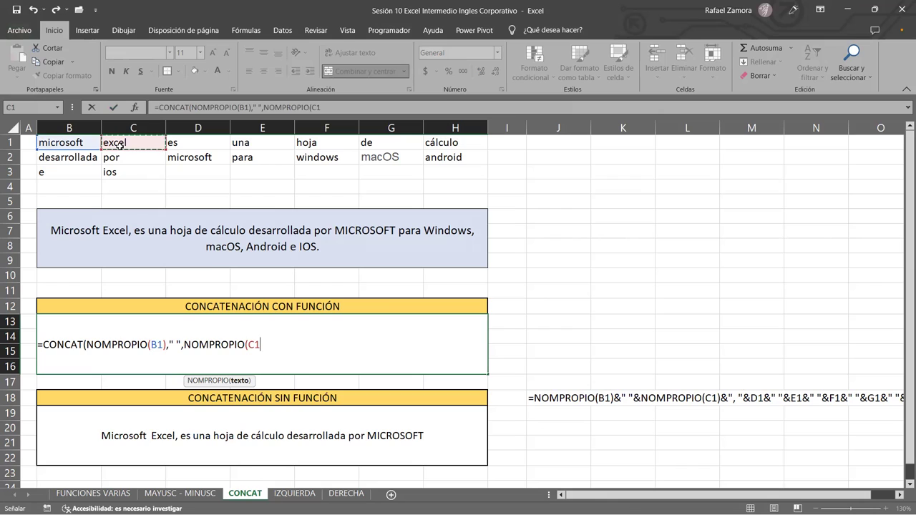
text())
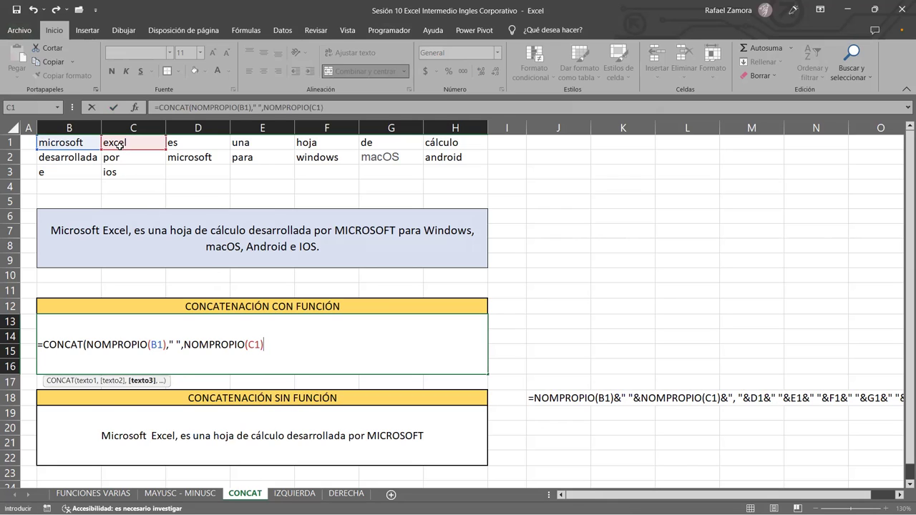
text(," ")
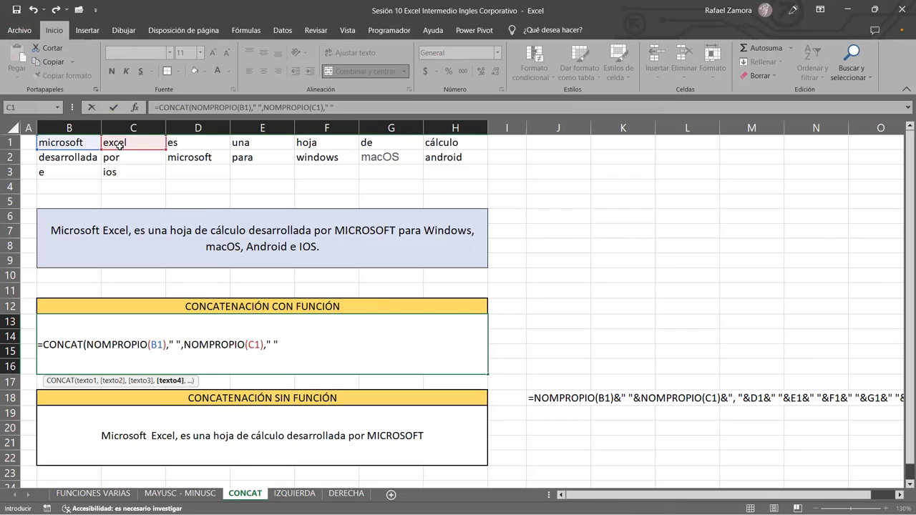
text(,)
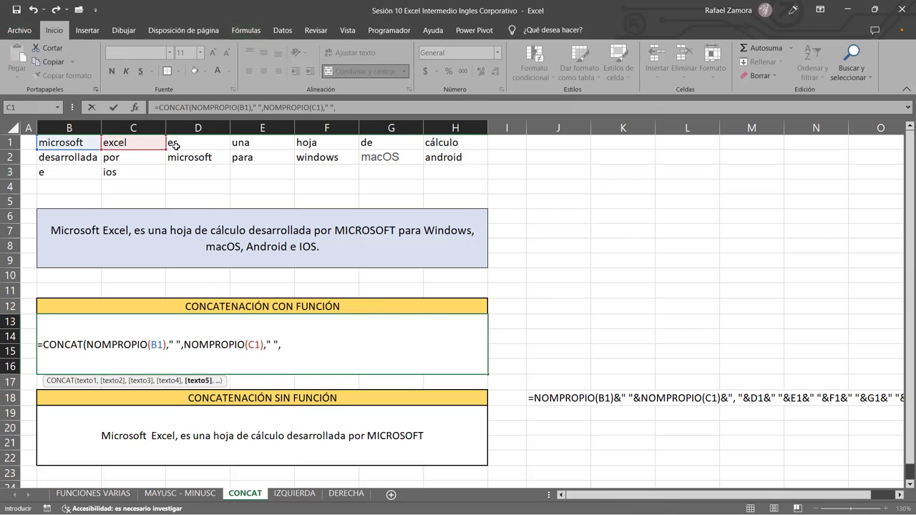
Append D1 through H1, B2, C2 and MAYUSC(D2) with spaces, and commit the formula.
click(174, 146)
text(, )
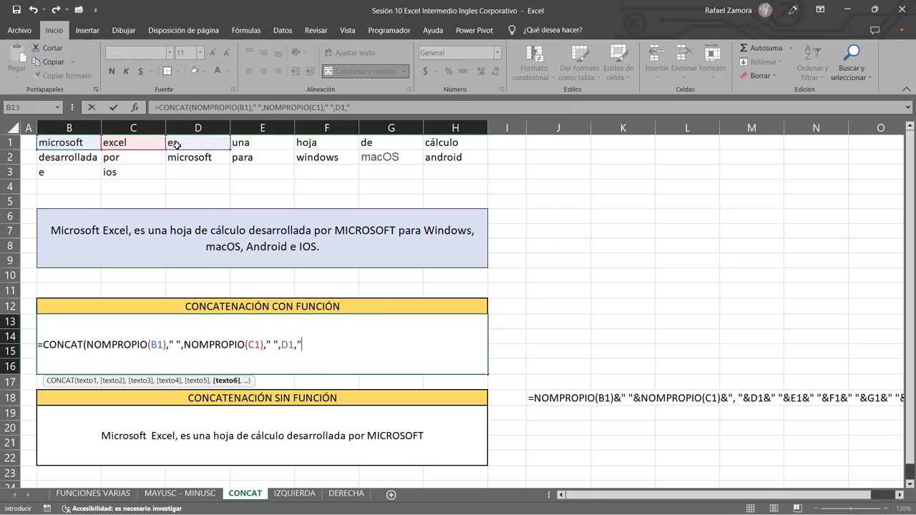
text( ")
text(,)
click(286, 145)
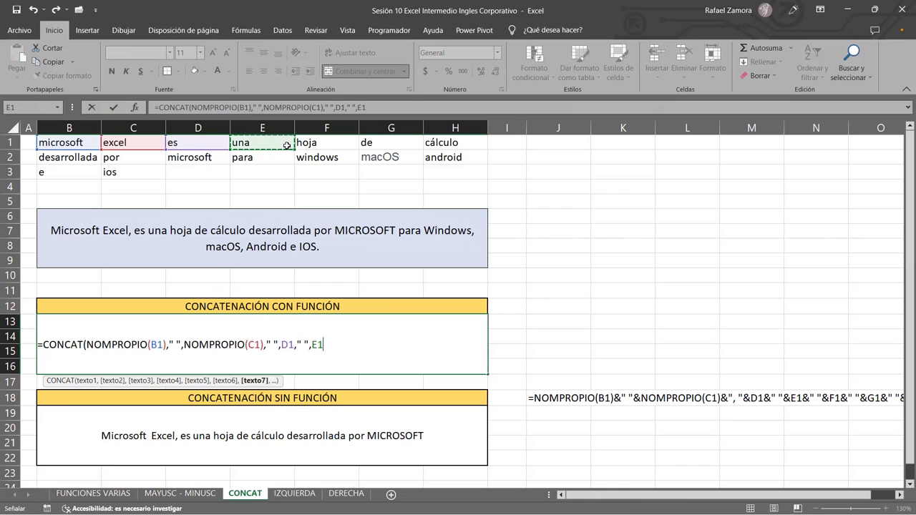
text(," ",)
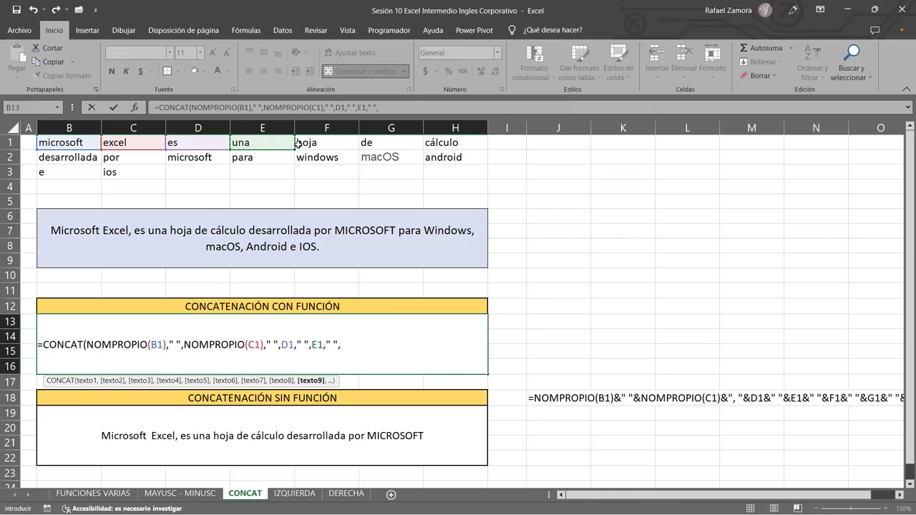
click(298, 144)
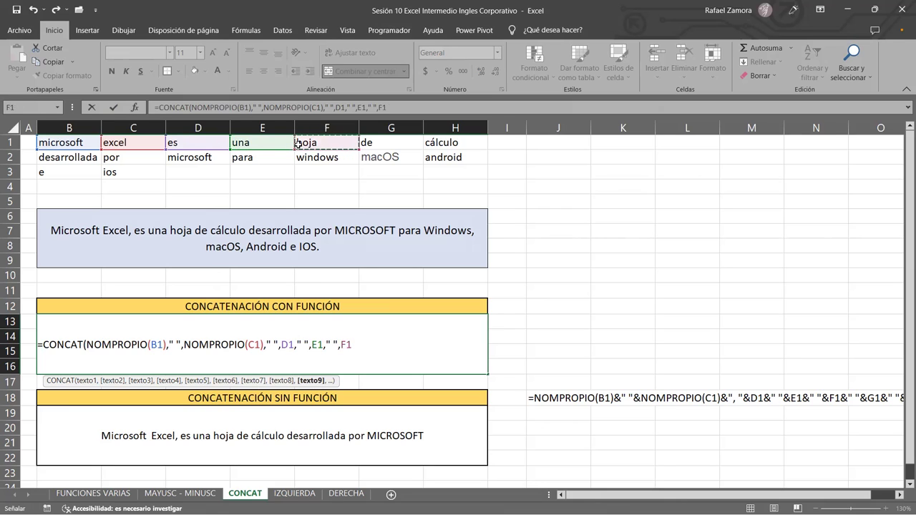
text(," ")
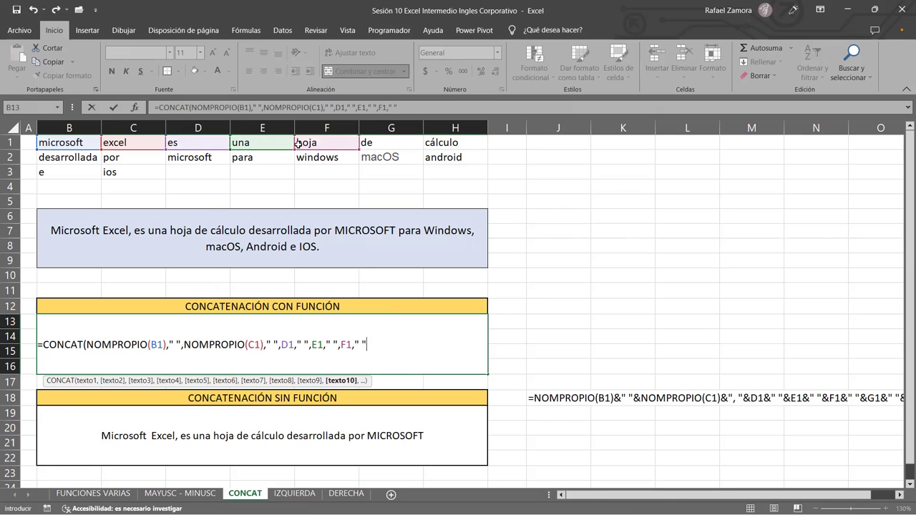
text(,)
click(399, 142)
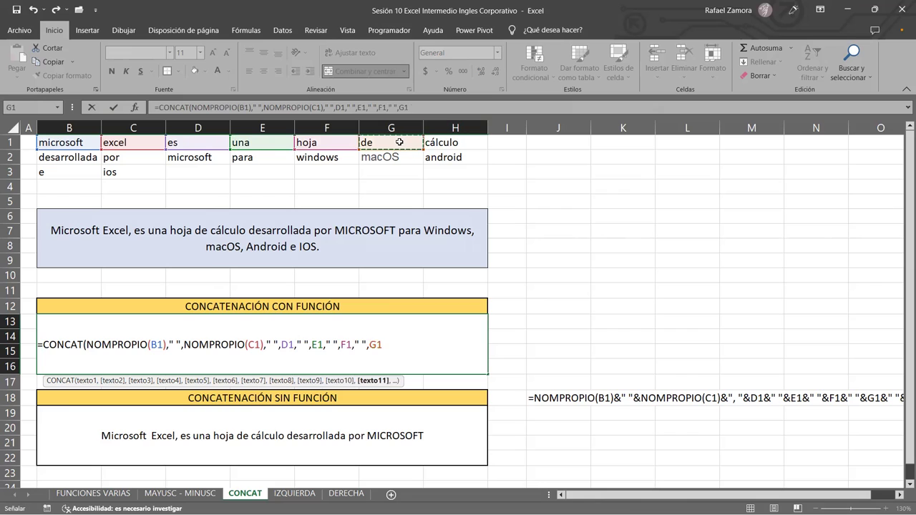
text(," ",)
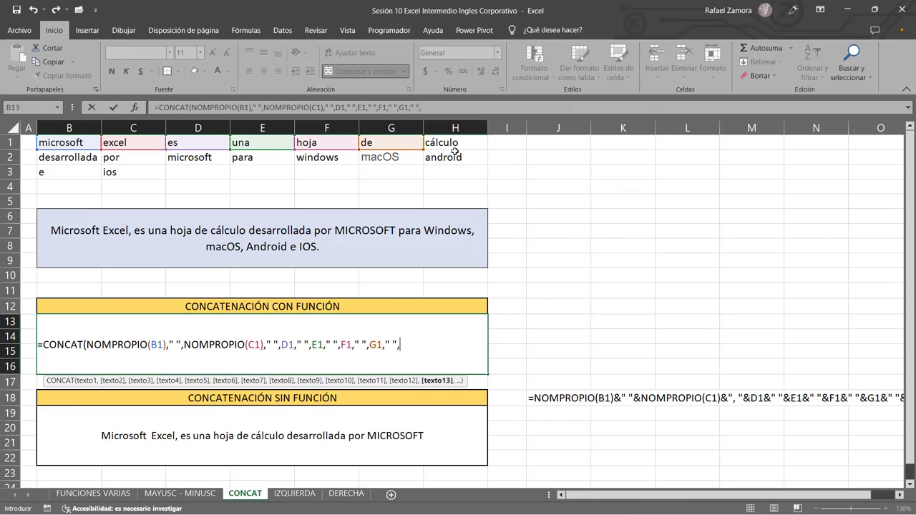
click(453, 145)
text(," ")
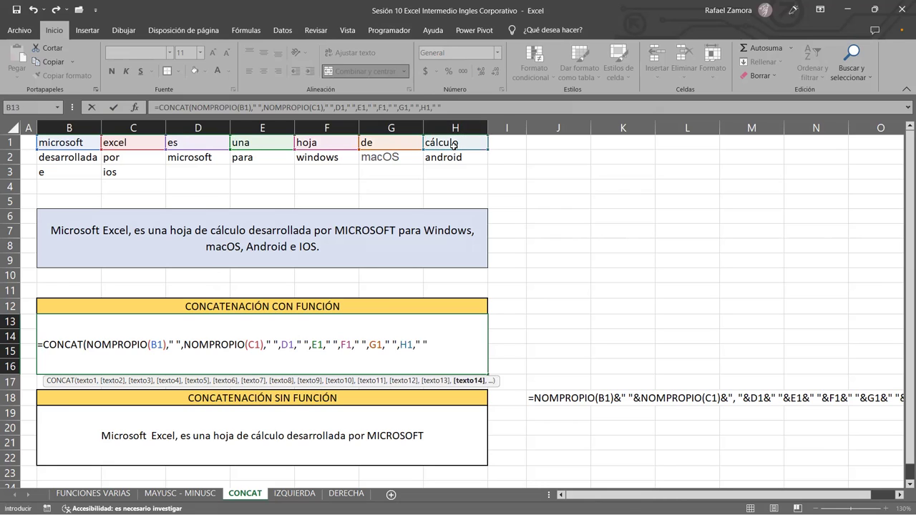
text(,)
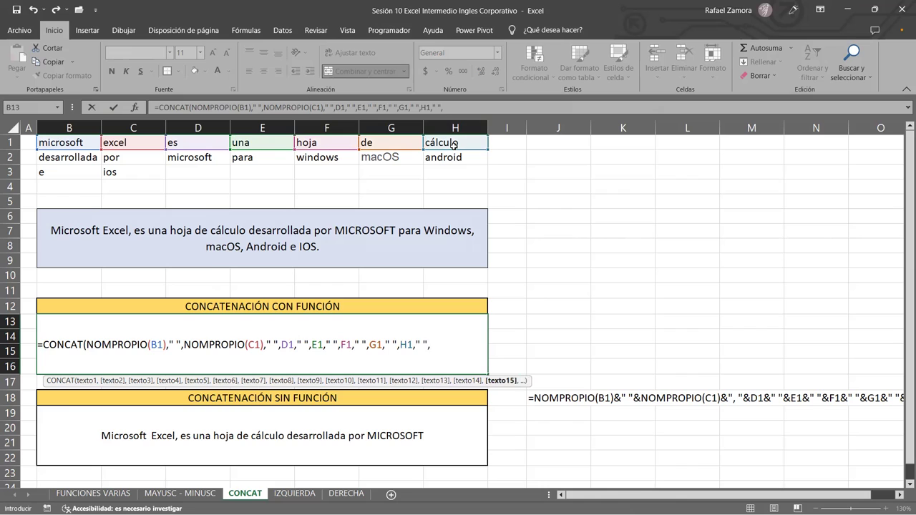
click(60, 159)
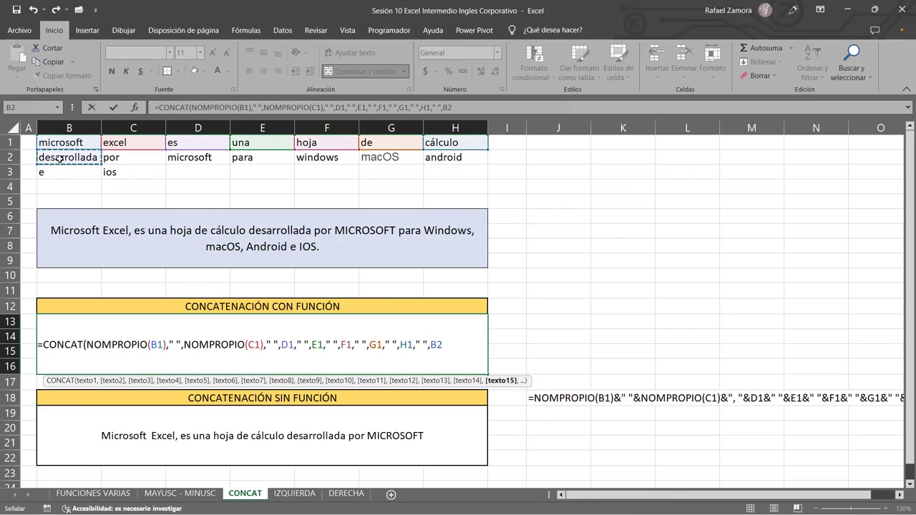
text(," ",)
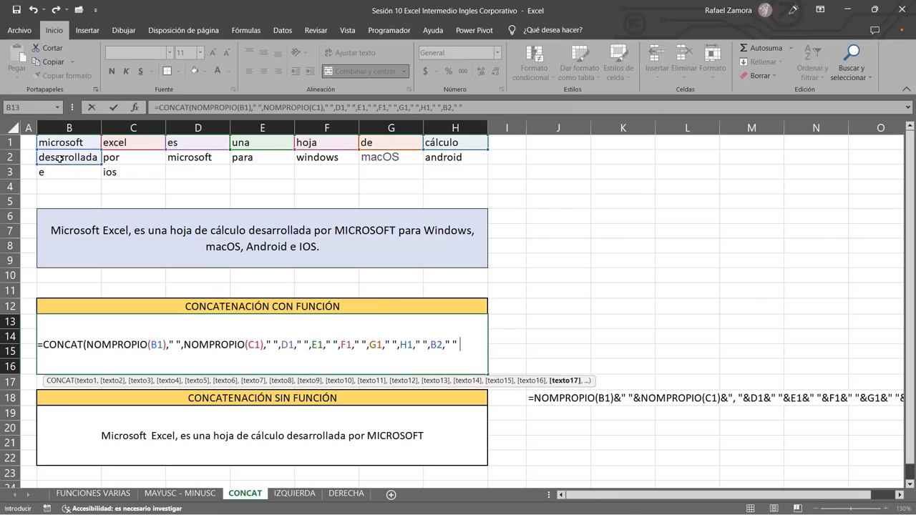
click(140, 157)
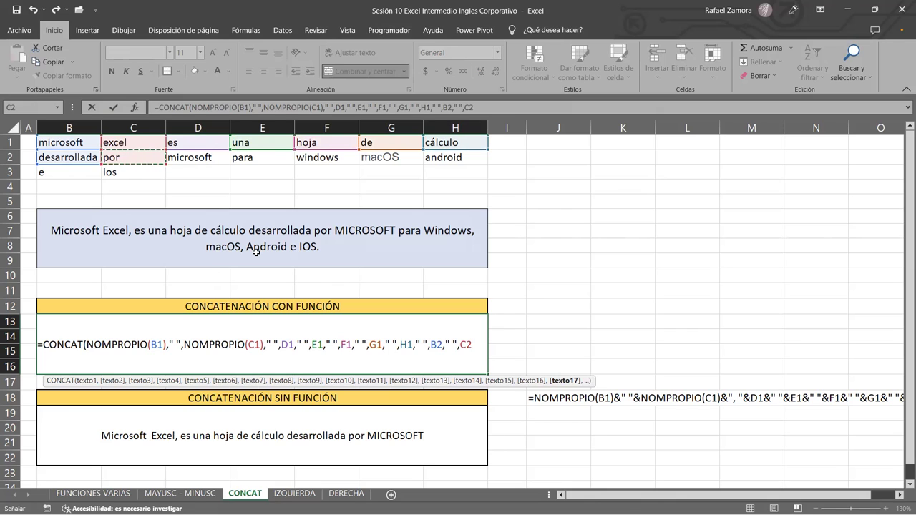
text(," ",)
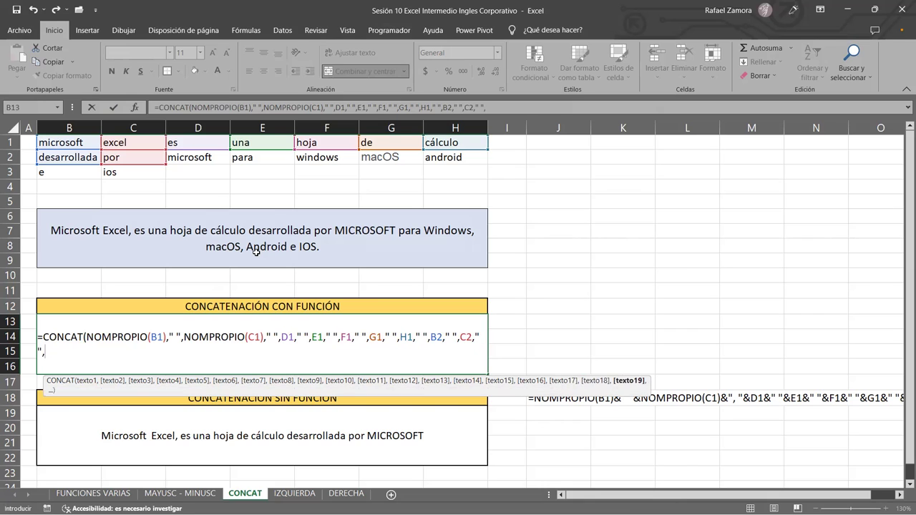
text(MAYUSC()
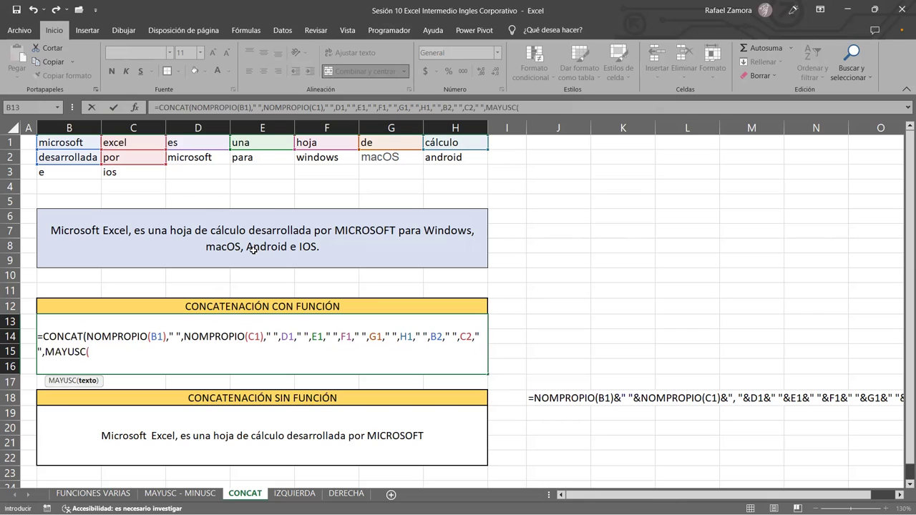
click(199, 157)
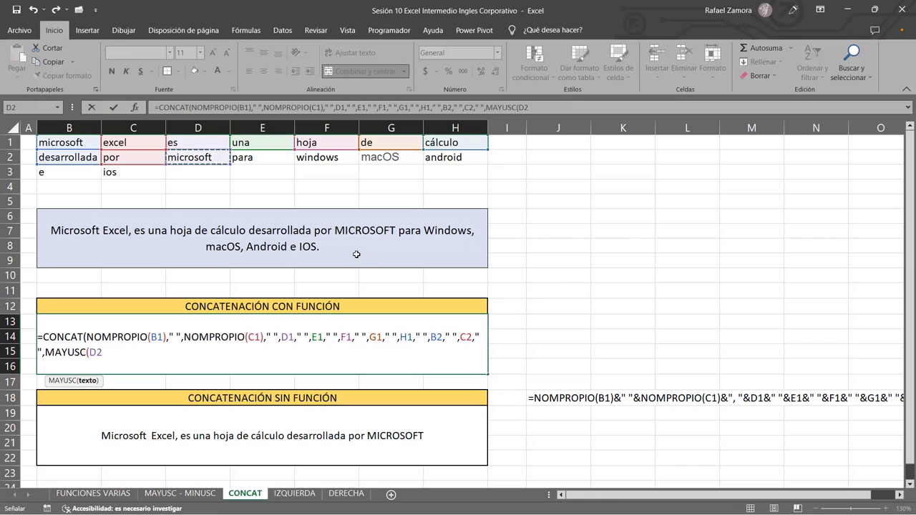
text())
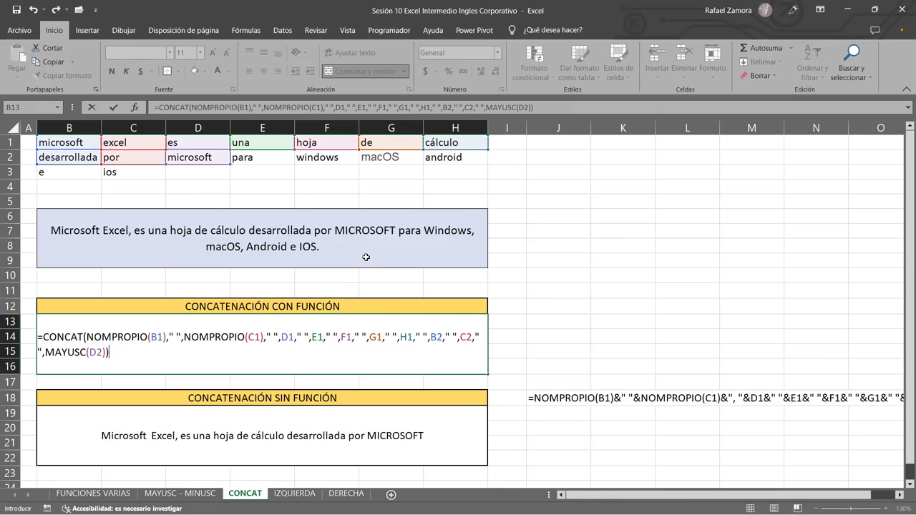
key(Return)
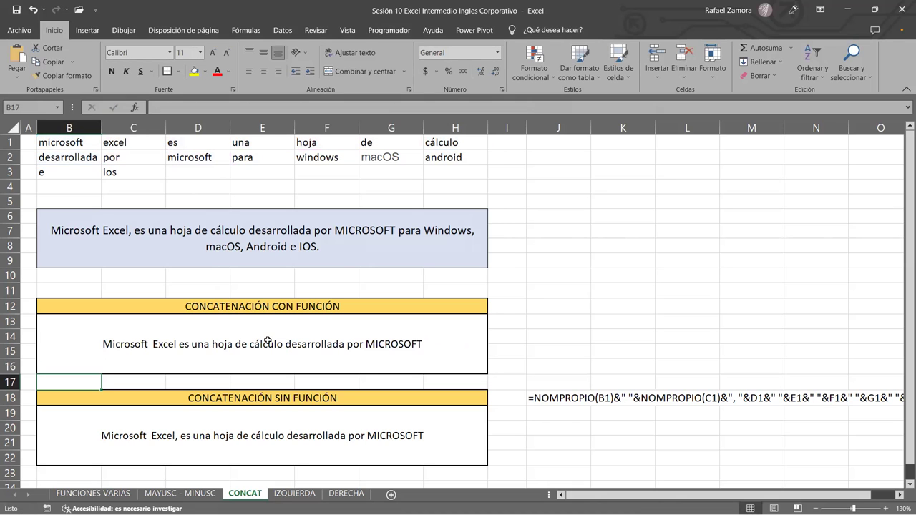
click(290, 345)
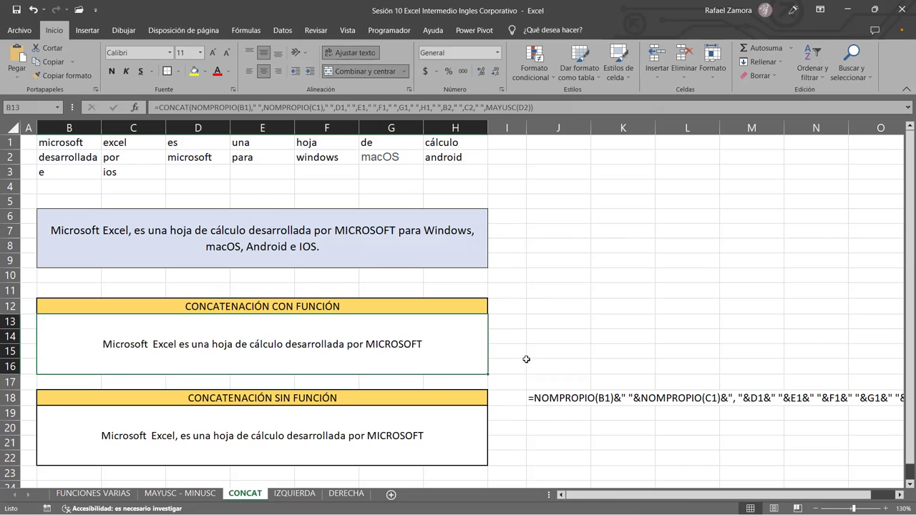
click(585, 394)
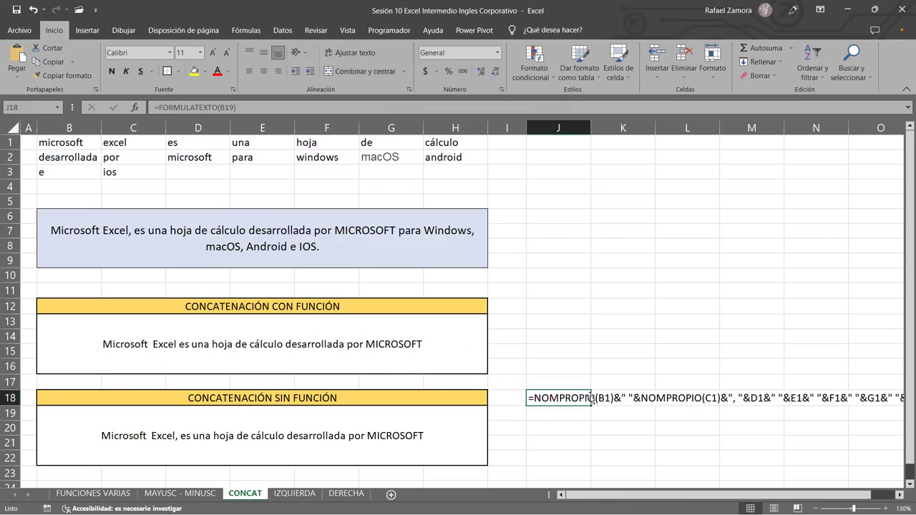
mouse_move(591, 405)
mouse_down()
mouse_move(577, 328)
mouse_move(575, 337)
mouse_up()
click(565, 363)
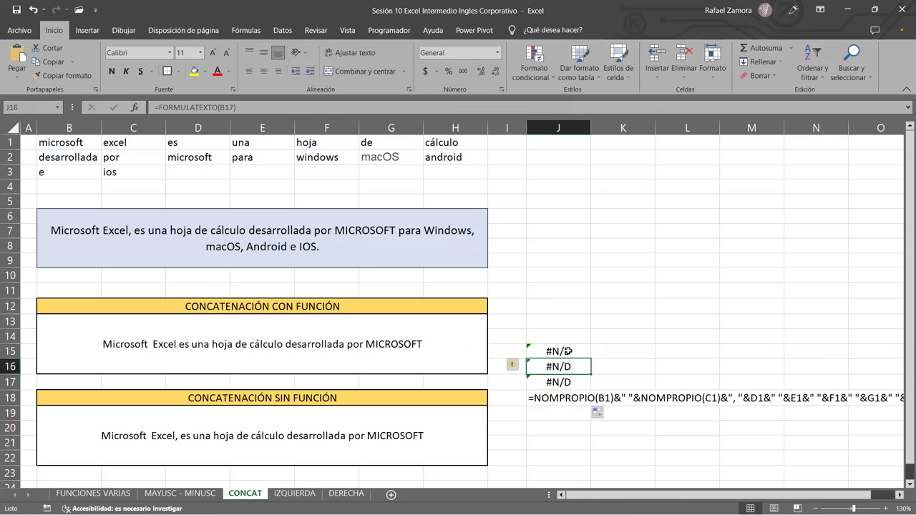
click(569, 351)
drag(591, 356, 580, 315)
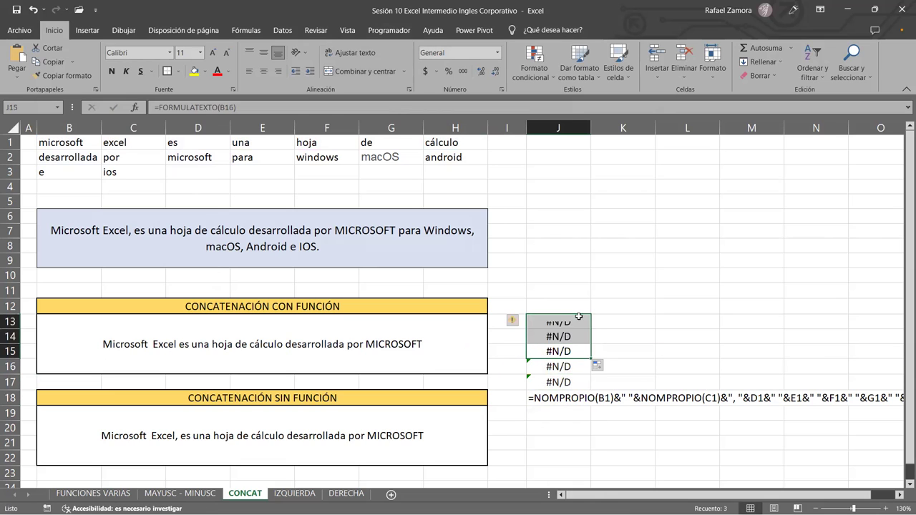
click(586, 320)
mouse_move(590, 328)
mouse_down()
mouse_move(583, 299)
mouse_move(552, 379)
mouse_up()
key(Delete)
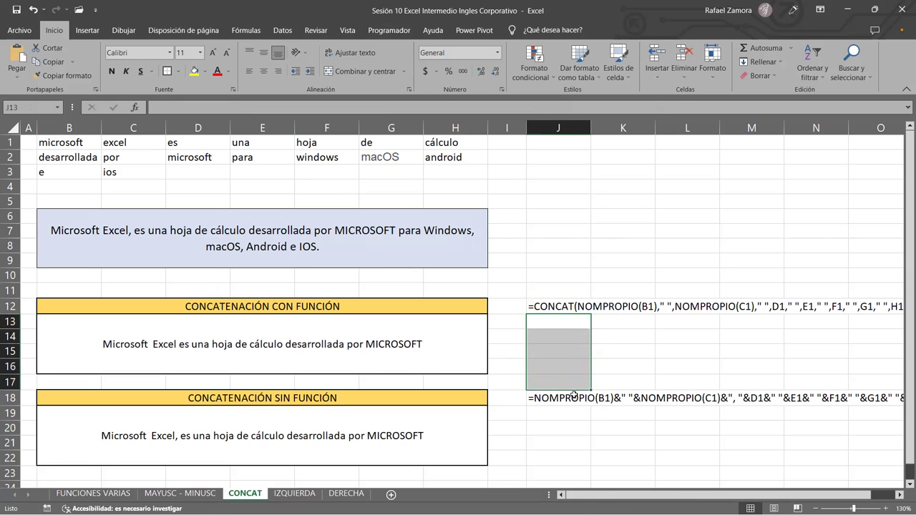
drag(670, 496, 782, 496)
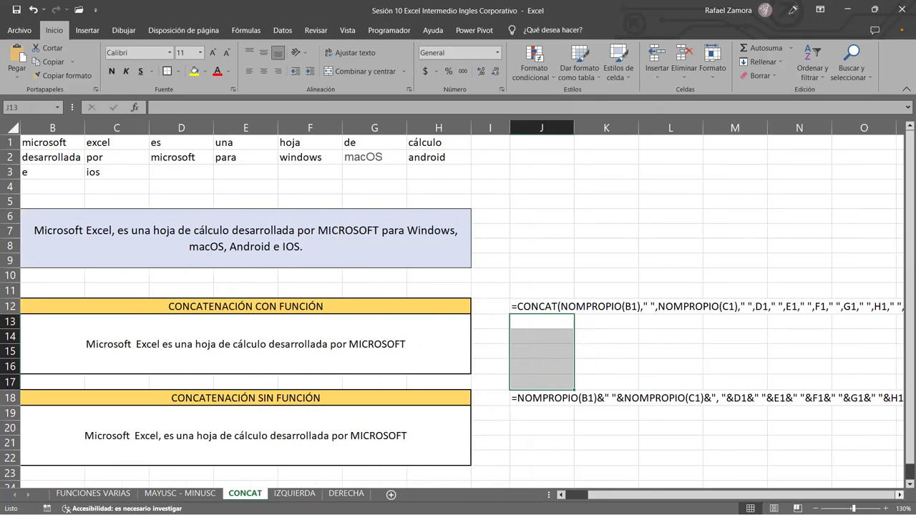
scroll(614, 387, right, 5)
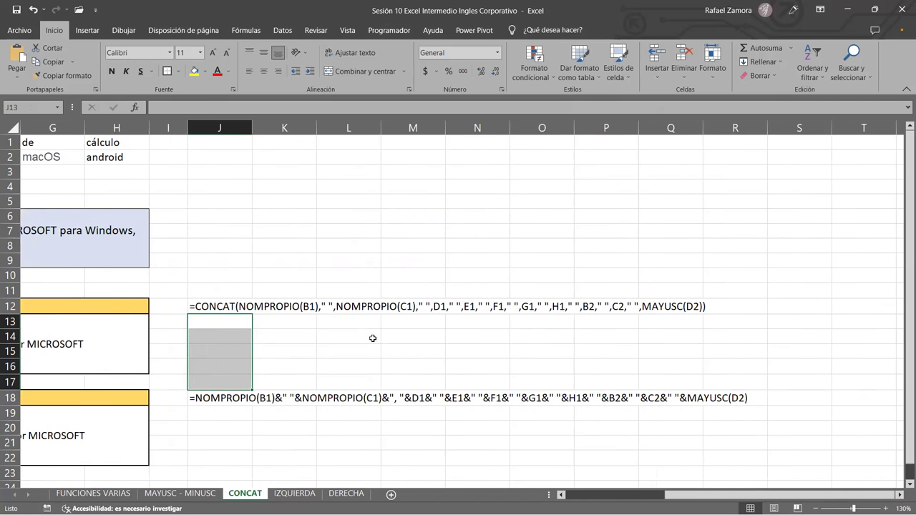
click(372, 338)
drag(742, 497, 630, 497)
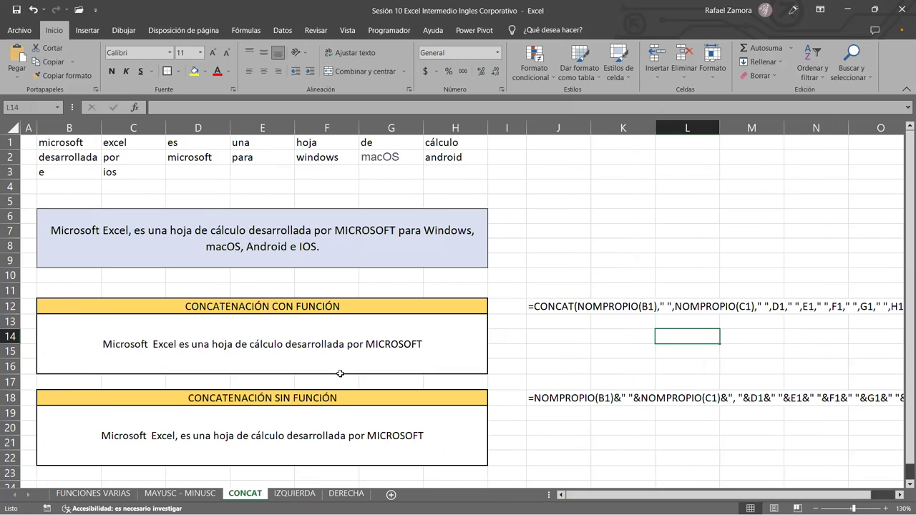
click(350, 354)
click(391, 426)
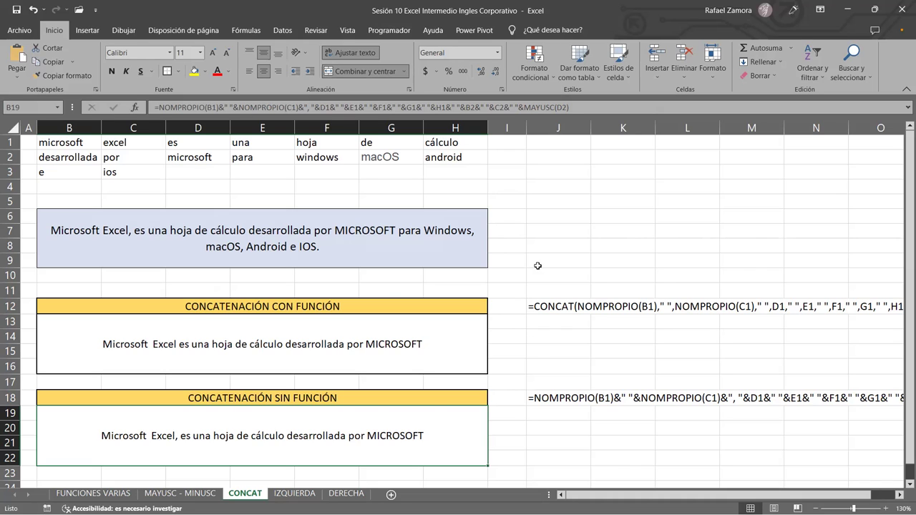
click(503, 273)
click(521, 348)
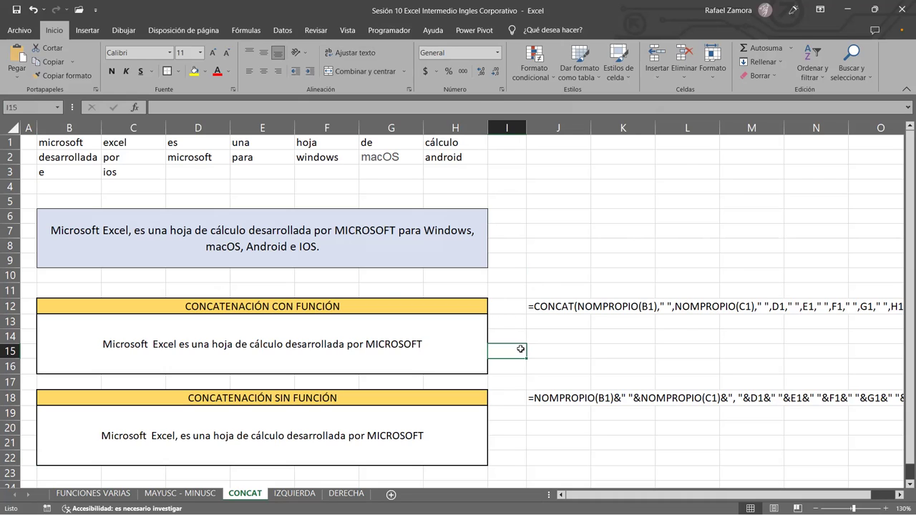
click(648, 335)
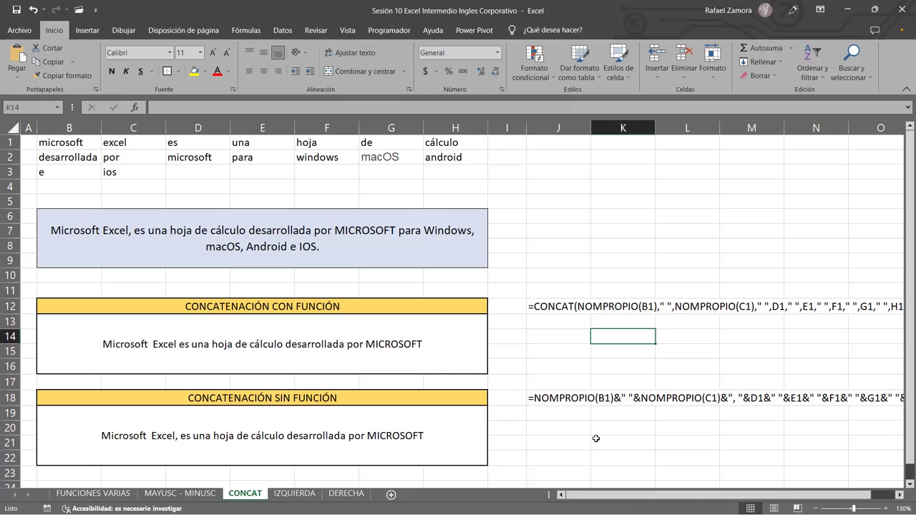
click(575, 420)
click(575, 289)
click(574, 308)
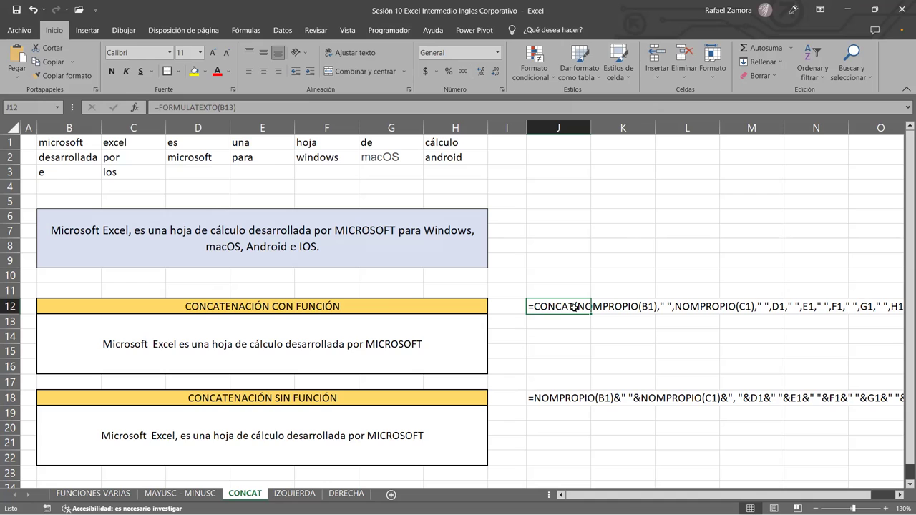
click(742, 235)
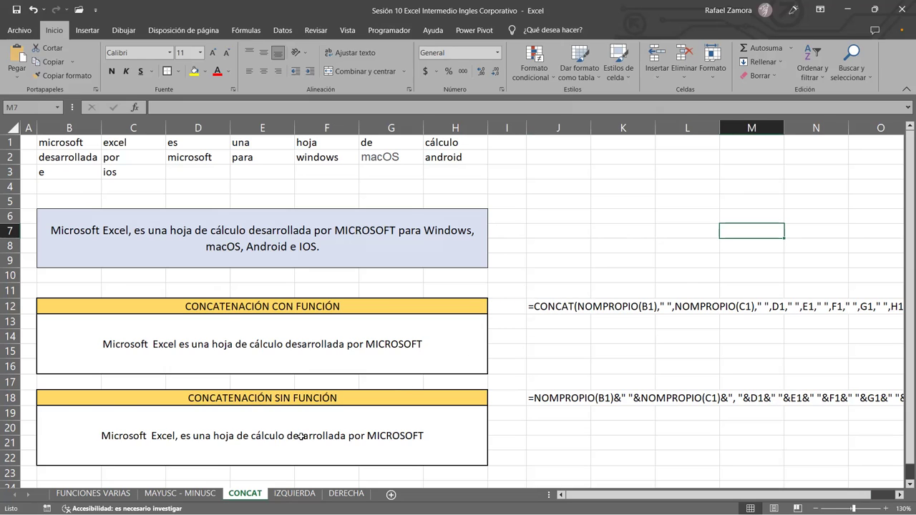
Switch to the IZQUIERDA sheet and select cell E5.
click(305, 497)
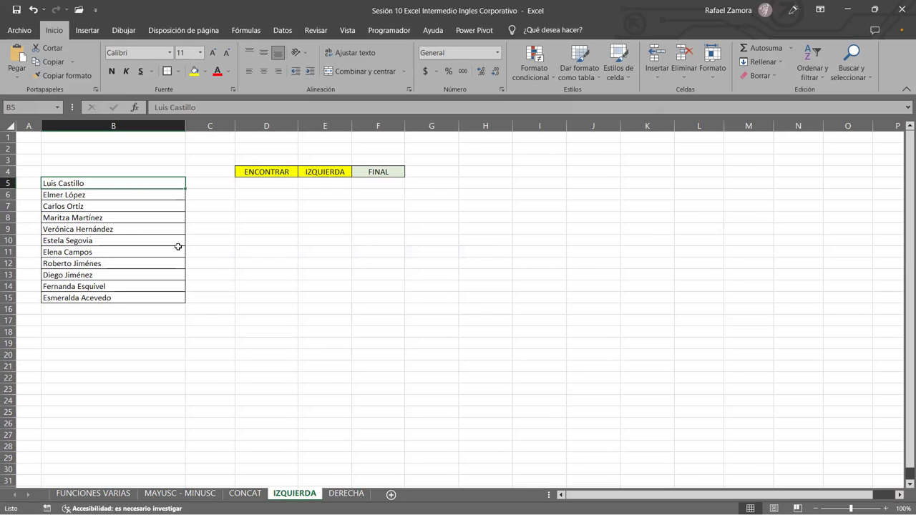
click(334, 192)
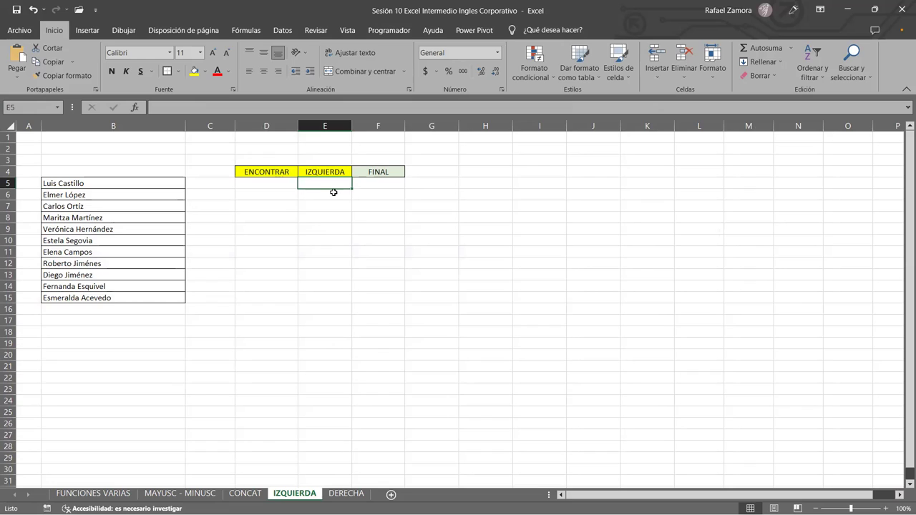
Enter =IZQUIERDA(B5,4) in E5 so it returns the first four letters, Luis.
text(=)
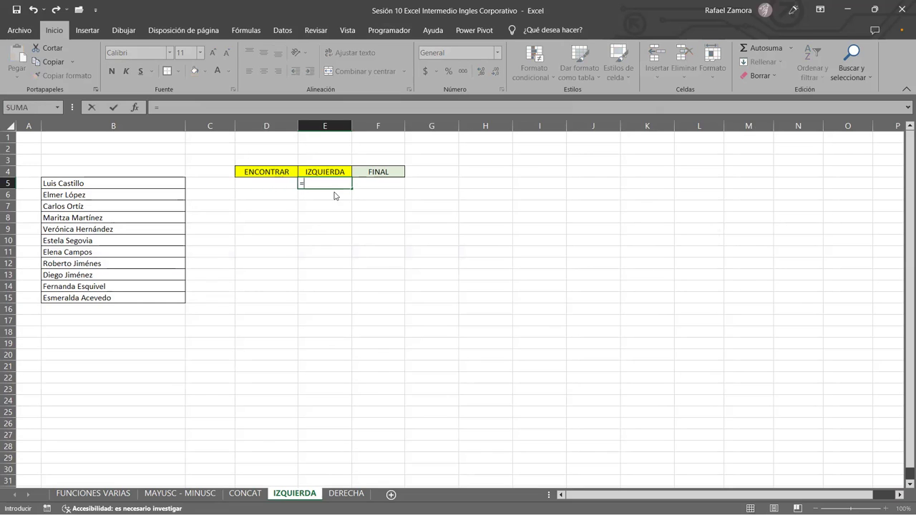
text(iz)
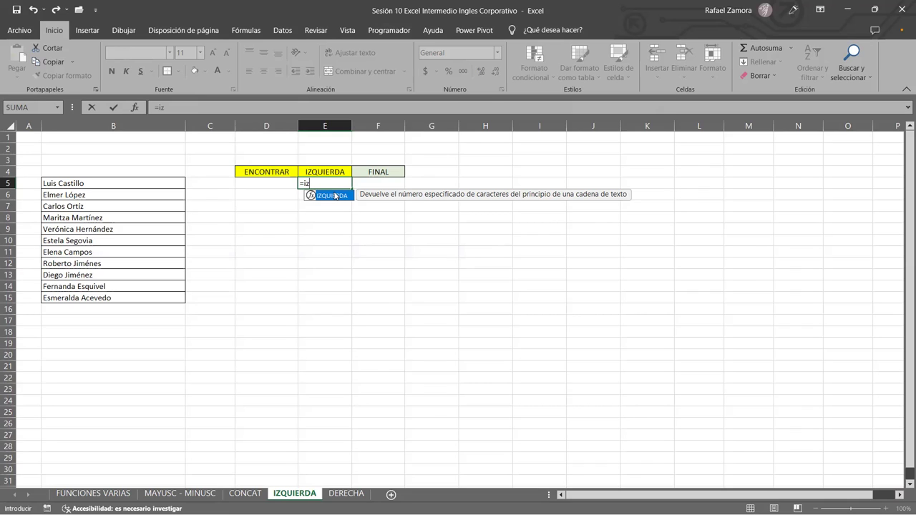
double_click(335, 195)
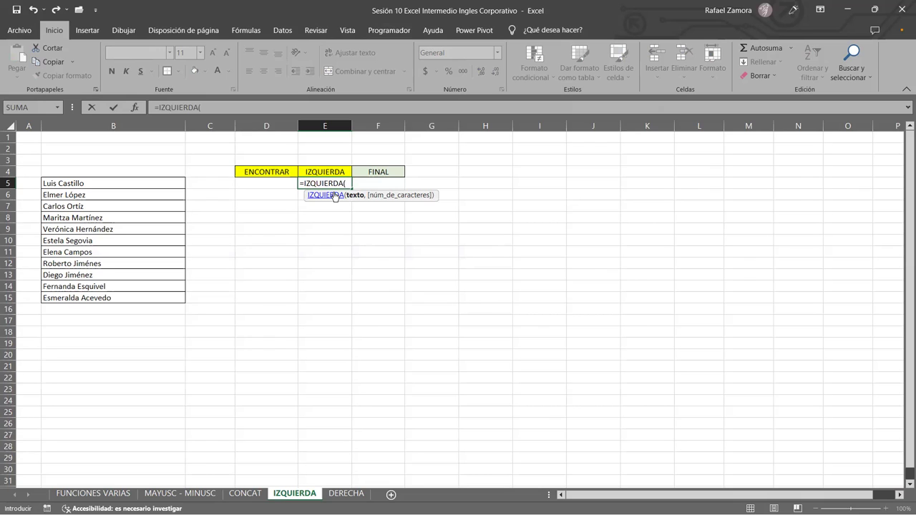
click(107, 183)
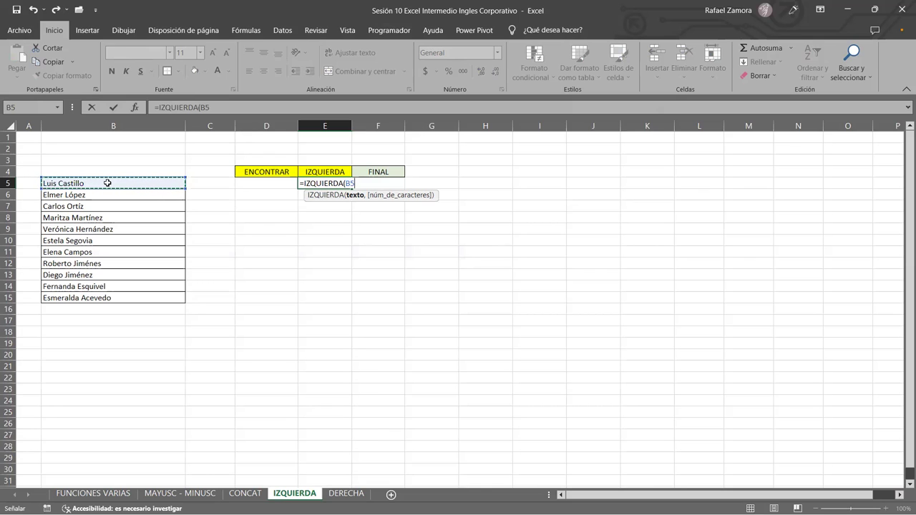
text(,)
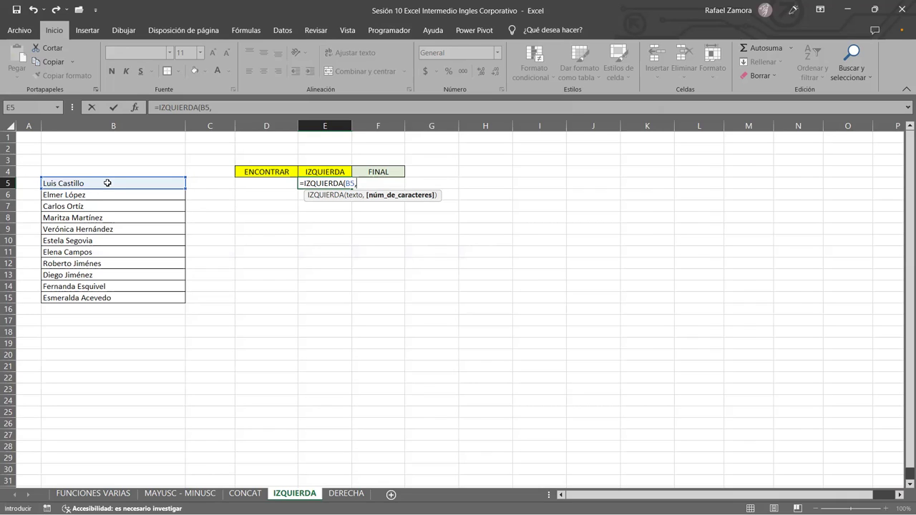
text(4)
text())
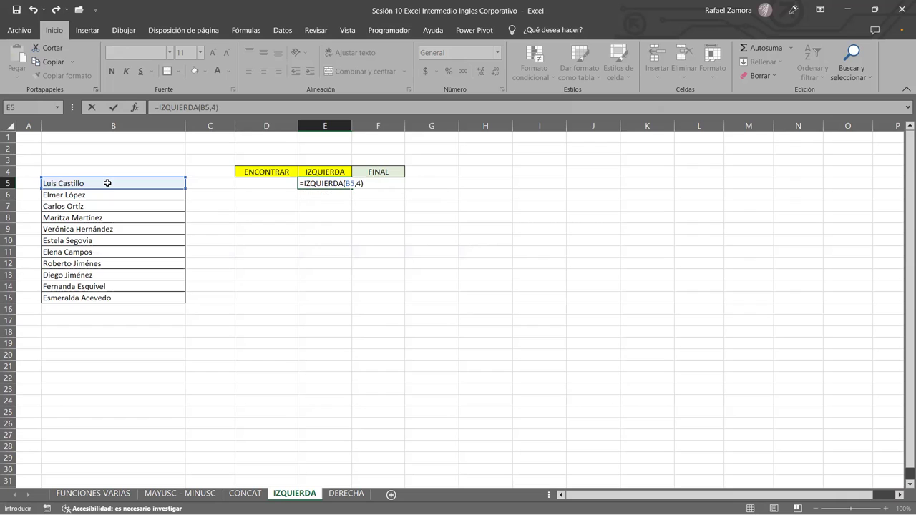
key(Return)
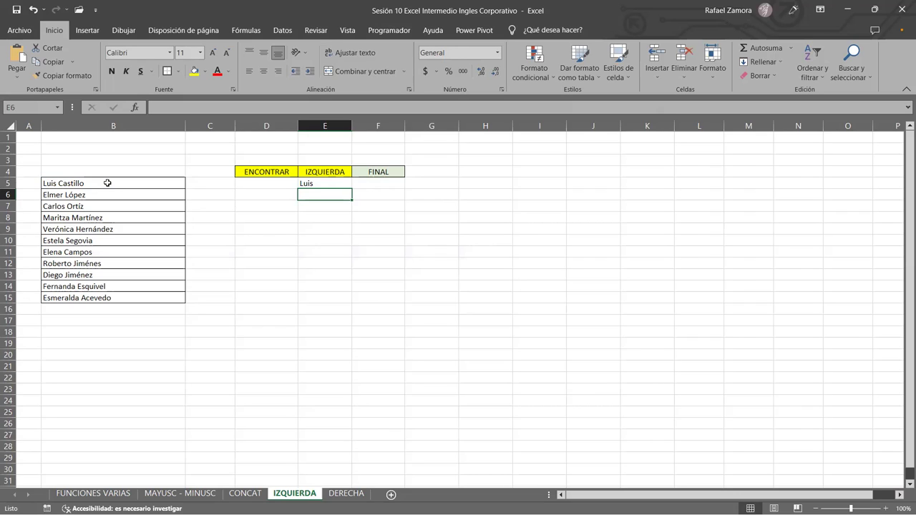
Fill the E5 formula down to E15 and check the copies in E7, E8, E9 and E15.
click(326, 184)
drag(352, 189, 350, 305)
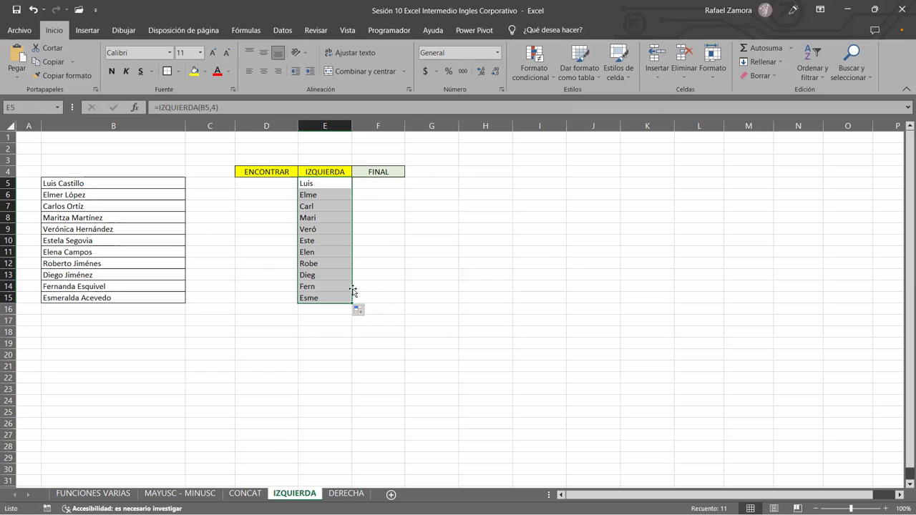
click(333, 185)
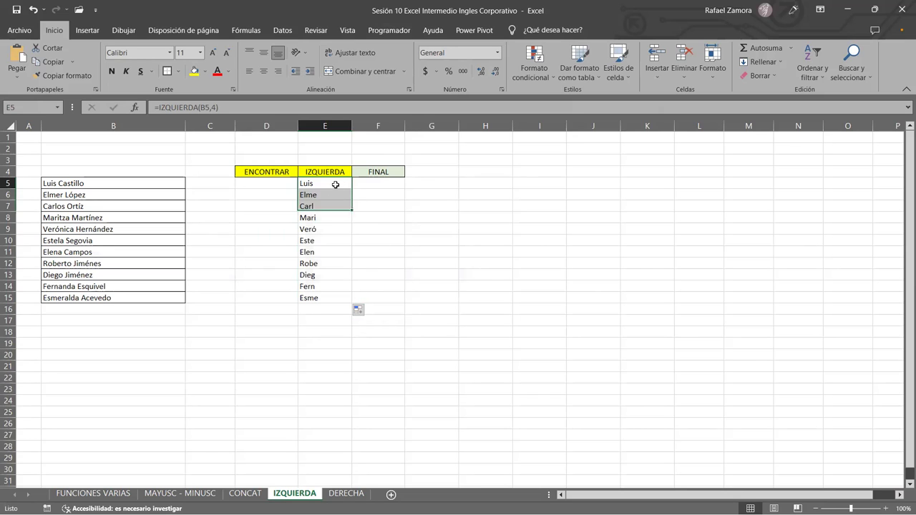
double_click(333, 185)
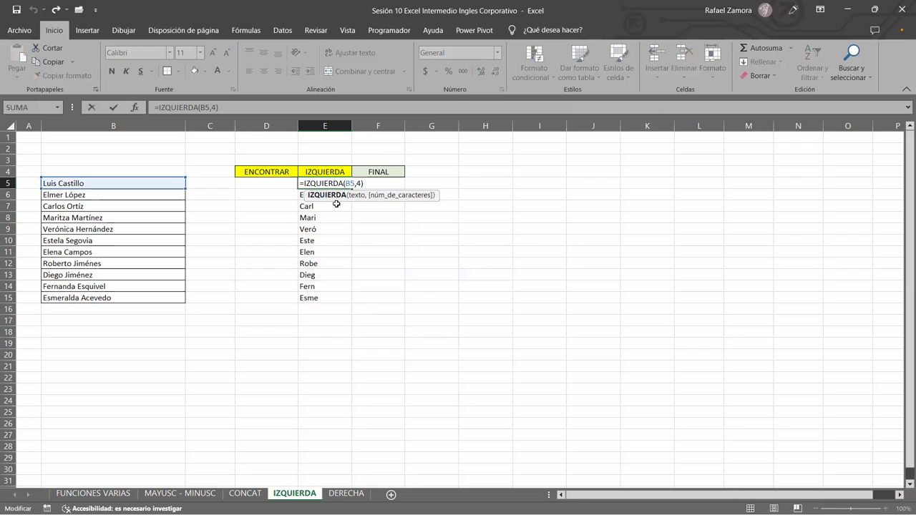
key(Return)
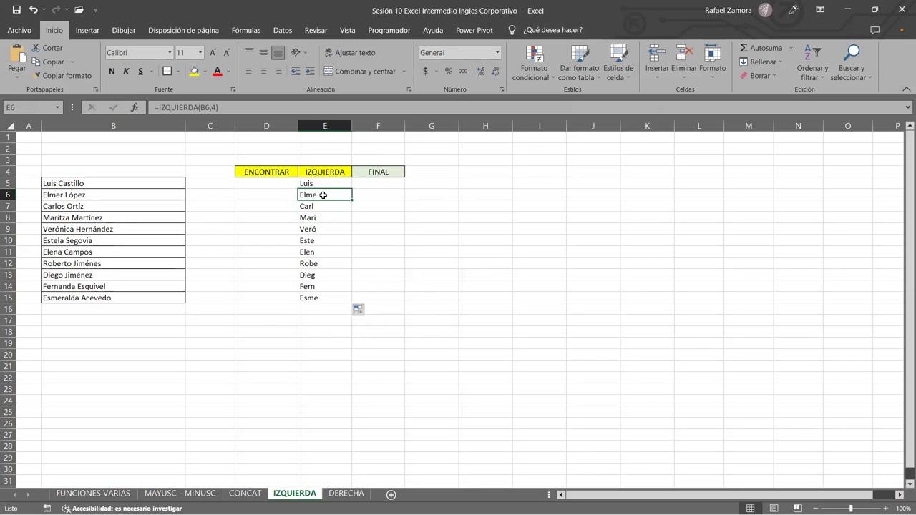
click(323, 206)
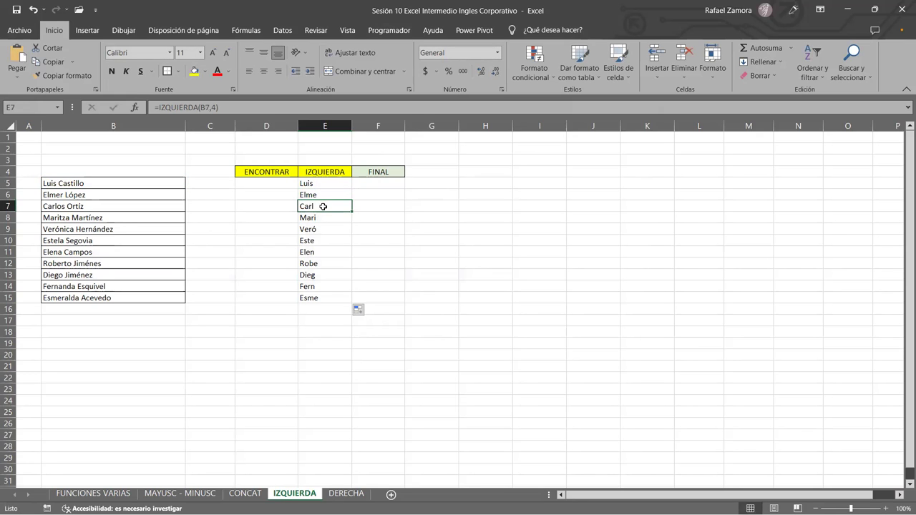
click(337, 220)
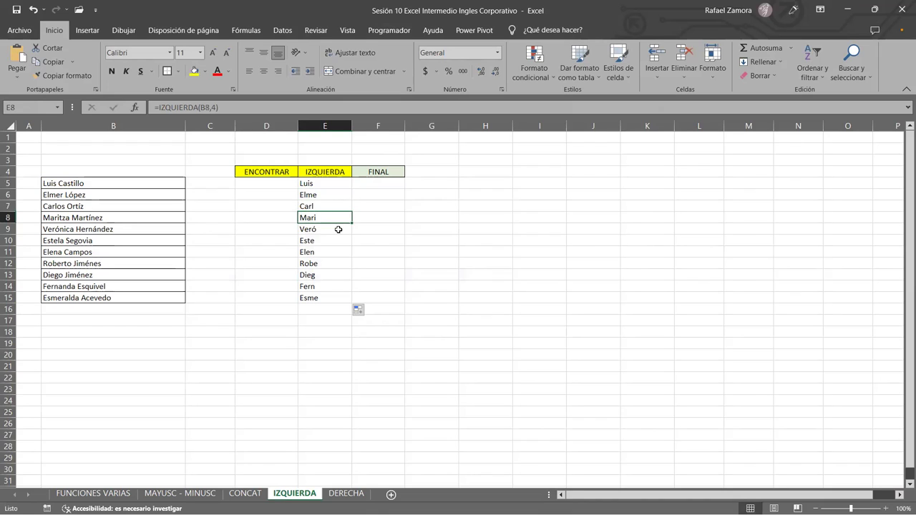
click(337, 230)
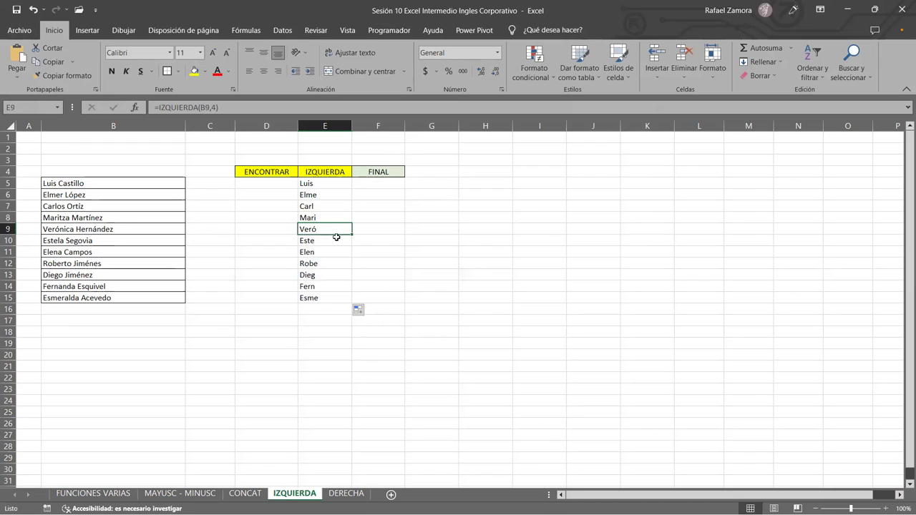
click(334, 296)
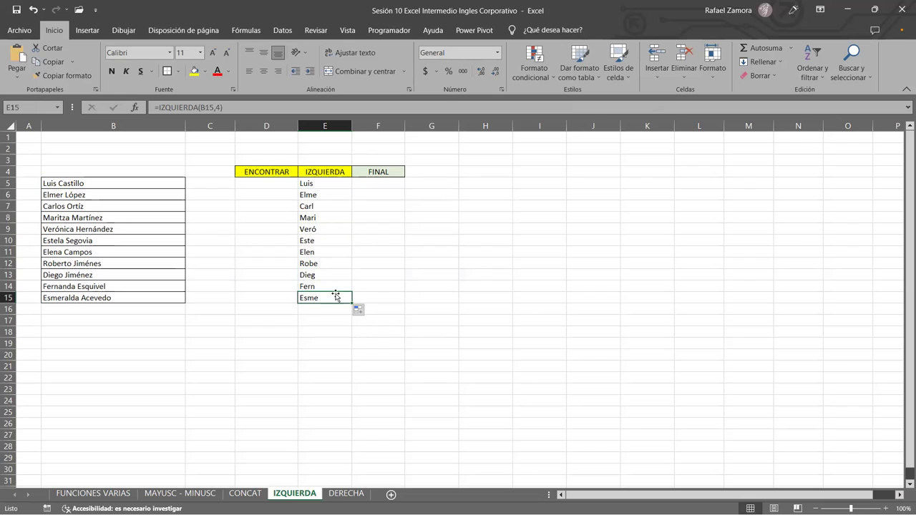
Change E6 to =IZQUIERDA(B6,5) and fill it down to E15.
double_click(344, 194)
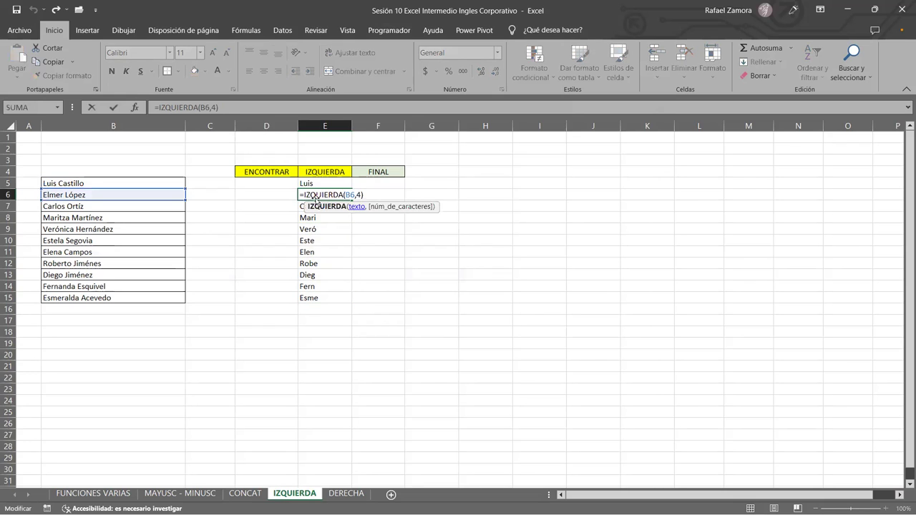
key(Escape)
double_click(339, 195)
double_click(358, 194)
text(5)
key(ctrl+Return)
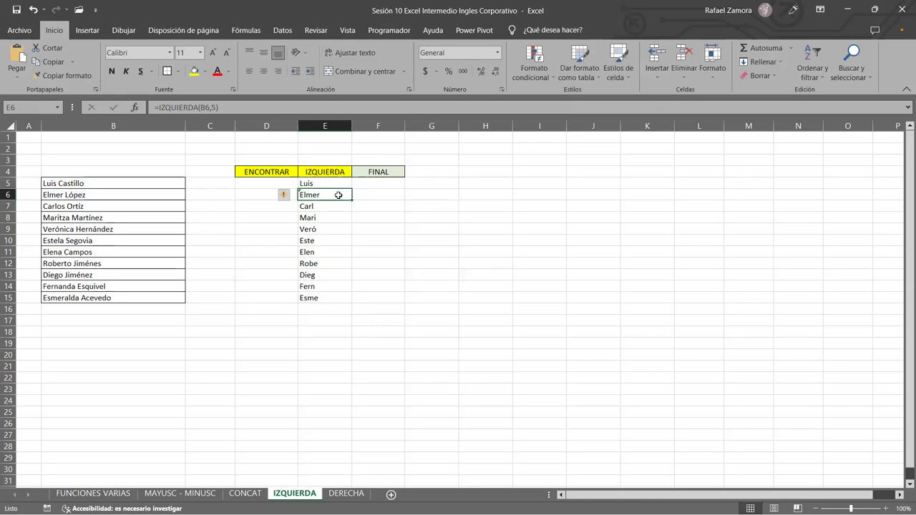
drag(353, 198, 342, 293)
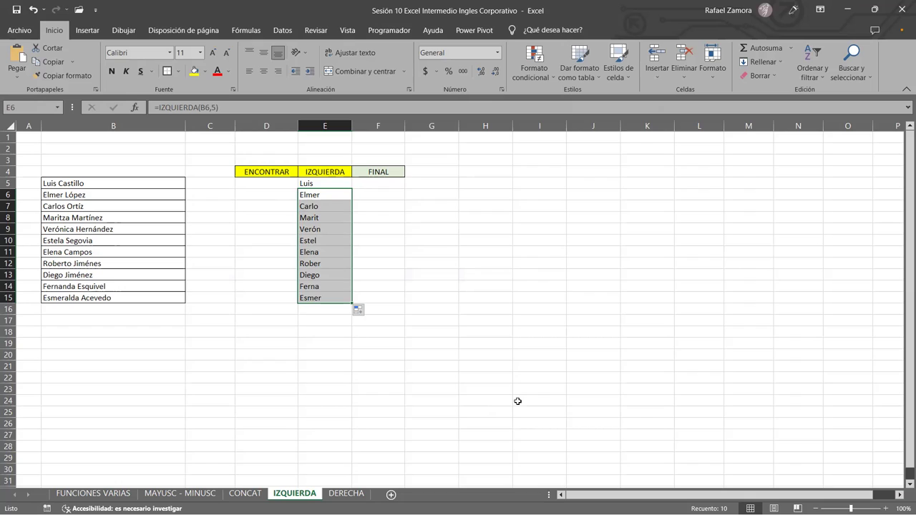
Clear the results in E5:E15.
click(328, 183)
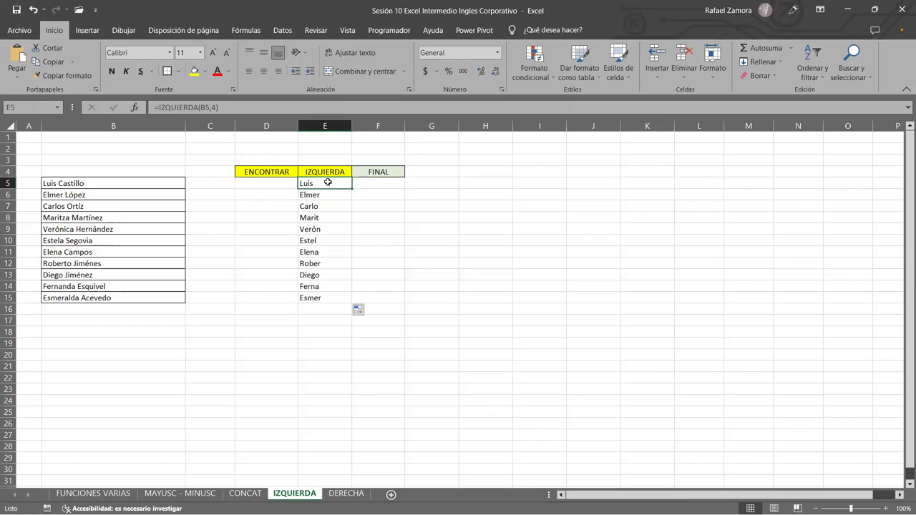
drag(328, 182, 343, 309)
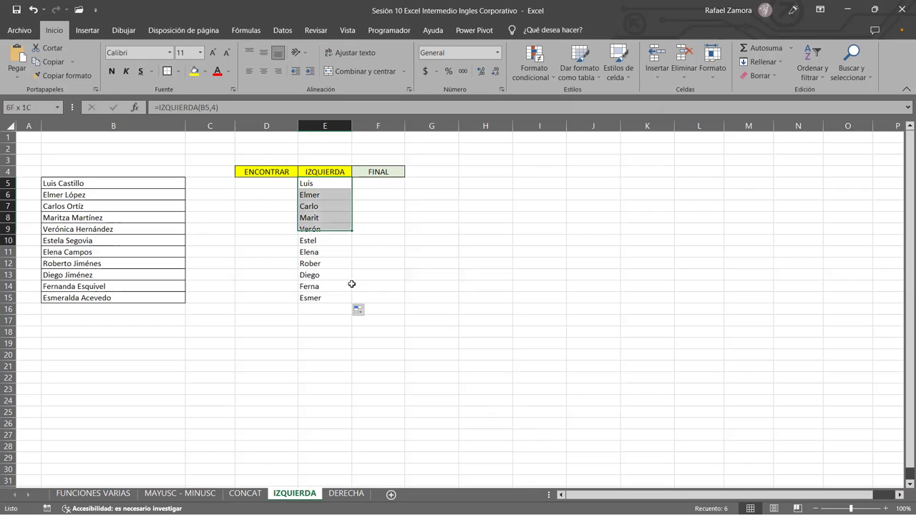
key(Delete)
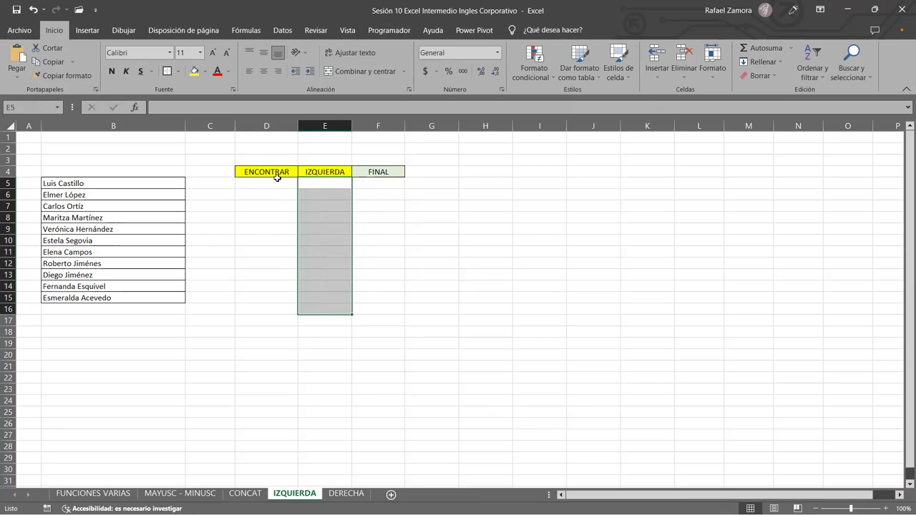
Start typing =enco in D5, then trim the entry back to =e.
click(272, 183)
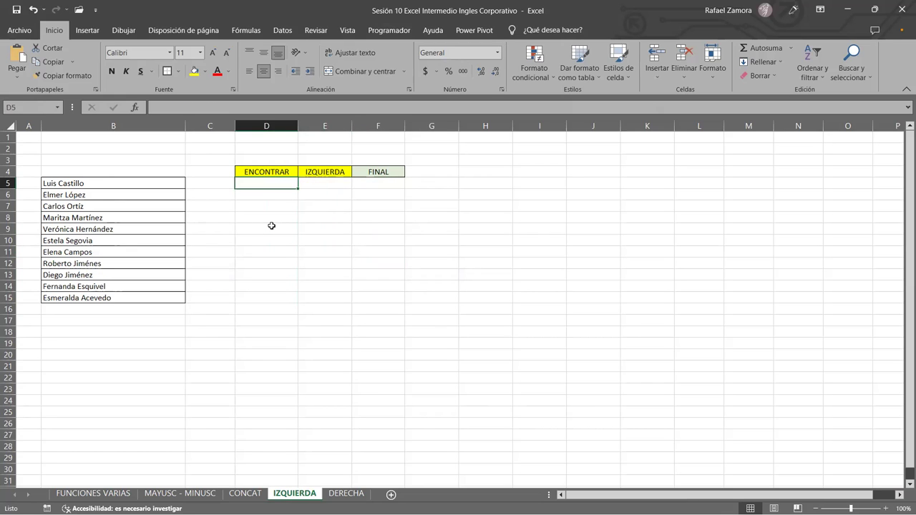
text(=)
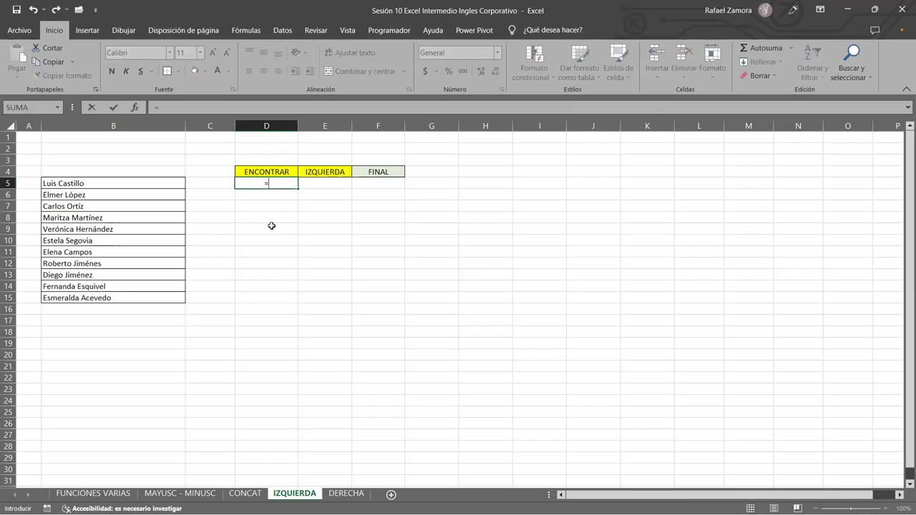
text(enco)
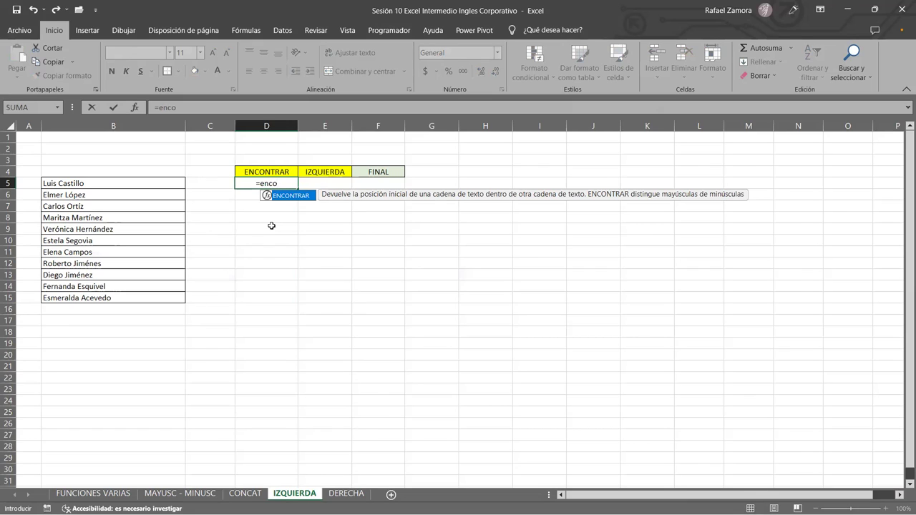
key(Escape)
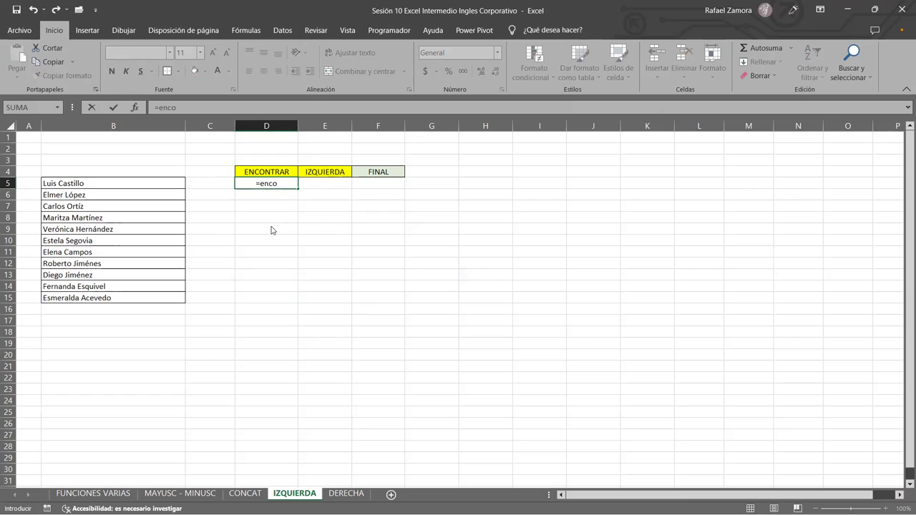
key(BackSpace)
key(BackSpace)
key(BackSpace)
key(Escape)
Rework D5's entry via the function autocomplete, leaving =ENCONTRAR( awaiting its arguments.
key(BackSpace)
text(ha)
key(Tab)
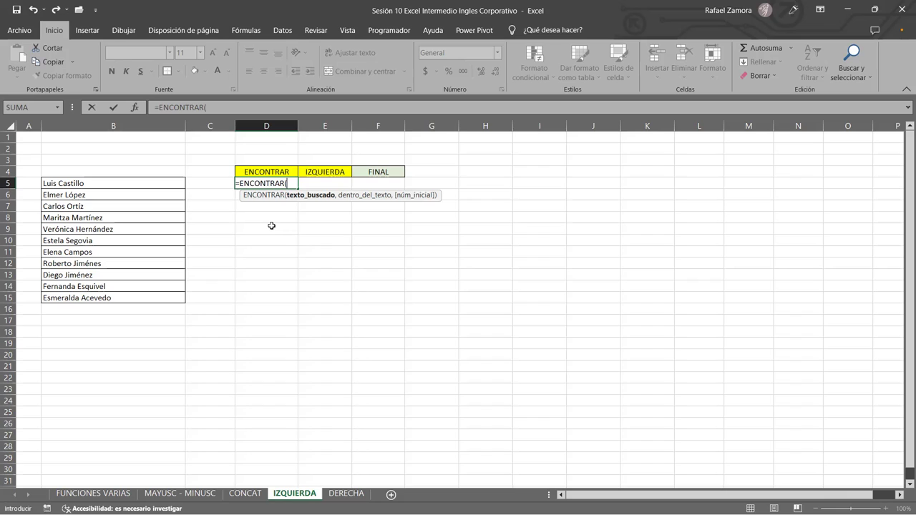
Complete D5 as =ENCONTRAR("u",B5) and commit it.
text(")
text(u)
text(",)
click(143, 183)
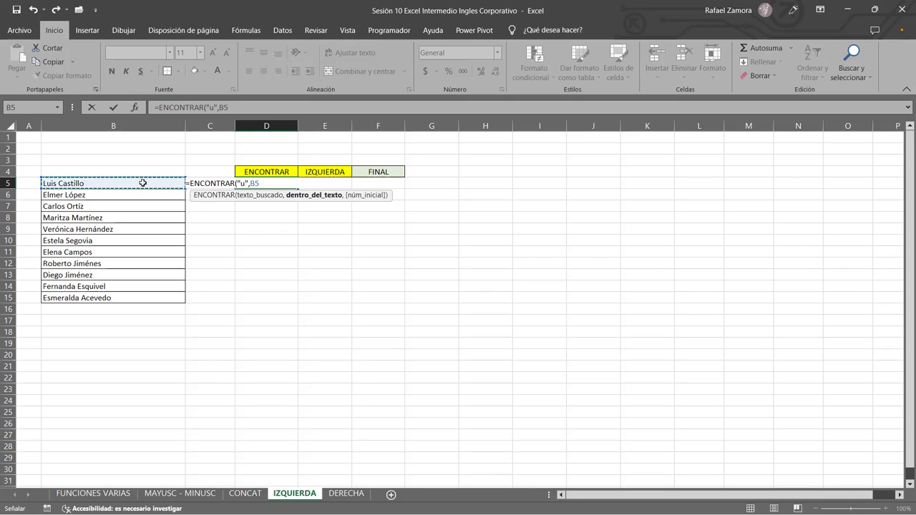
text())
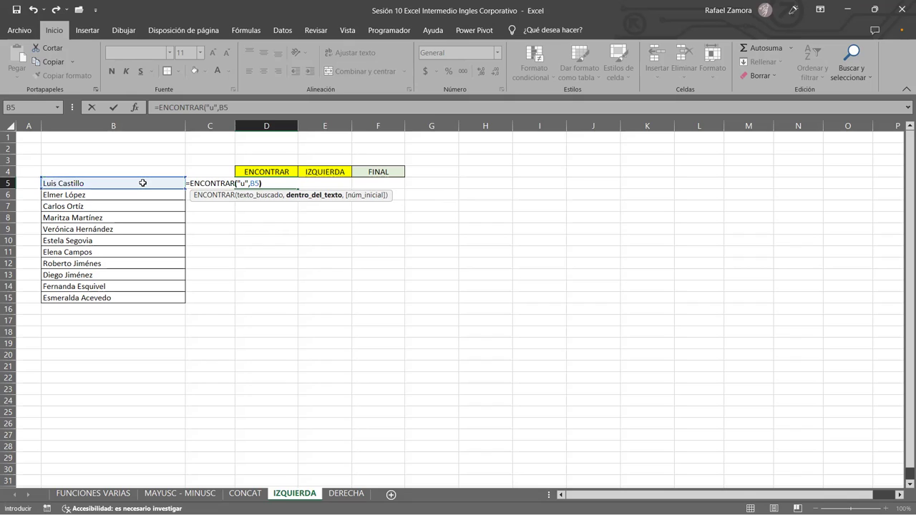
key(Return)
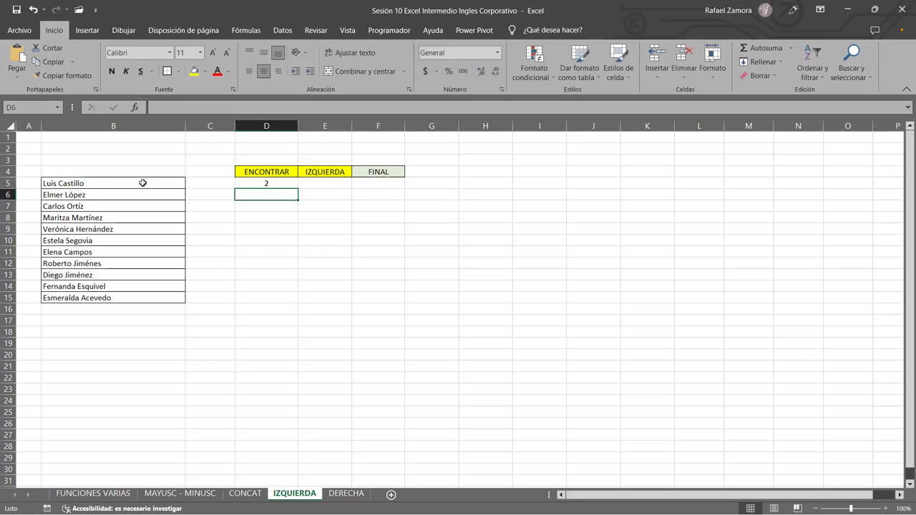
Change D5 to search for "s", returning 4 for the first name.
double_click(285, 184)
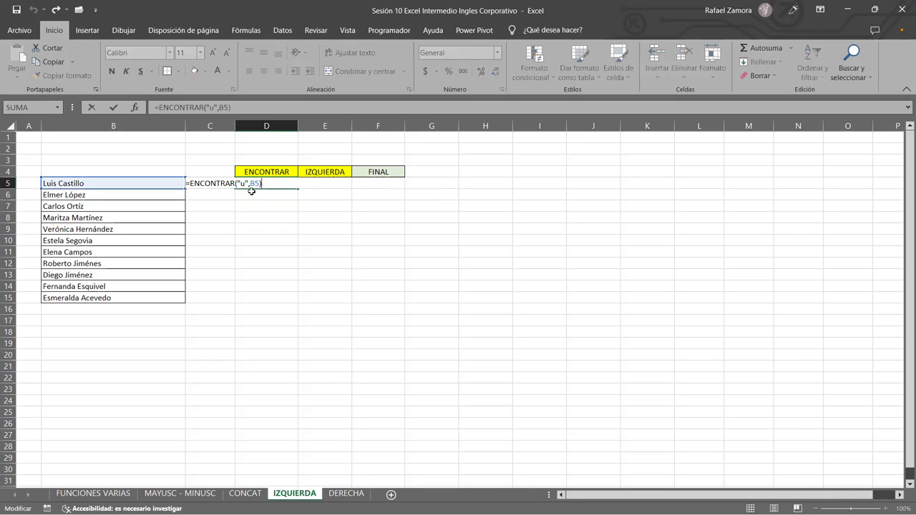
drag(239, 183, 246, 184)
text(u)
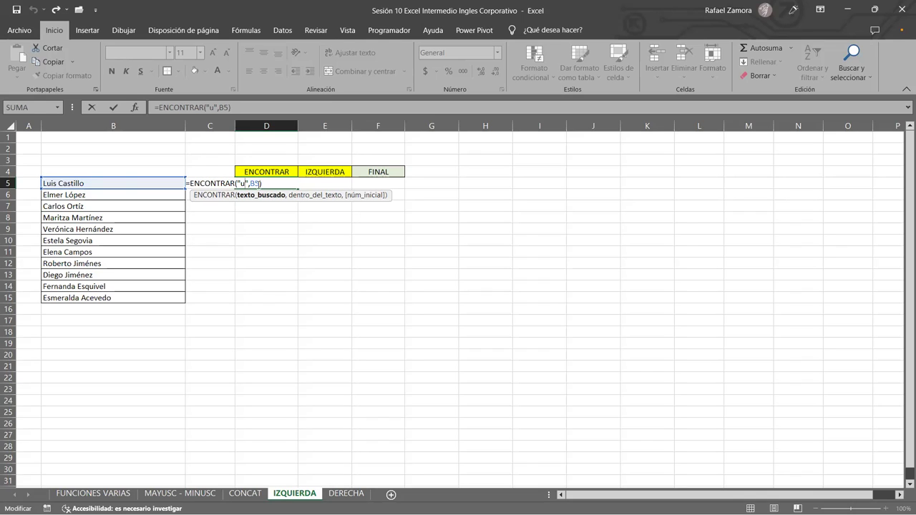
click(256, 184)
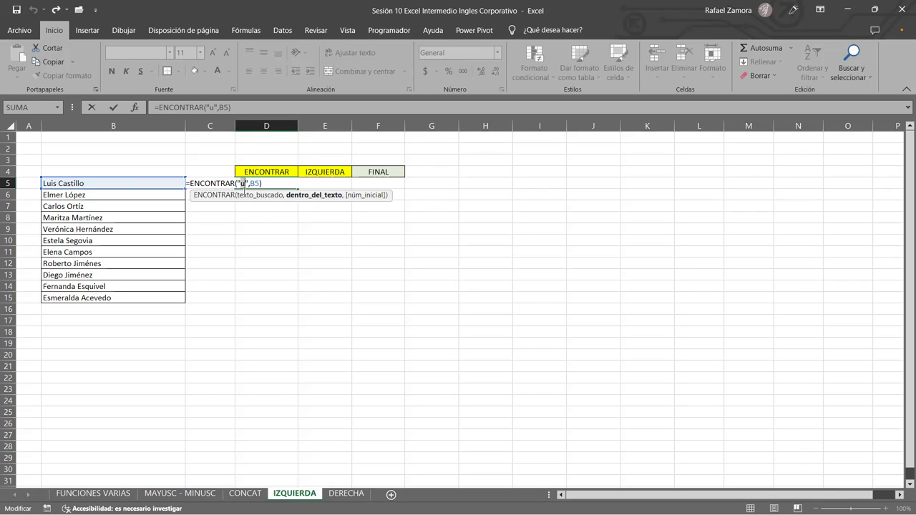
click(244, 196)
text(s)
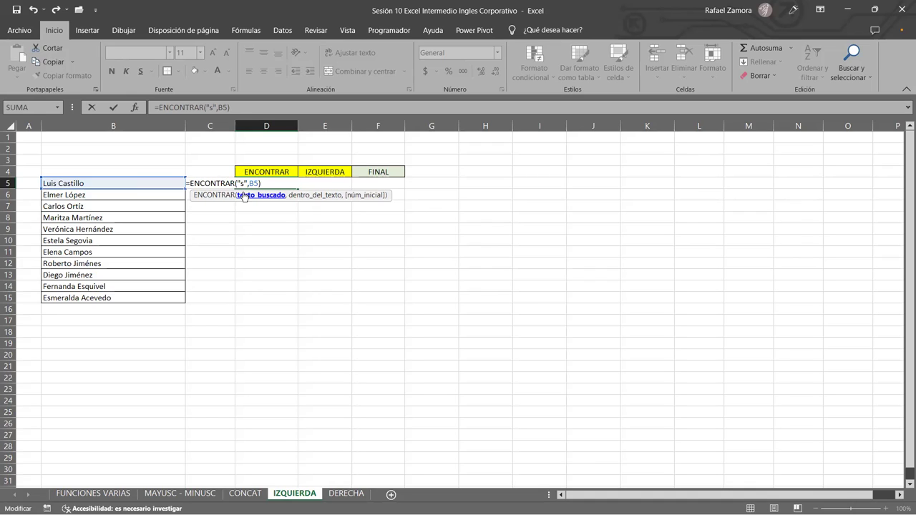
key(Return)
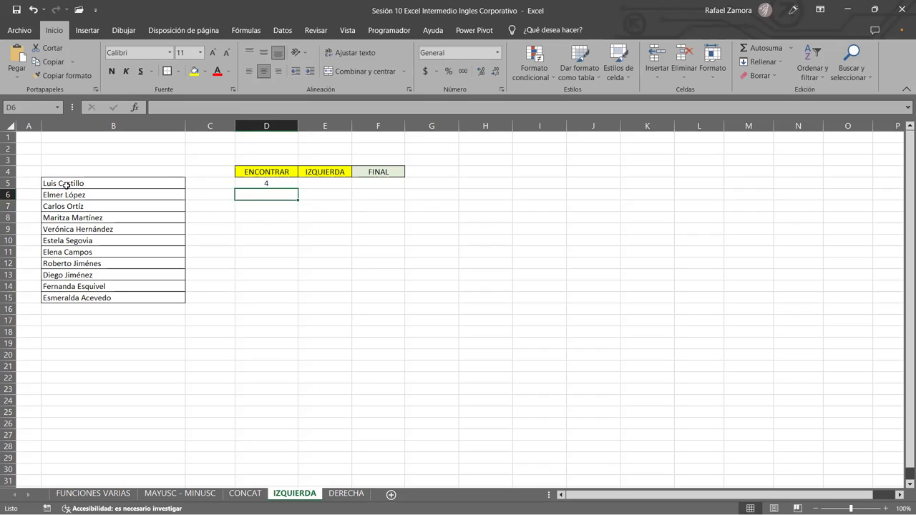
double_click(262, 183)
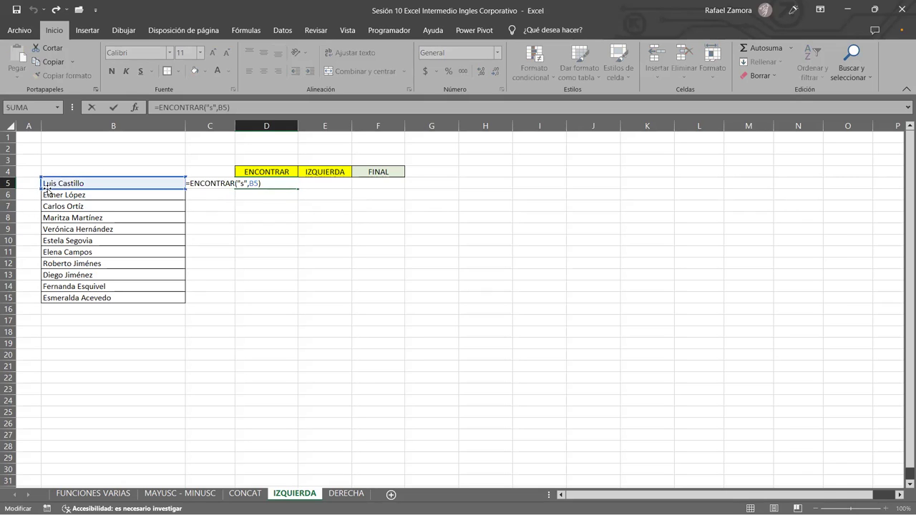
key(ctrl+Return)
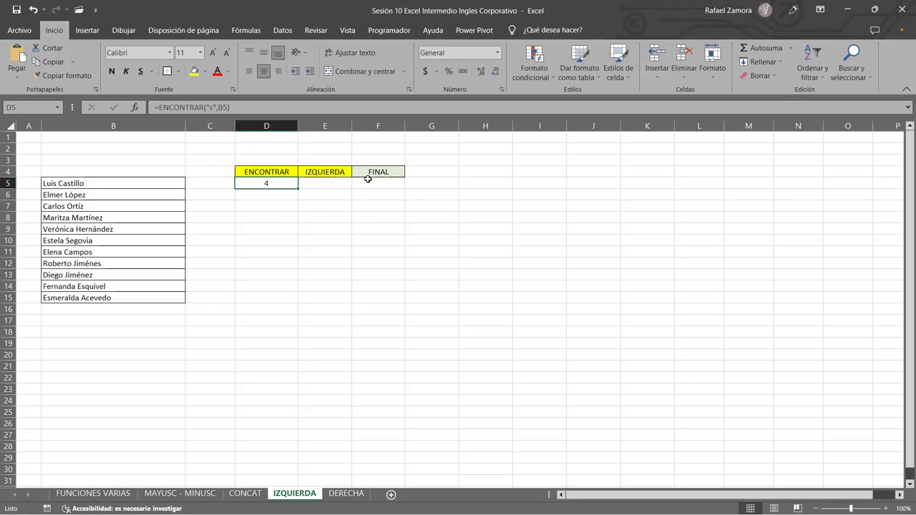
ctrl+scroll(416, 275, up, 2)
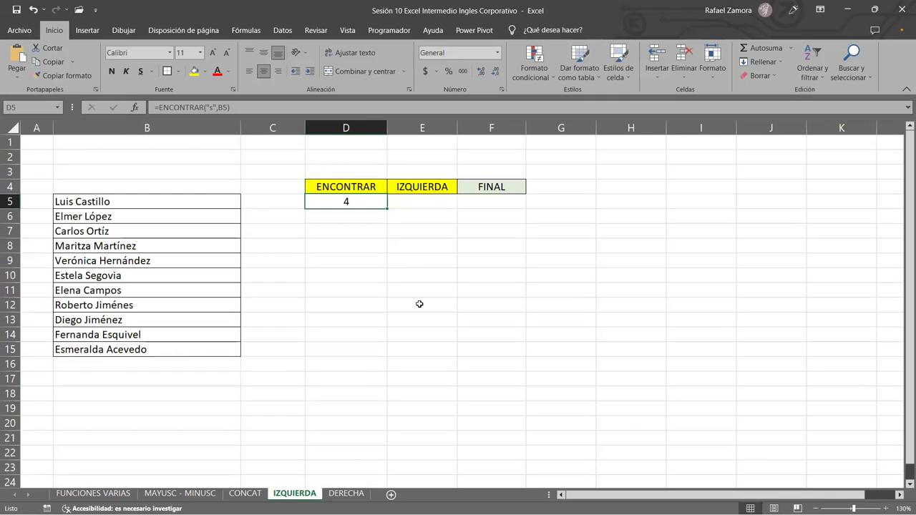
Change D5's ENCONTRAR search letter to lowercase "c", which returns #¡VALOR!
drag(213, 201, 215, 350)
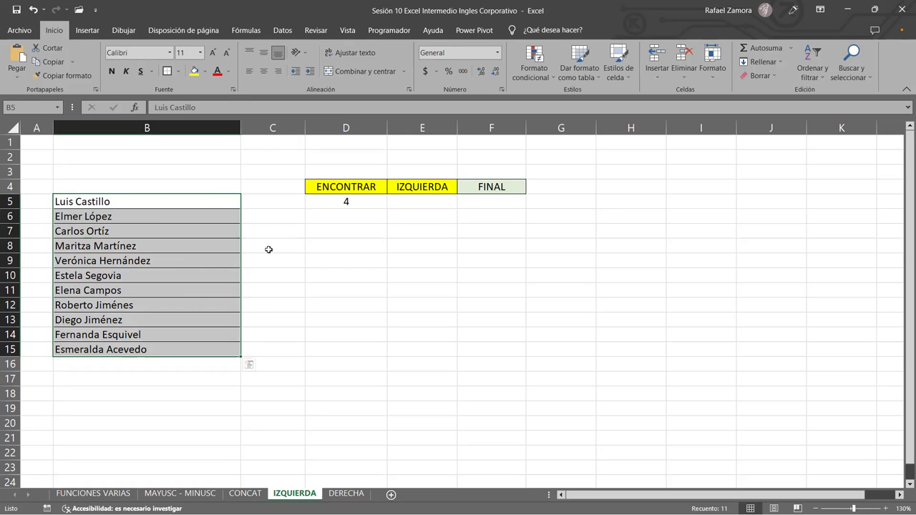
click(362, 215)
click(350, 204)
double_click(350, 204)
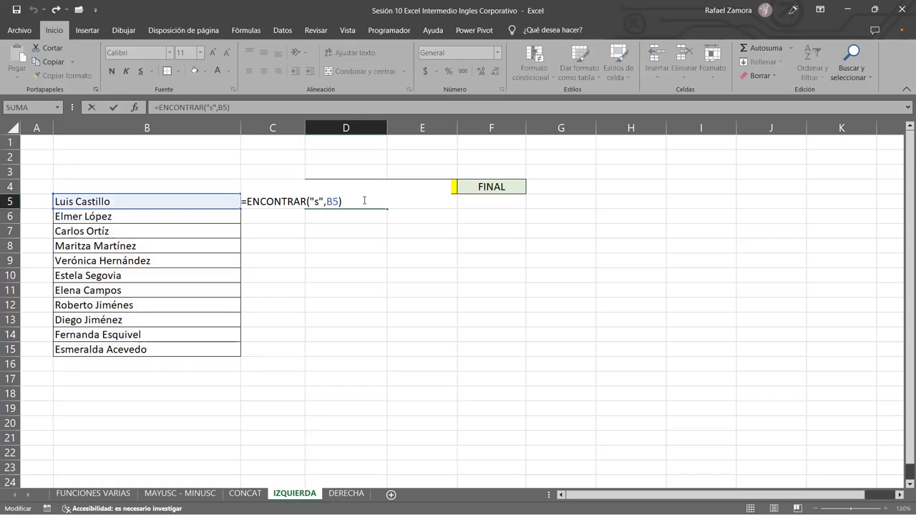
click(314, 202)
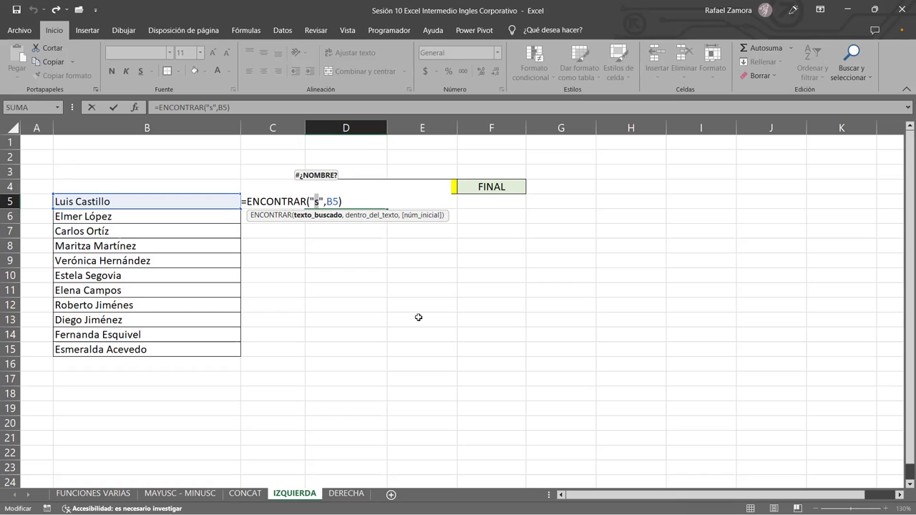
text(c)
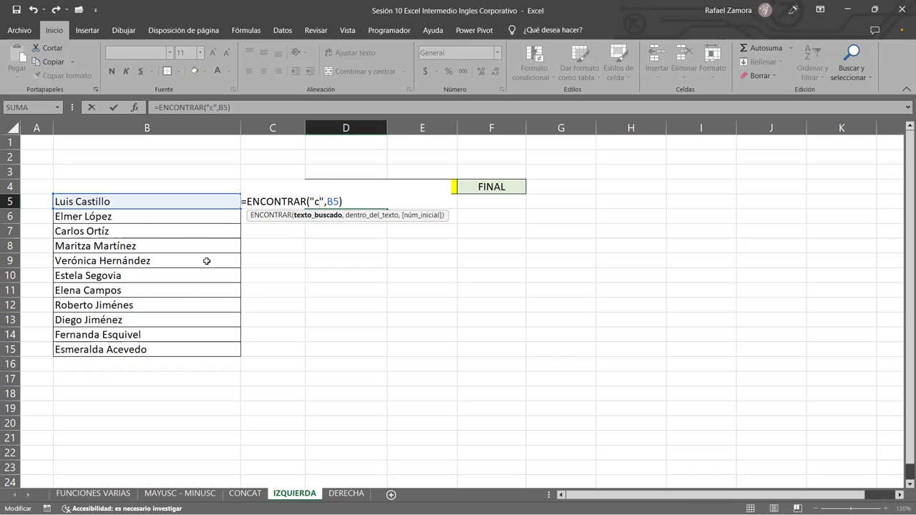
key(Return)
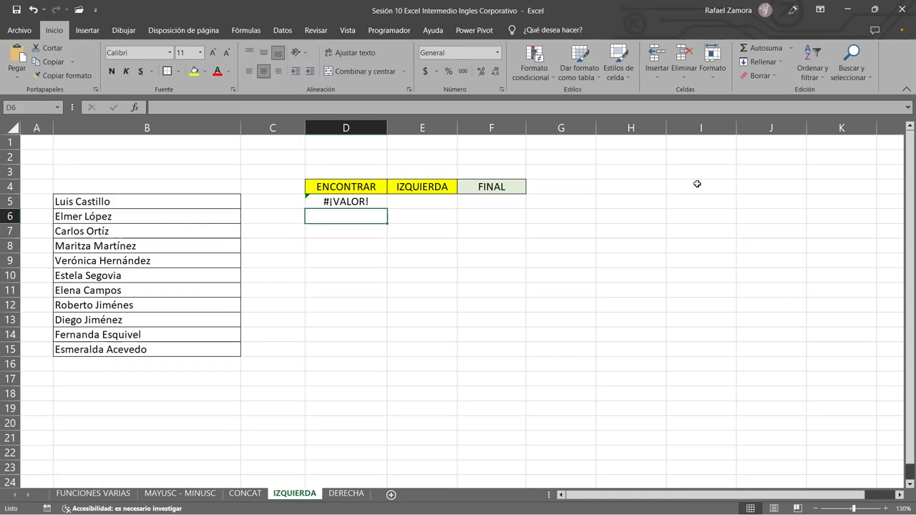
Replace the search letter in D5 with uppercase "C" so it returns 6.
click(378, 202)
double_click(379, 203)
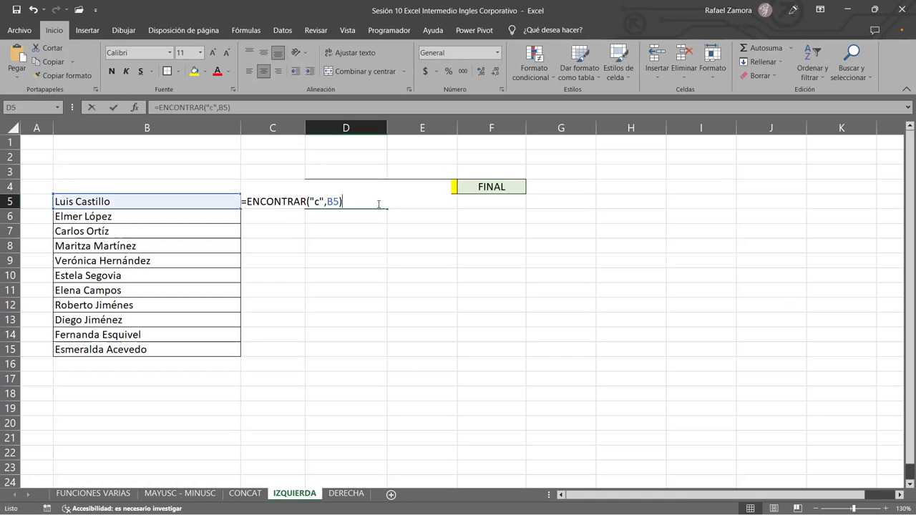
double_click(316, 203)
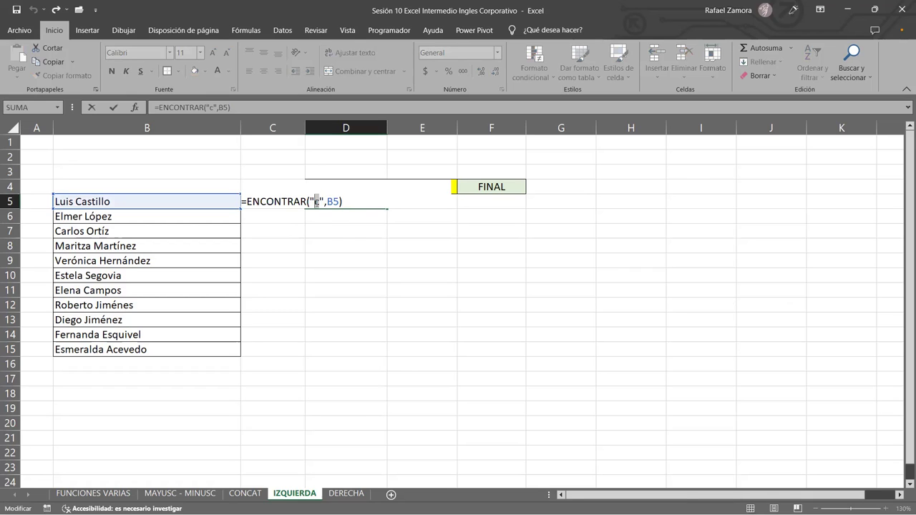
text(C)
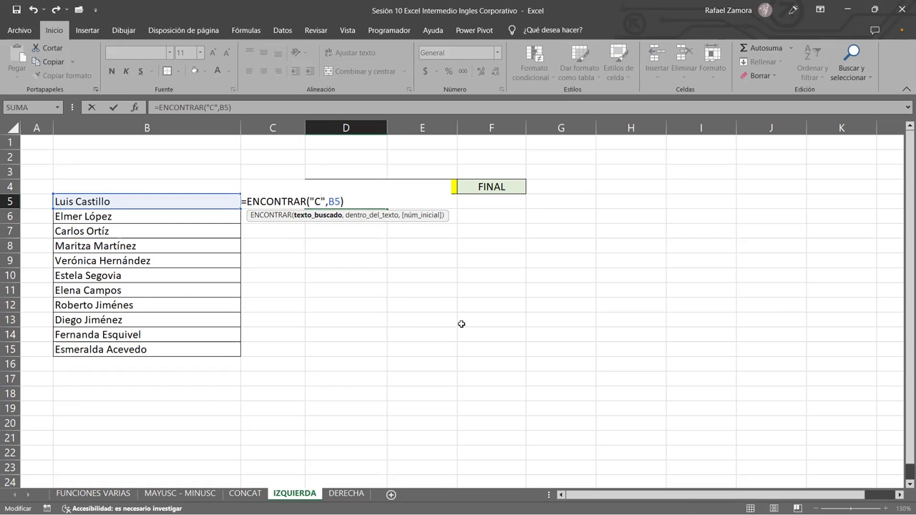
key(Return)
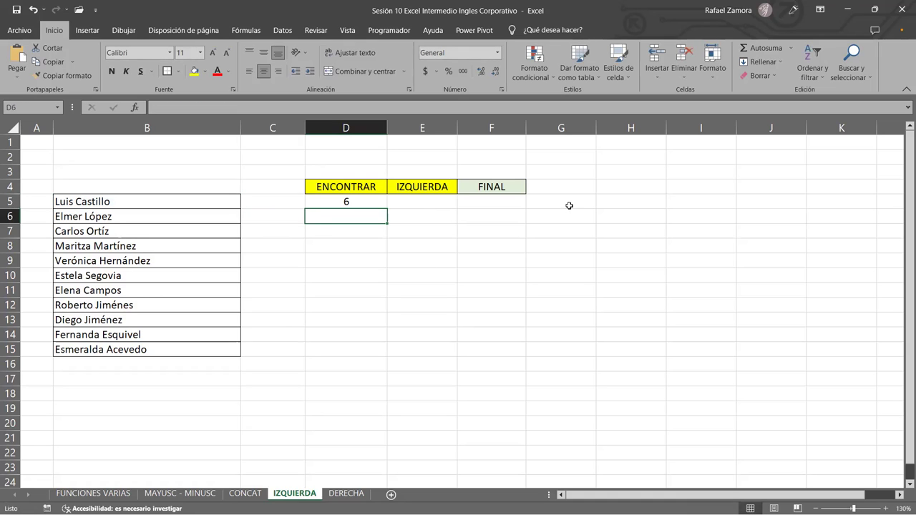
Add a yellow, centred HALLAR heading in H4.
click(612, 188)
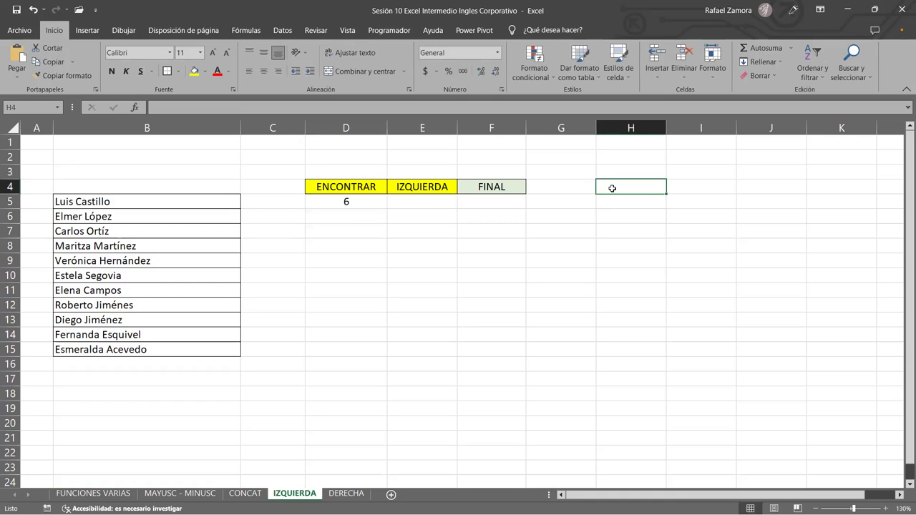
text(HALLAR)
key(Return)
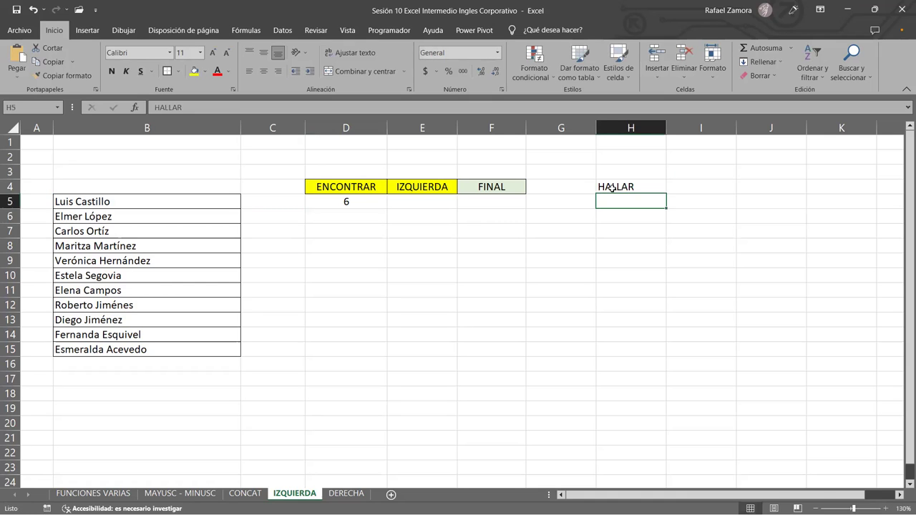
click(611, 188)
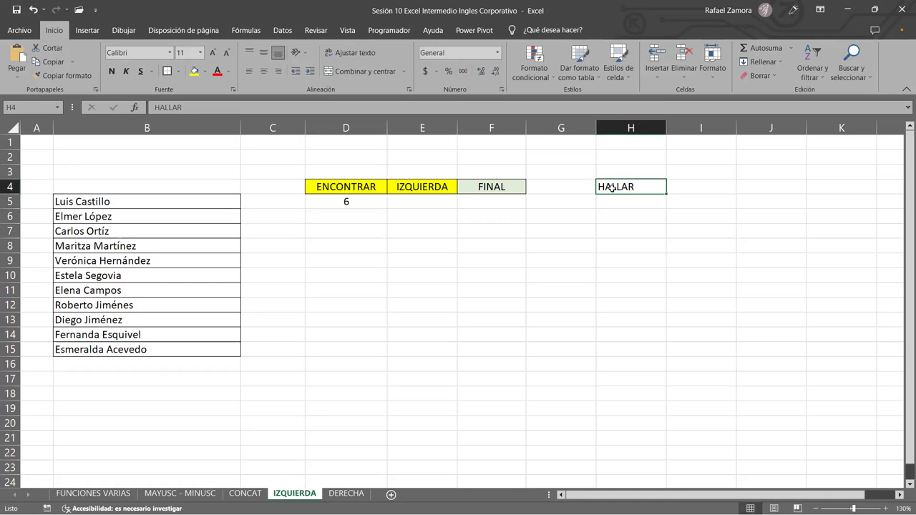
click(194, 71)
click(263, 71)
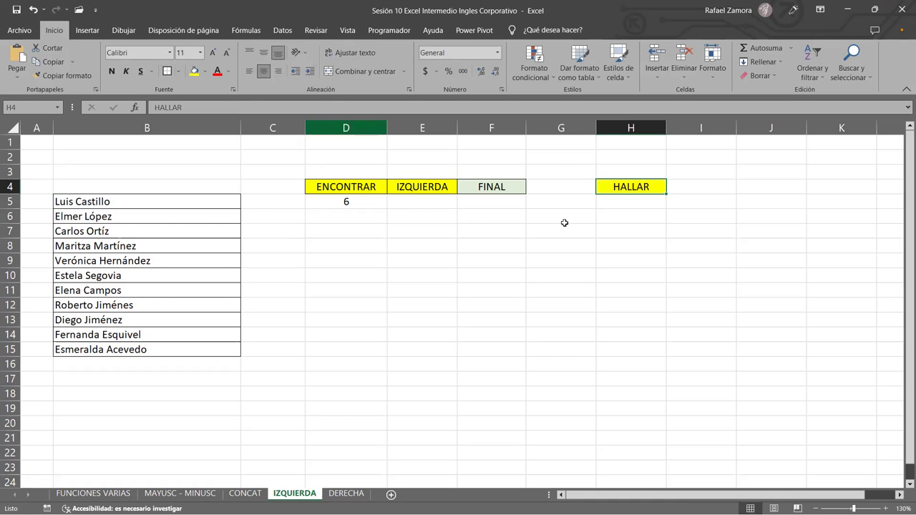
Enter =HALLAR("c",B5) in H5, which returns 6 despite the lowercase letter.
click(631, 210)
click(639, 201)
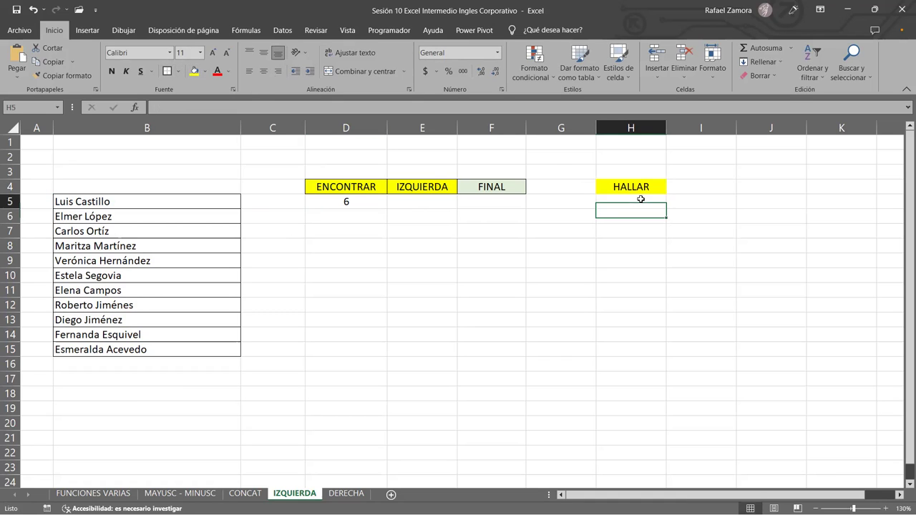
text(=)
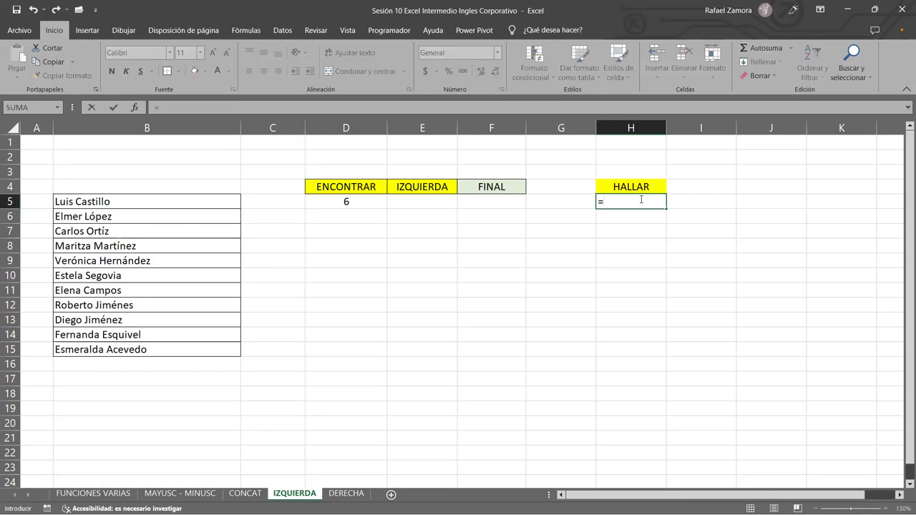
text(hall)
key(Tab)
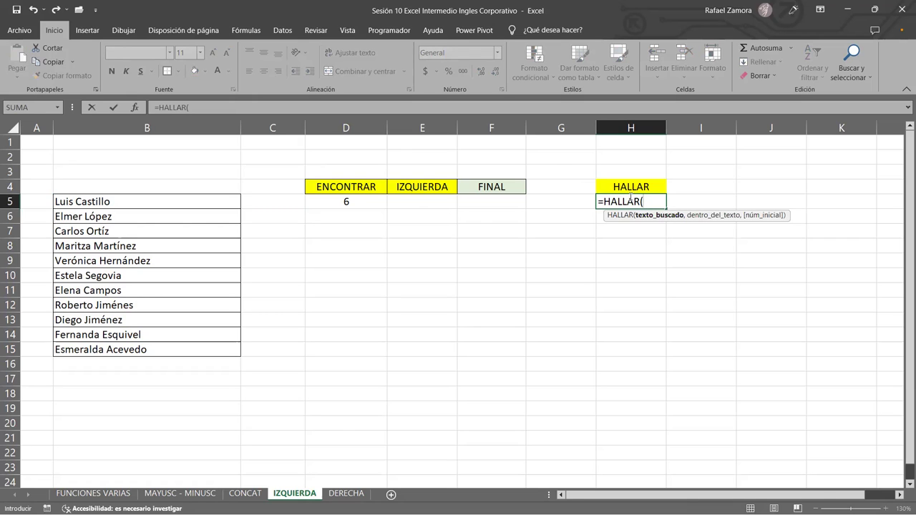
text("c")
text(,)
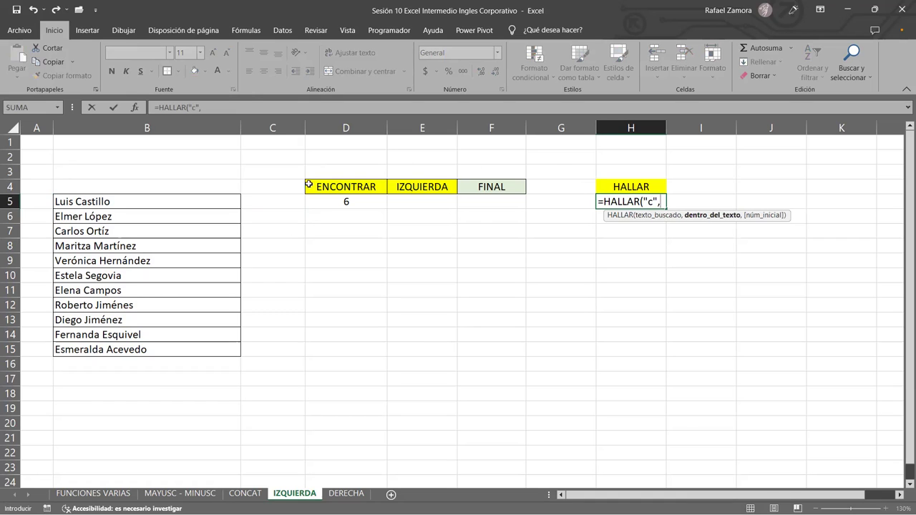
click(173, 201)
text())
key(Return)
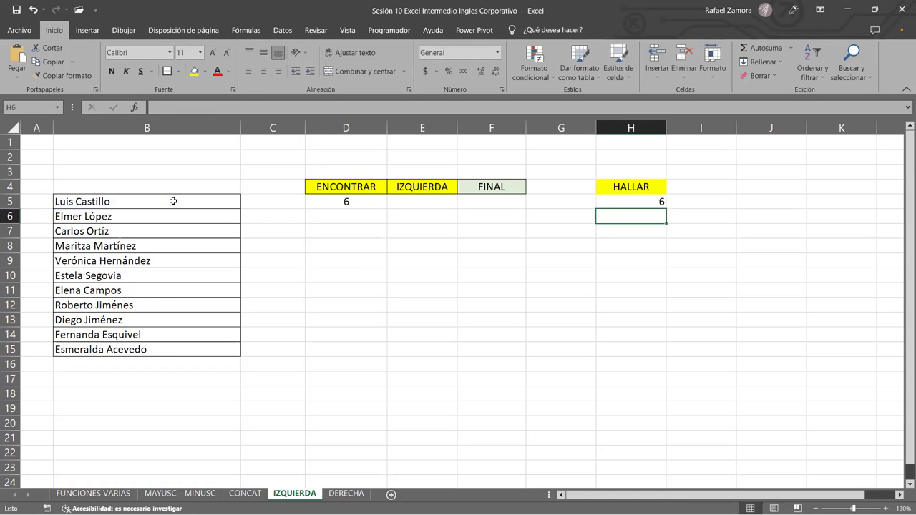
mouse_move(634, 201)
mouse_down()
mouse_move(623, 342)
mouse_move(633, 246)
mouse_up()
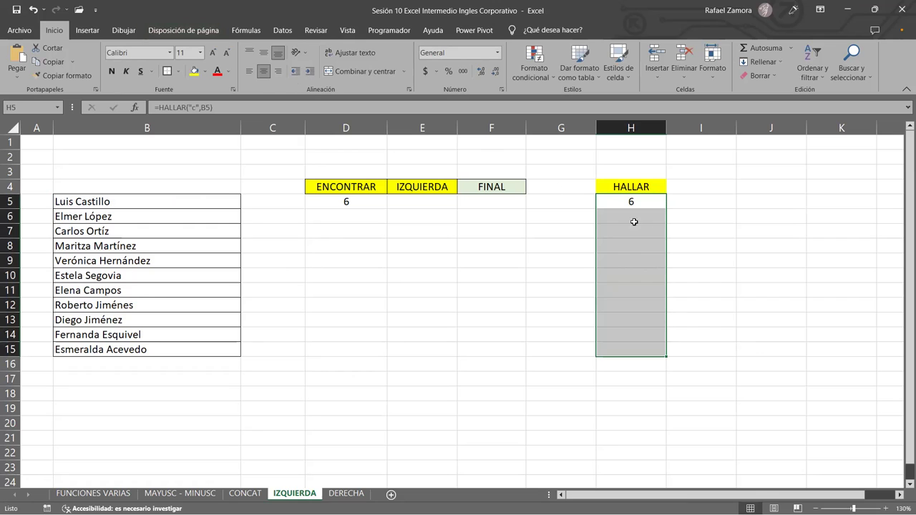
double_click(639, 203)
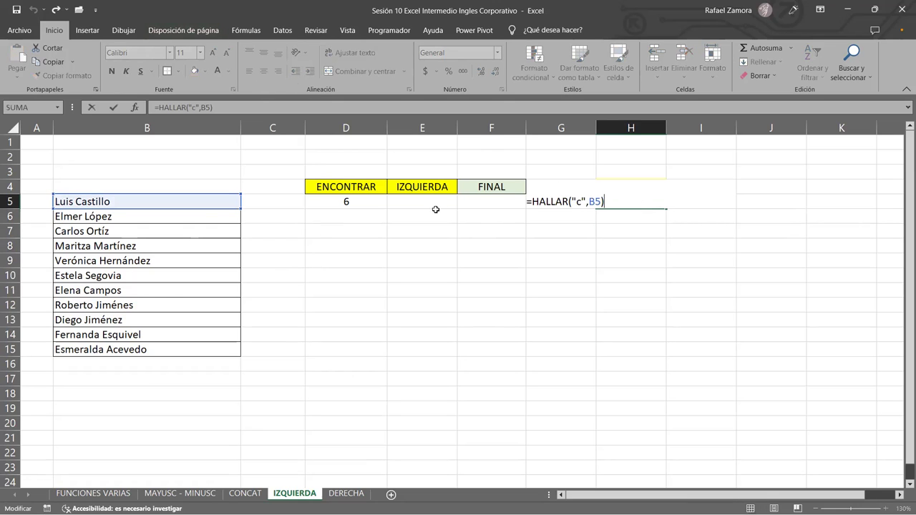
Change D5 to =ENCONTRAR("c",B5), which gives #¡VALOR! for lowercase c.
key(Escape)
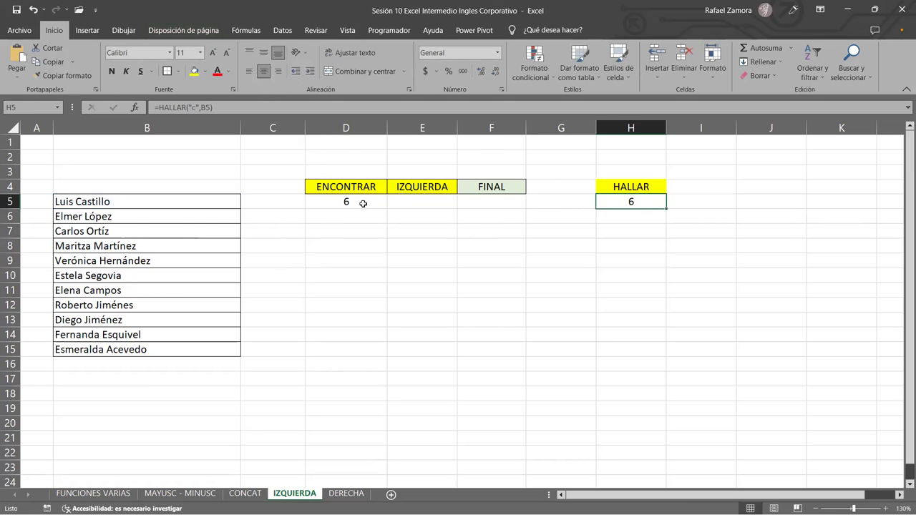
double_click(353, 202)
click(319, 202)
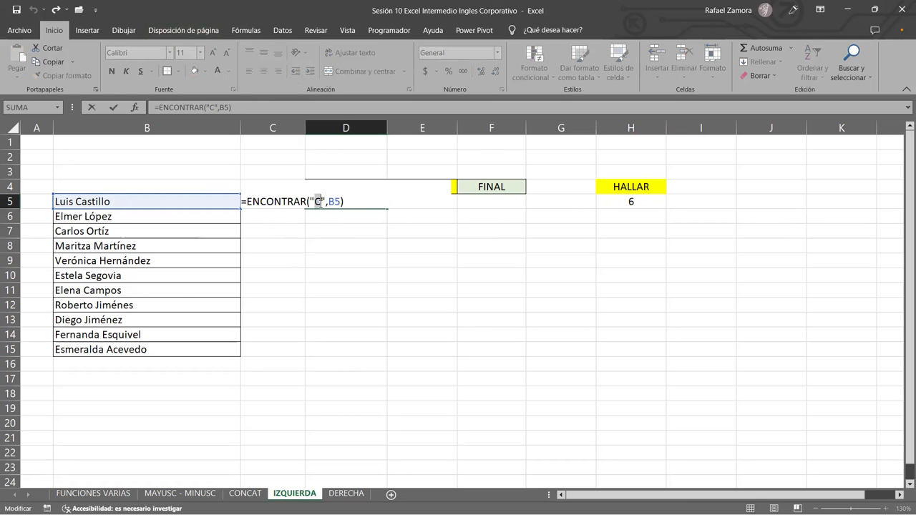
key(BackSpace)
text(c)
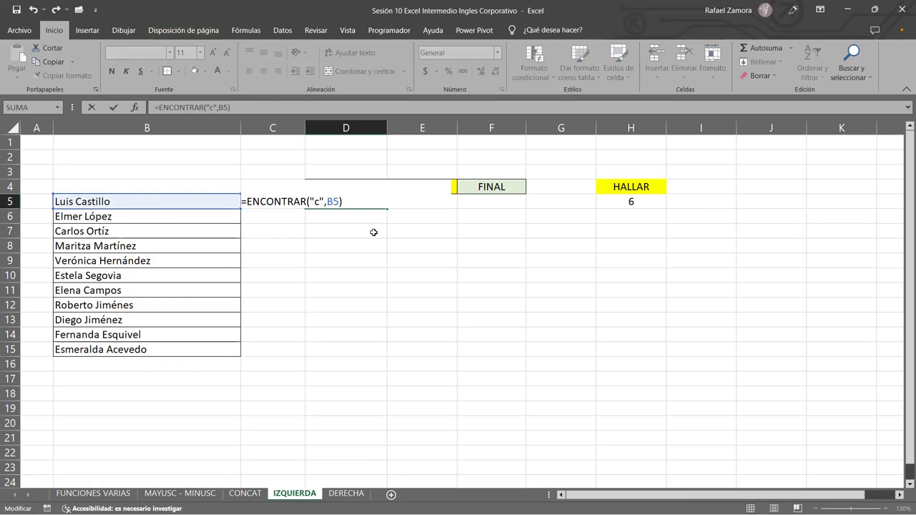
key(Return)
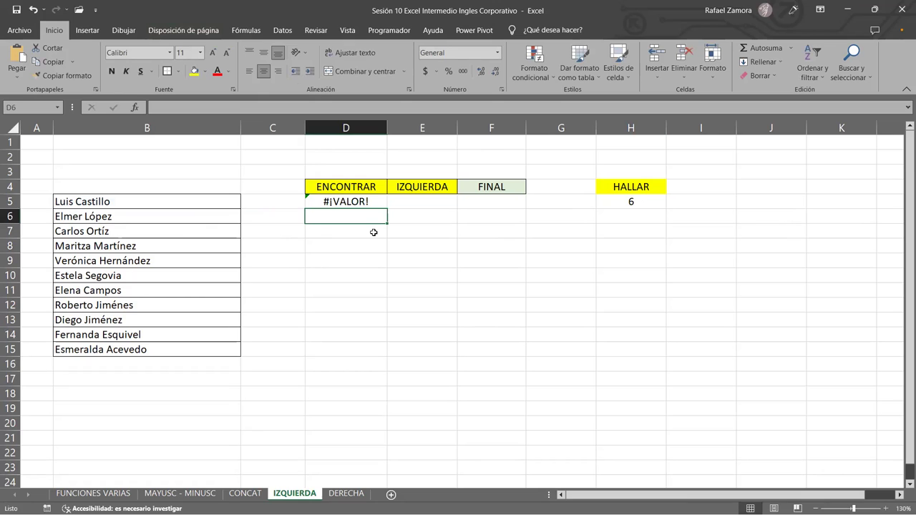
Change D5's search letter to "l", returning 11, while H5 still shows 6.
double_click(642, 201)
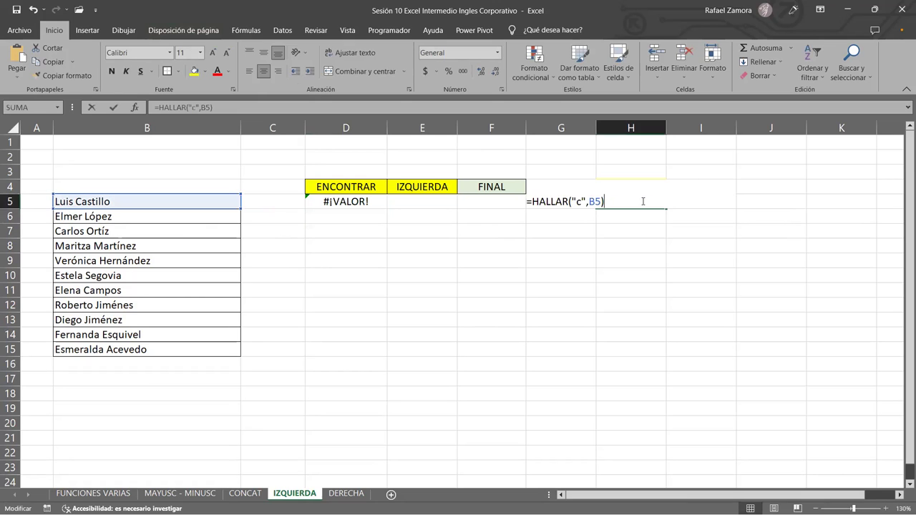
key(ctrl+Return)
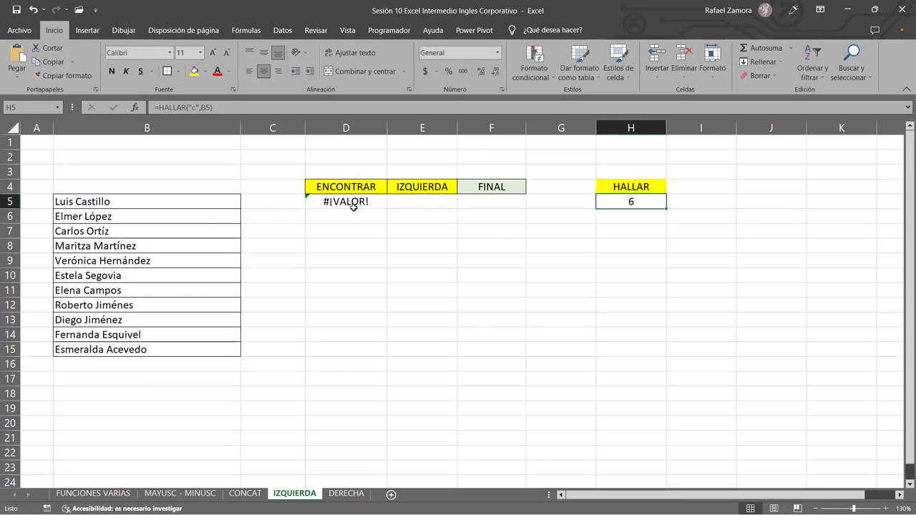
double_click(354, 205)
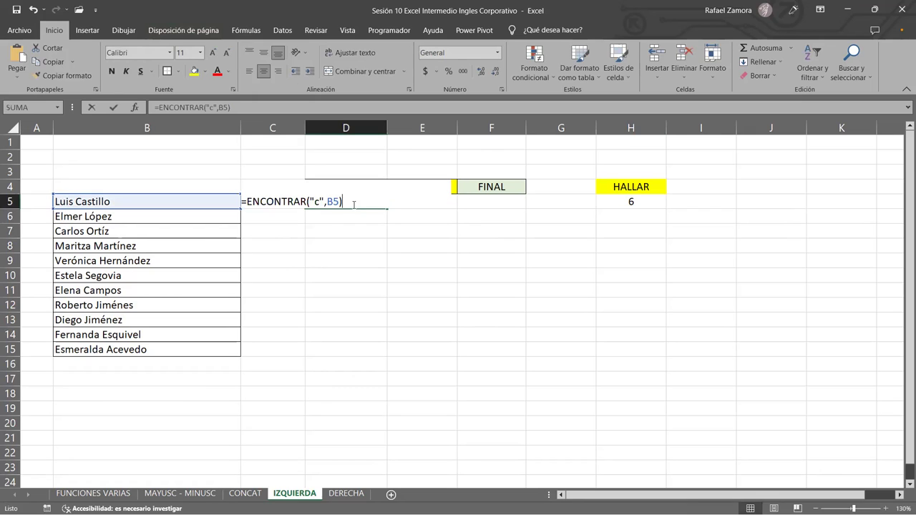
click(316, 201)
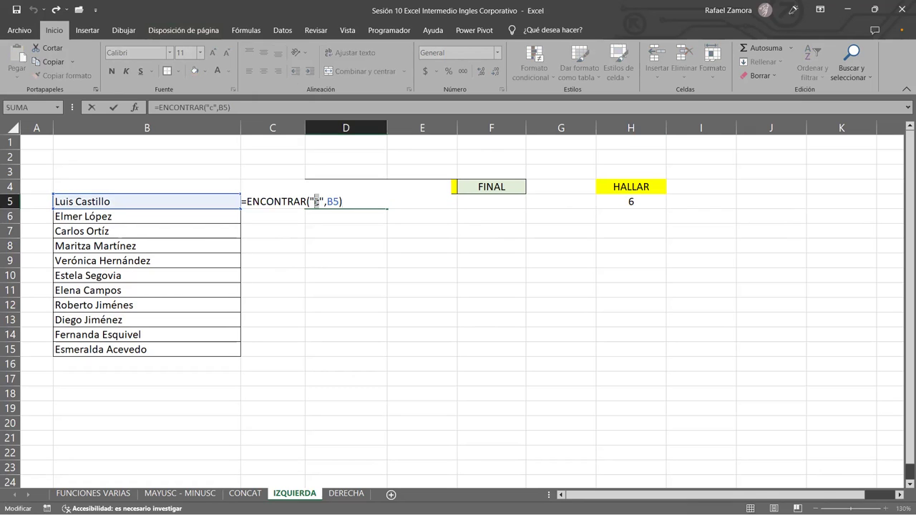
text(l)
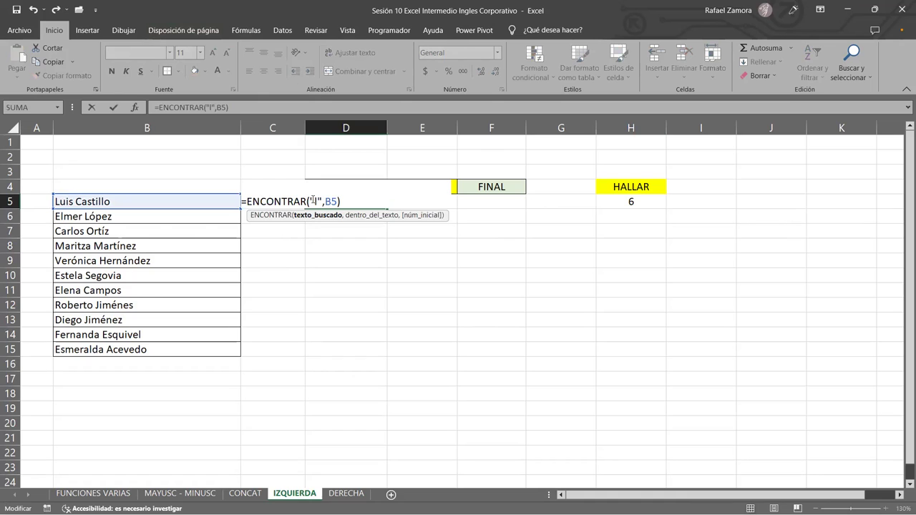
key(Return)
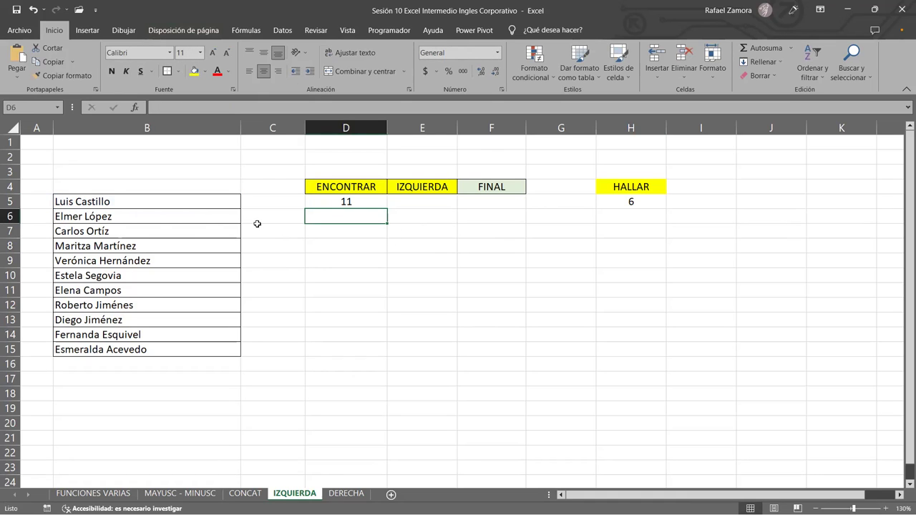
double_click(382, 200)
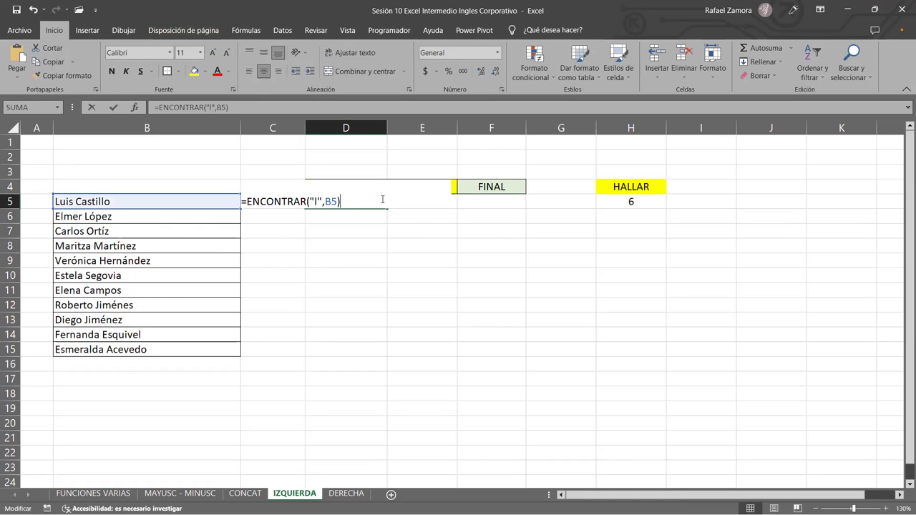
key(Escape)
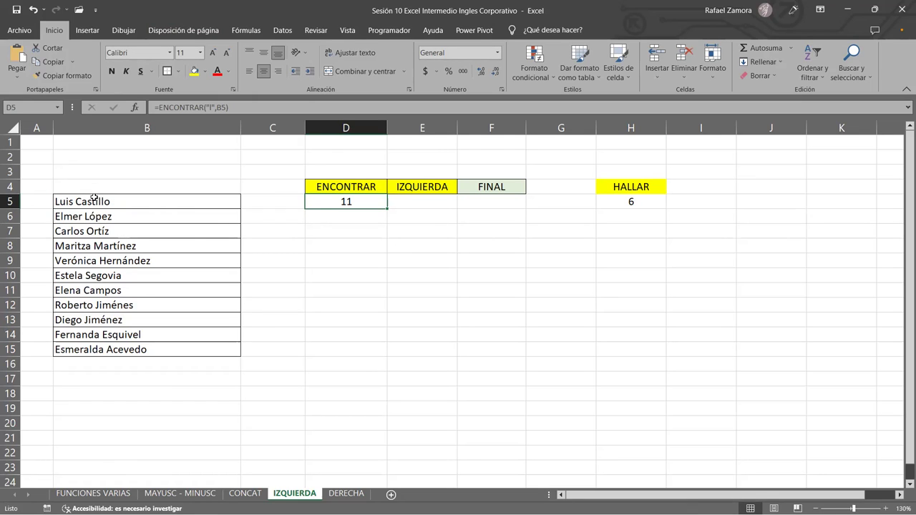
click(646, 202)
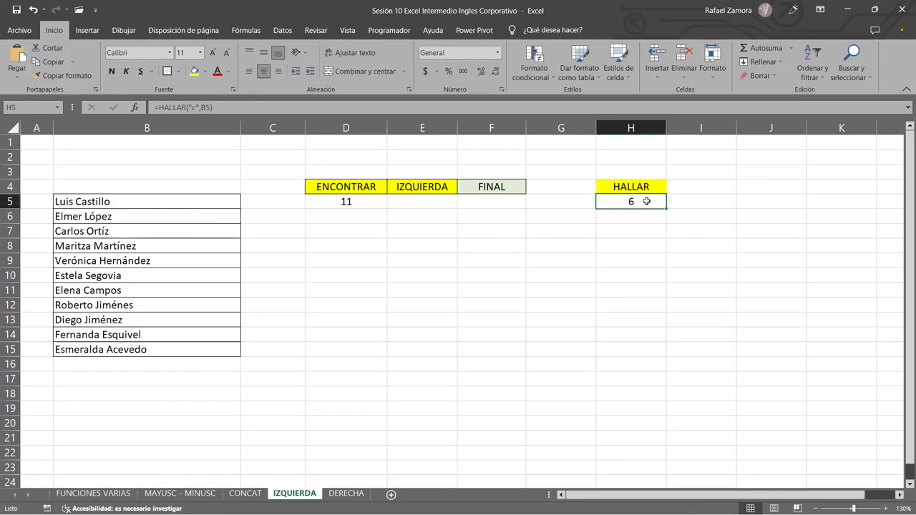
Change H5 to =HALLAR("l",B5,2), searching from character 2 to return 11.
double_click(646, 202)
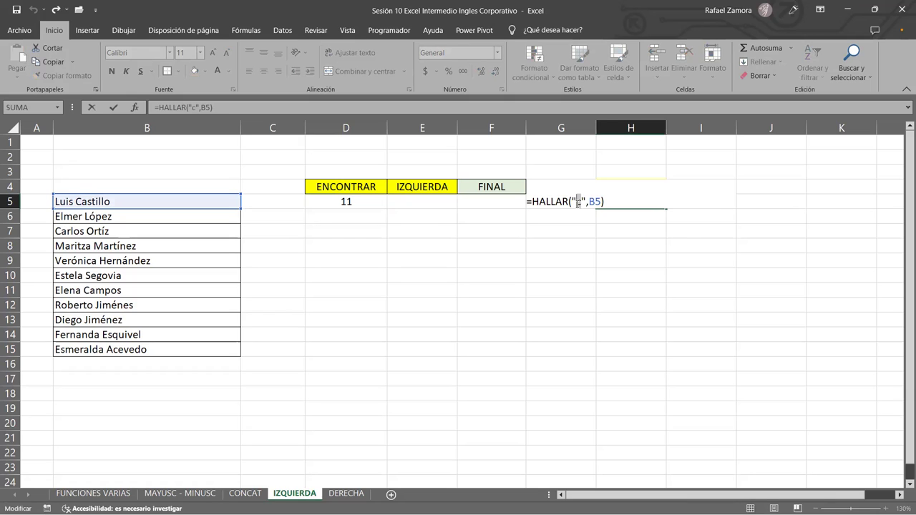
text(l)
key(ctrl+Return)
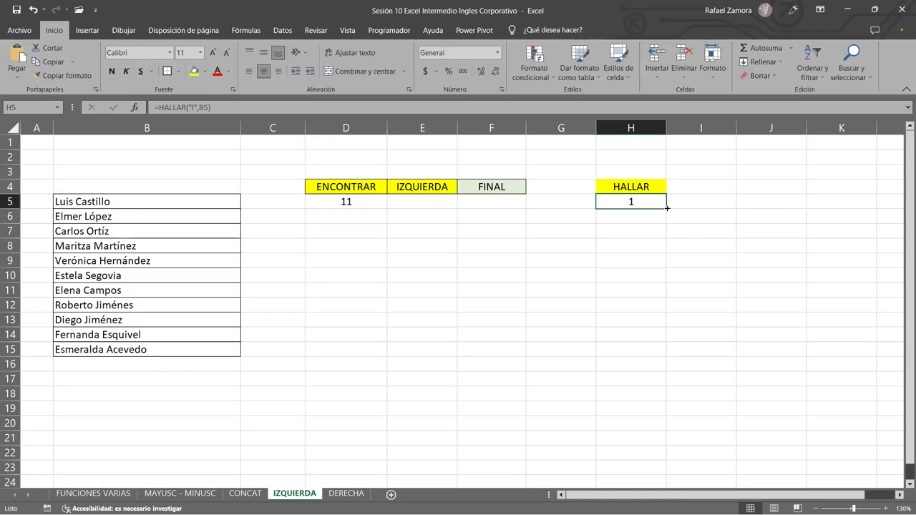
double_click(638, 203)
click(601, 201)
text(,)
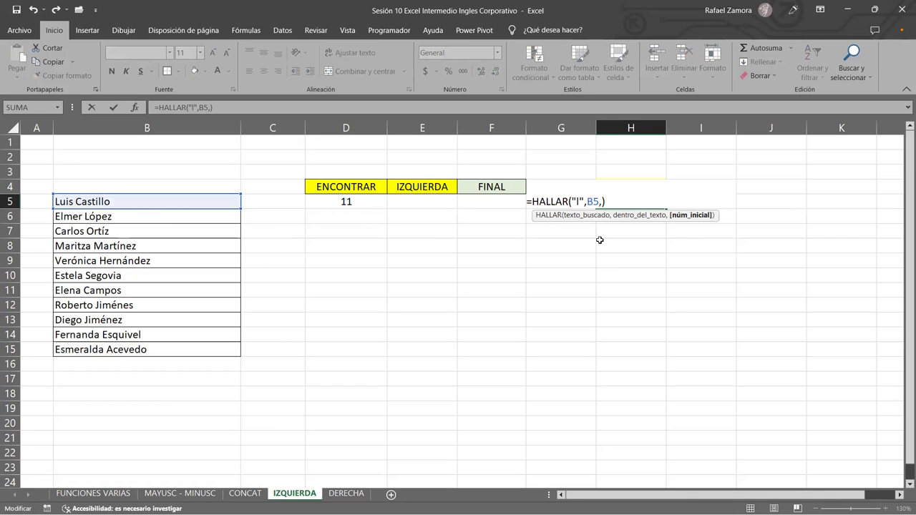
text(2)
key(Return)
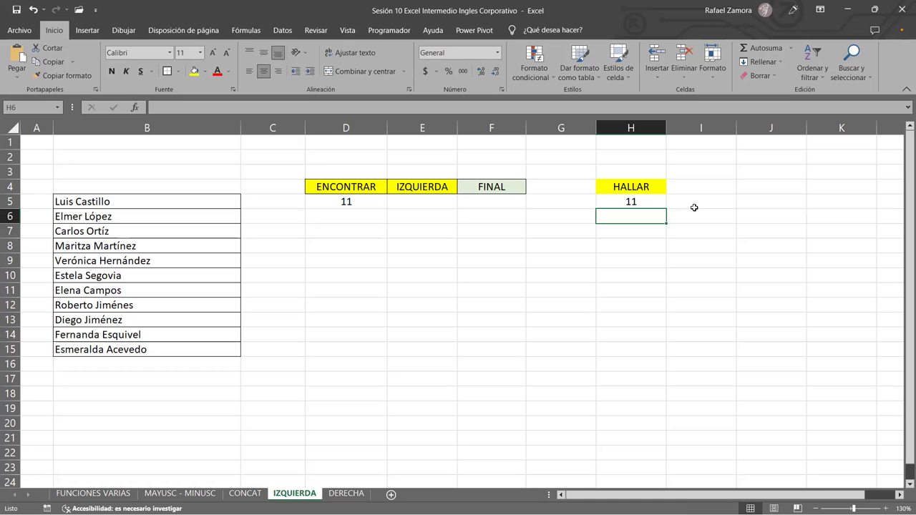
double_click(645, 201)
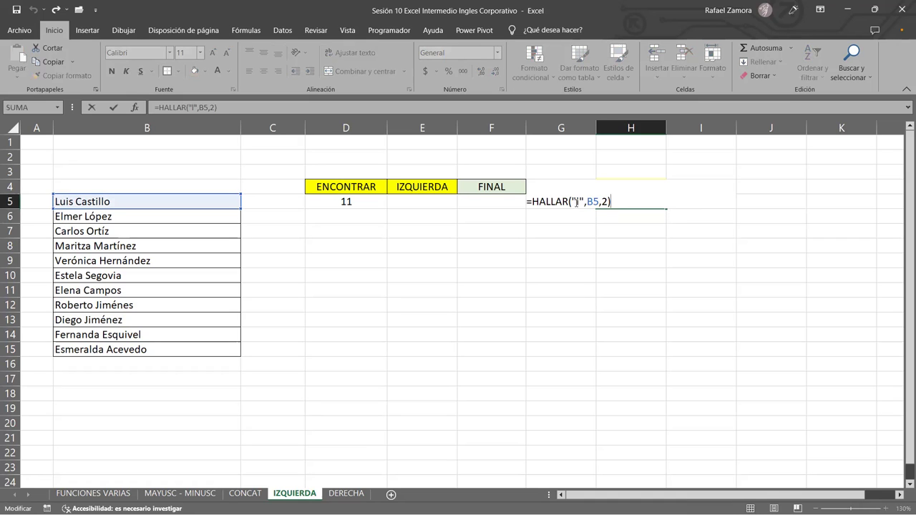
key(Left)
key(Left)
key(Left)
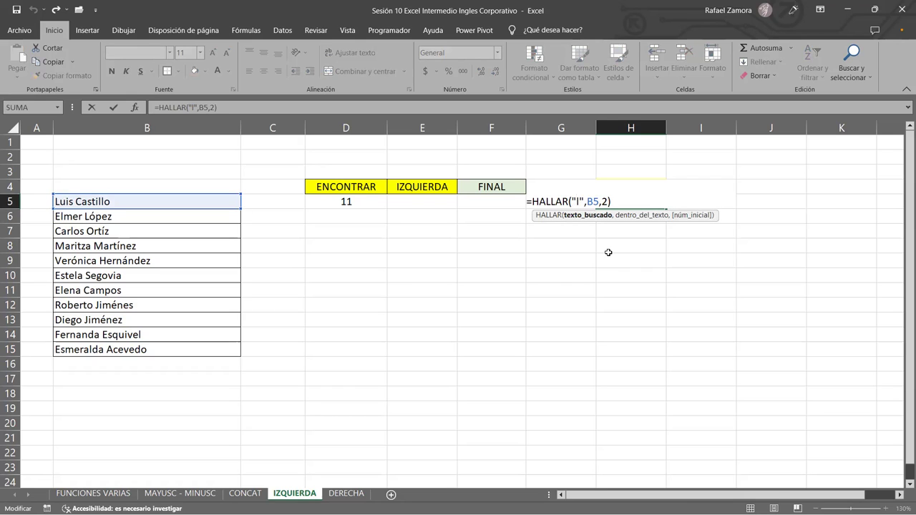
key(ctrl+Return)
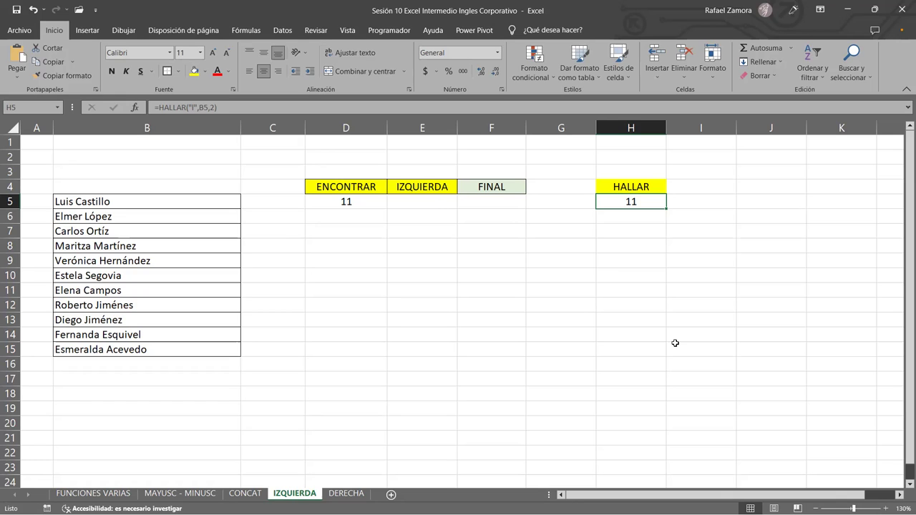
double_click(642, 202)
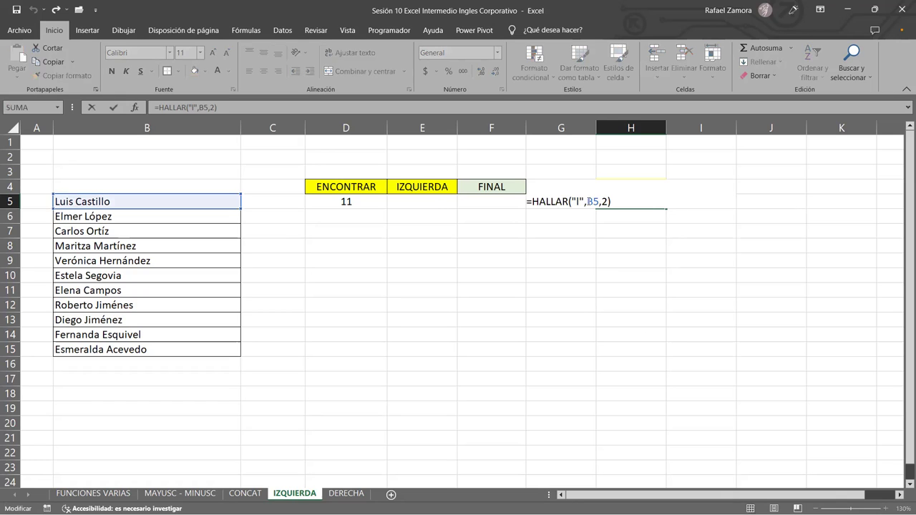
click(587, 202)
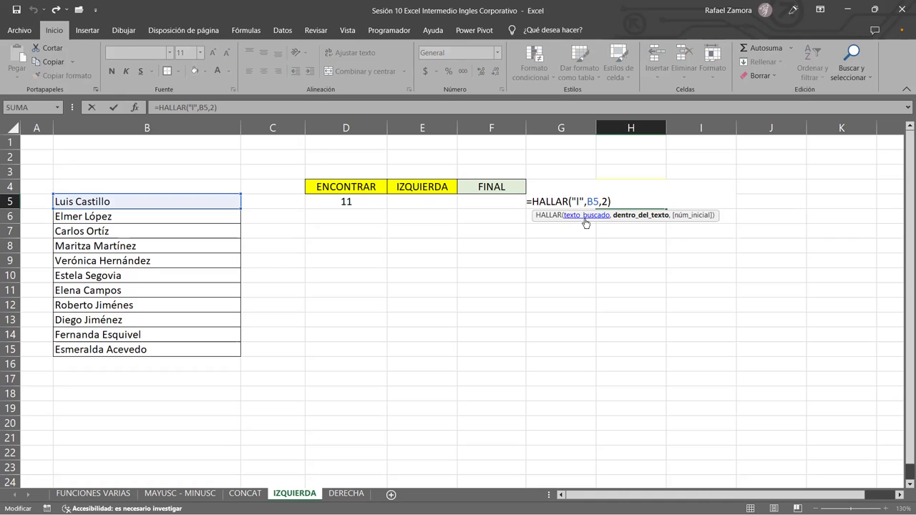
key(Return)
double_click(347, 200)
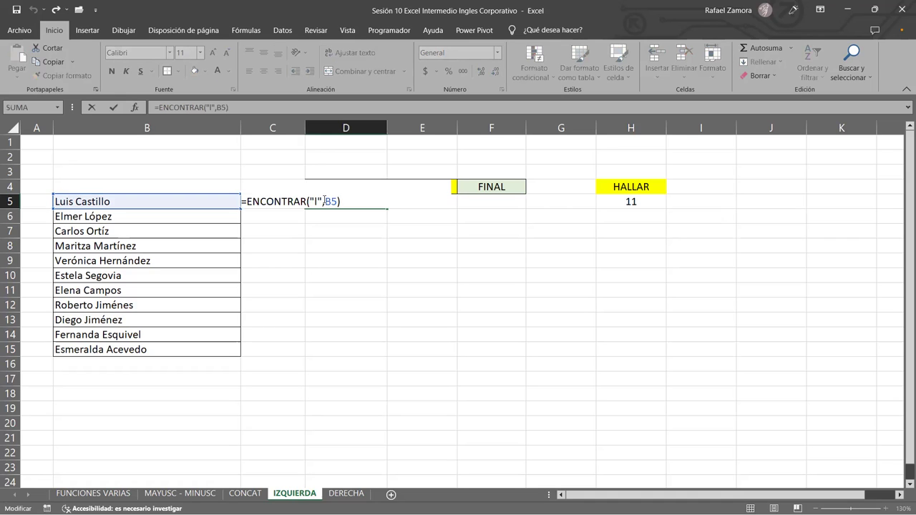
click(323, 200)
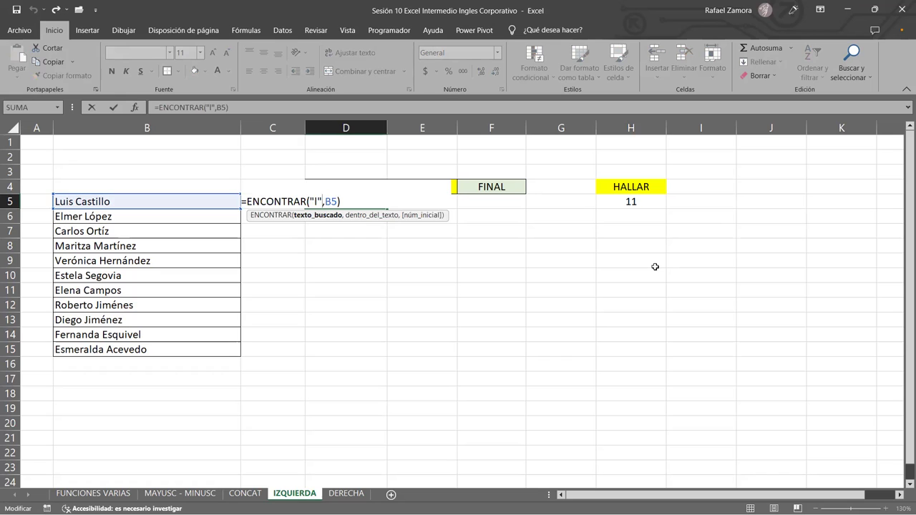
key(Return)
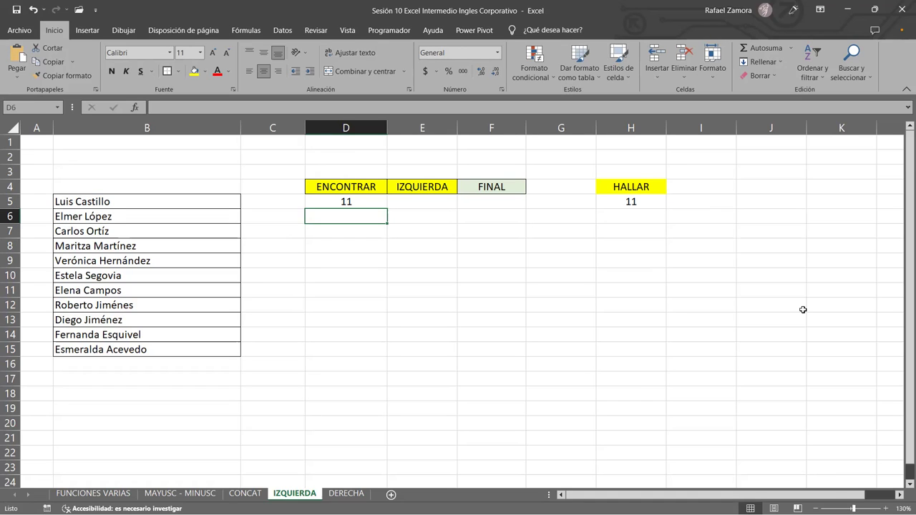
Review the full names in B5:B15 and open D5's =ENCONTRAR("l",B5) formula for editing.
click(610, 309)
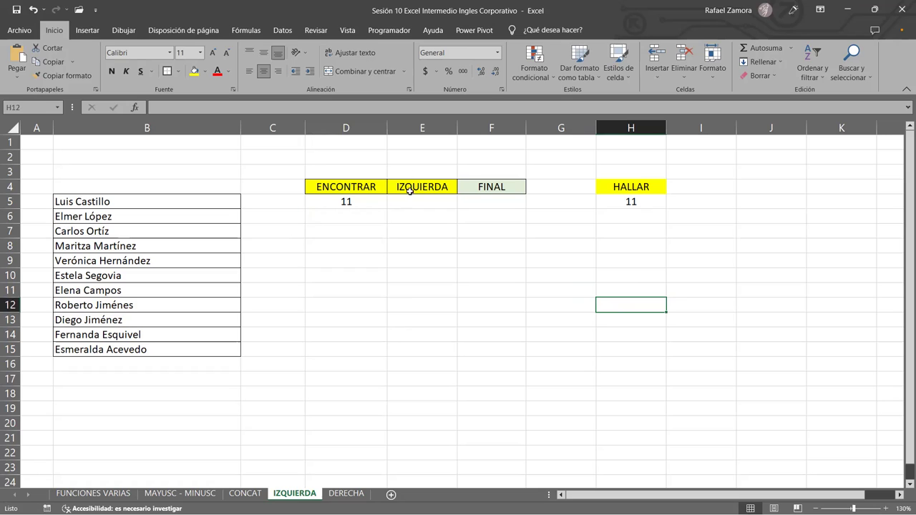
drag(180, 206, 175, 349)
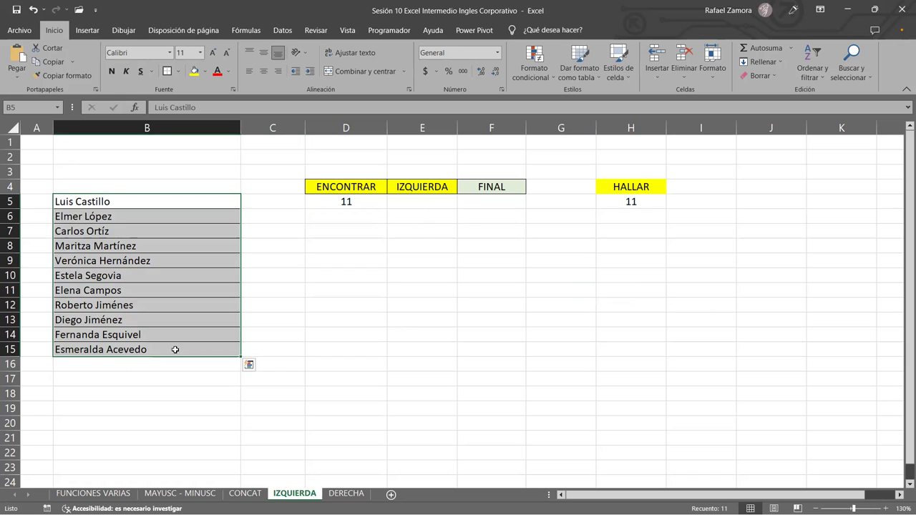
key(Escape)
click(432, 204)
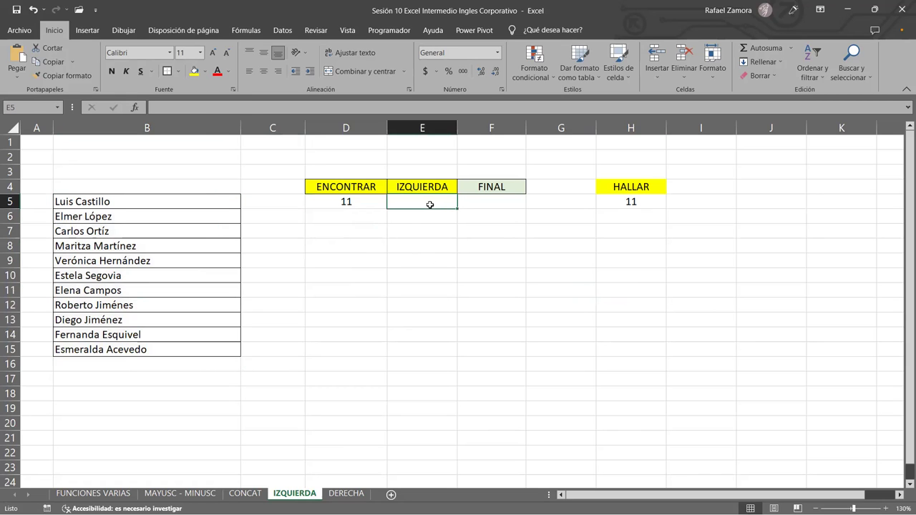
click(373, 207)
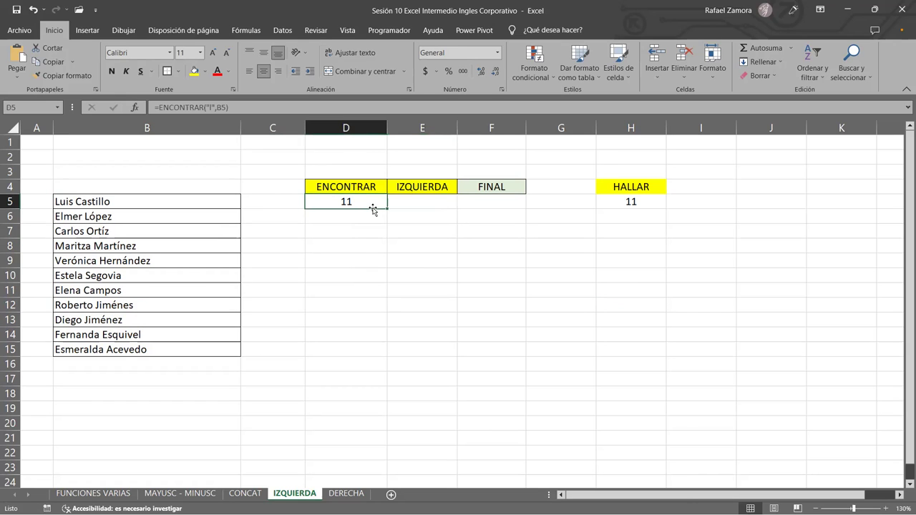
double_click(372, 206)
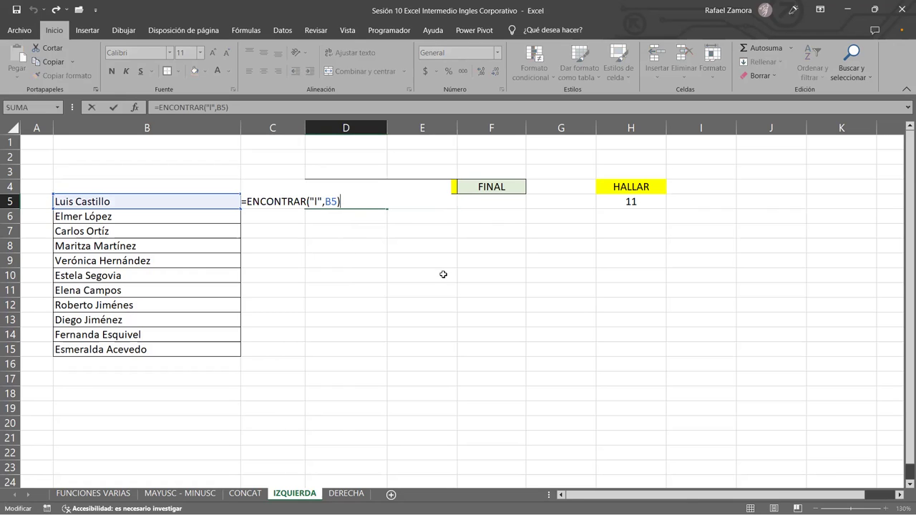
Change D5 to =ENCONTRAR("s",B5), returning 4.
double_click(314, 202)
text(s)
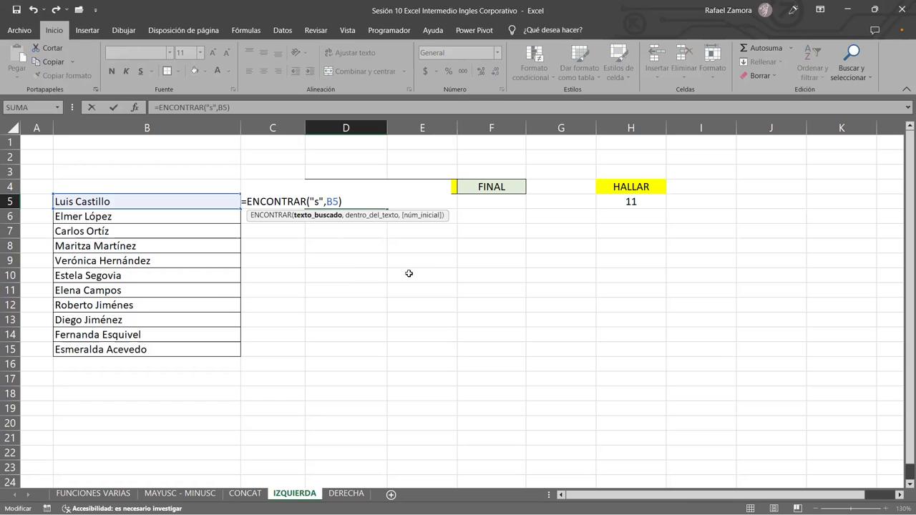
key(Return)
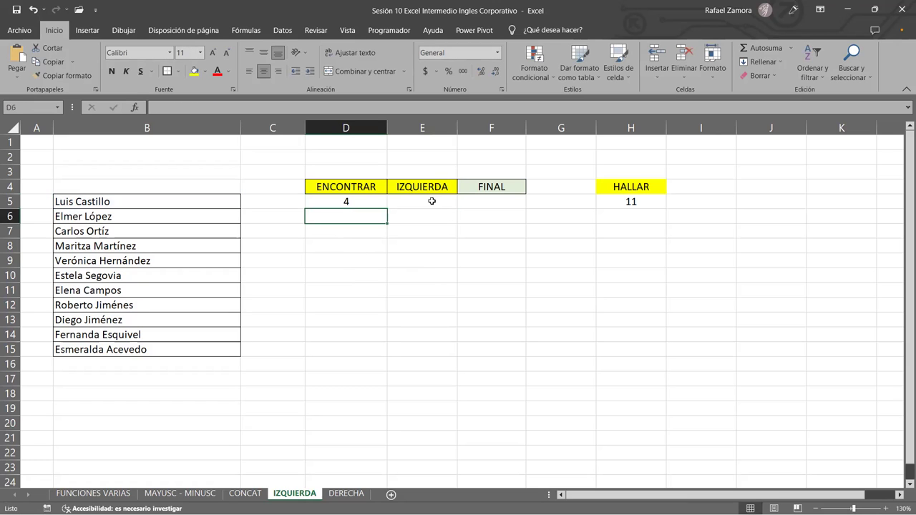
Enter =IZQUIERDA(B5,D5) in E5 to show the first name "Luis".
click(424, 201)
text(=)
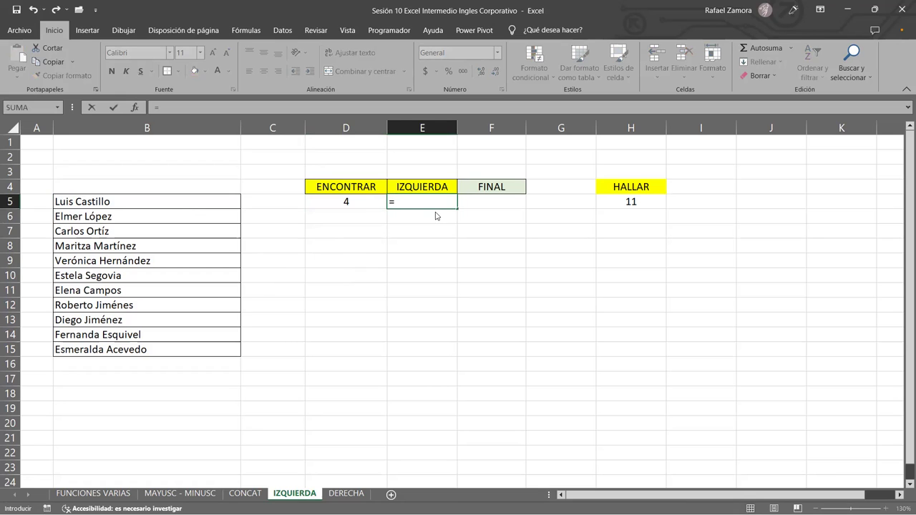
text(iz)
double_click(435, 215)
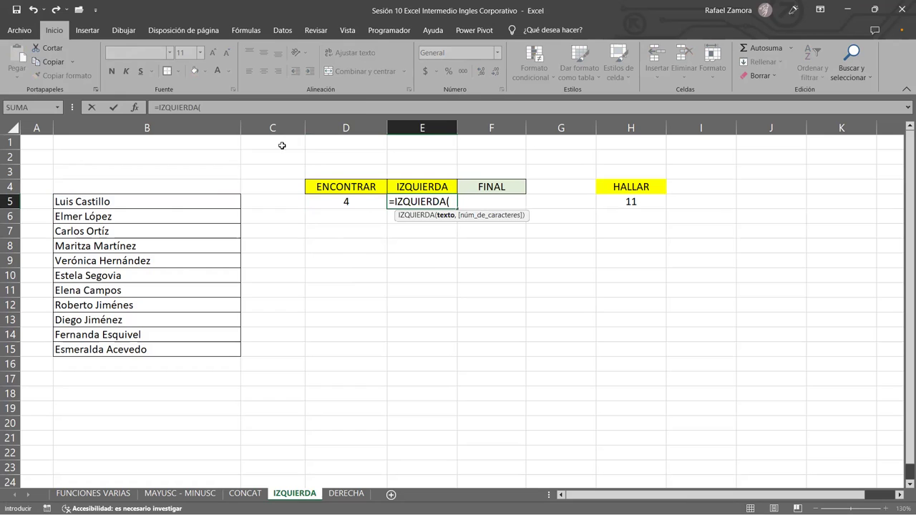
click(175, 203)
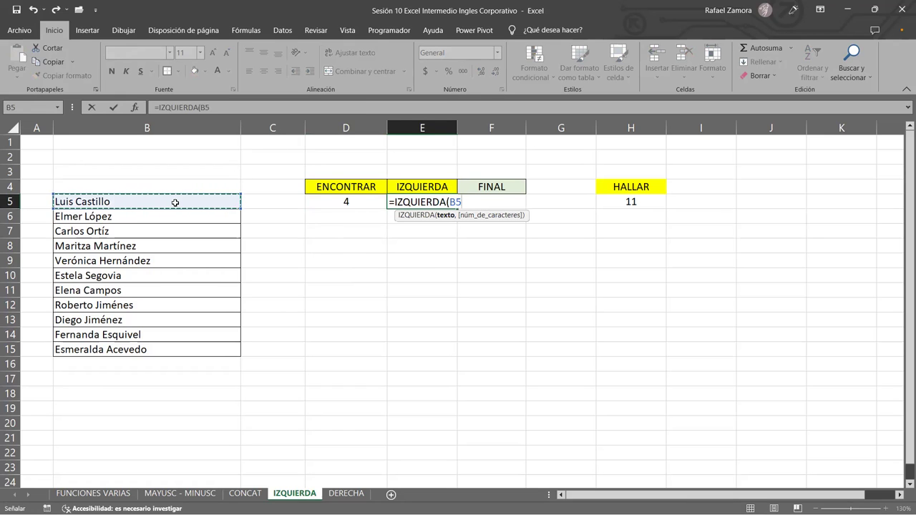
text(,)
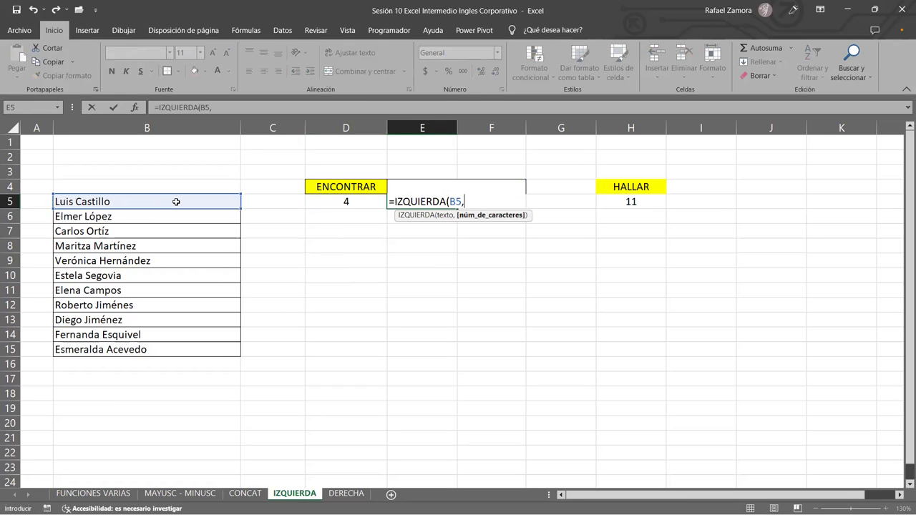
click(328, 202)
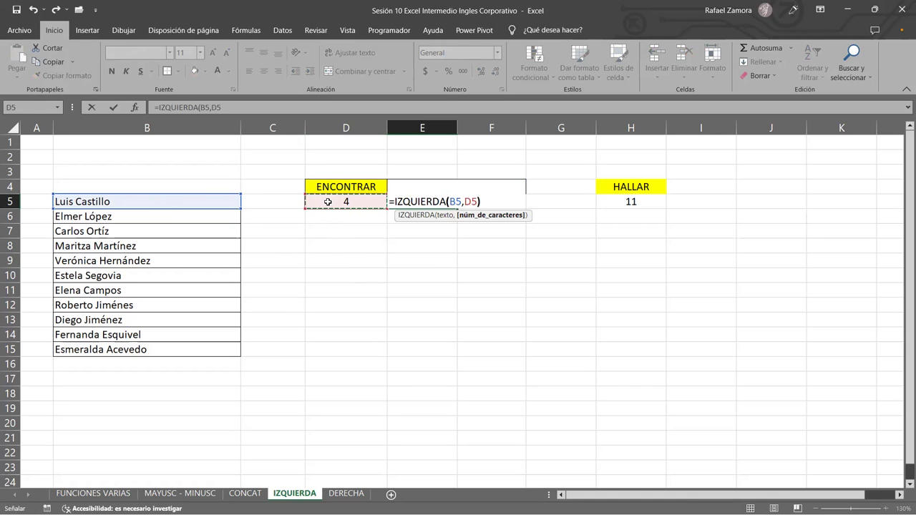
text())
key(Return)
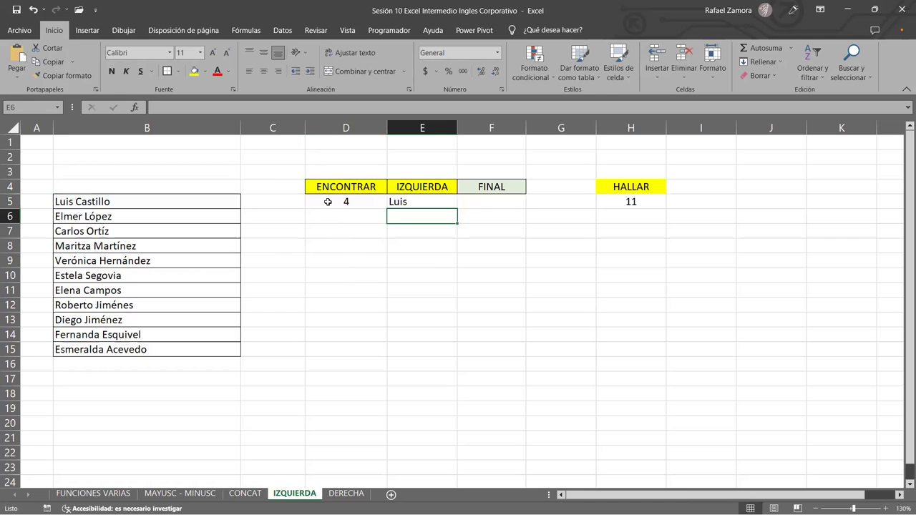
double_click(327, 202)
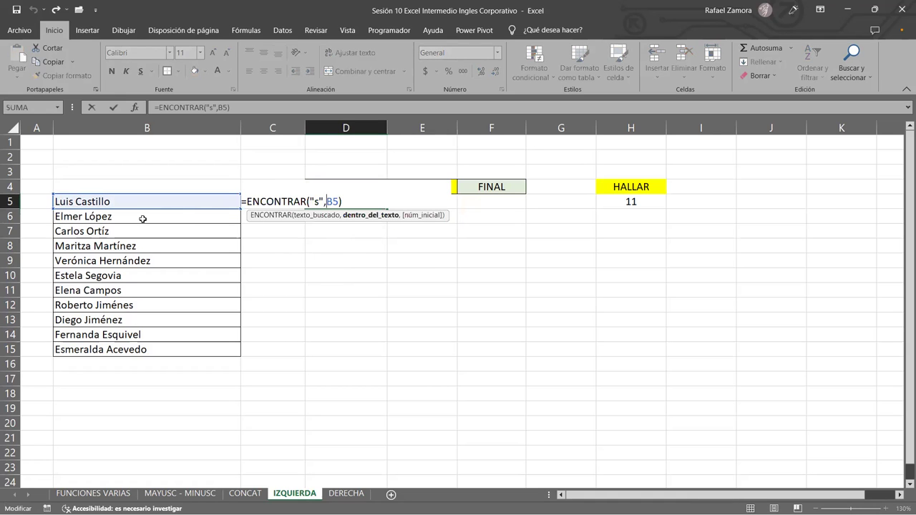
Enter =ENCONTRAR("r",B6) in D6, returning 5 for the second name.
key(Escape)
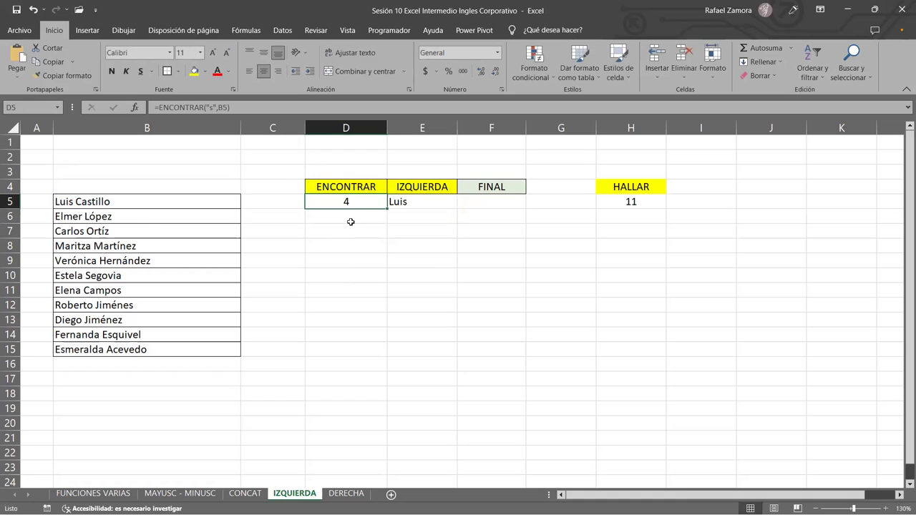
click(349, 217)
text(=)
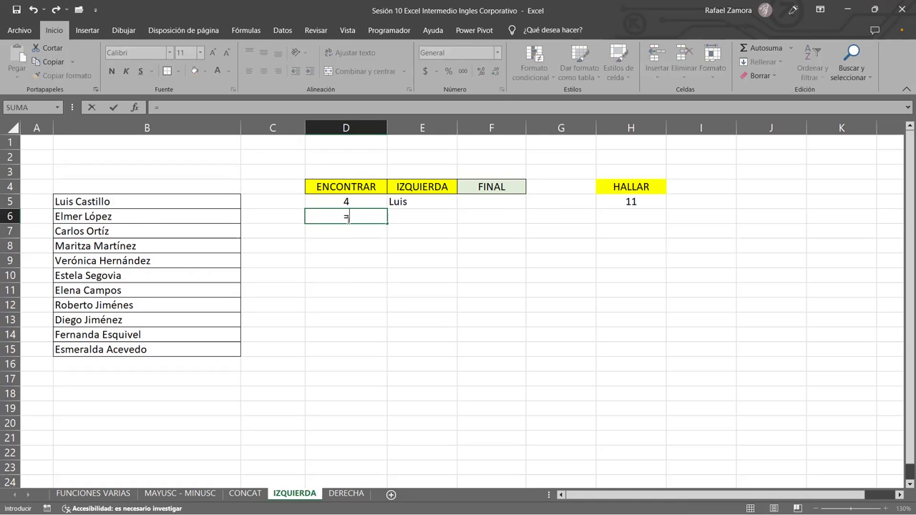
text(encontr)
key(Tab)
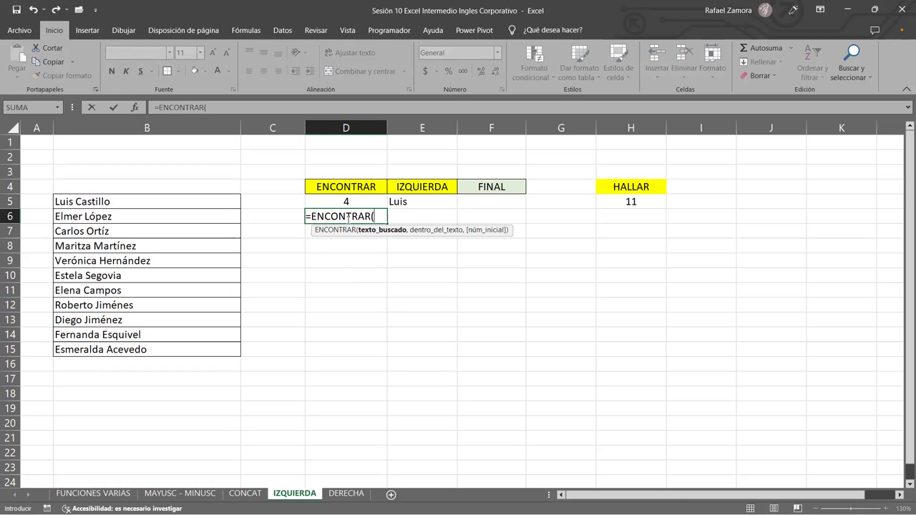
text(")
text(r)
text(")
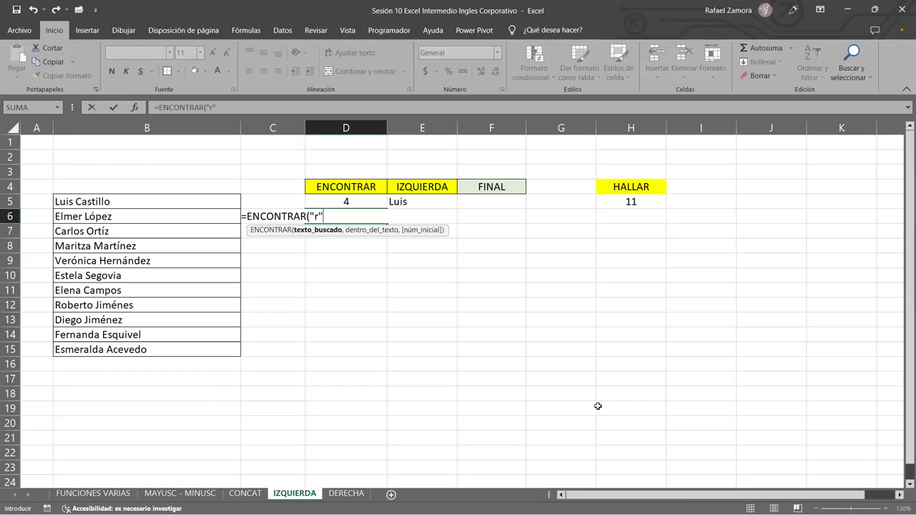
text(,)
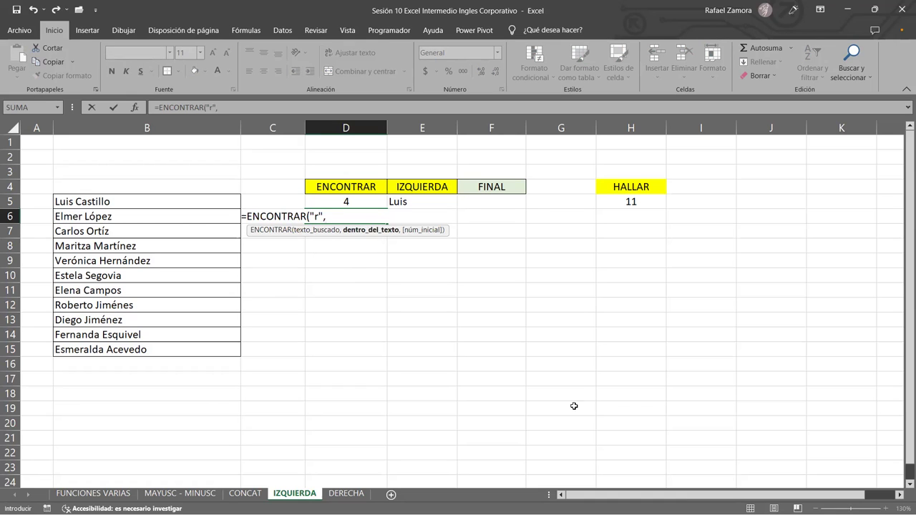
click(181, 217)
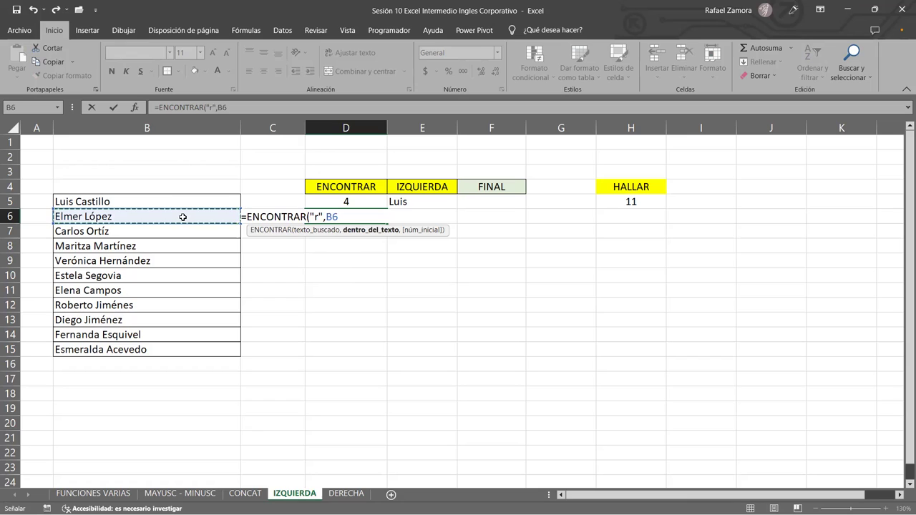
text())
key(Return)
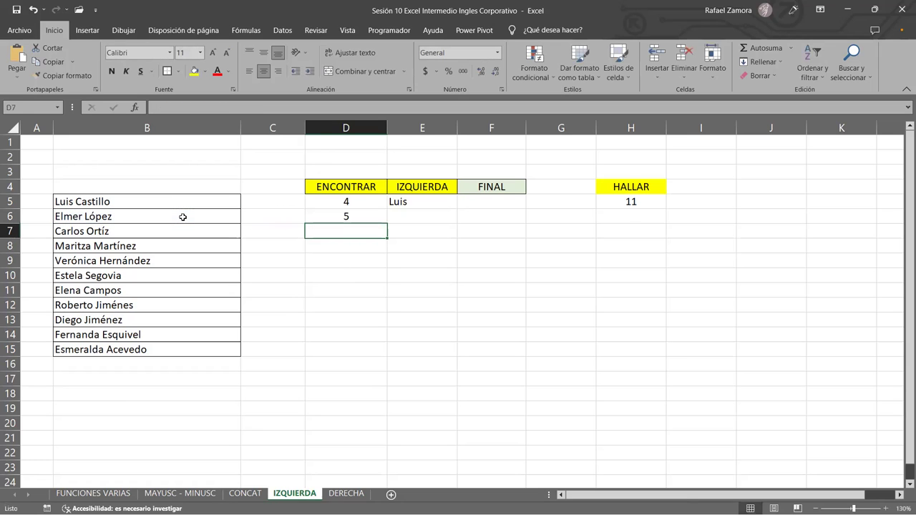
Copy E5's first-name formula down into E6.
click(403, 202)
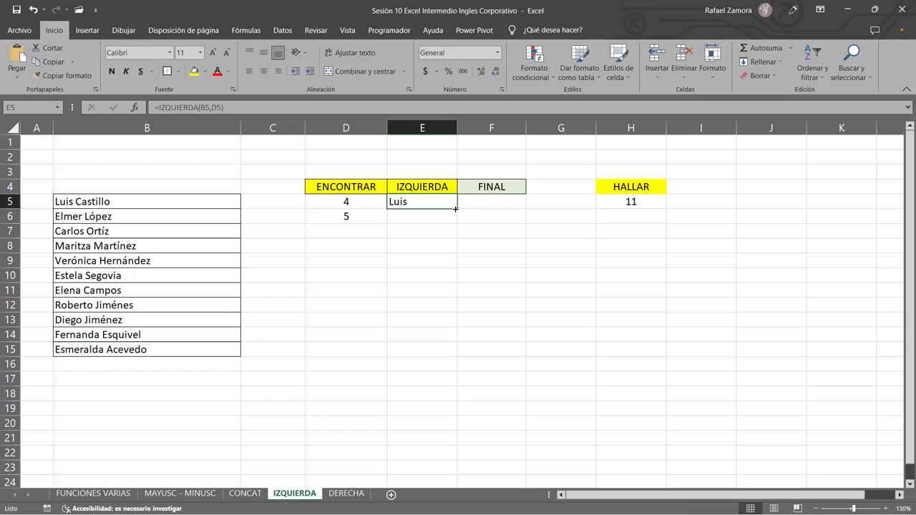
double_click(418, 202)
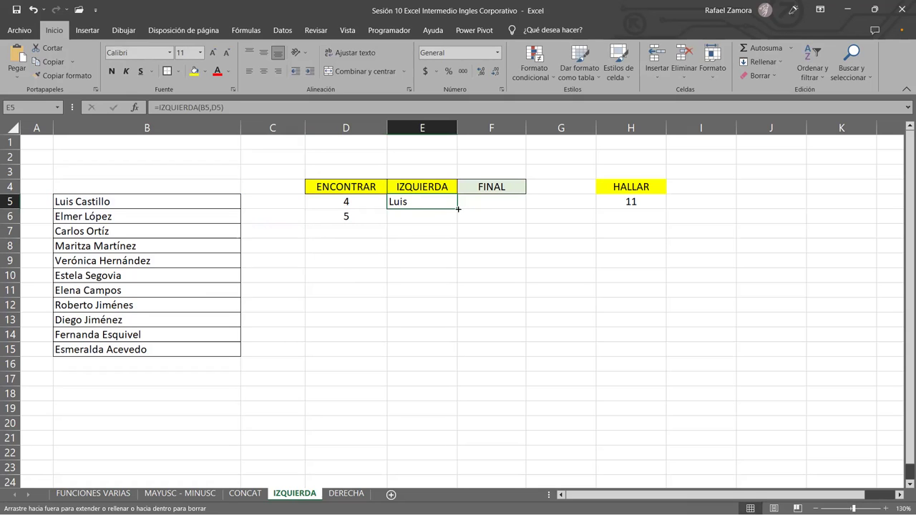
drag(458, 209, 459, 218)
Copy D6's formula into D7 and change its search letter to "s", returning 6.
click(350, 222)
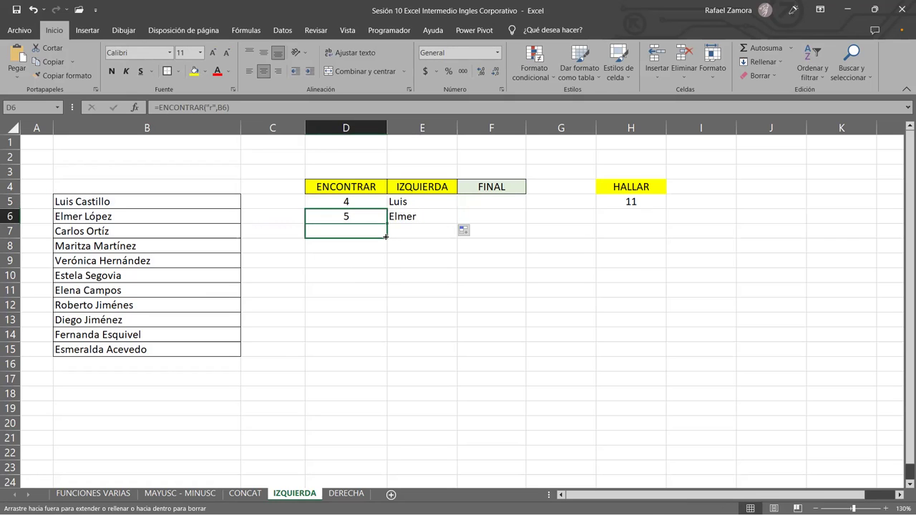
drag(385, 222, 384, 235)
double_click(359, 230)
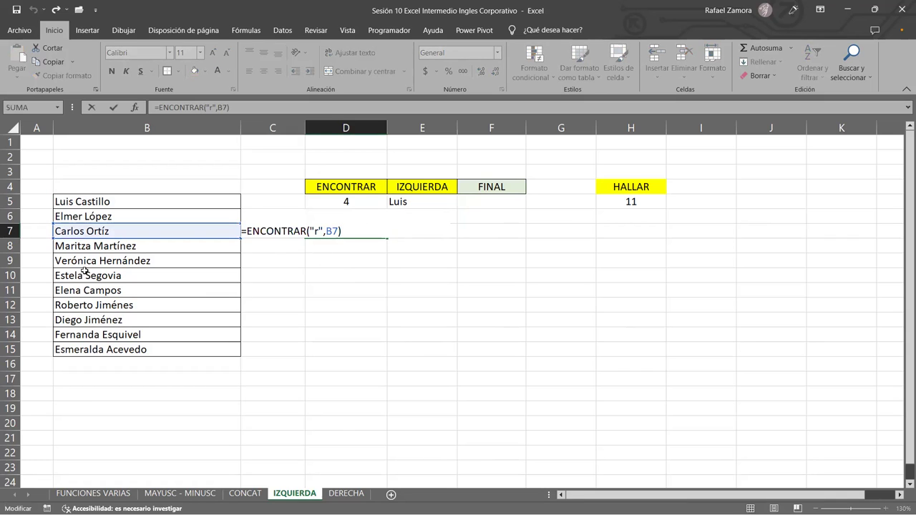
double_click(315, 231)
text(s)
key(Return)
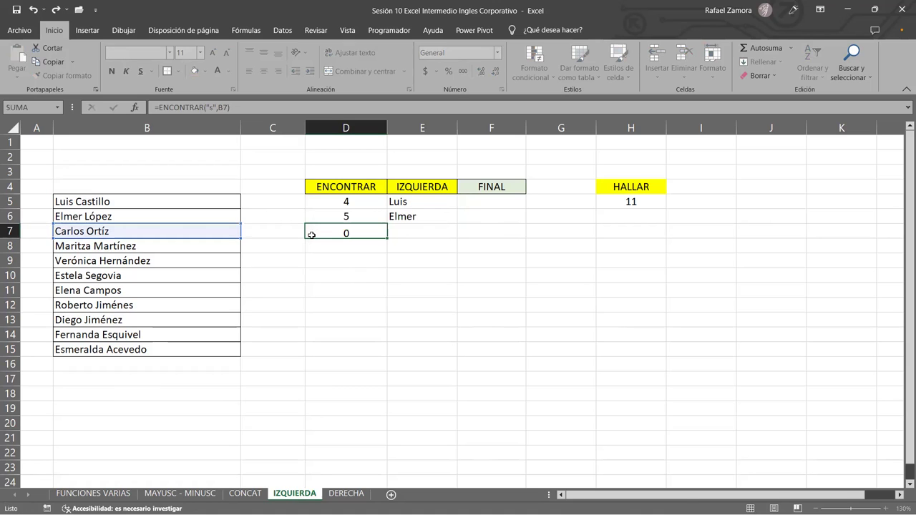
Extend the first-name formula down to E7, clearing the extra copy in E8.
click(429, 215)
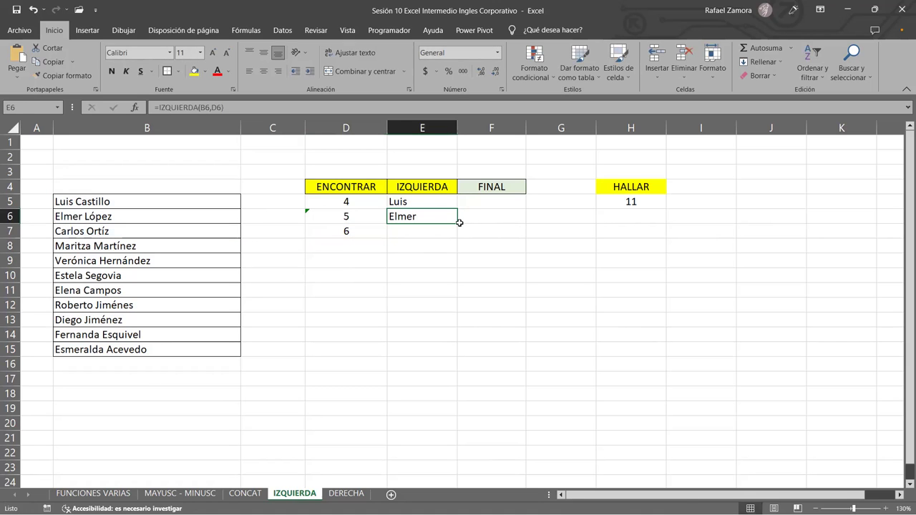
drag(457, 223, 444, 242)
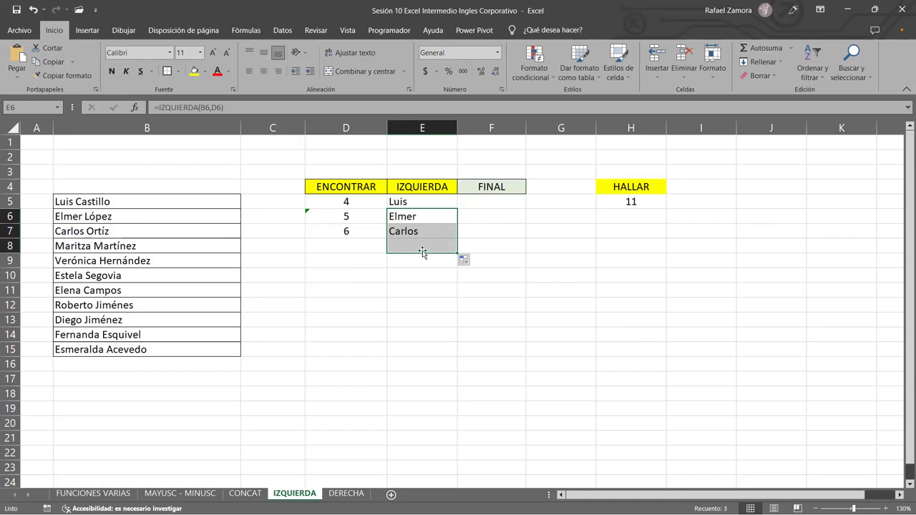
click(424, 246)
key(Delete)
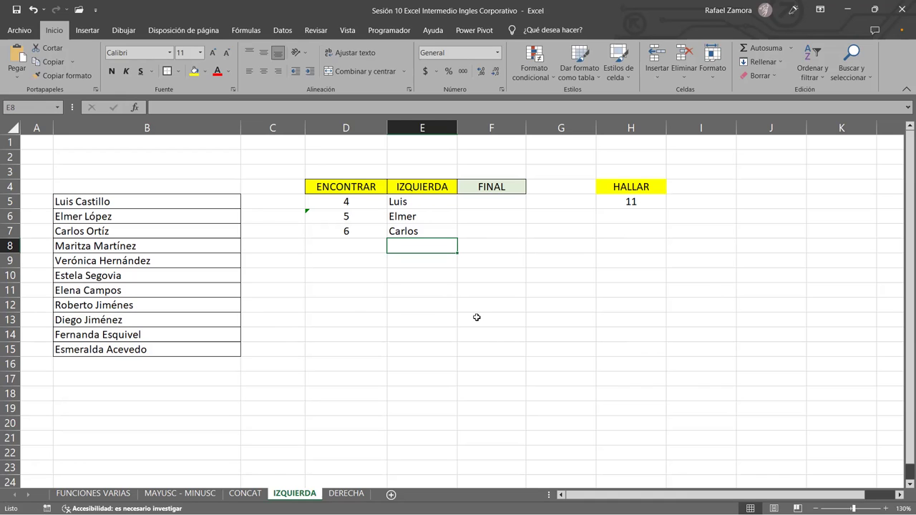
Enter =ENCONTRAR("o",B12,3) in D12, searching from character 3 and returning 7.
key(Left)
key(Down)
key(Down)
key(Down)
text(=)
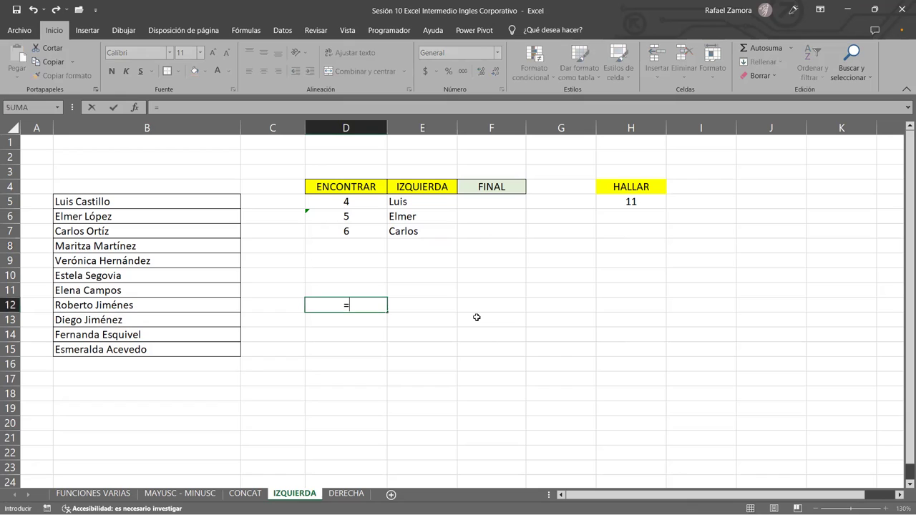
text(en)
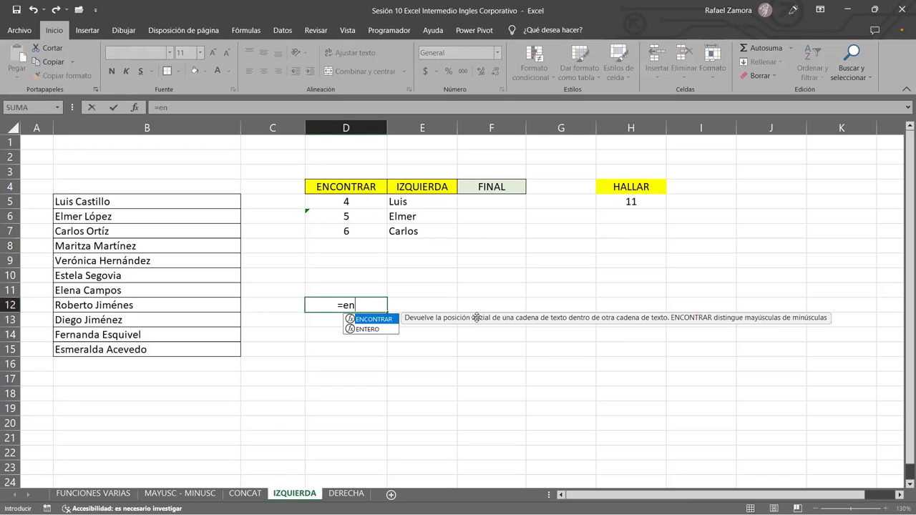
key(Tab)
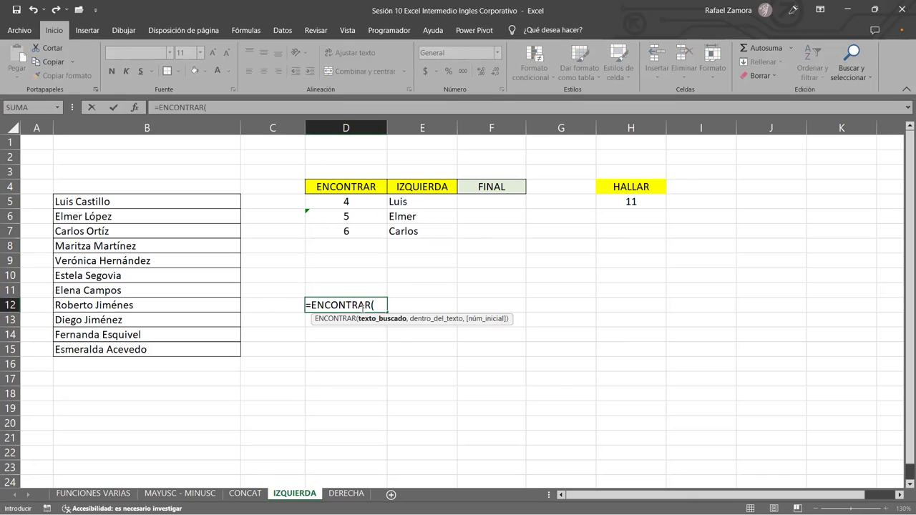
text("o)
text(")
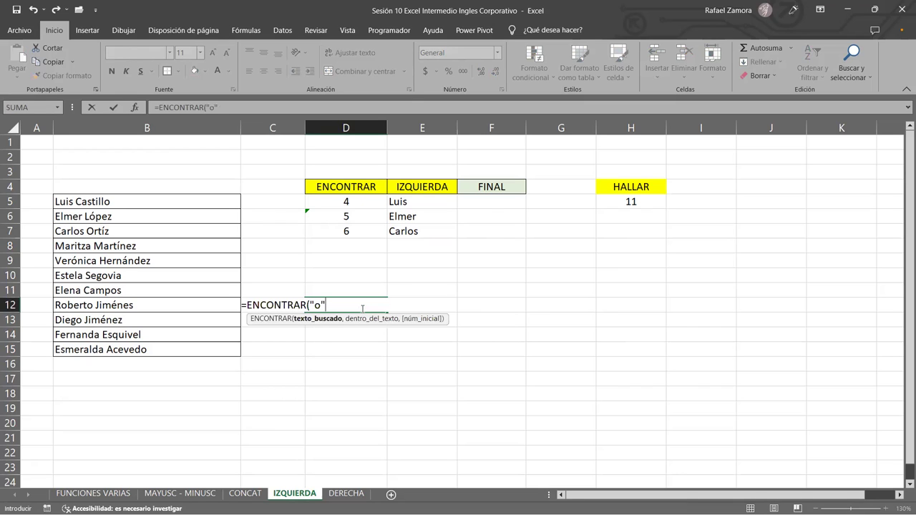
text(,)
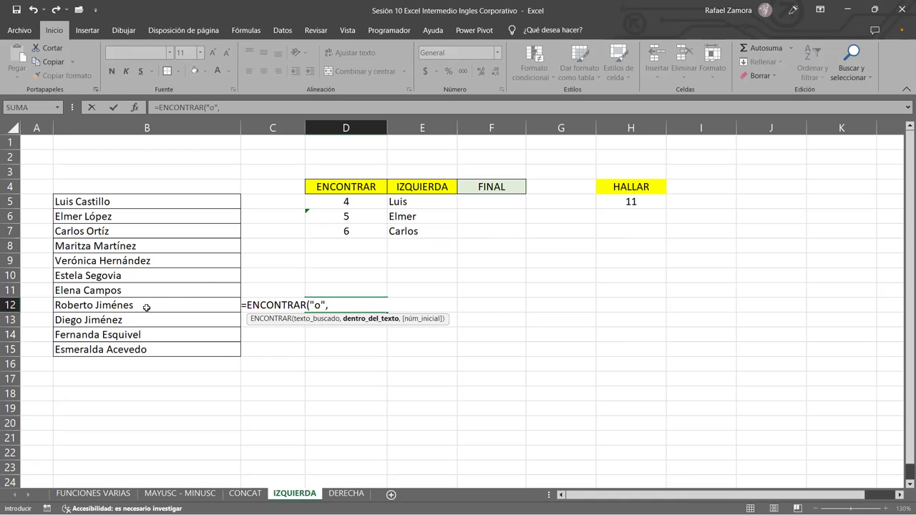
click(145, 306)
text(,)
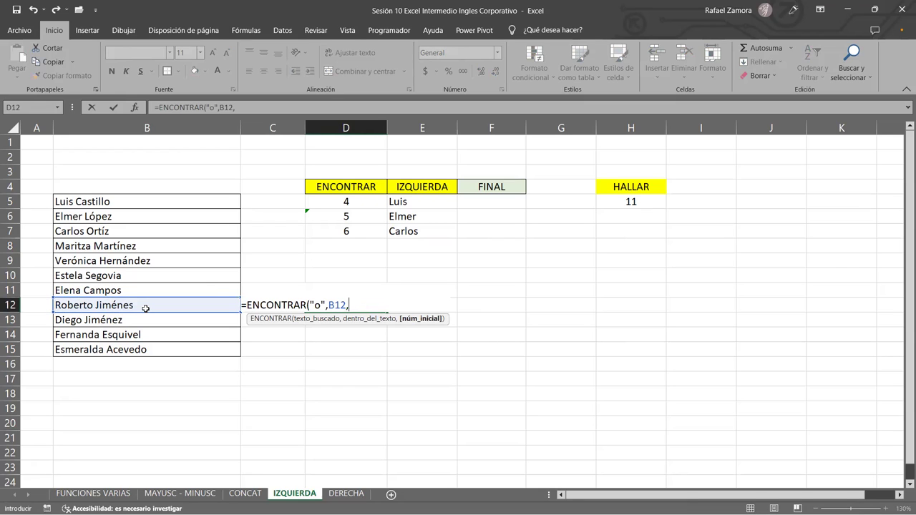
text(3)
text())
key(Return)
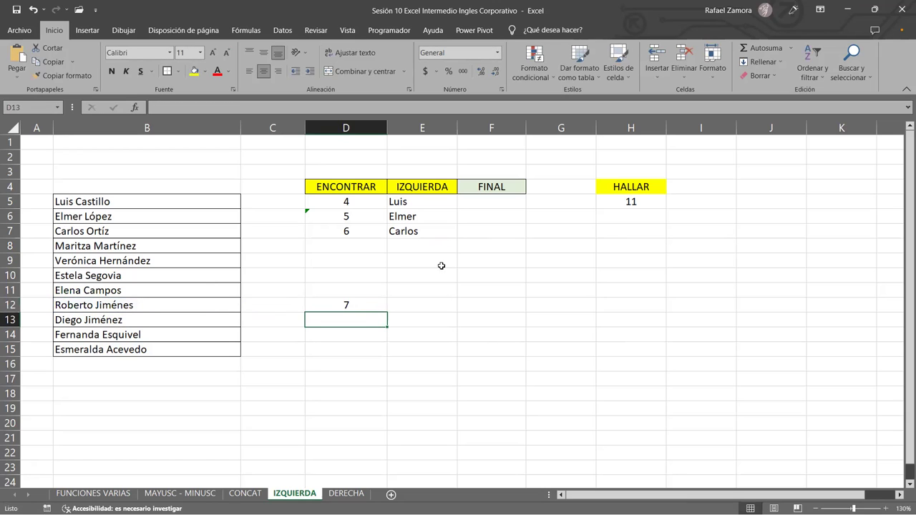
Enter =IZQUIERDA(B12,D12) in E12 to extract "Roberto".
click(437, 307)
text(=)
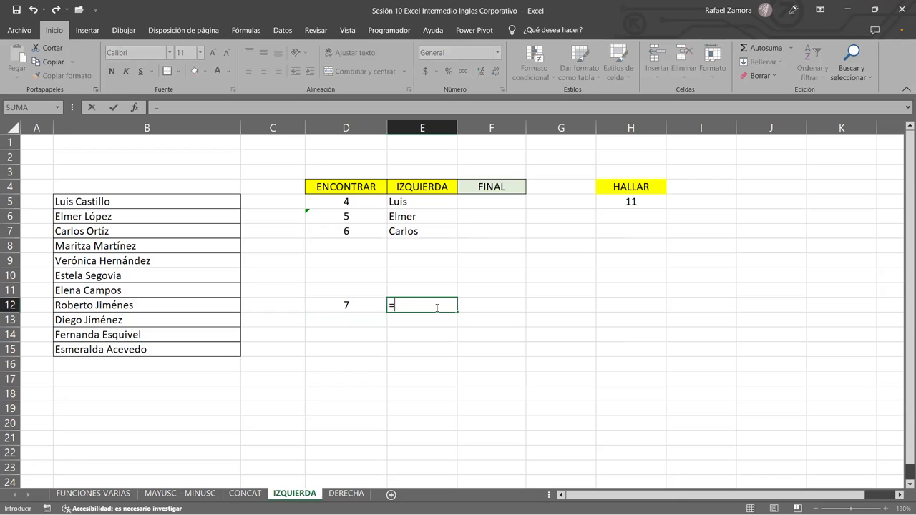
text(IZQUIERDA()
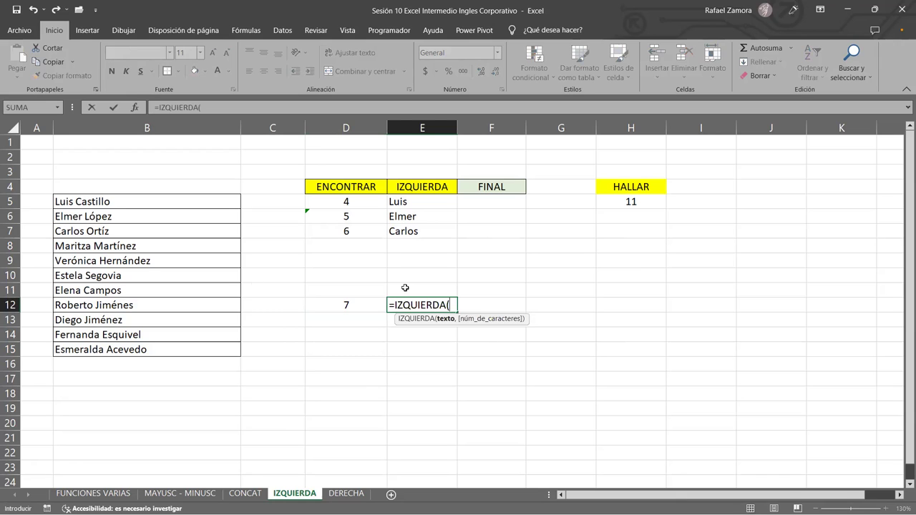
click(171, 308)
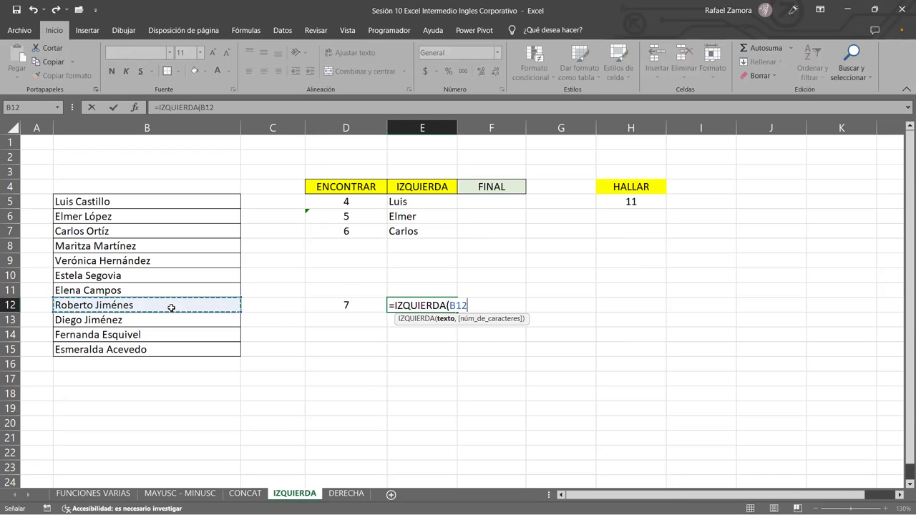
text(,)
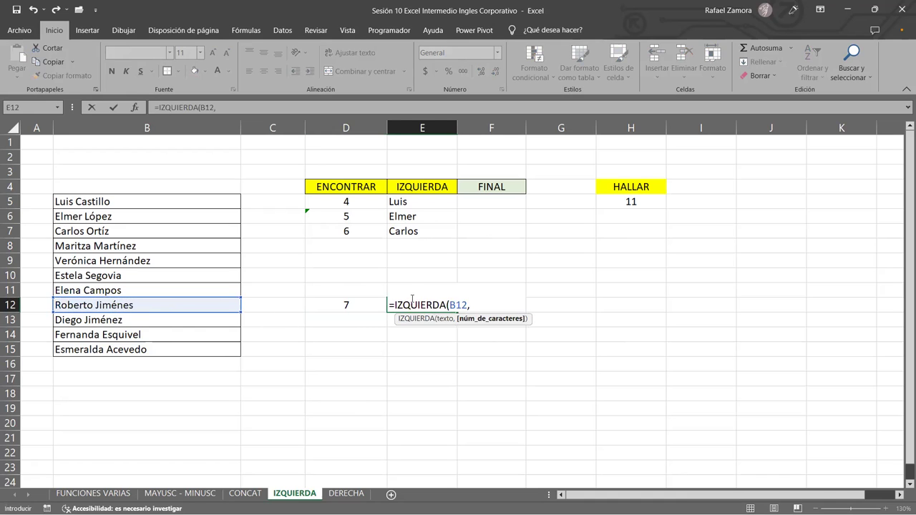
click(364, 304)
text())
key(Return)
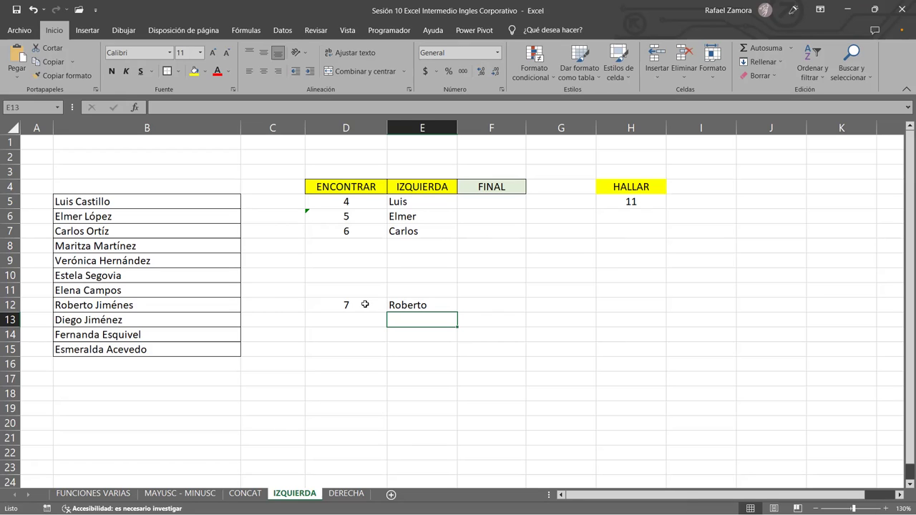
Copy D12's formula down to D14 and change D14 to =ENCONTRAR("a",B14,7), giving 8.
click(365, 304)
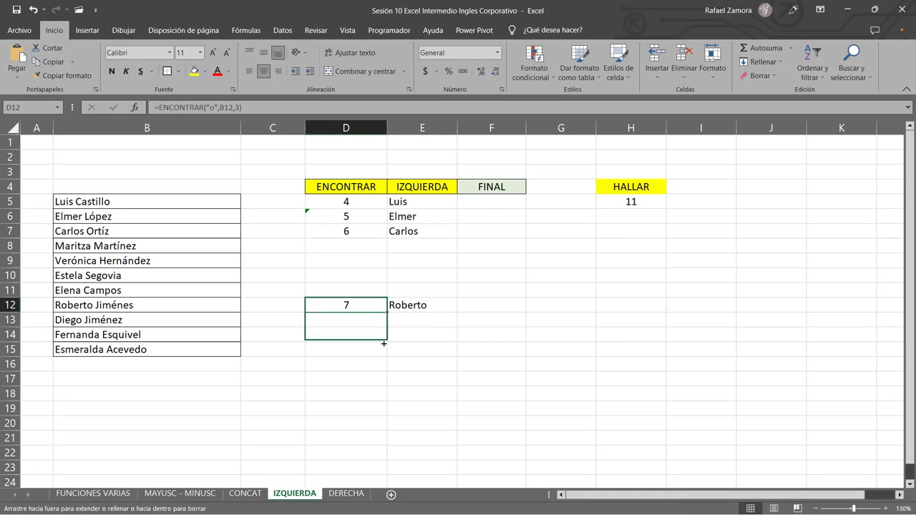
drag(386, 312, 385, 342)
click(366, 320)
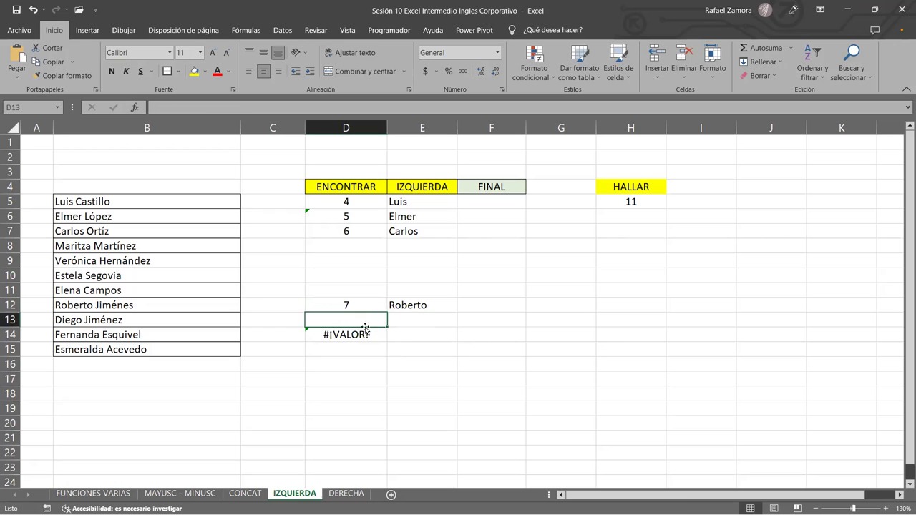
double_click(308, 334)
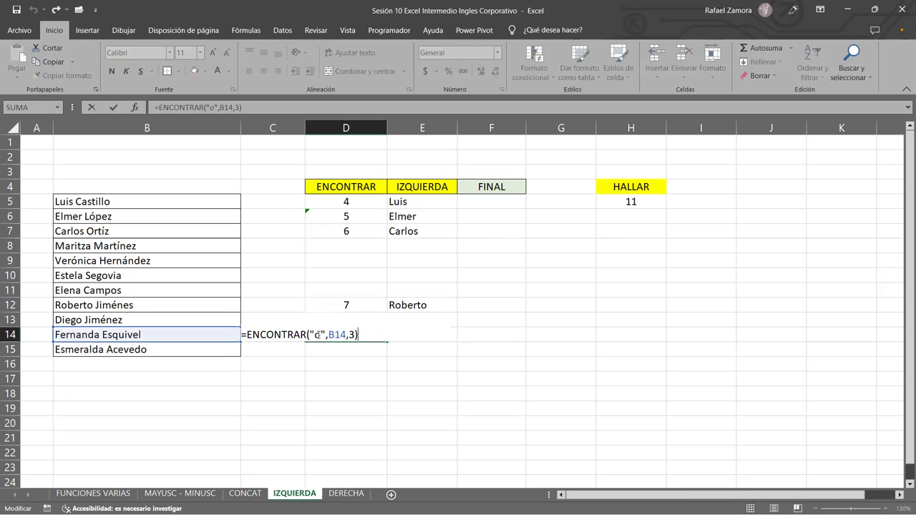
double_click(317, 334)
text(a)
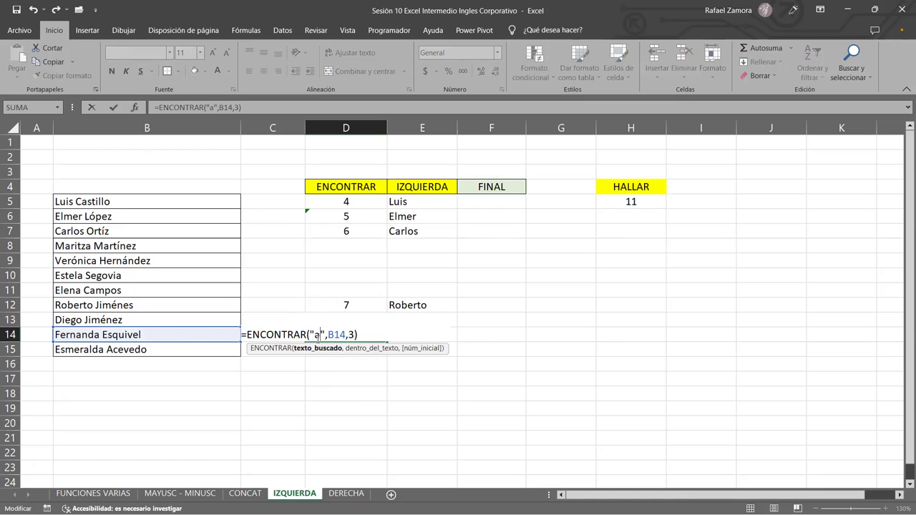
double_click(351, 334)
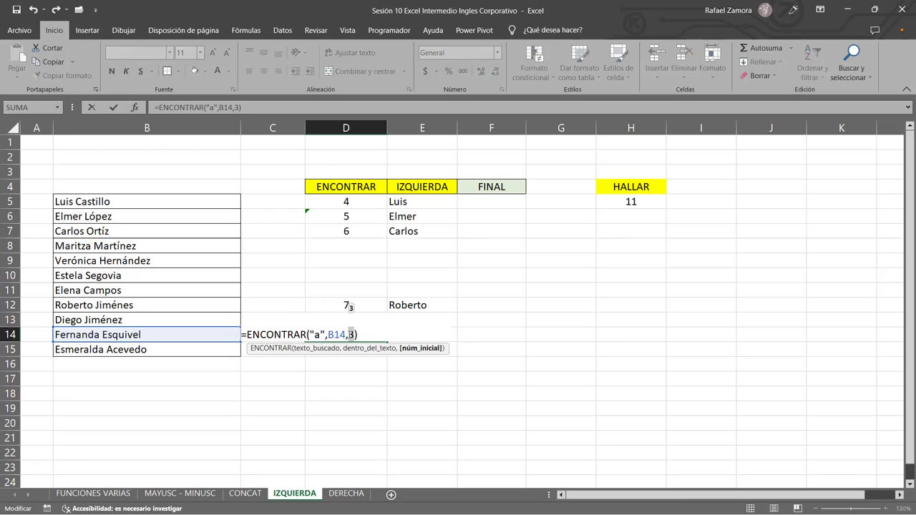
text(7)
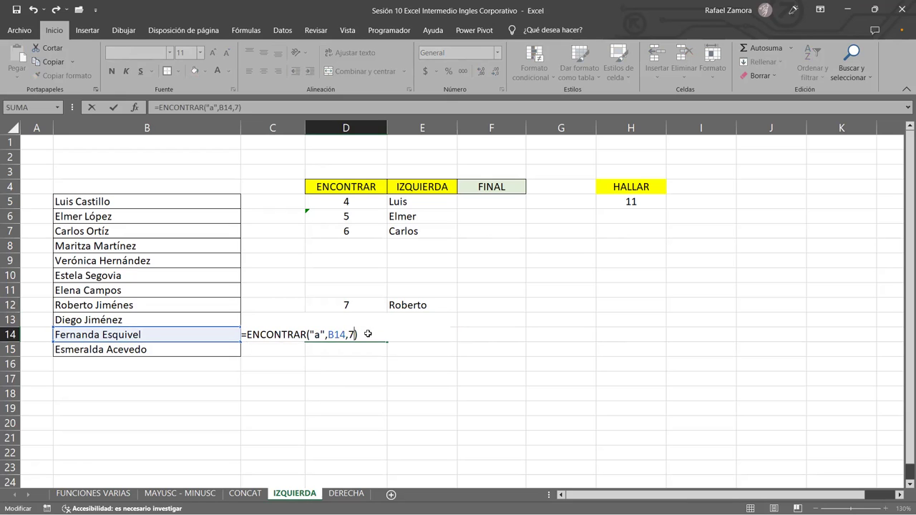
key(Return)
Fill E12's IZQUIERDA formula down to E14 so E14 shows Fernanda.
click(439, 301)
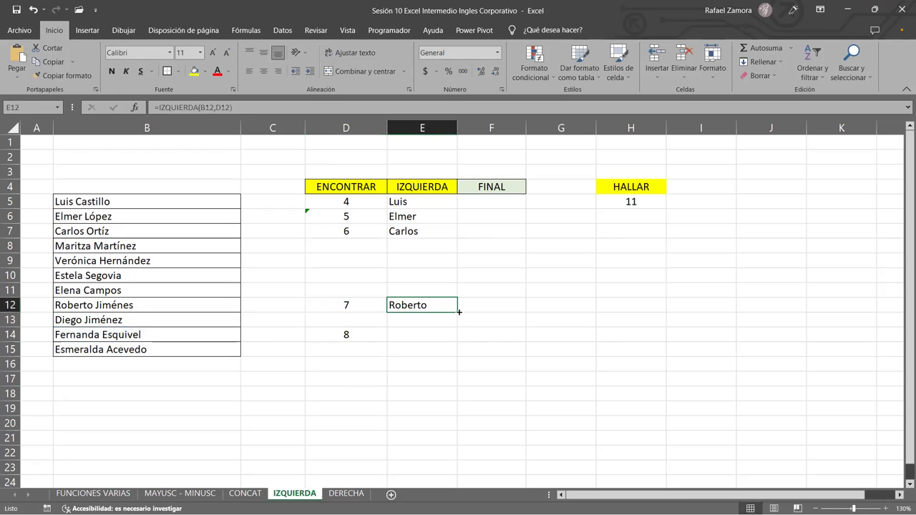
drag(457, 312, 452, 339)
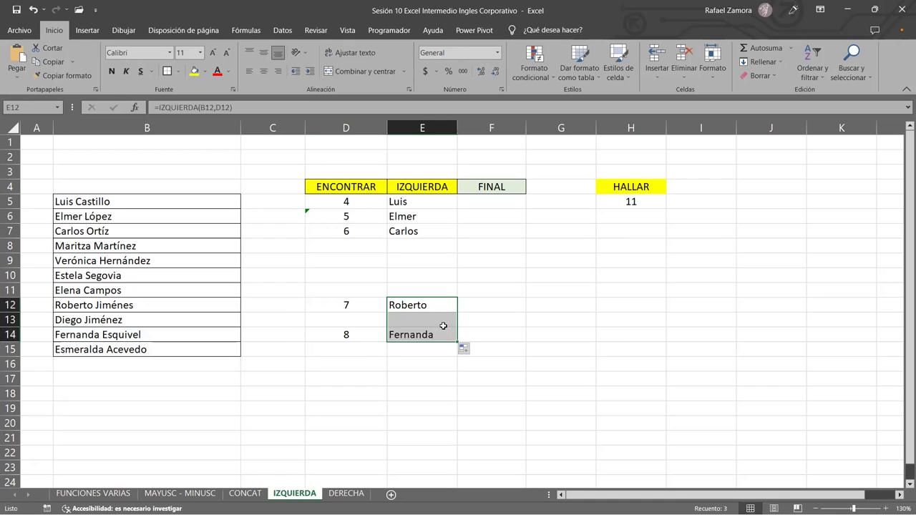
click(443, 324)
click(444, 335)
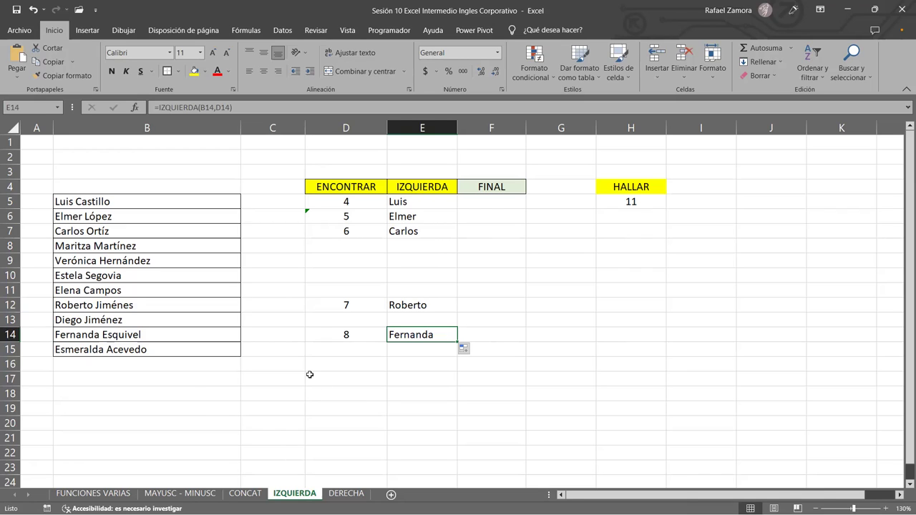
drag(427, 203, 430, 217)
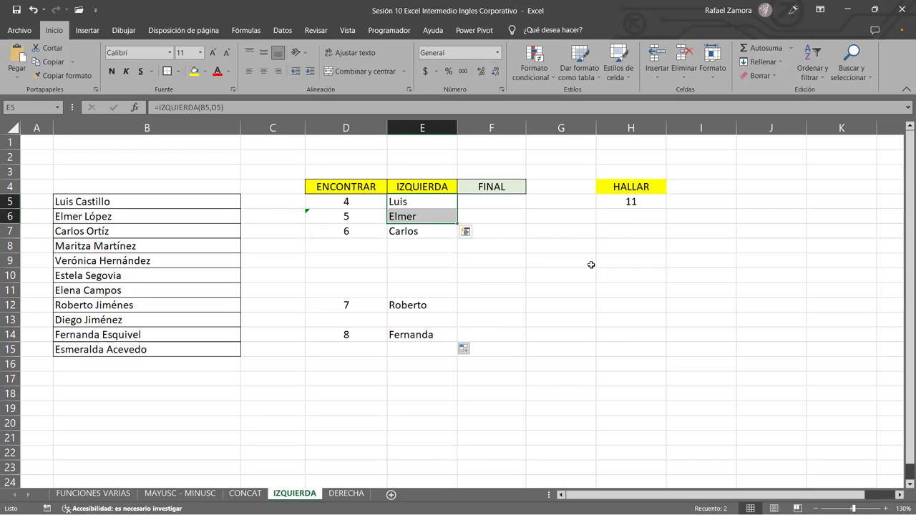
click(558, 279)
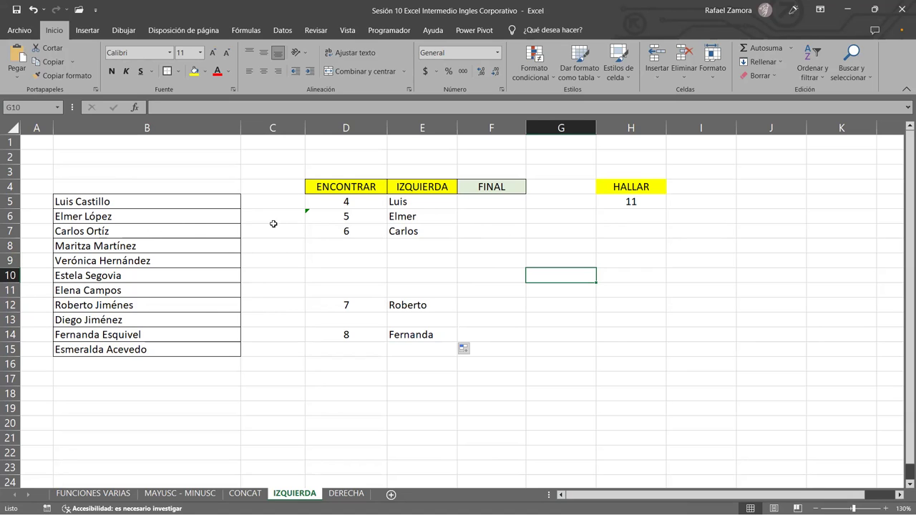
click(157, 205)
shift+click(158, 349)
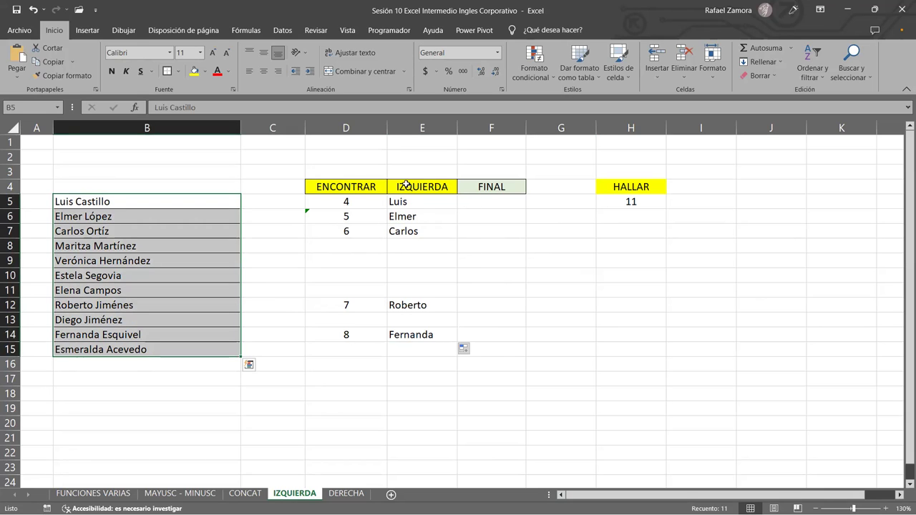
click(358, 201)
click(432, 210)
click(432, 200)
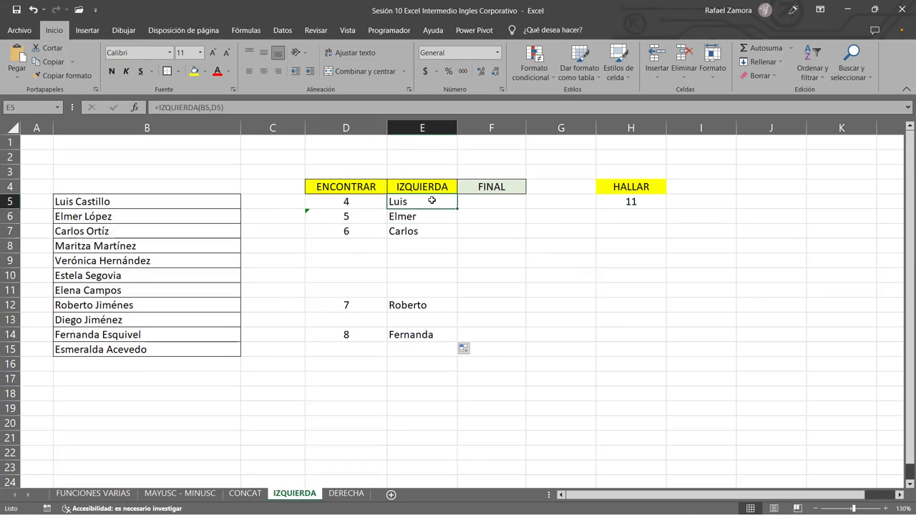
click(506, 207)
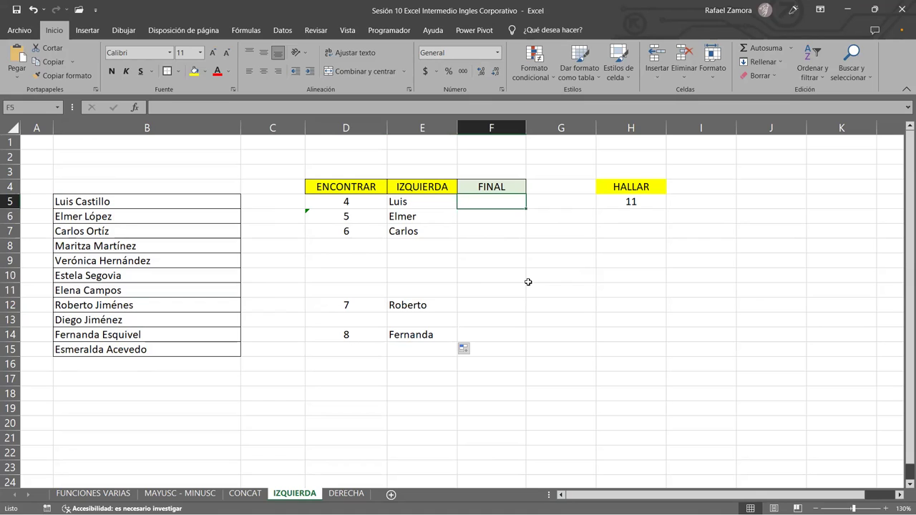
Begin F5's formula as =IZQUIERDA(B5,ENCONTRAR( using function autocomplete.
text(=)
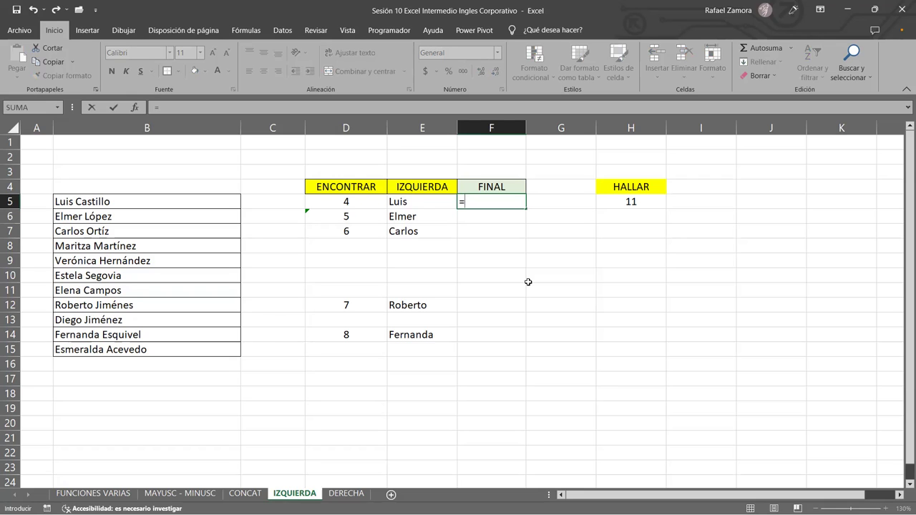
text(izq)
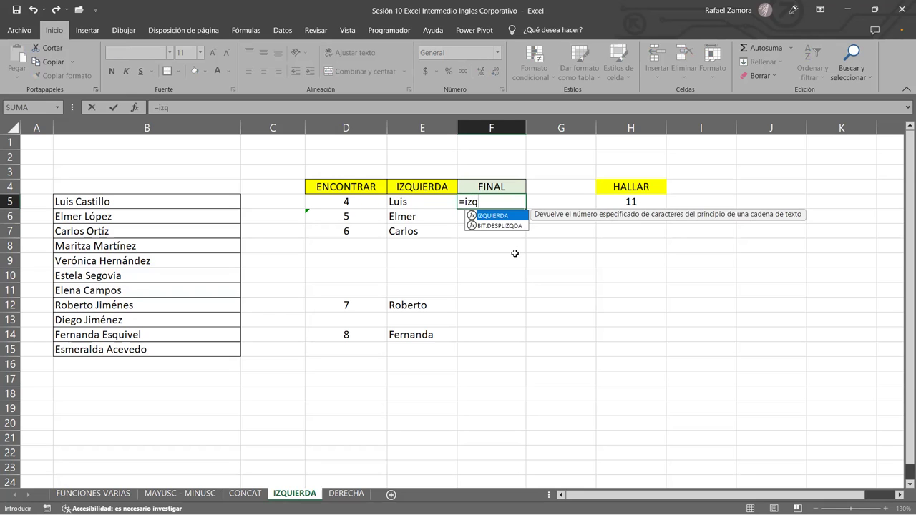
key(Tab)
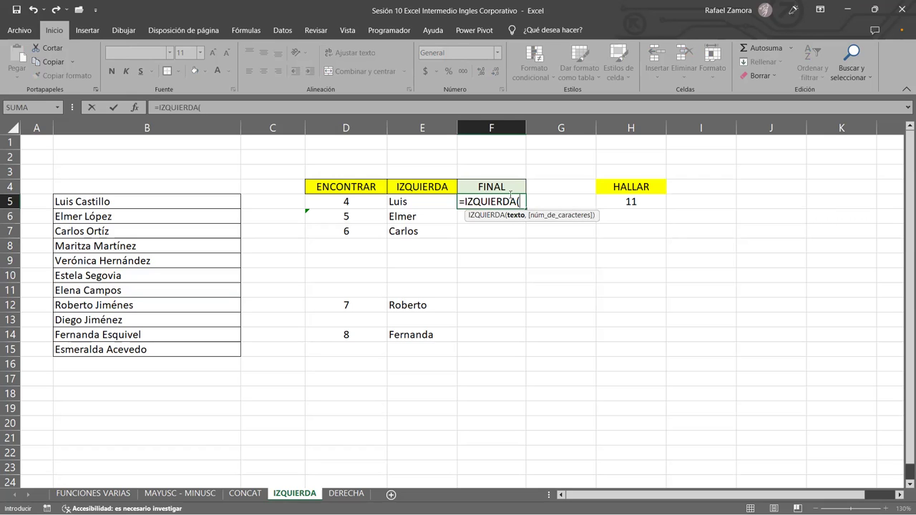
click(139, 204)
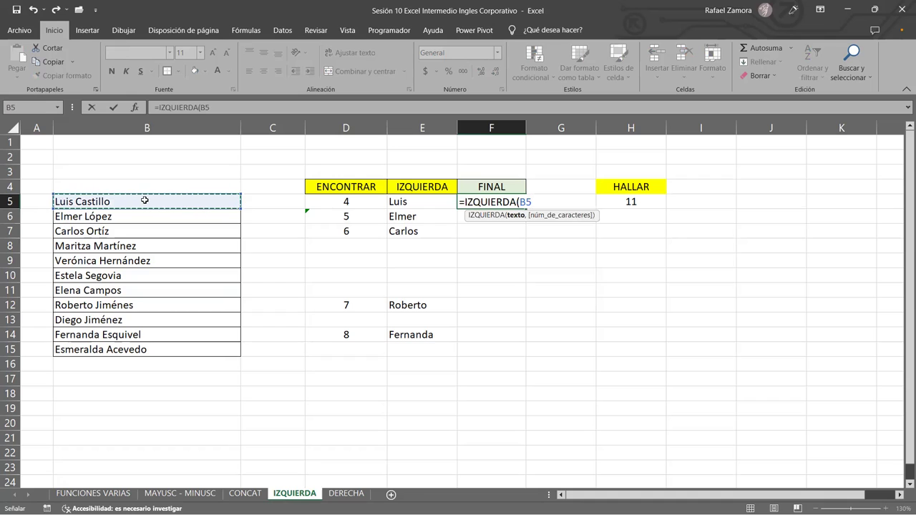
text(,)
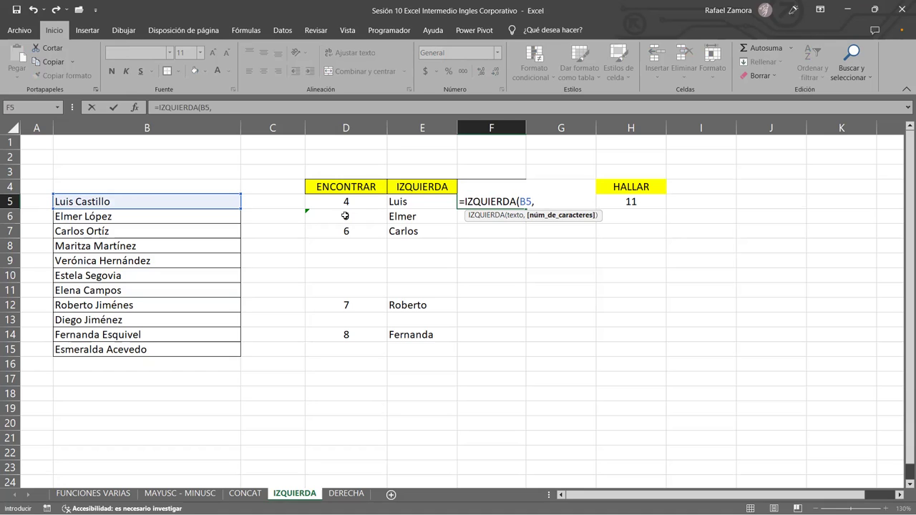
text(encon)
key(Tab)
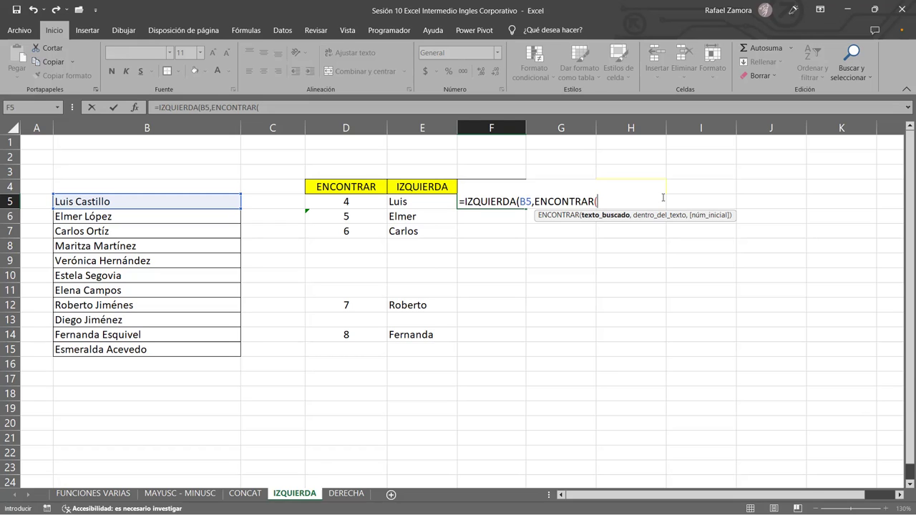
Complete F5 as =IZQUIERDA(B5,ENCONTRAR(" ",B5)) so it shows Luis.
click(603, 201)
text(")
text( ")
text(,)
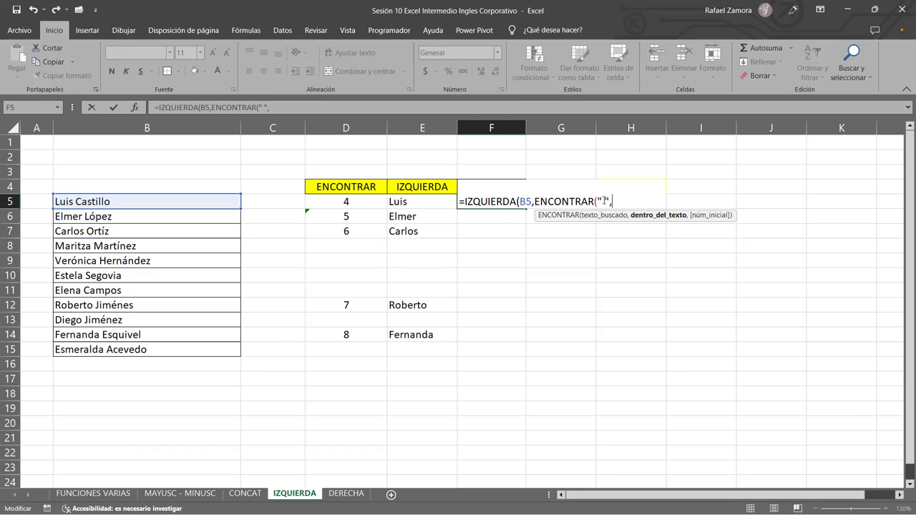
click(158, 200)
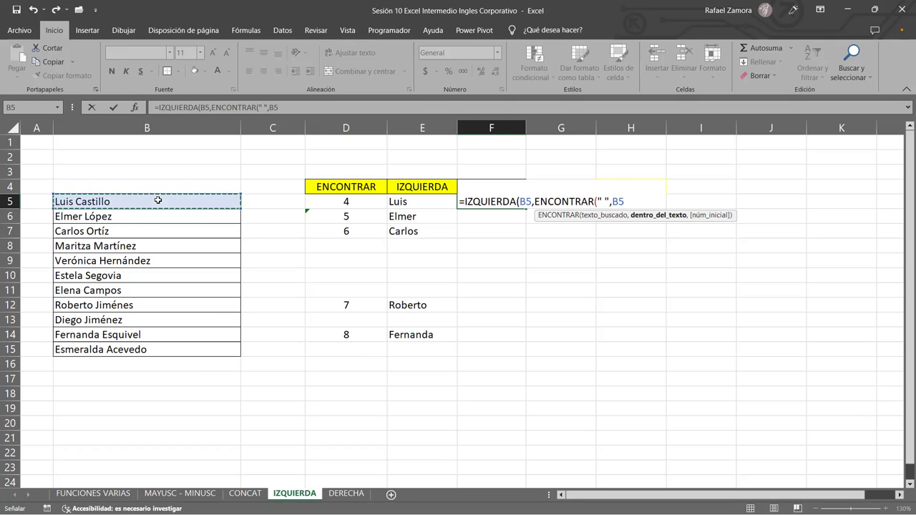
text())
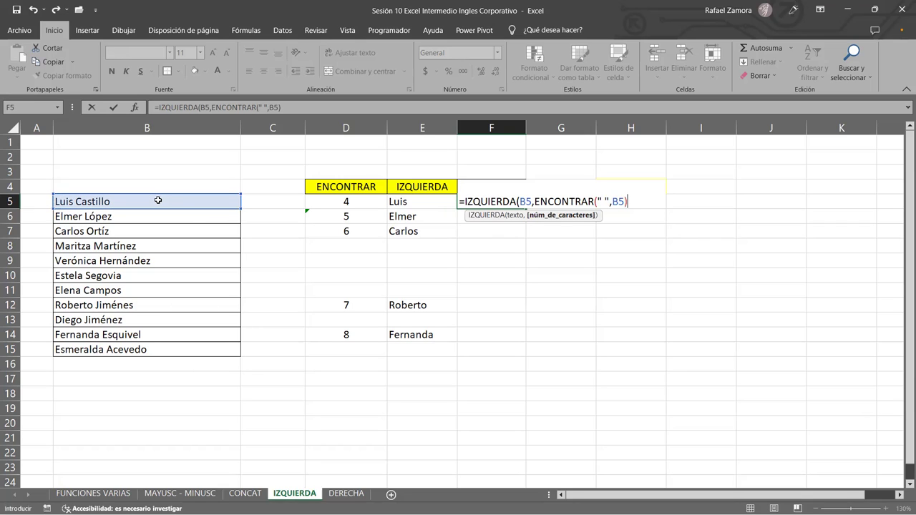
text())
key(Return)
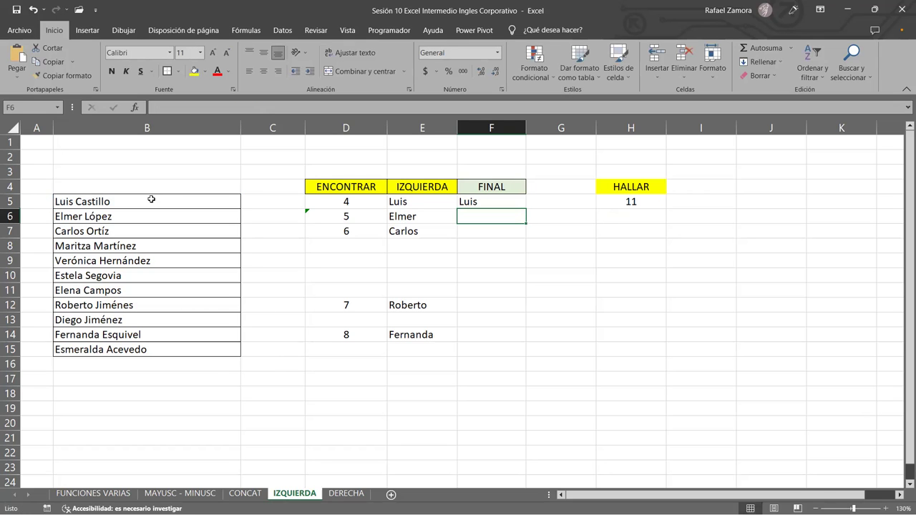
Fill F5's first-name formula down through F14.
click(522, 204)
drag(526, 208, 517, 347)
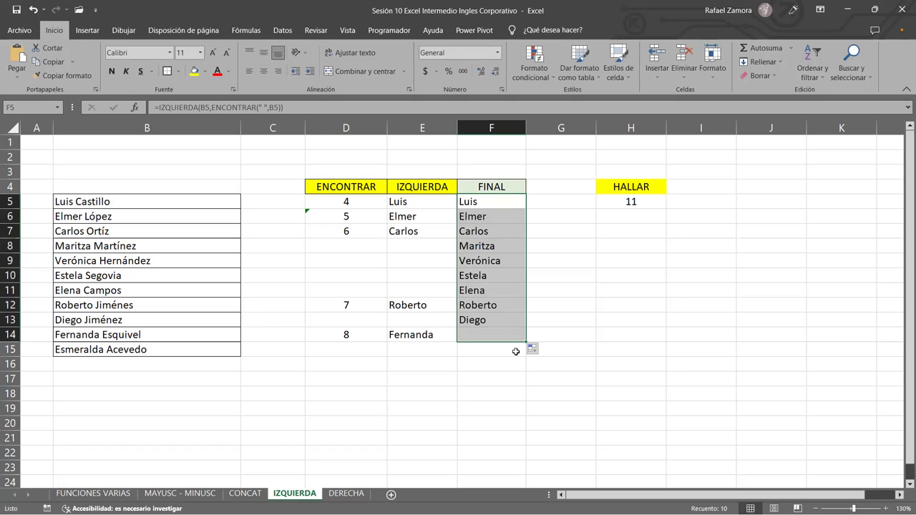
click(566, 344)
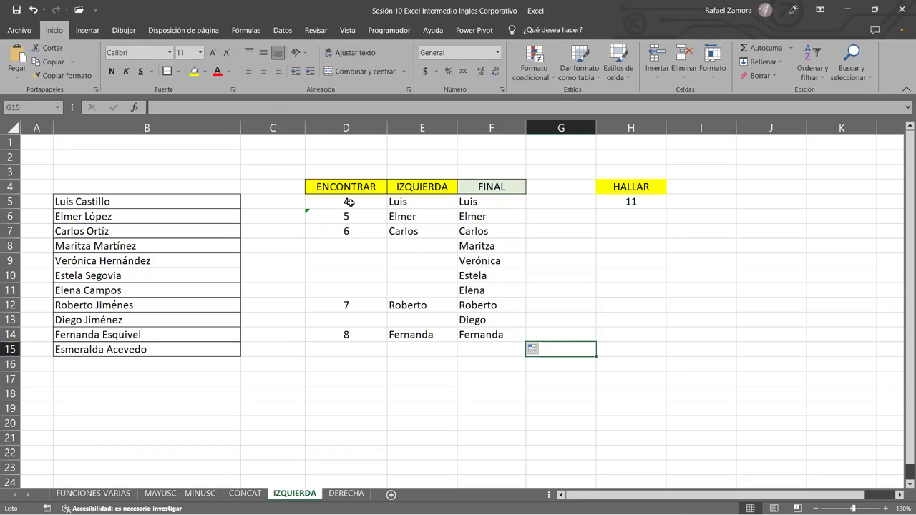
Review the earlier ENCONTRAR/IZQUIERDA results and F5's formula, leaving it unchanged.
drag(348, 201, 397, 330)
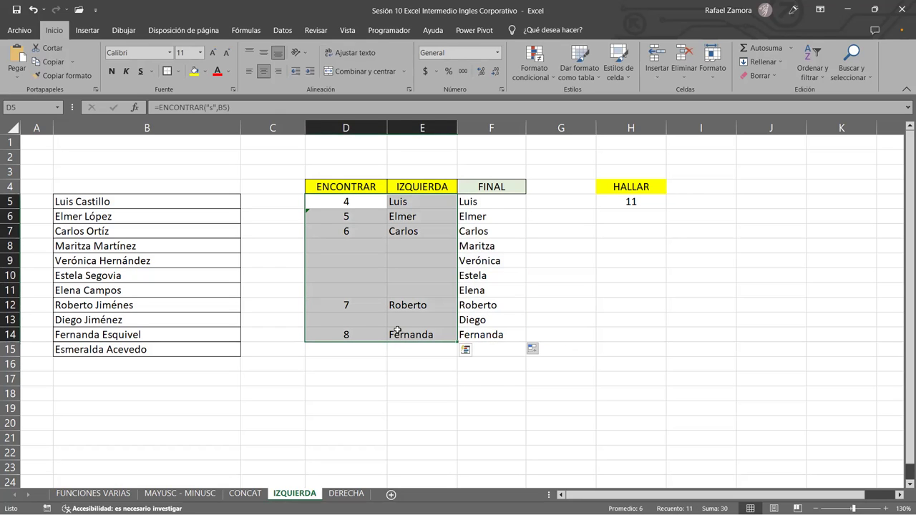
key(Up)
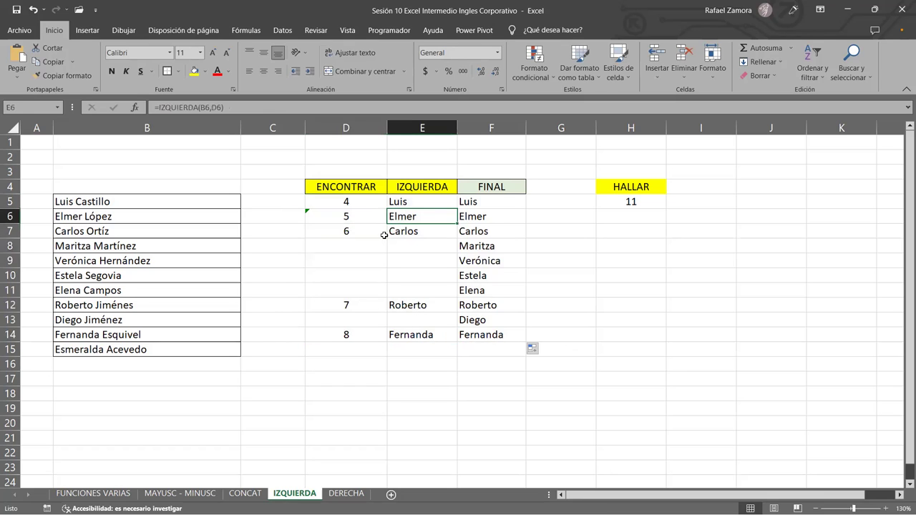
click(500, 200)
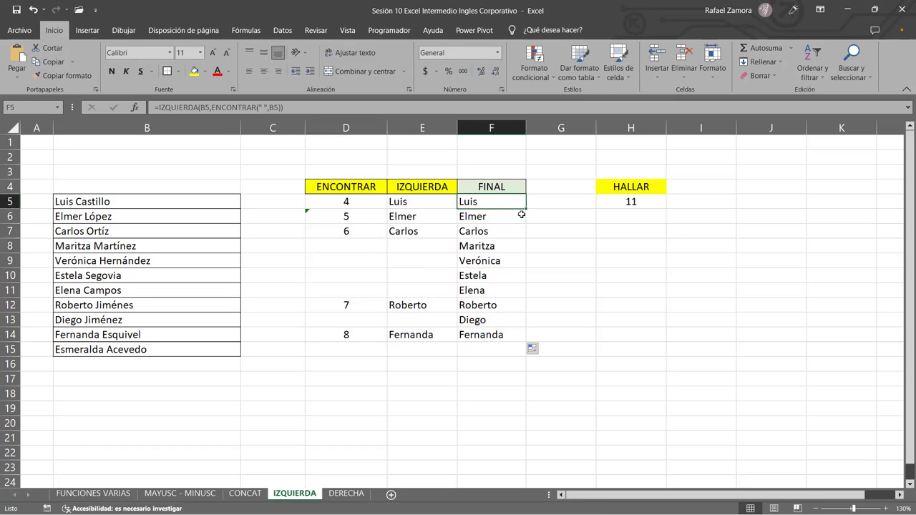
double_click(513, 201)
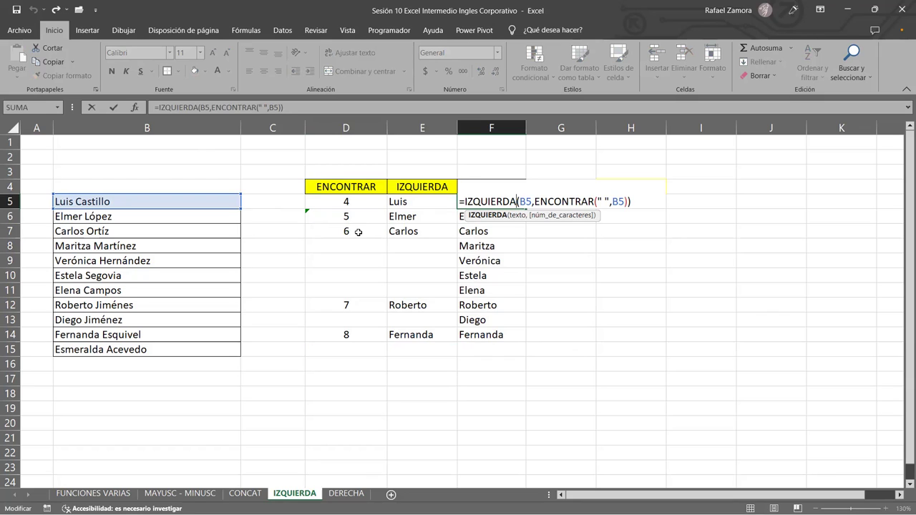
key(ctrl+Return)
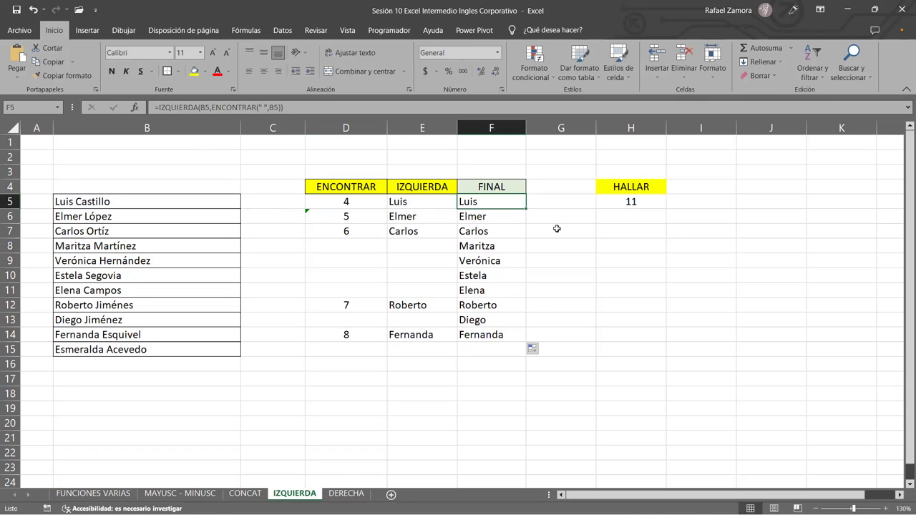
click(578, 200)
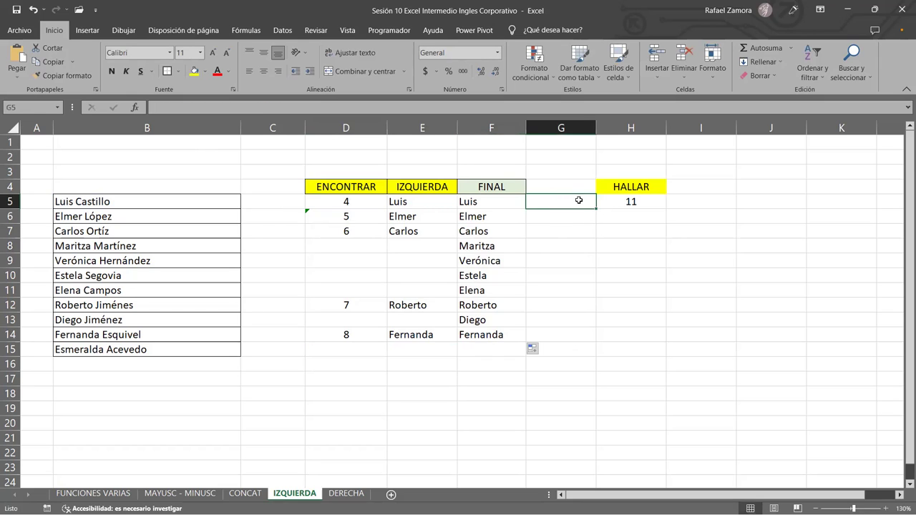
Enter =ENCONTRAR(" ",B5) in G5 and fill it down to G14.
text(=)
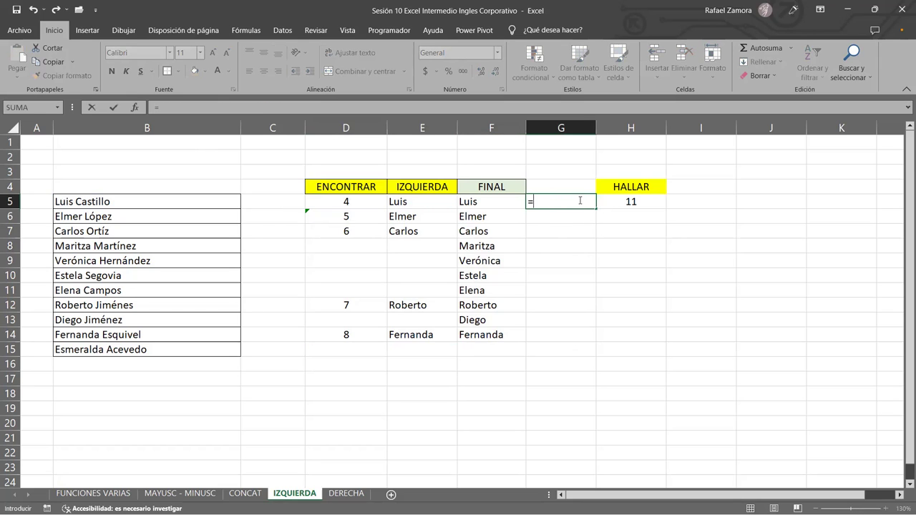
text(ENCONTRAR(" ")
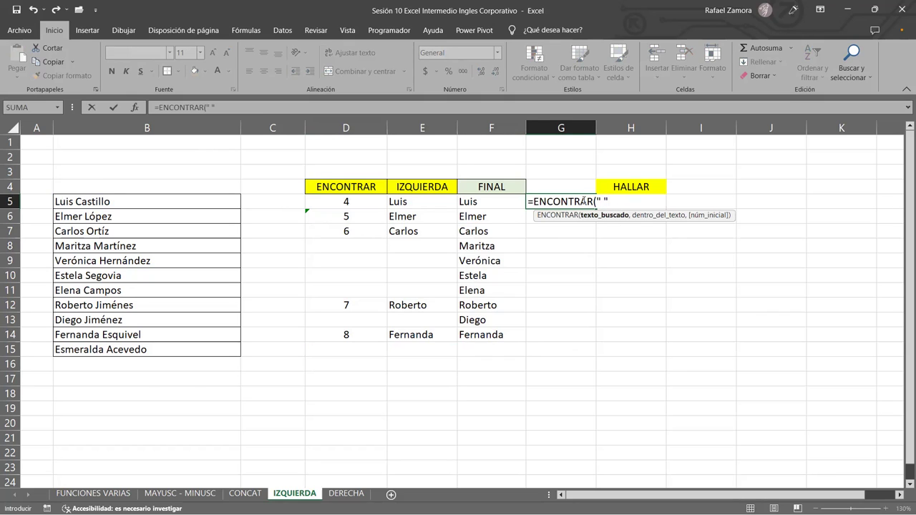
text(,)
click(183, 205)
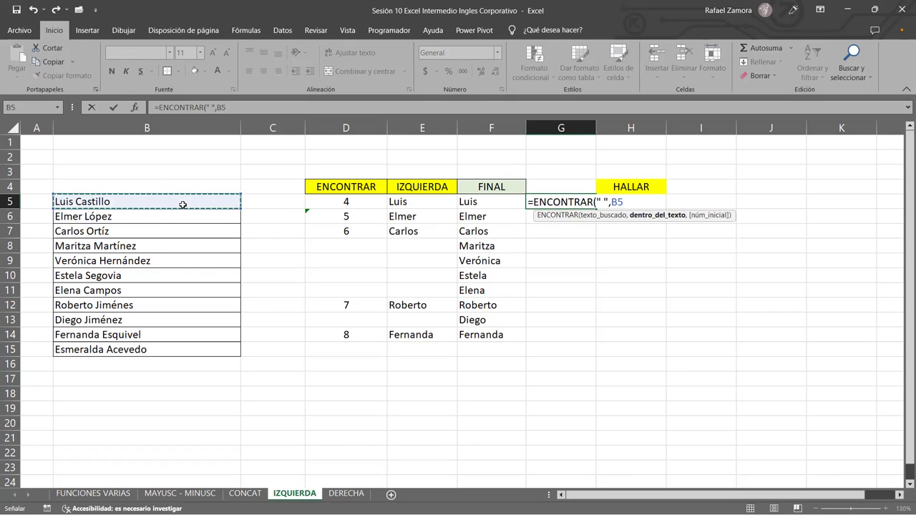
text())
key(Return)
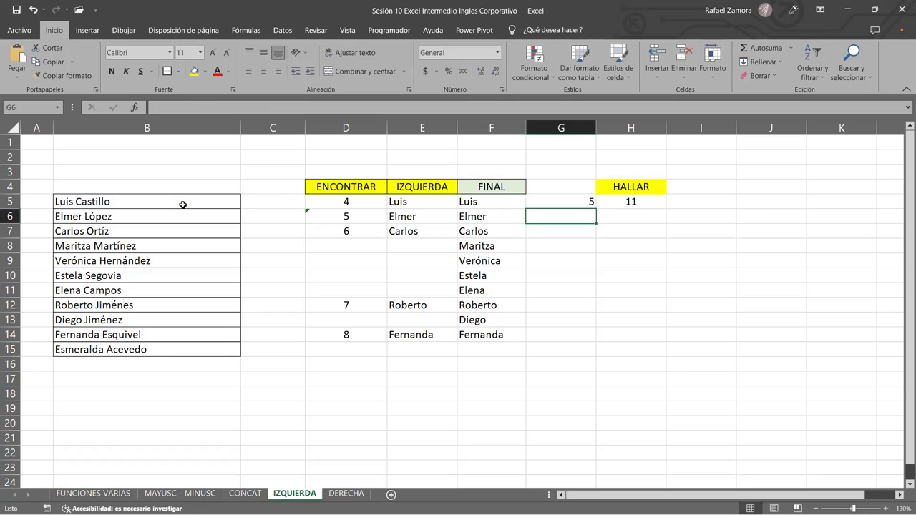
click(588, 203)
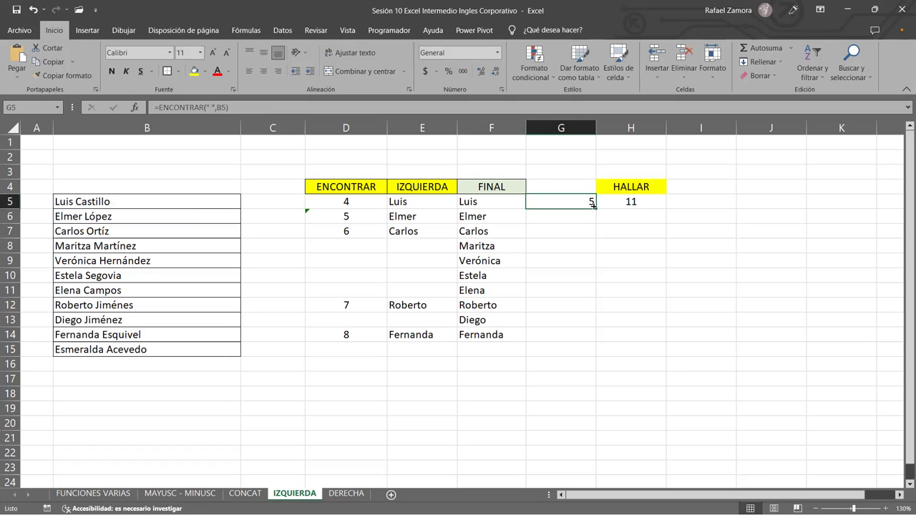
drag(599, 216, 578, 341)
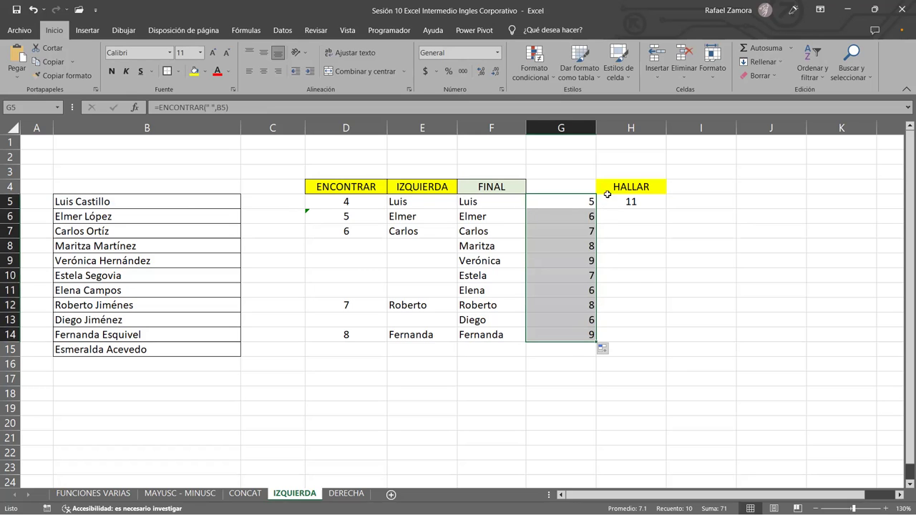
Compare the G-column space positions with the earlier D-column results for rows 6, 7, 12, 14.
click(576, 219)
click(380, 217)
click(537, 230)
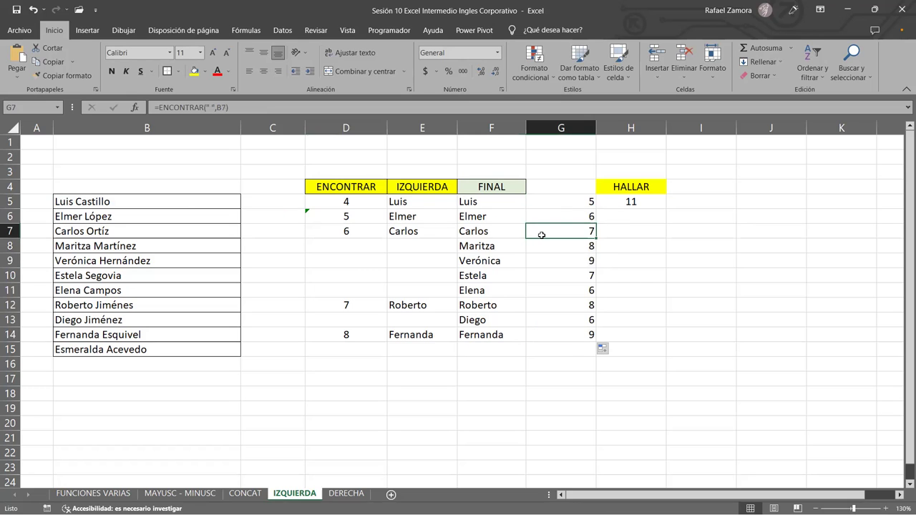
click(360, 237)
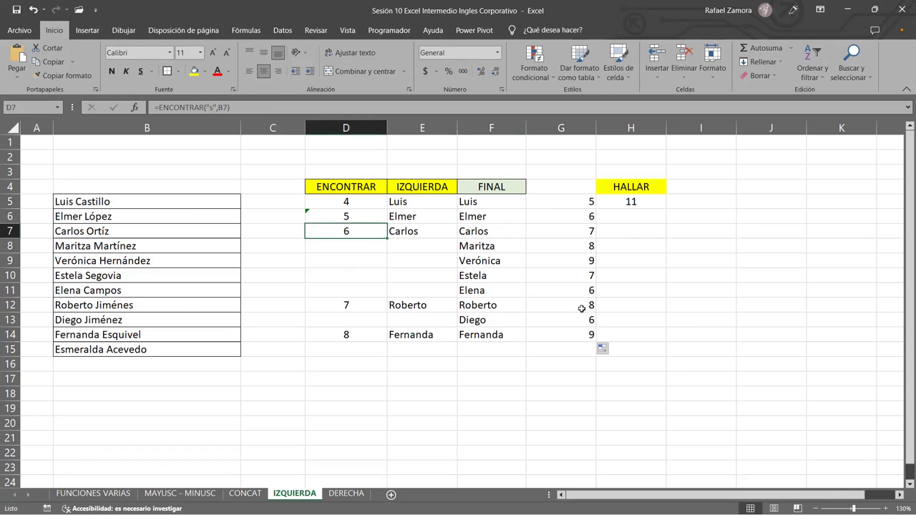
click(581, 308)
click(343, 305)
click(556, 336)
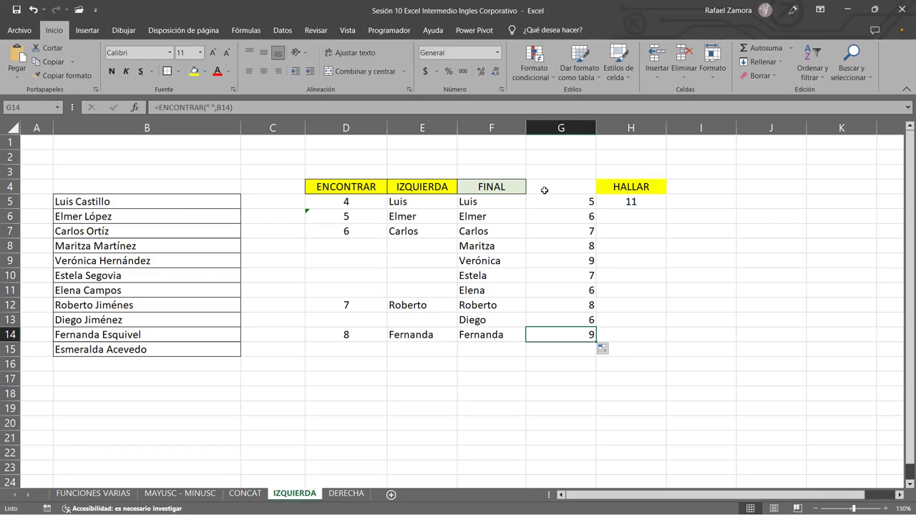
click(482, 204)
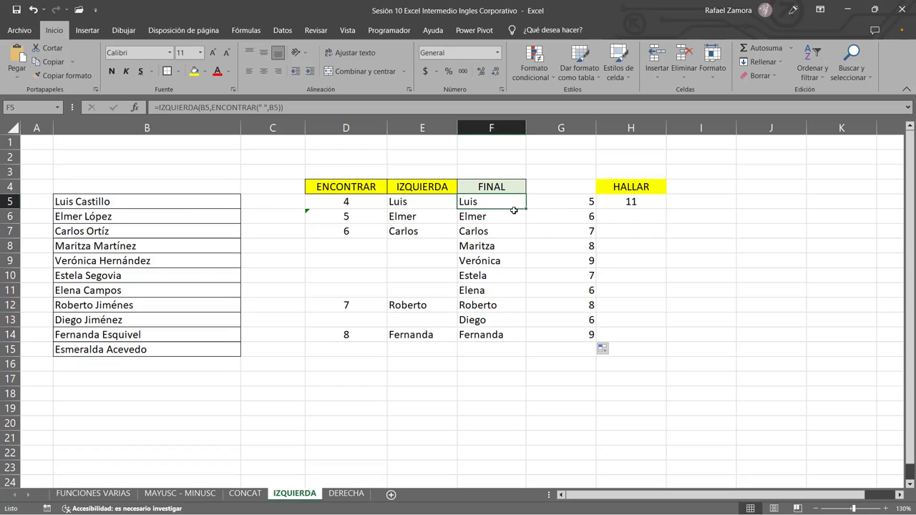
Change F5 to =IZQUIERDA(B5,ENCONTRAR(" ",B5)-1) and fill it down to F14.
double_click(516, 201)
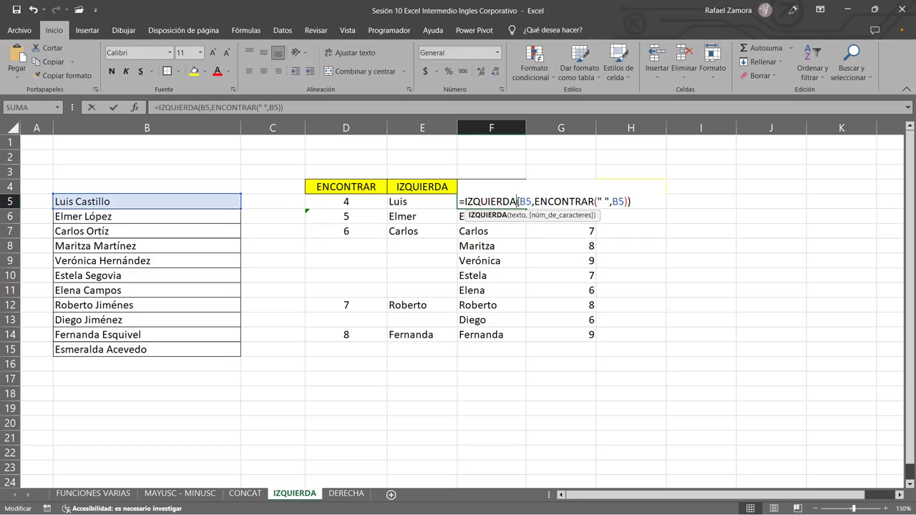
key(Escape)
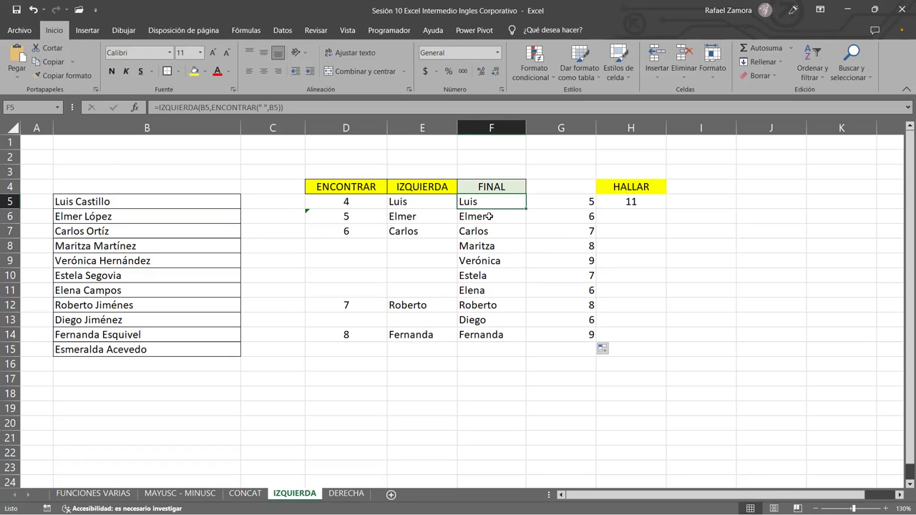
double_click(488, 204)
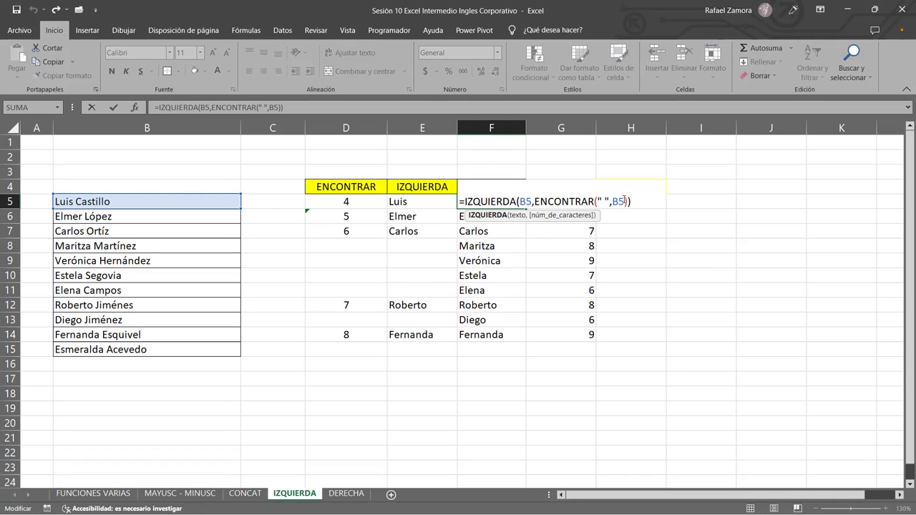
click(623, 201)
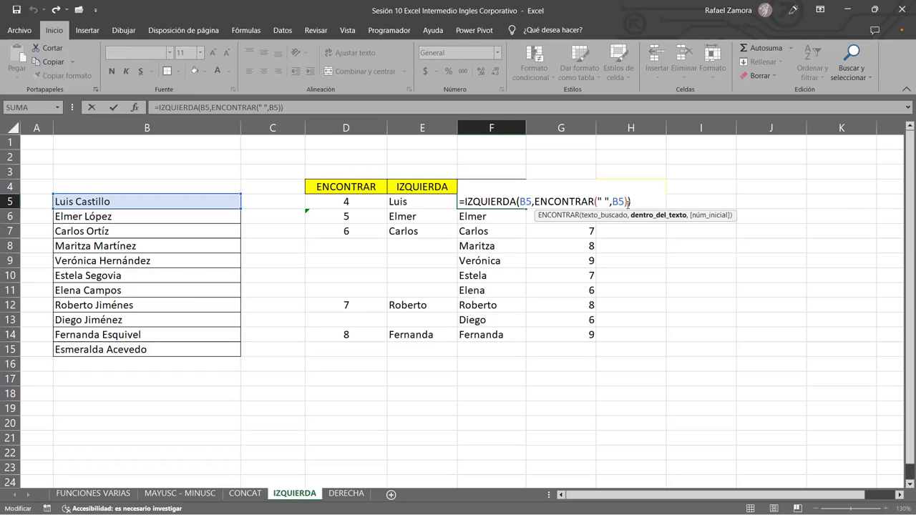
key(End)
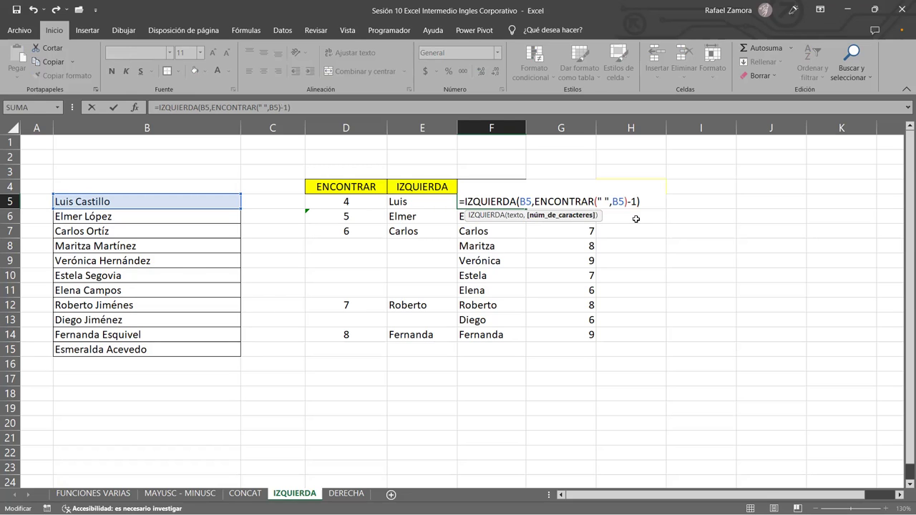
key(Return)
click(522, 205)
drag(527, 209, 524, 207)
drag(515, 343, 514, 344)
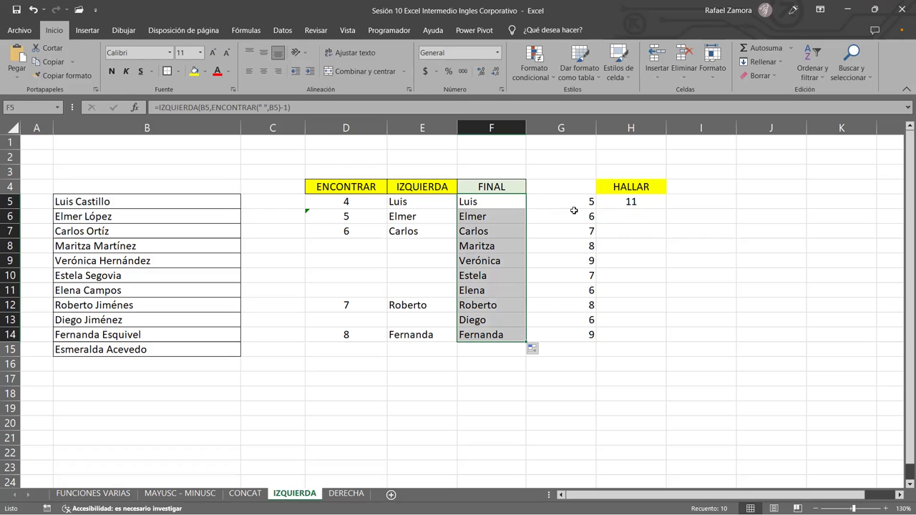
Highlight the ENCONTRAR part of F5's formula to show its value, without changes.
double_click(487, 207)
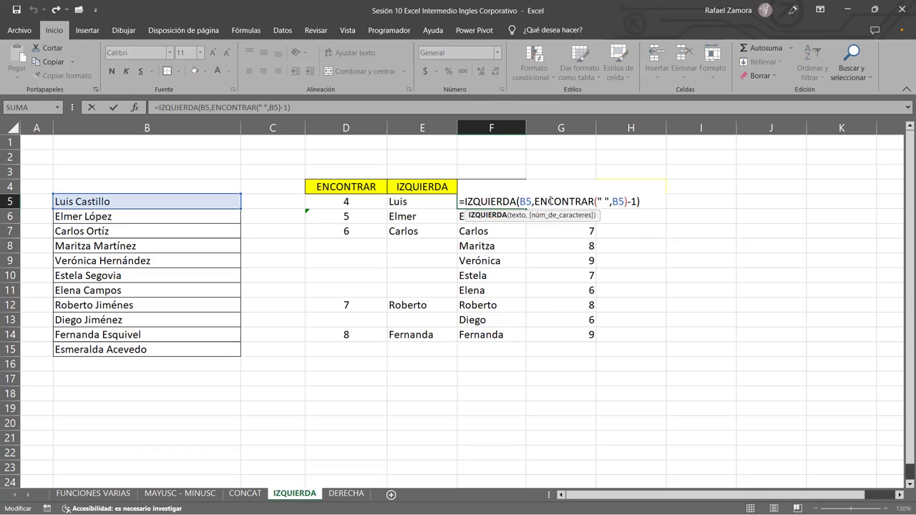
drag(535, 201, 635, 195)
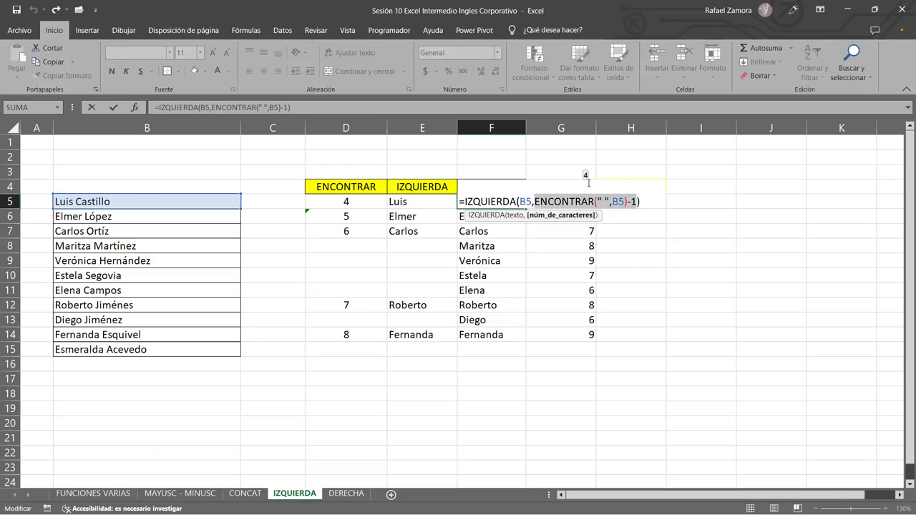
key(Escape)
click(383, 204)
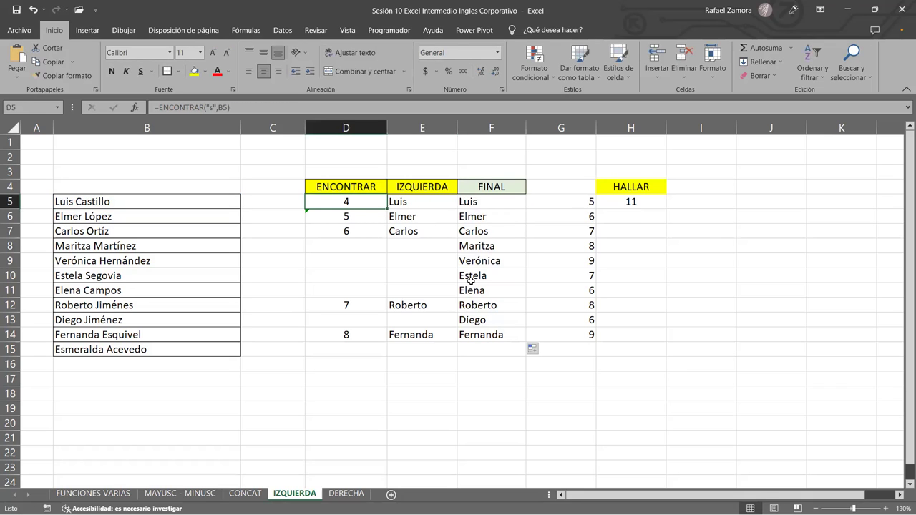
Clear the helper space-position numbers from G5:G14.
mouse_move(583, 201)
mouse_down()
mouse_move(583, 367)
mouse_move(584, 338)
mouse_up()
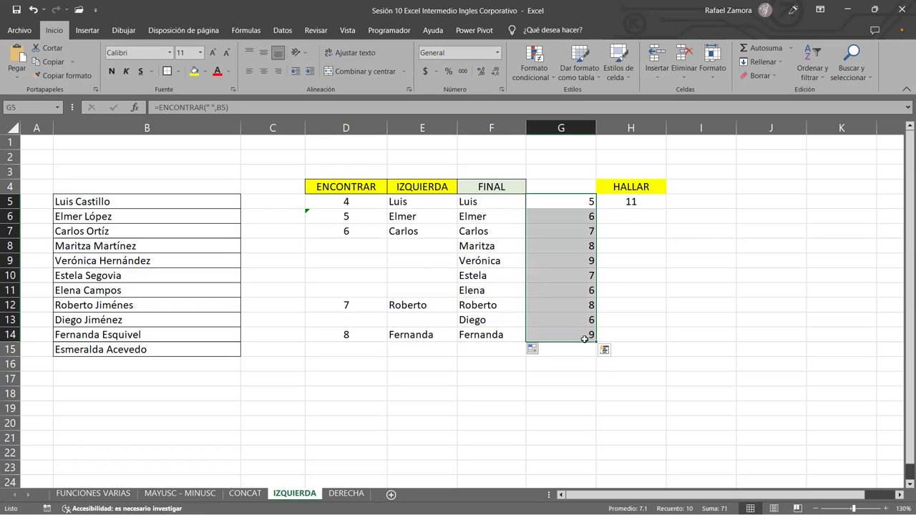
key(Delete)
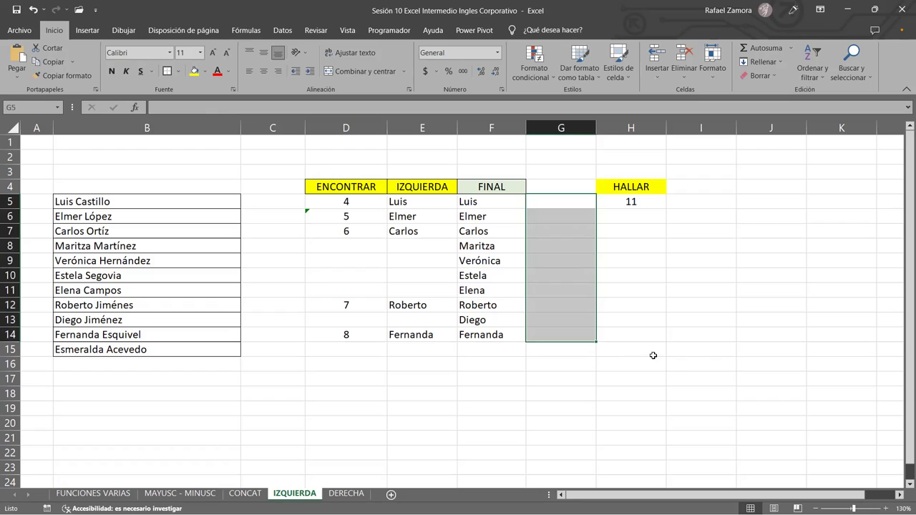
click(701, 364)
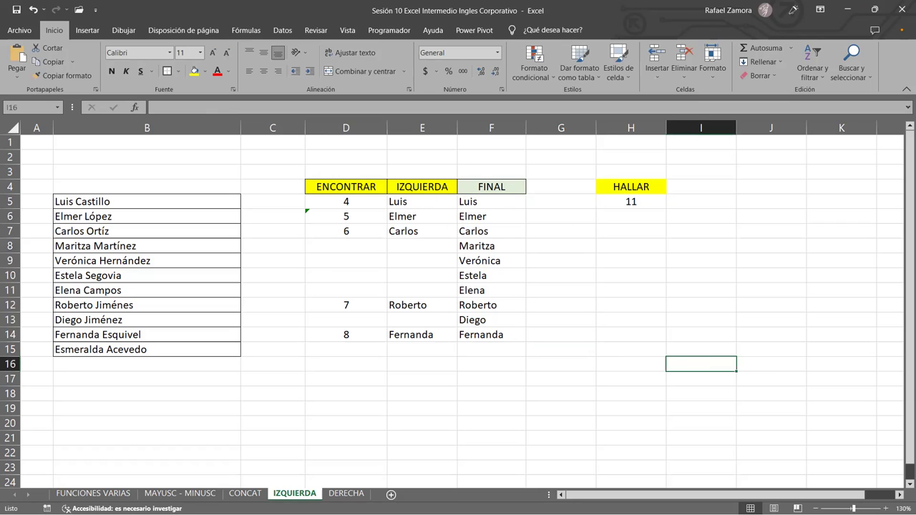